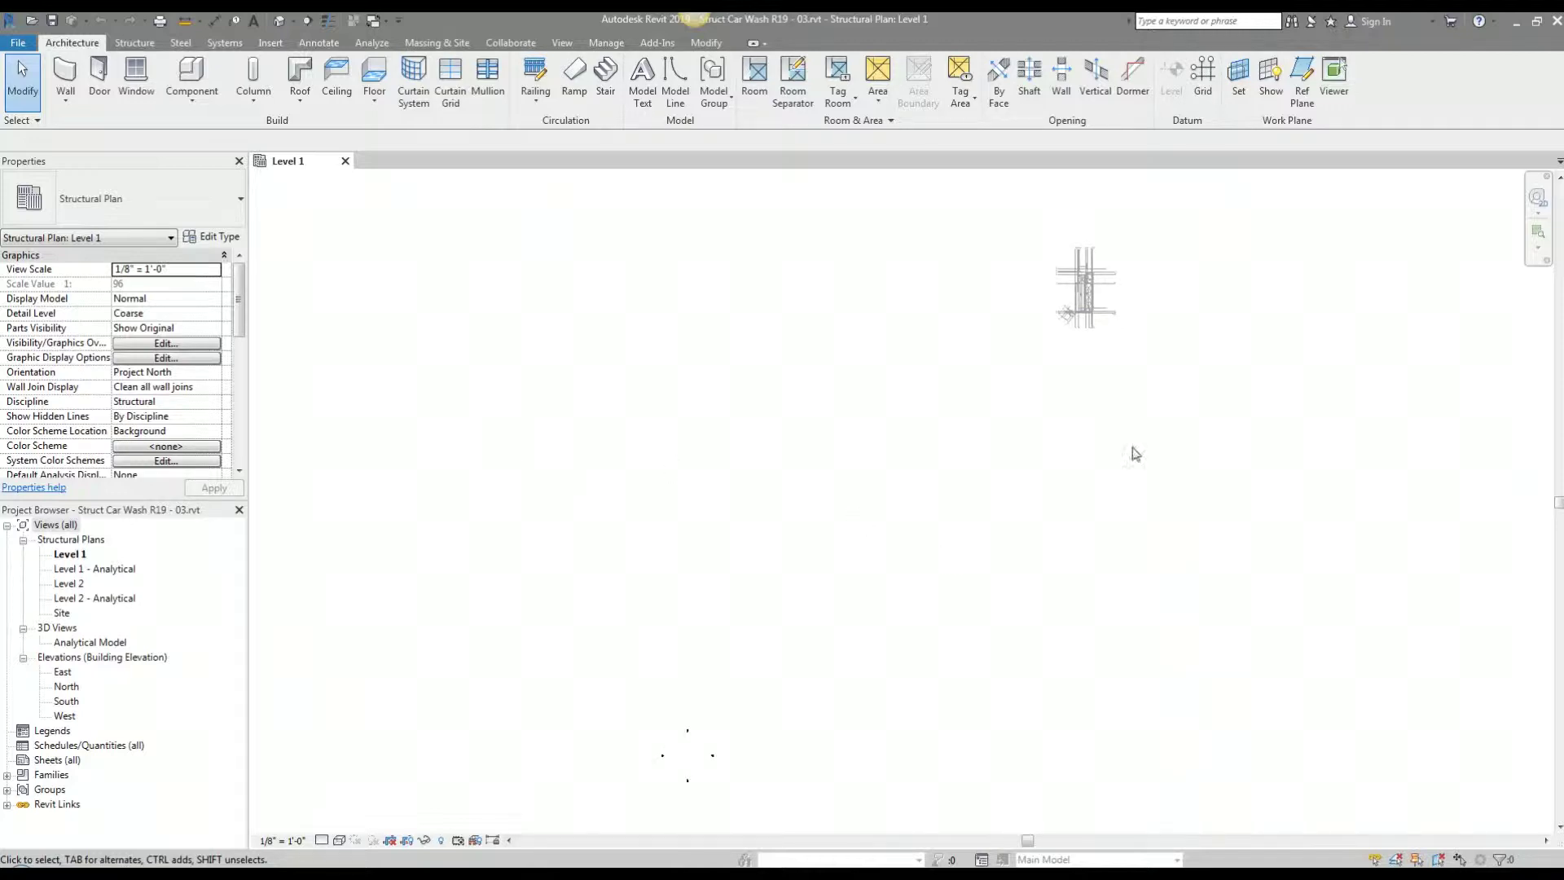
Step: Move the four building elevation markers together from their distant location to surround the linked car wash plan on Level 1
{"action": "key", "text": "z"}
{"action": "key", "text": "a"}
{"action": "key", "text": "z"}
{"action": "key", "text": "a"}
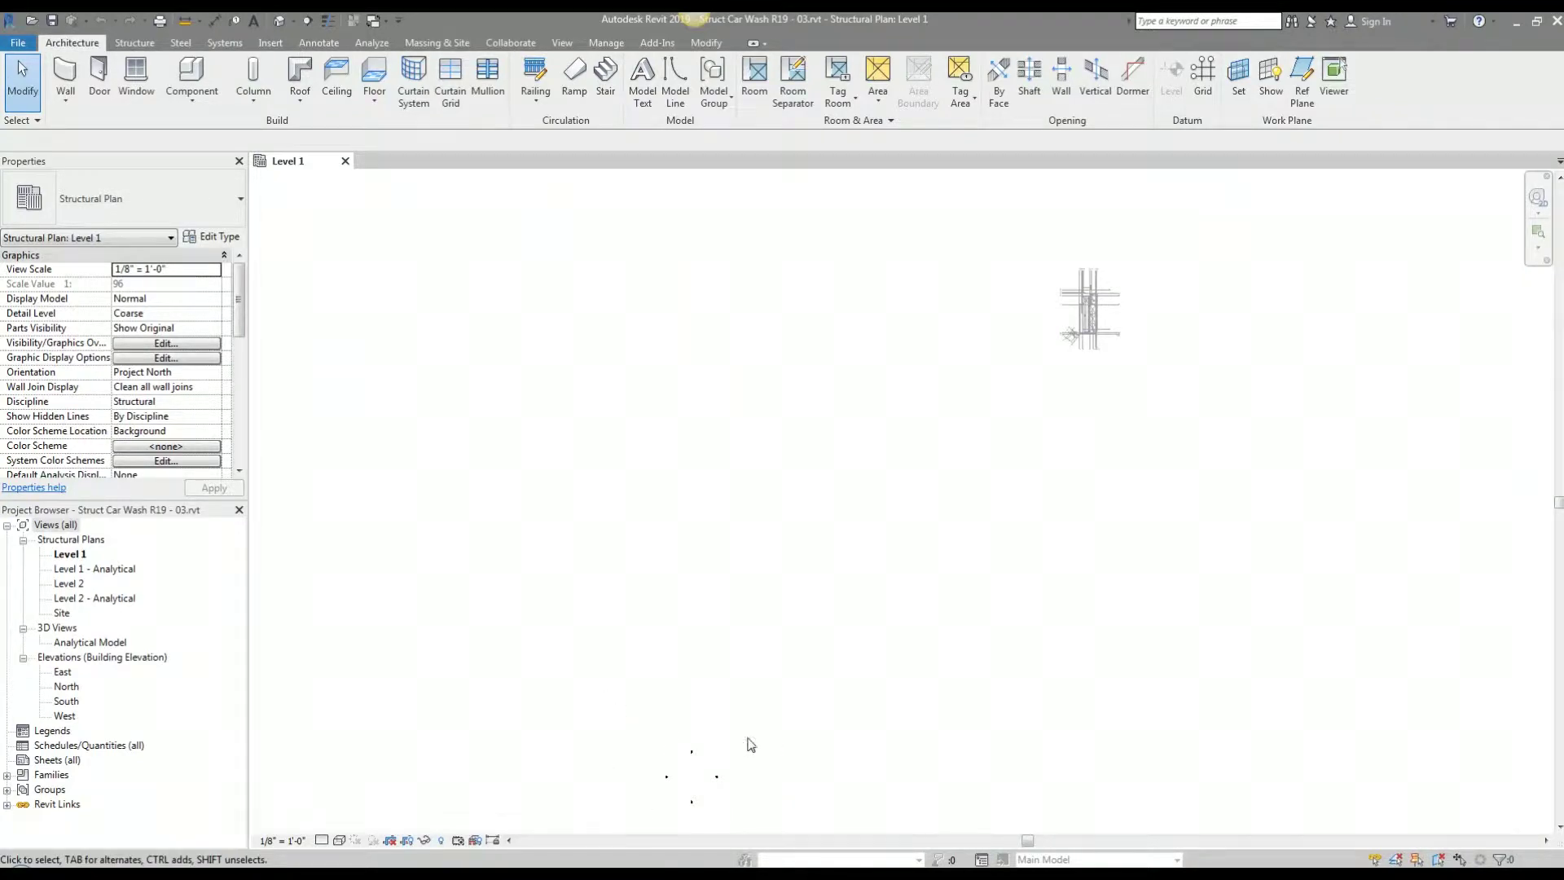
{"action": "mouse_move", "coordinate": [748, 713]}
{"action": "left_mouse_down"}
{"action": "mouse_move", "coordinate": [633, 805]}
{"action": "mouse_move", "coordinate": [796, 745]}
{"action": "mouse_move", "coordinate": [705, 756]}
{"action": "left_mouse_up"}
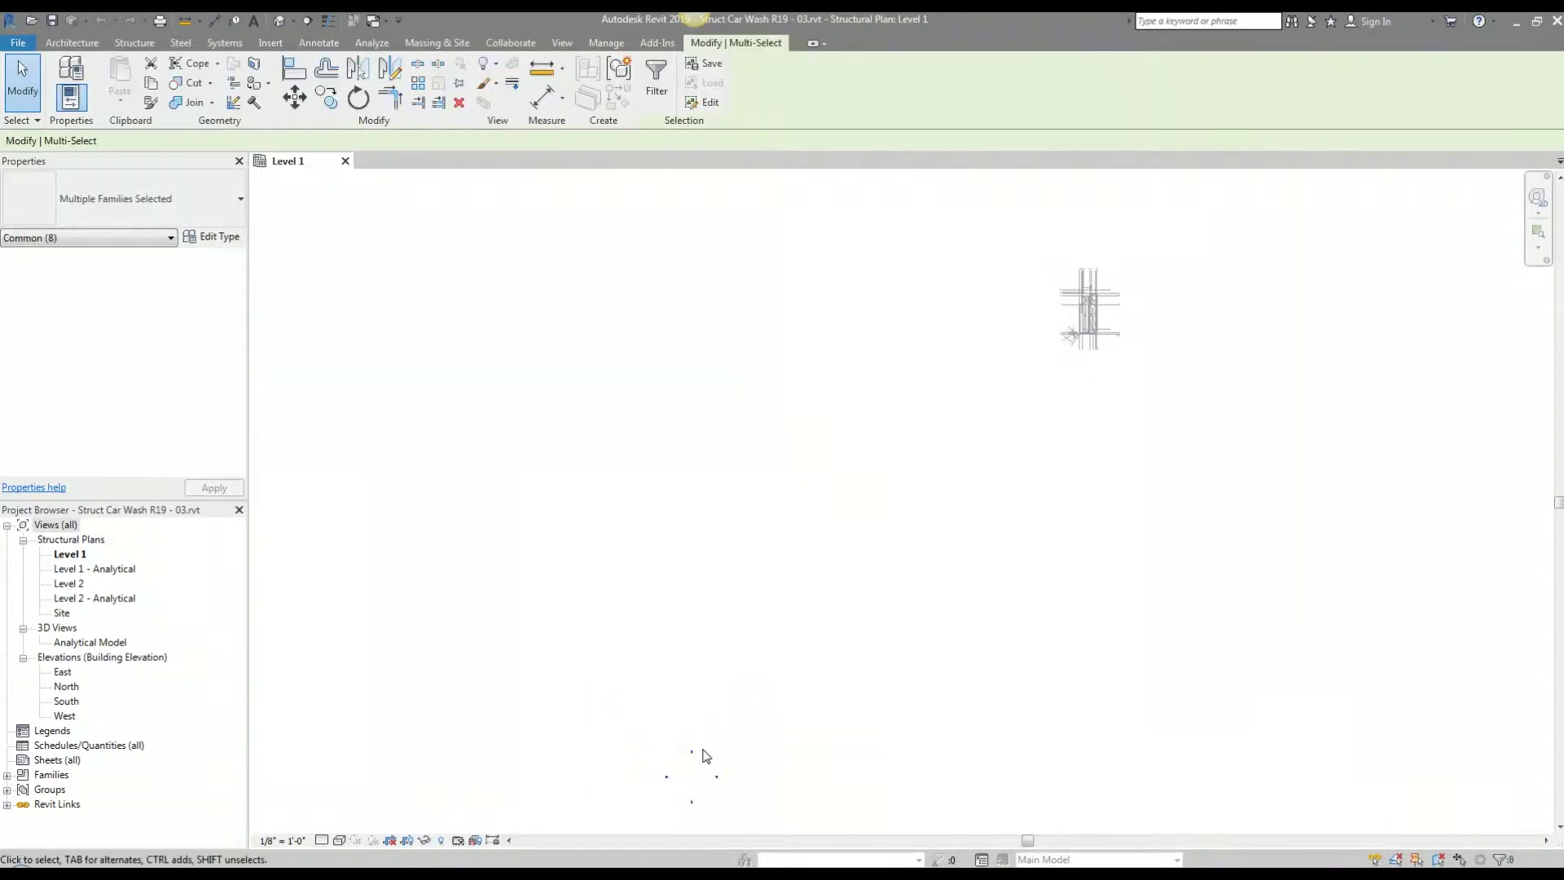
{"action": "key", "text": "Escape"}
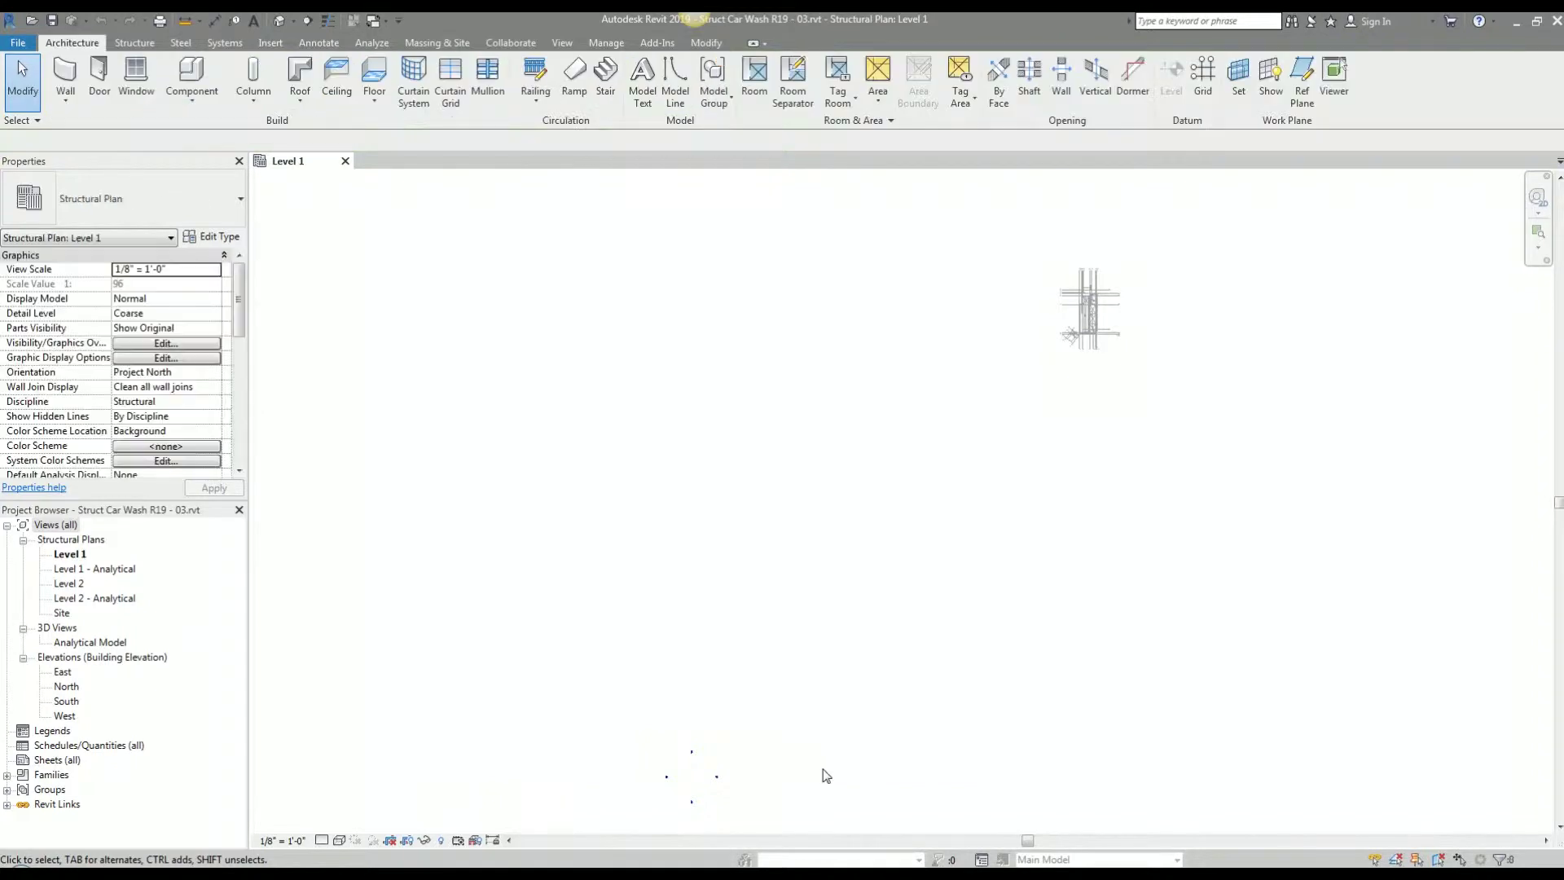
{"action": "mouse_move", "coordinate": [633, 699]}
{"action": "left_mouse_down"}
{"action": "mouse_move", "coordinate": [733, 812]}
{"action": "mouse_move", "coordinate": [799, 829]}
{"action": "left_mouse_up"}
{"action": "left_click_drag", "start_coordinate": [605, 696], "coordinate": [774, 833]}
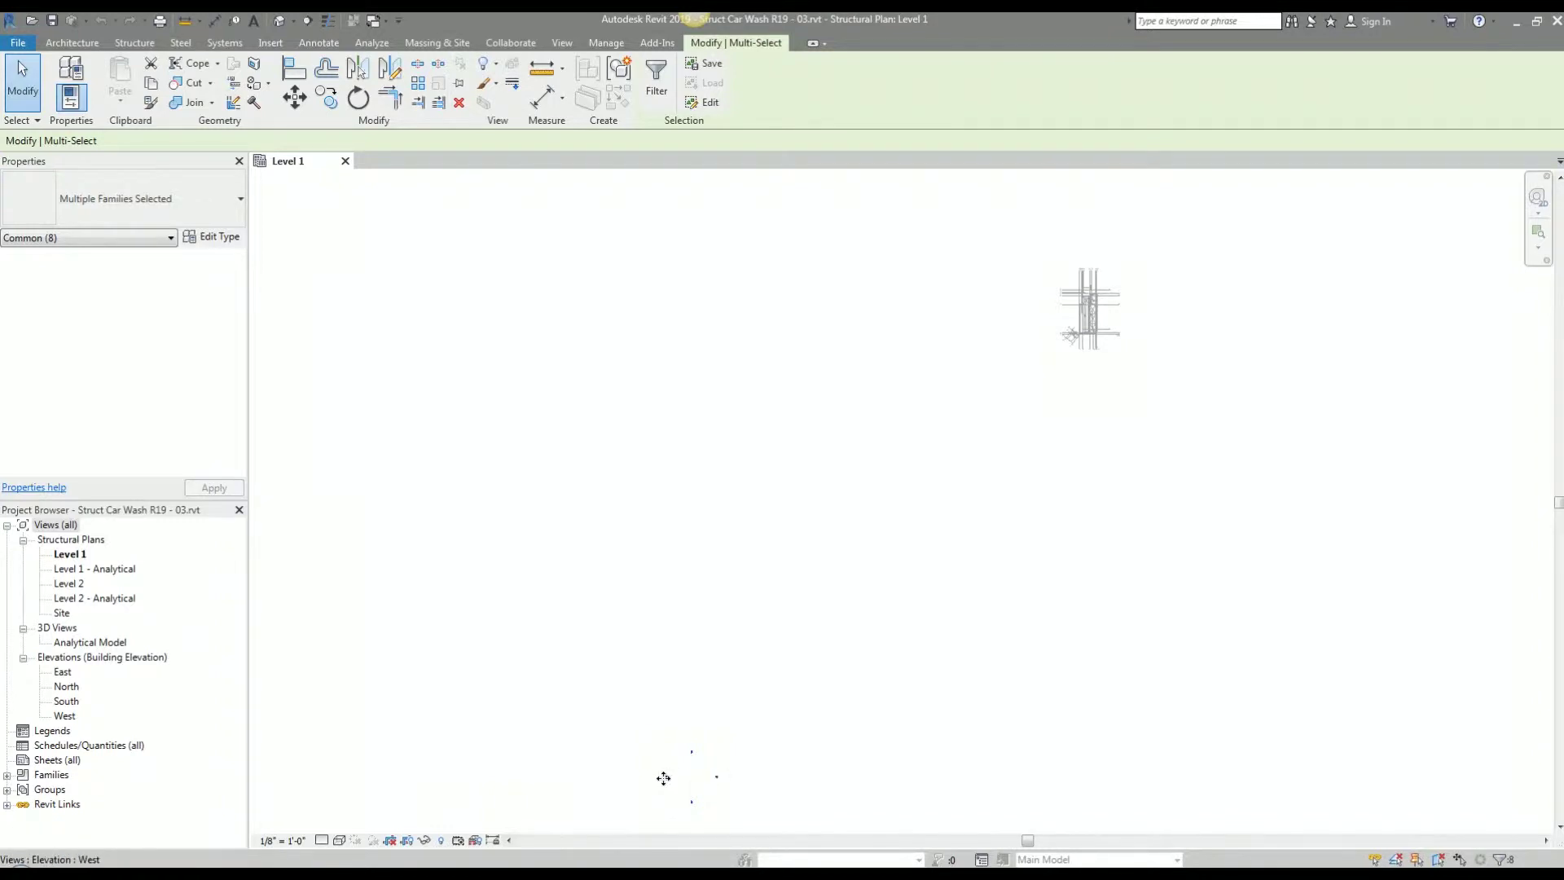
{"action": "left_click_drag", "start_coordinate": [616, 684], "coordinate": [766, 828]}
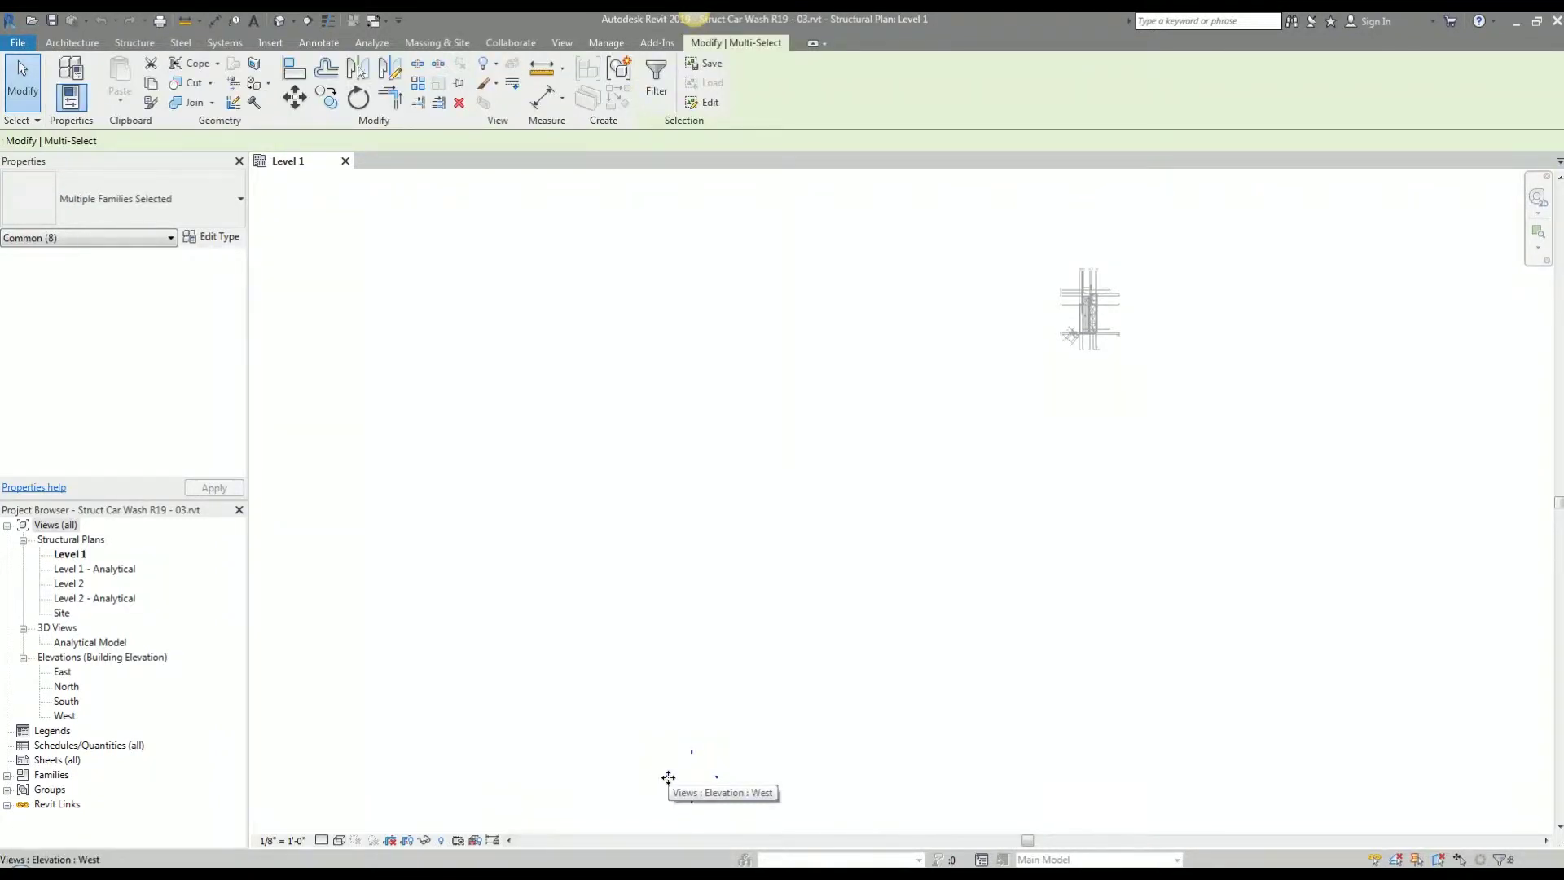
{"action": "mouse_move", "coordinate": [668, 778]}
{"action": "left_mouse_down"}
{"action": "mouse_move", "coordinate": [998, 374]}
{"action": "mouse_move", "coordinate": [1068, 321]}
{"action": "left_mouse_up"}
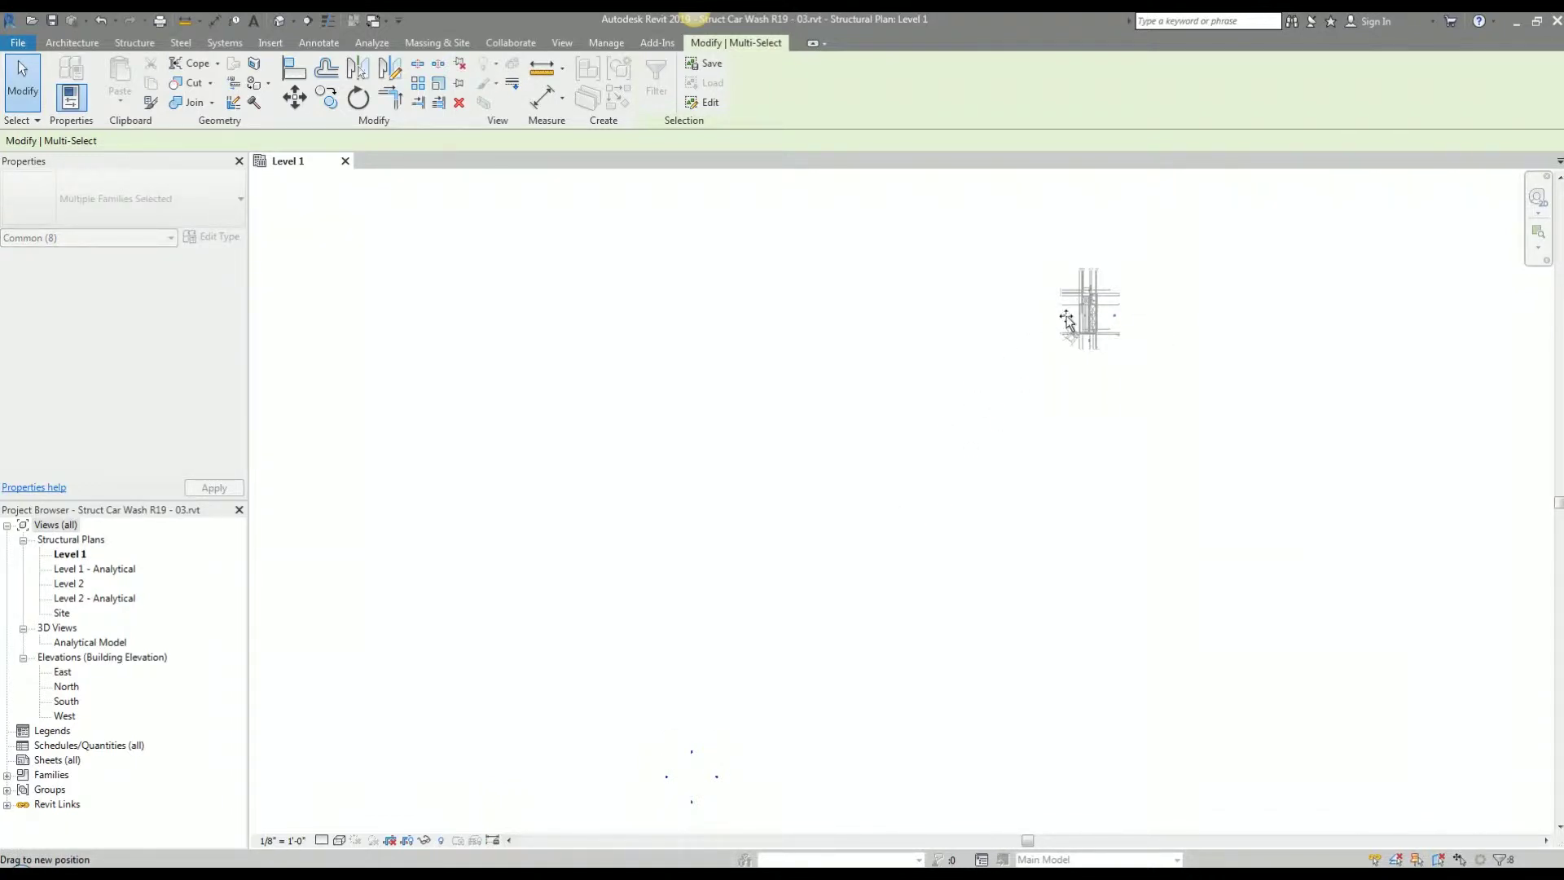
{"action": "left_click", "coordinate": [1128, 447]}
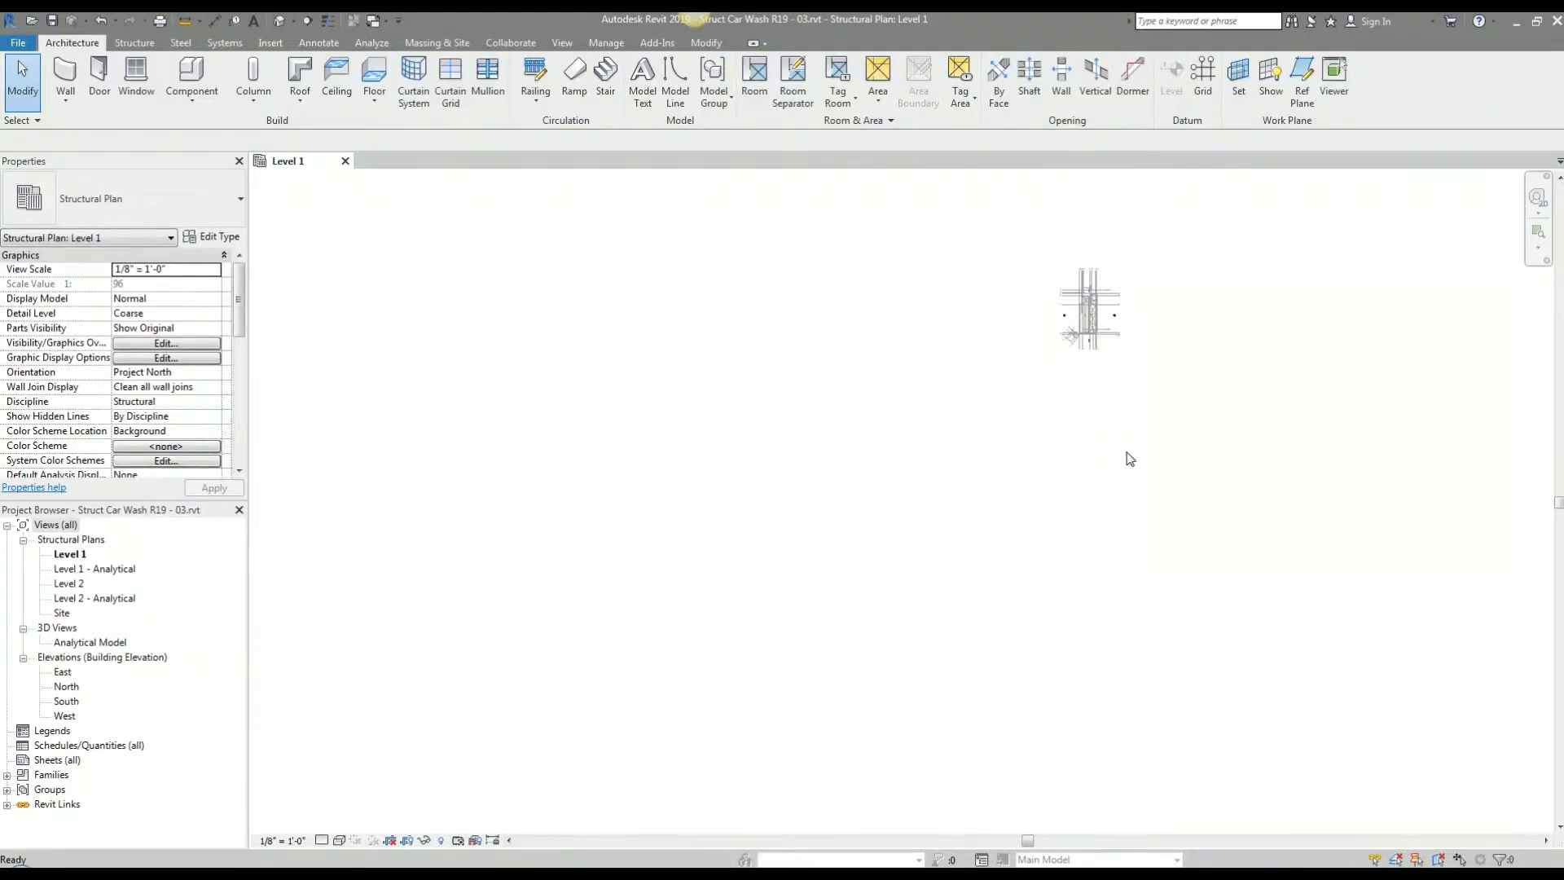
Step: Open the West elevation view from its relocated marker in the Level 1 plan
{"action": "key", "text": "z"}
{"action": "key", "text": "f"}
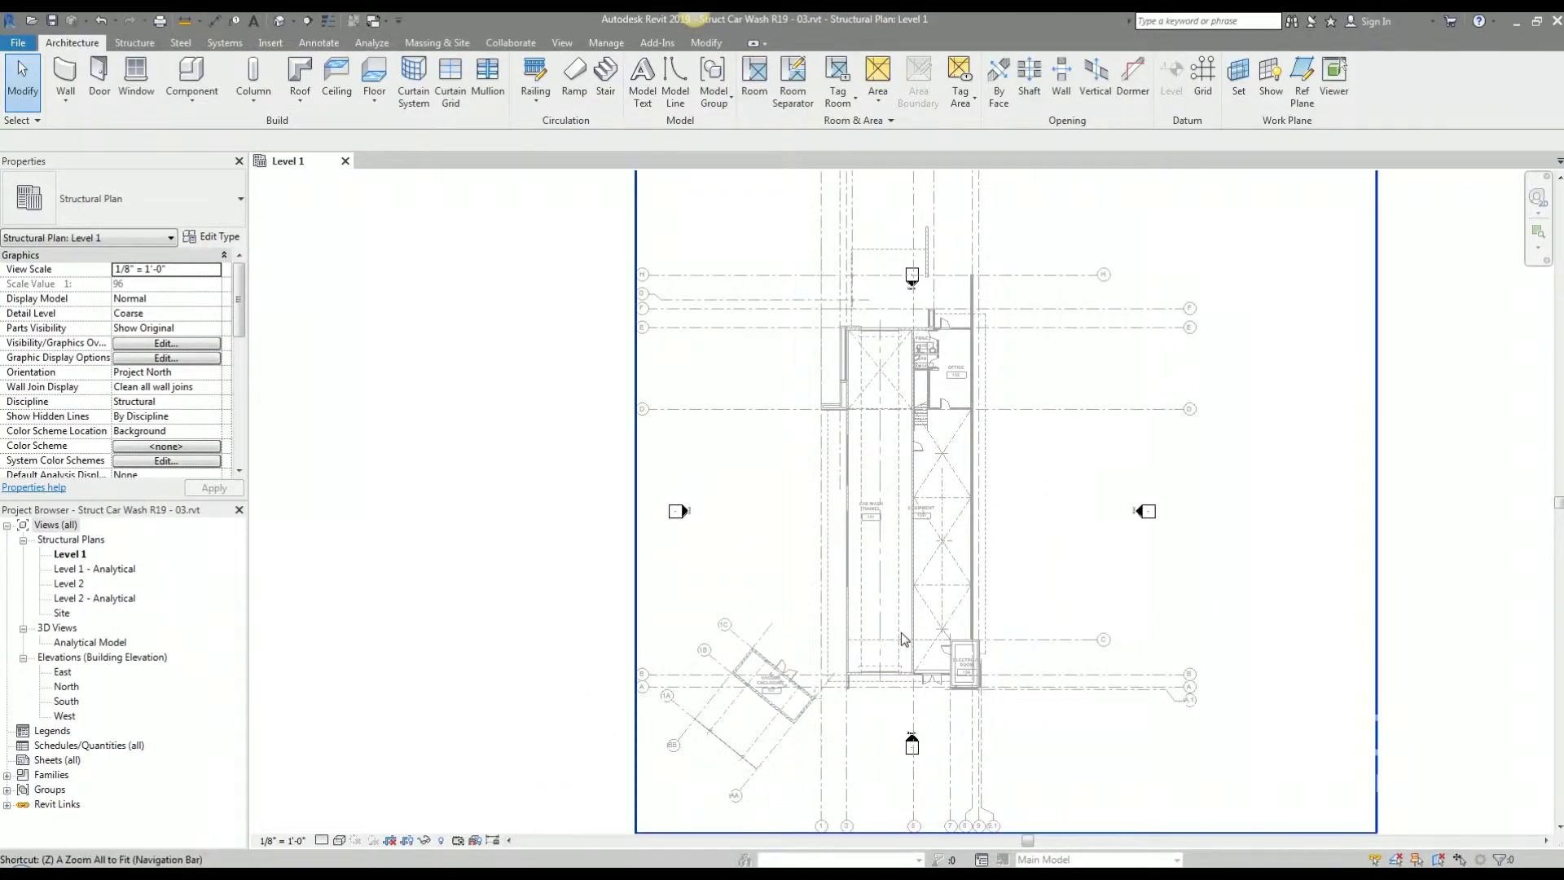
{"action": "scroll", "coordinate": [904, 640], "scroll_direction": "down", "scroll_amount": 3}
{"action": "scroll", "coordinate": [757, 693], "scroll_direction": "up", "scroll_amount": 5}
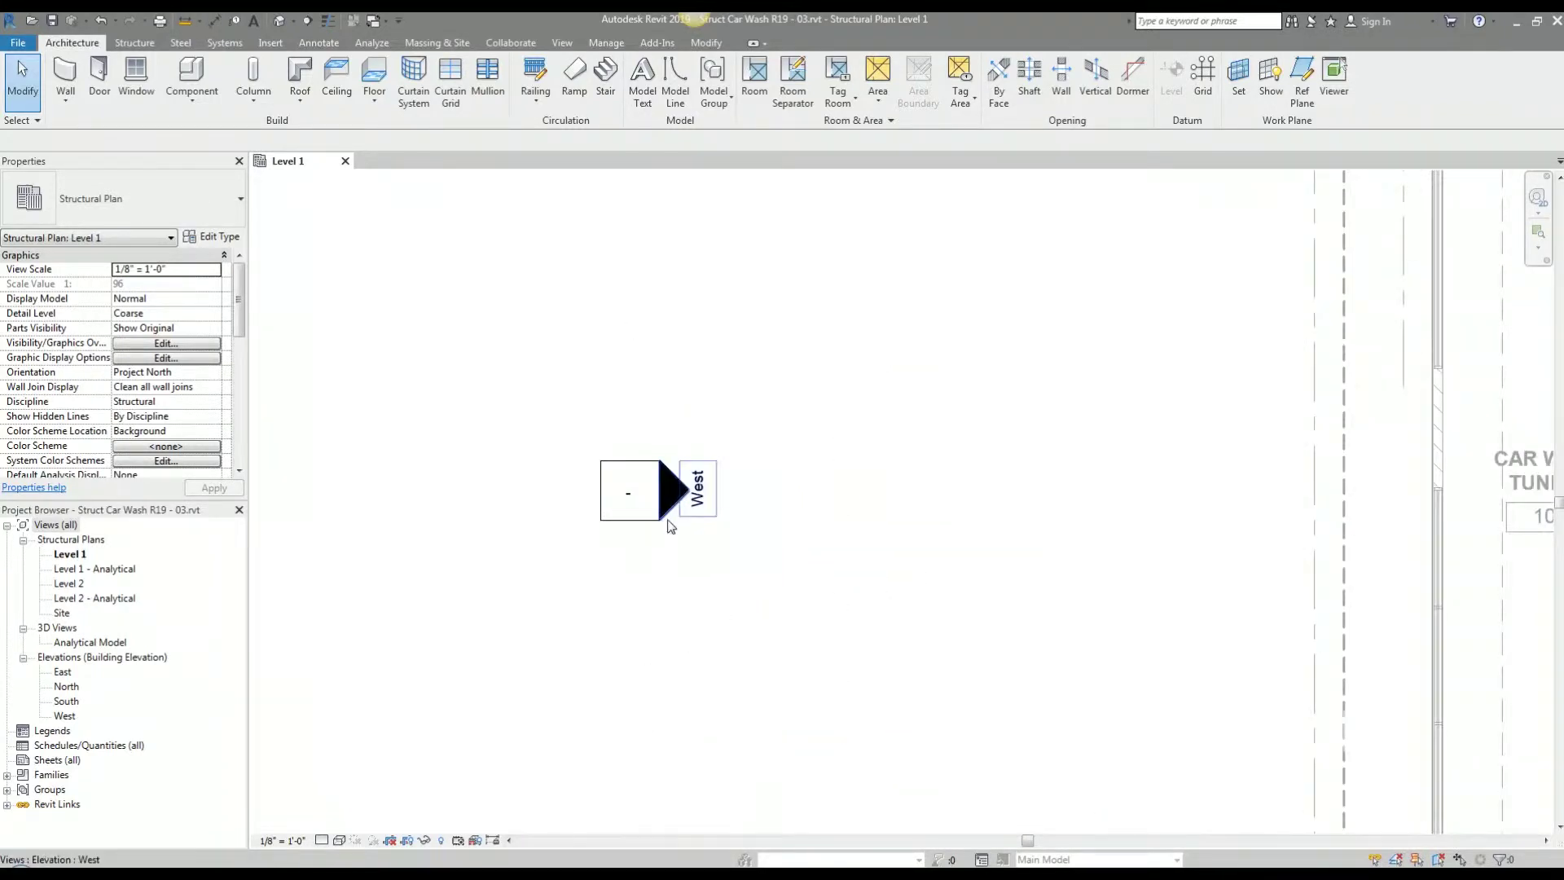
{"action": "double_click", "coordinate": [670, 525]}
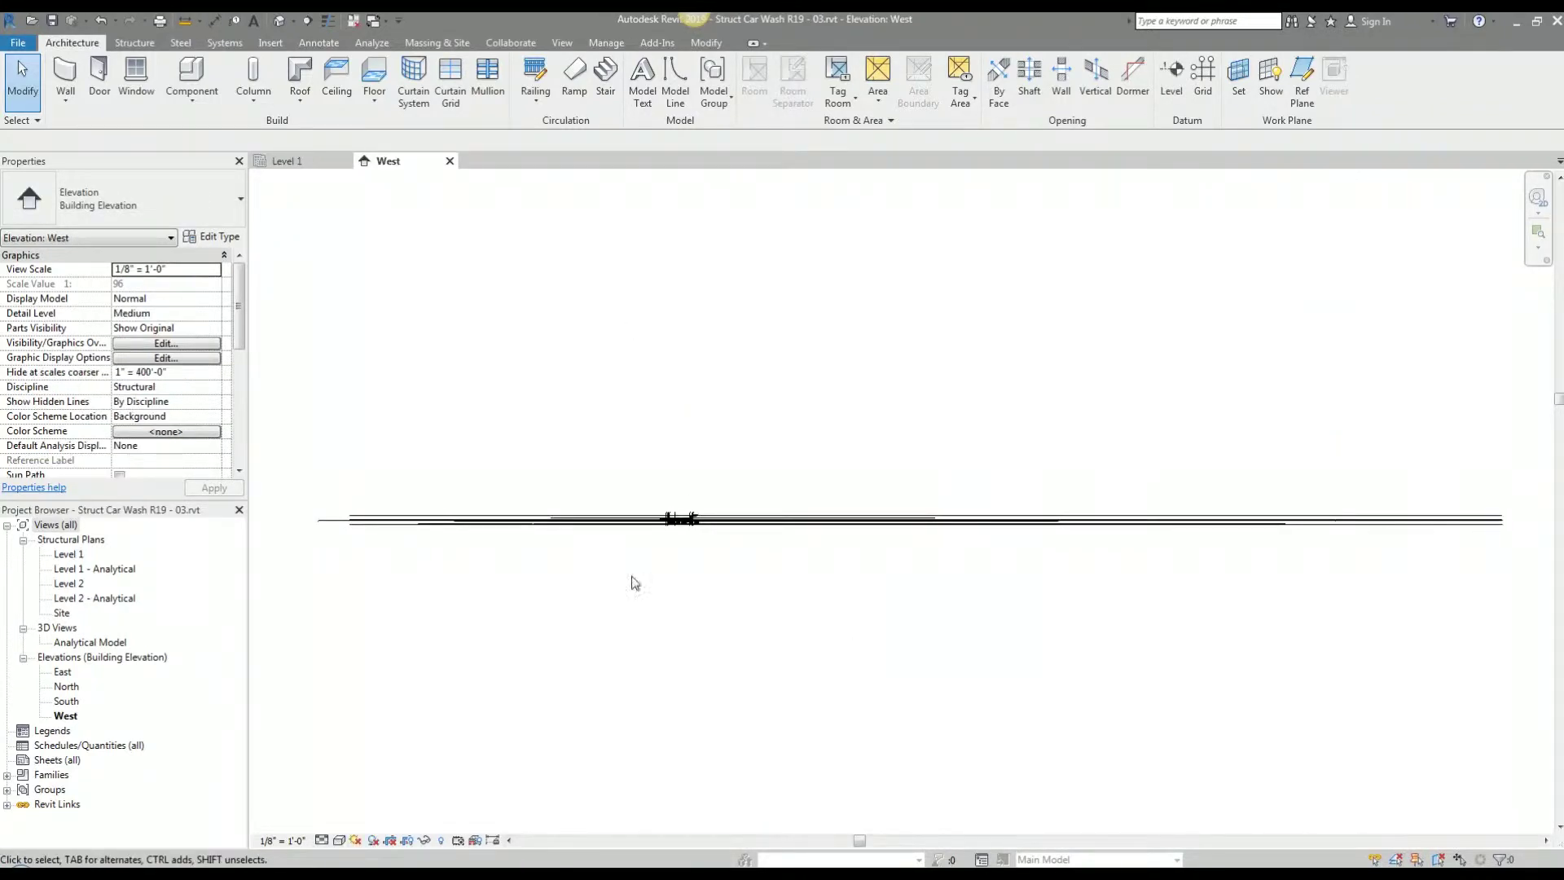
{"action": "scroll", "coordinate": [692, 529], "scroll_direction": "up", "scroll_amount": 5}
{"action": "middle_click_drag", "start_coordinate": [692, 529], "coordinate": [744, 672]}
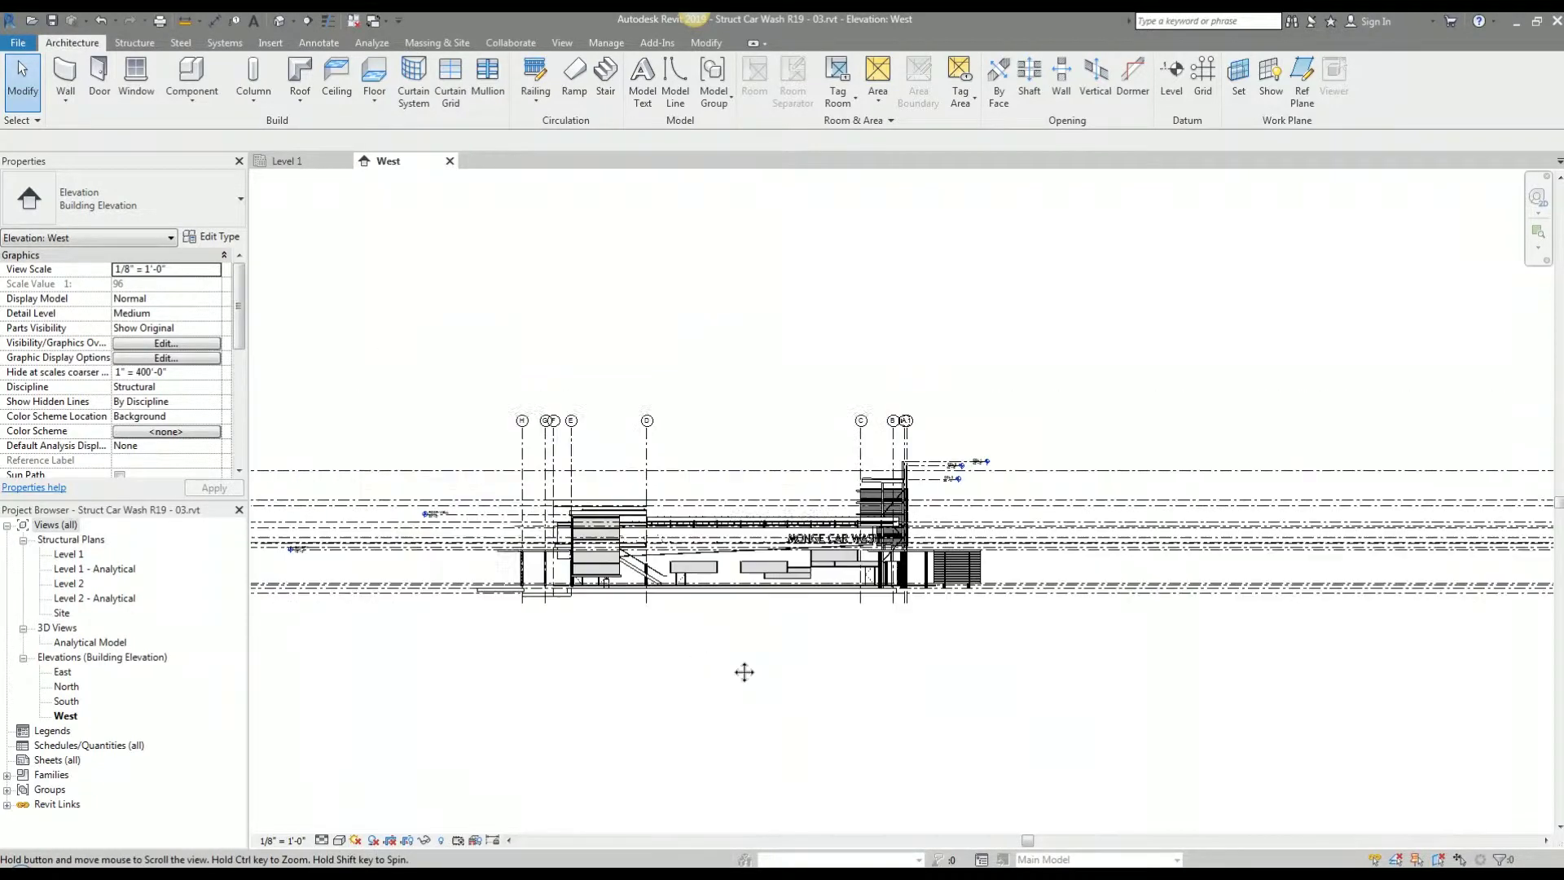
{"action": "scroll", "coordinate": [668, 644], "scroll_direction": "up", "scroll_amount": 4}
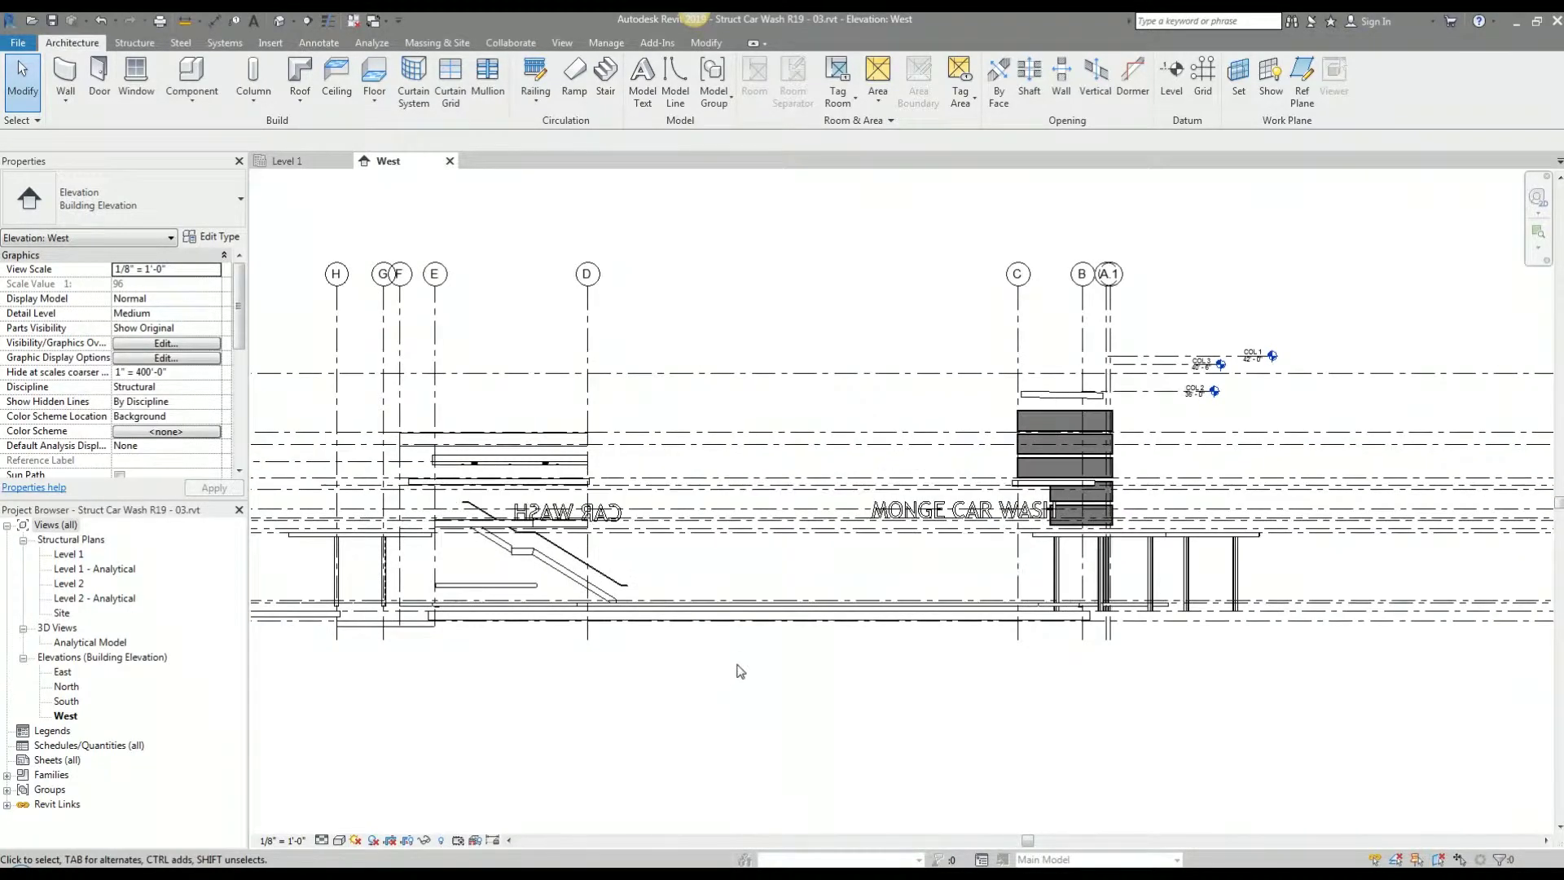
{"action": "scroll", "coordinate": [757, 680], "scroll_direction": "down", "scroll_amount": 3}
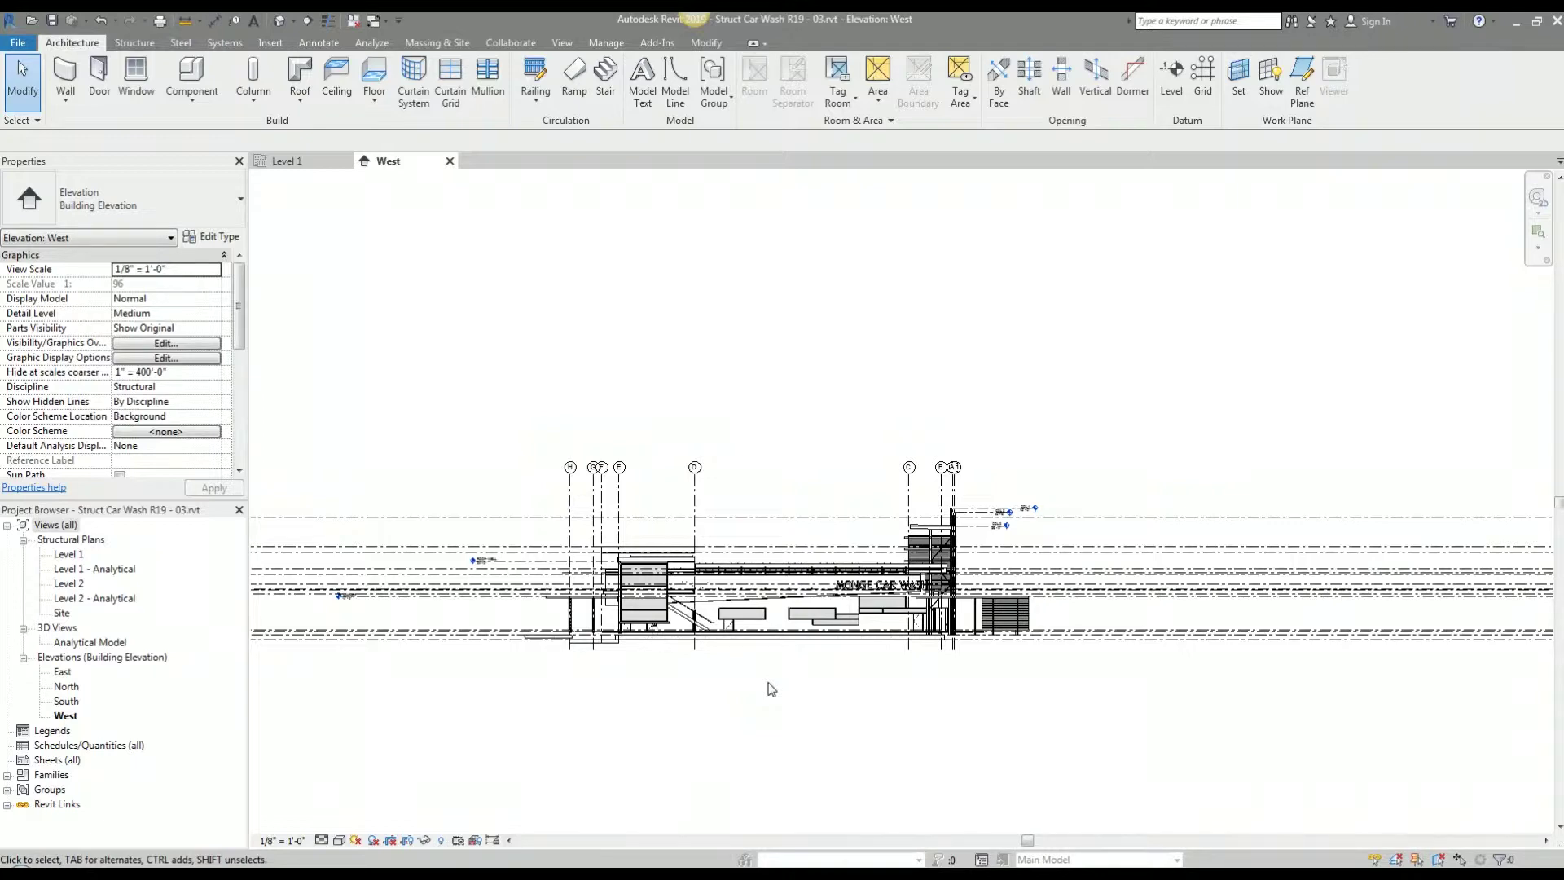
Step: Set the Arch Car Wash R19.rvt link to halftone and underlay in the West elevation's visibility overrides
{"action": "key", "text": "v"}
{"action": "key", "text": "v"}
{"action": "left_click", "coordinate": [955, 247]}
{"action": "left_click", "coordinate": [778, 321]}
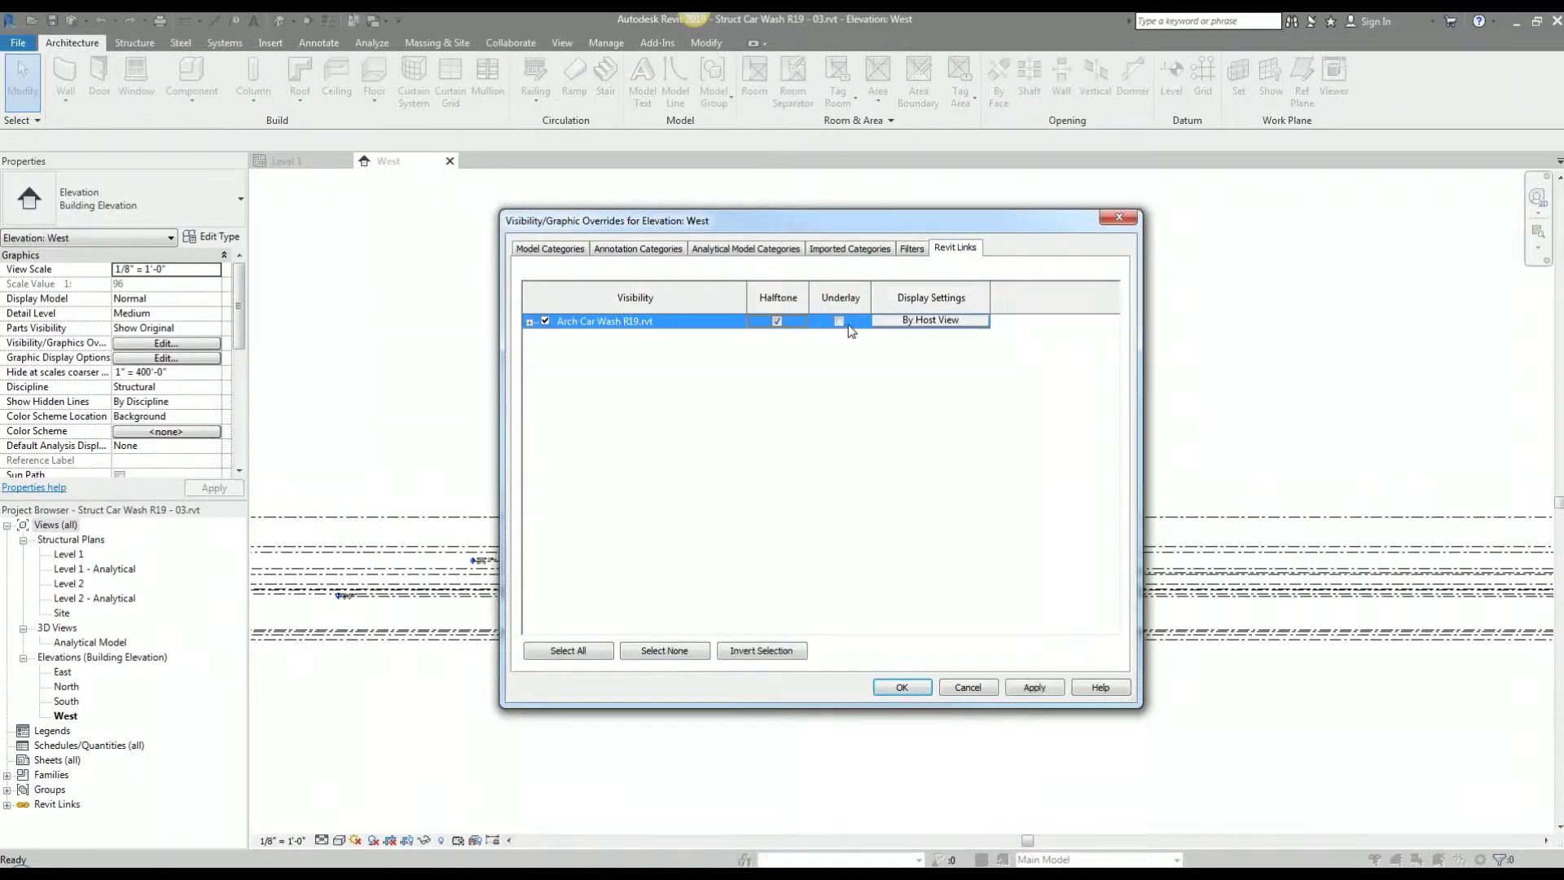
Step: Display the architectural link by linked view, using Section: WEST ELEVATION
{"action": "left_click", "coordinate": [910, 322]}
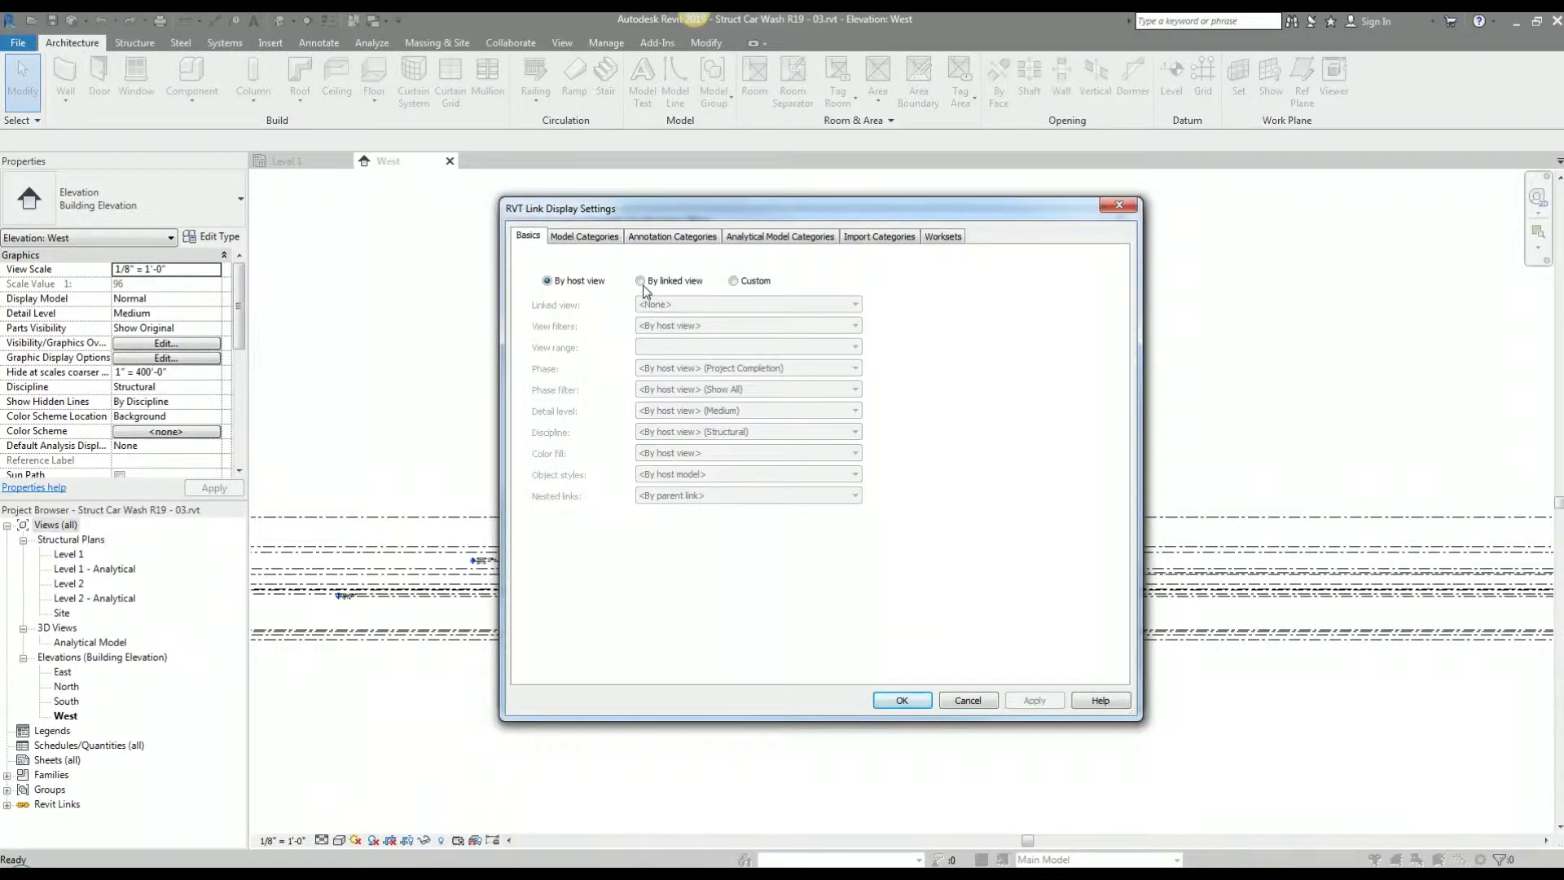
{"action": "left_click", "coordinate": [640, 280]}
{"action": "left_click", "coordinate": [748, 304]}
{"action": "scroll", "coordinate": [733, 489], "scroll_direction": "down", "scroll_amount": 5}
{"action": "left_click", "coordinate": [733, 609]}
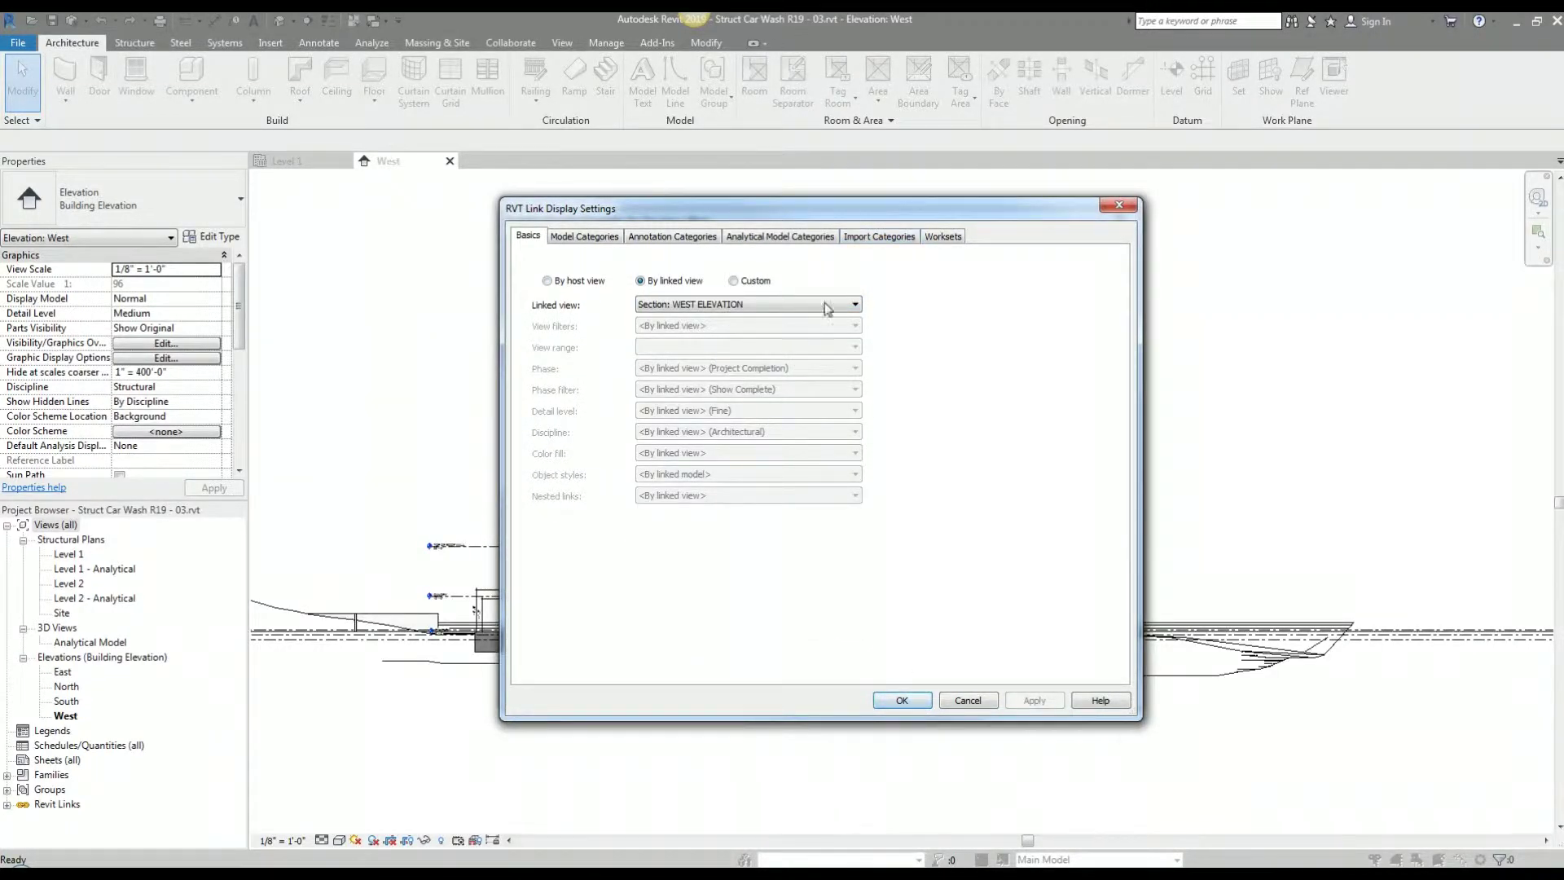
Step: Set the link's model categories to Custom and hide its Topography category
{"action": "left_click", "coordinate": [584, 237]}
{"action": "left_click", "coordinate": [748, 262]}
{"action": "left_click", "coordinate": [734, 305]}
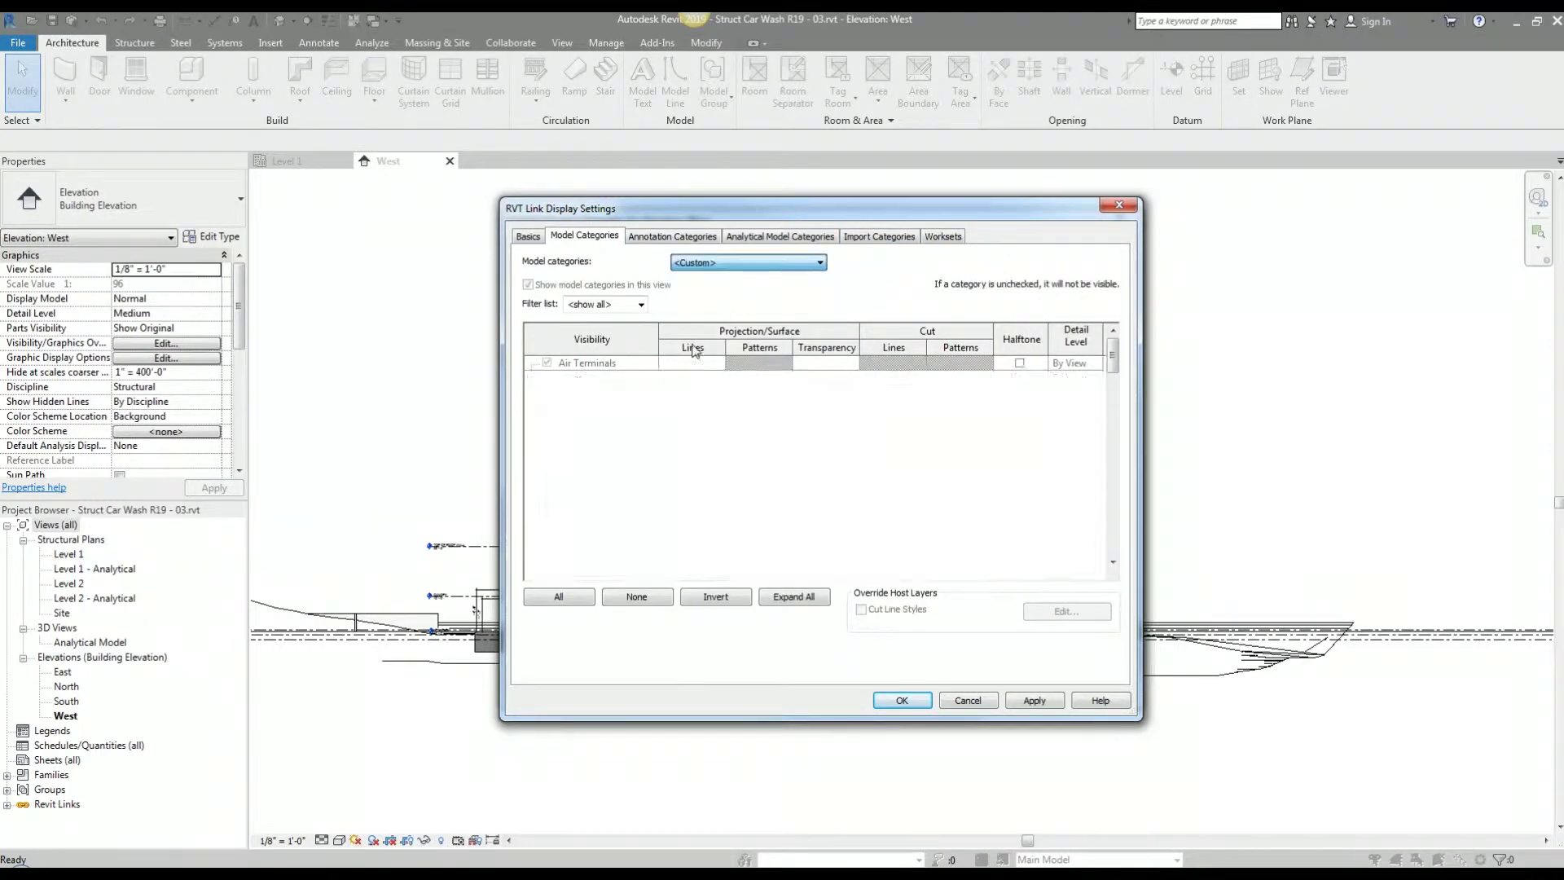
{"action": "scroll", "coordinate": [607, 489], "scroll_direction": "down", "scroll_amount": 10}
{"action": "left_click", "coordinate": [547, 524]}
{"action": "left_click", "coordinate": [1033, 700]}
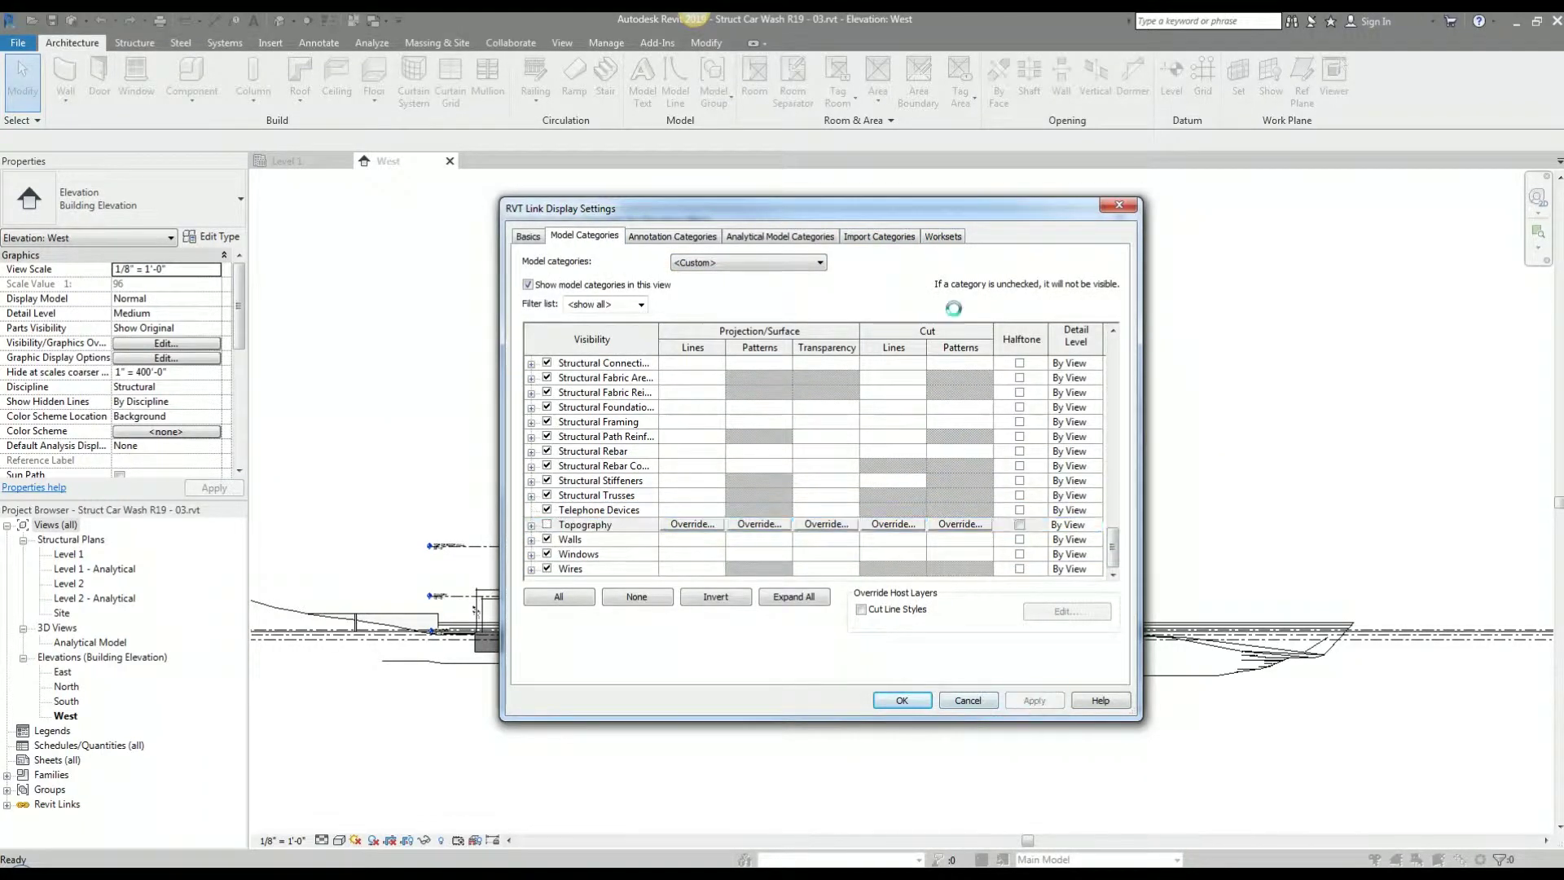
Step: Set the link's import categories to Custom, turn off their display in this view, and accept the visibility overrides
{"action": "left_click", "coordinate": [878, 236]}
{"action": "left_click", "coordinate": [748, 262]}
{"action": "left_click", "coordinate": [733, 289]}
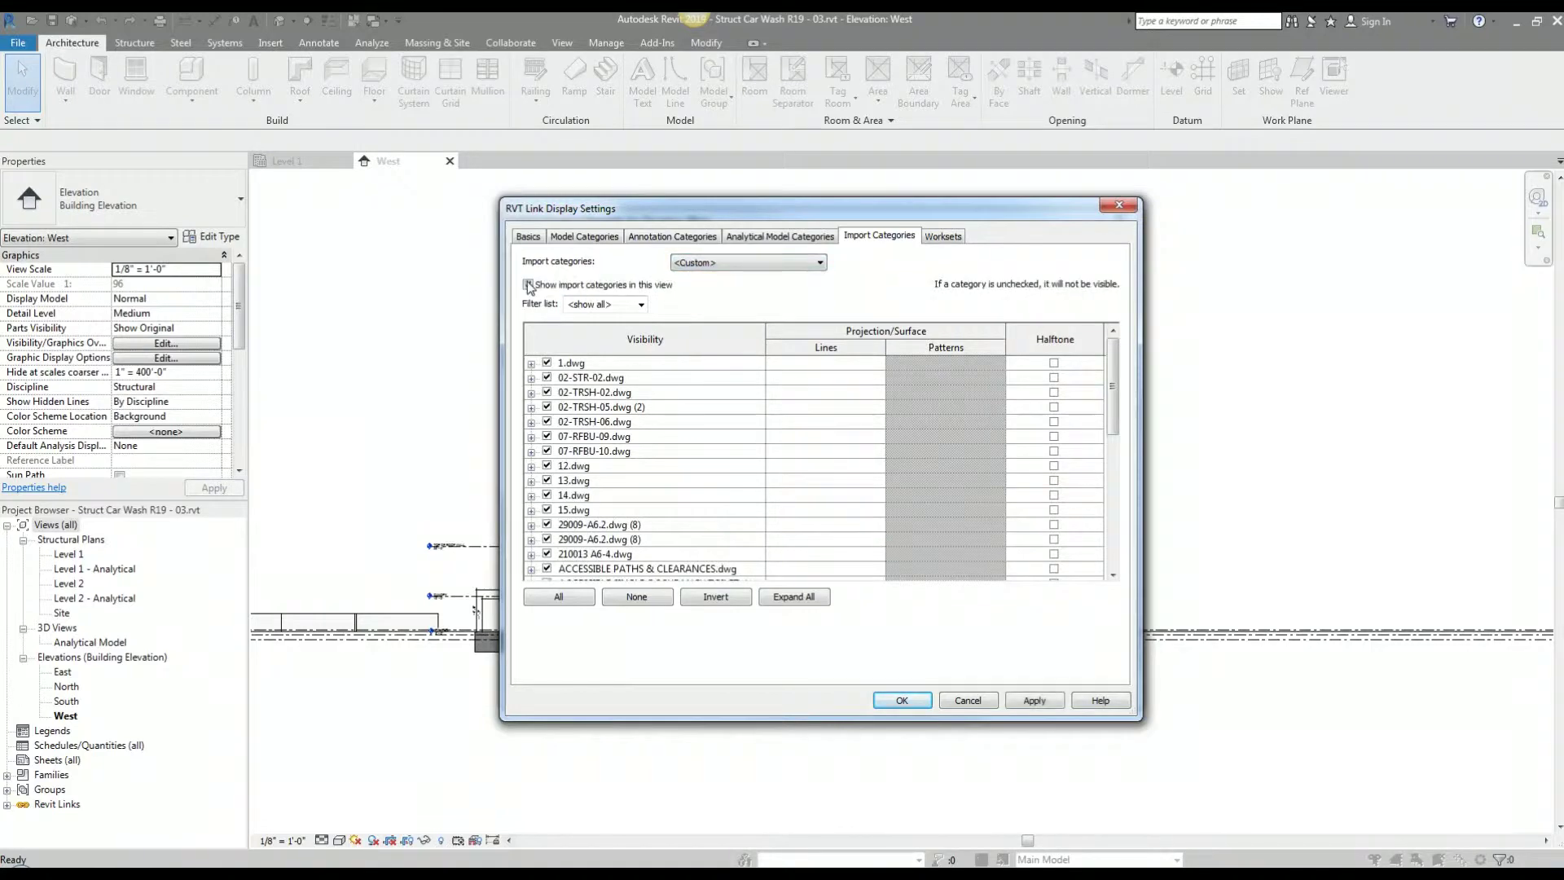
{"action": "left_click", "coordinate": [1028, 701]}
{"action": "left_click", "coordinate": [902, 701]}
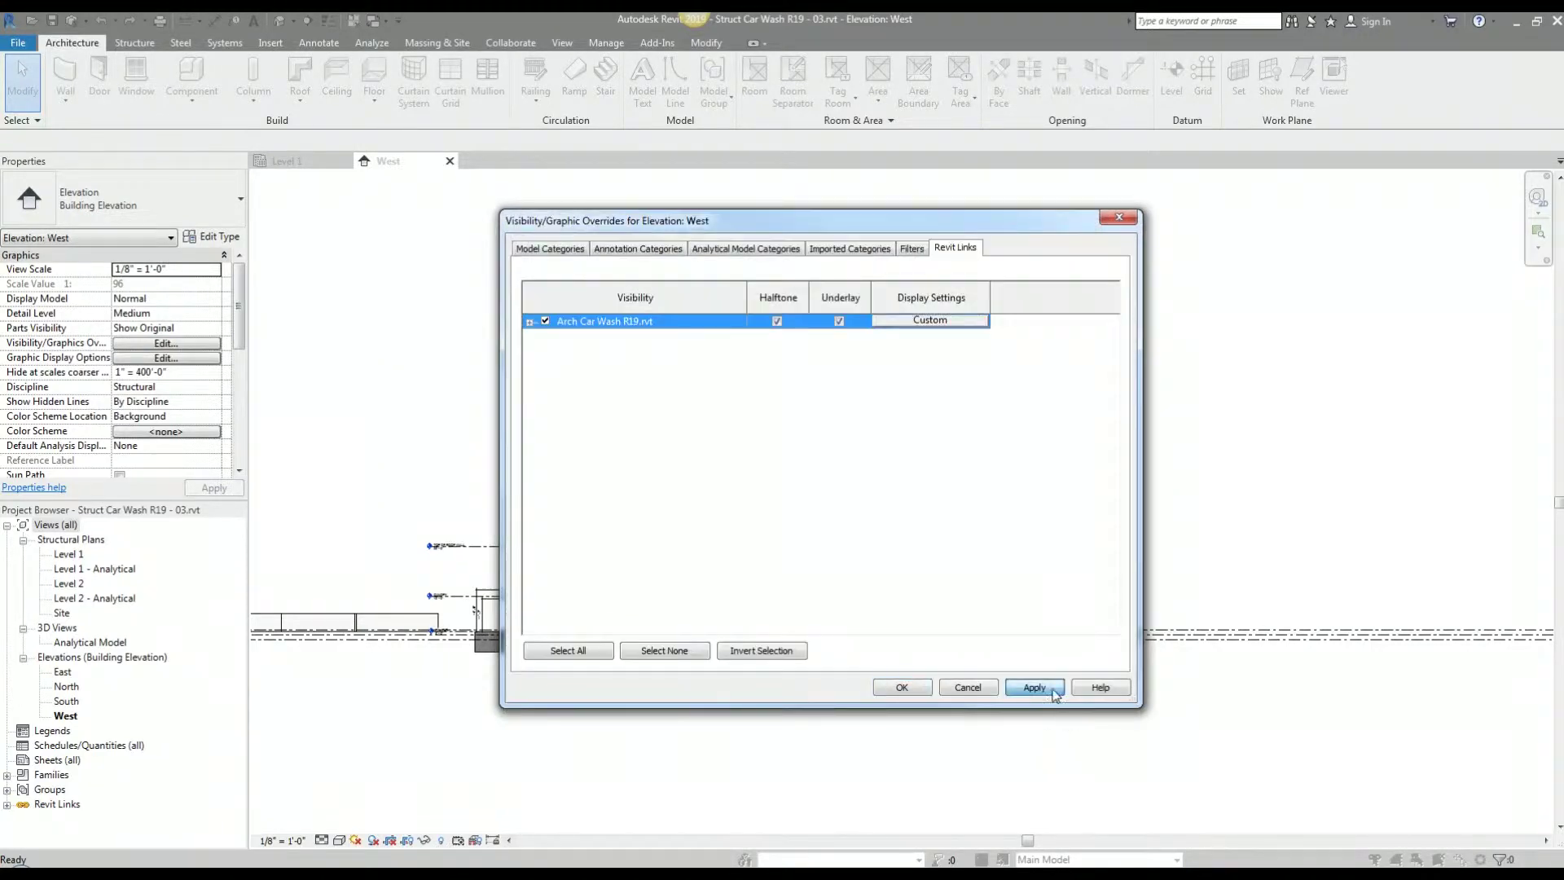
{"action": "left_click", "coordinate": [901, 684]}
Step: Extend the left ends of the aligned Level 1 and Level 2 lines past the left side of the linked building
{"action": "scroll", "coordinate": [913, 687], "scroll_direction": "down", "scroll_amount": 3}
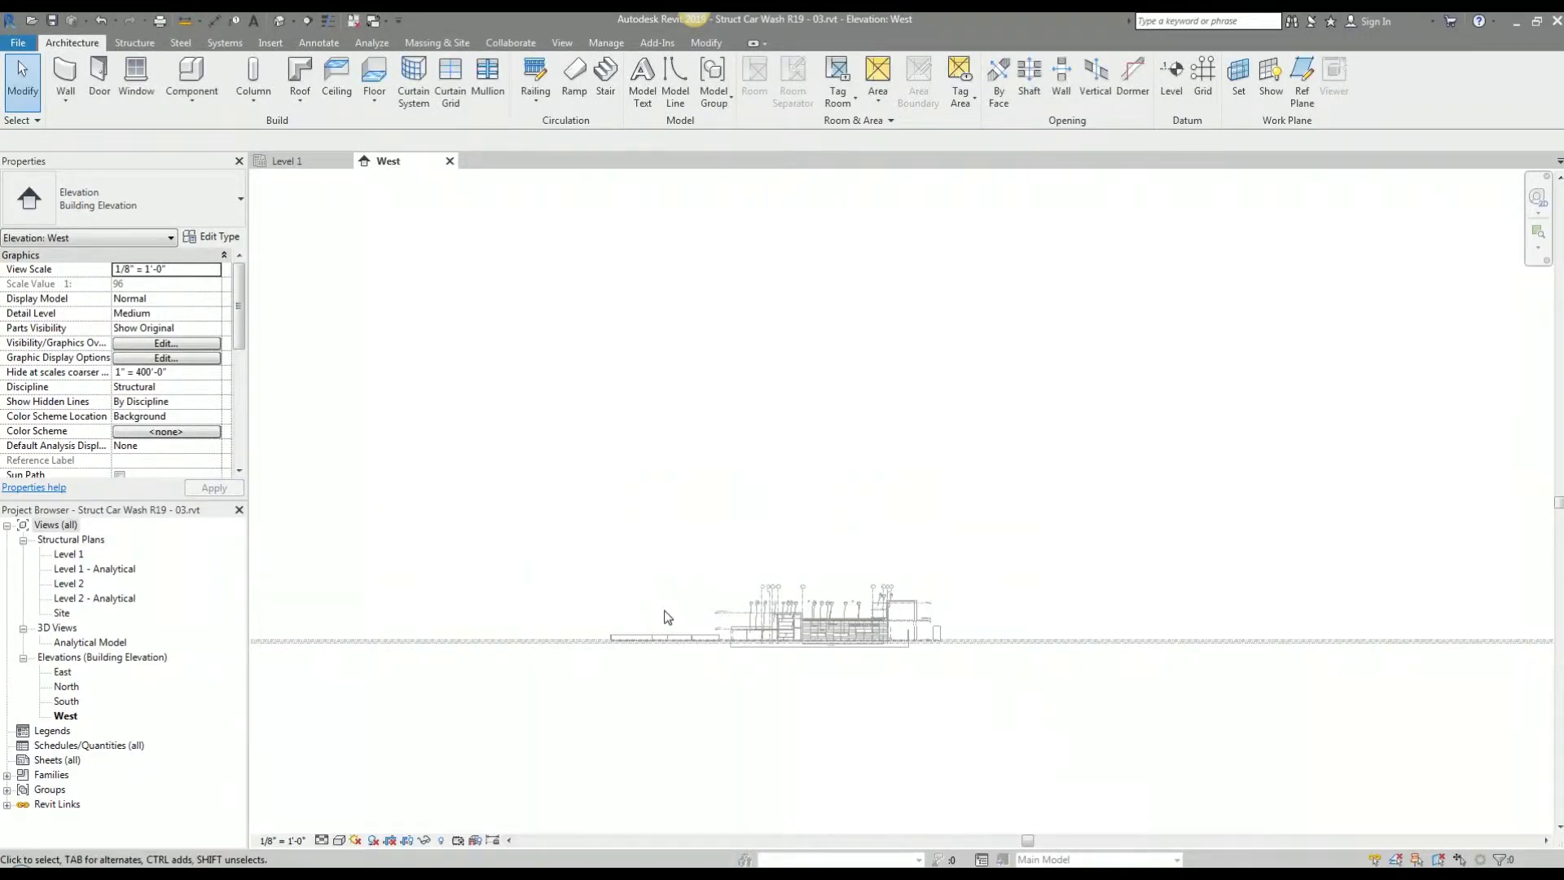
{"action": "scroll", "coordinate": [967, 702], "scroll_direction": "up", "scroll_amount": 5}
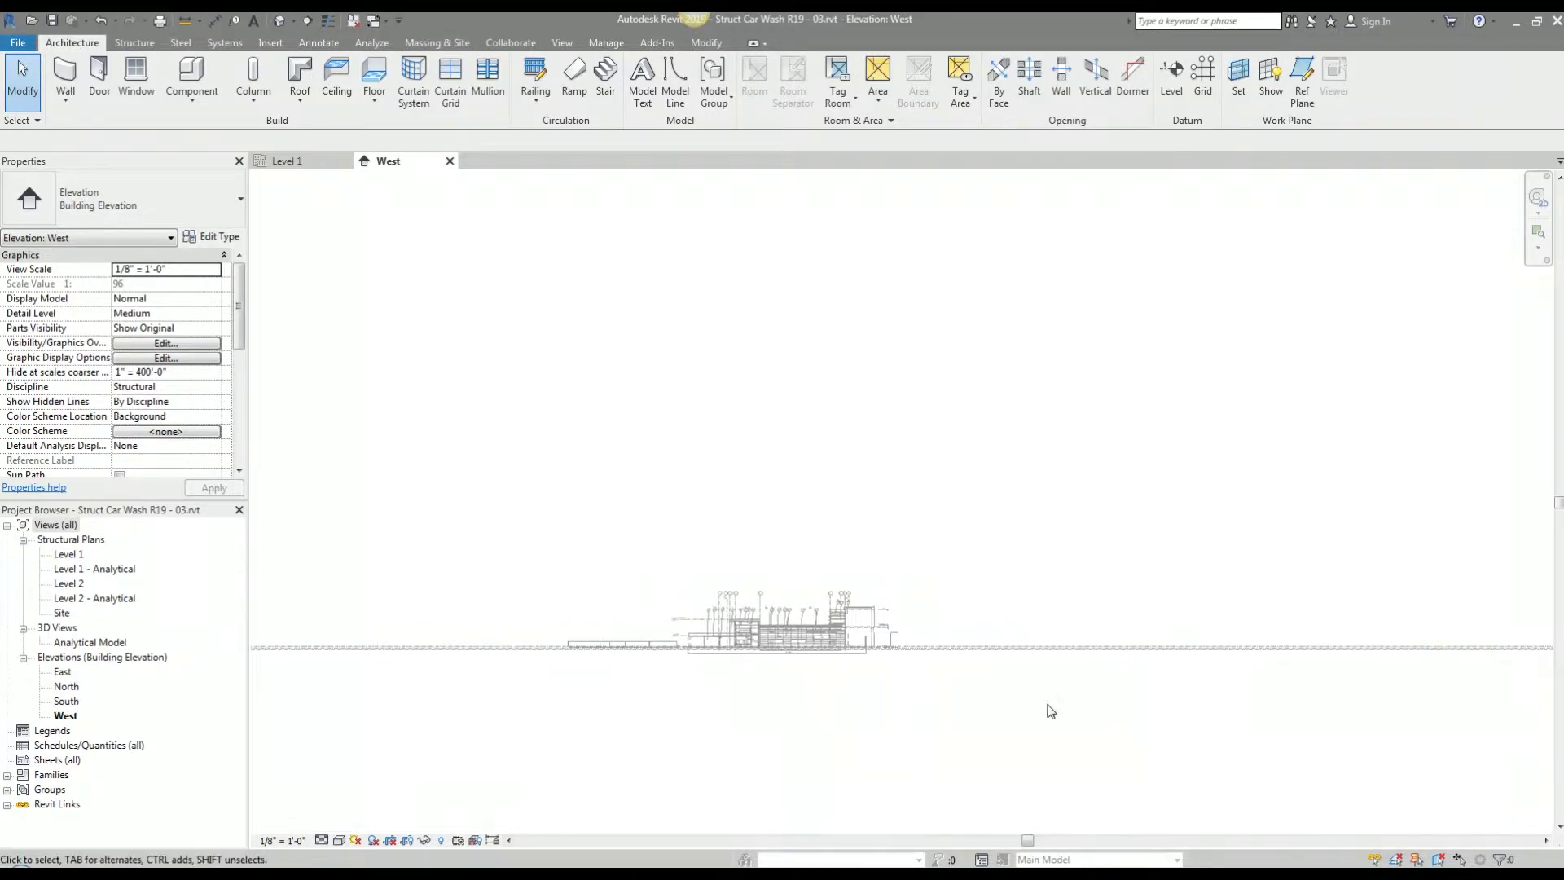
{"action": "middle_click_drag", "start_coordinate": [784, 563], "coordinate": [514, 541]}
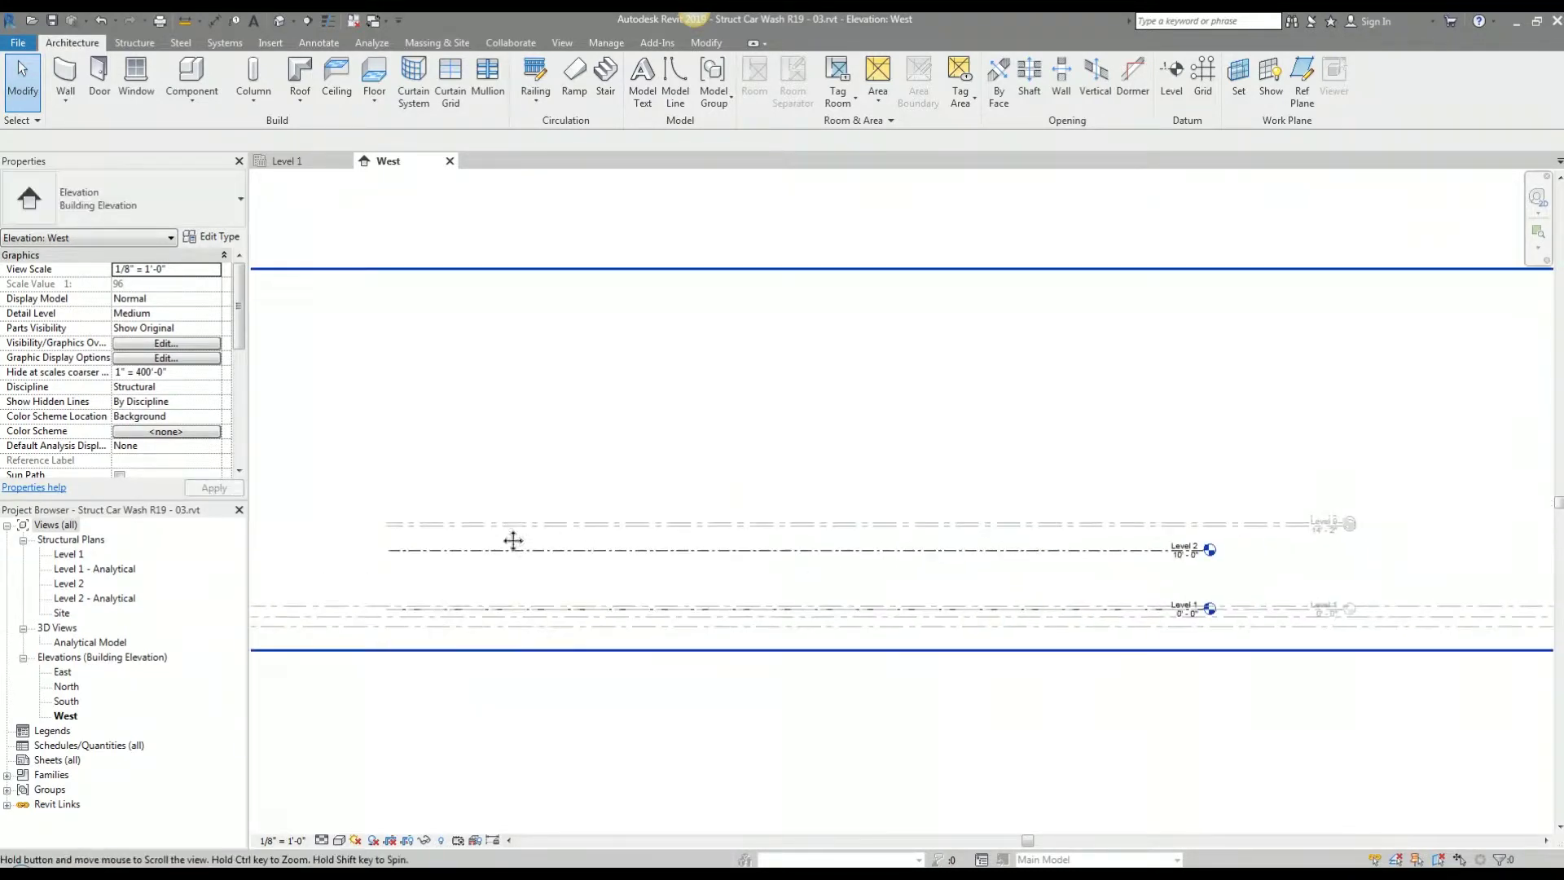
{"action": "left_click_drag", "start_coordinate": [320, 438], "coordinate": [1381, 716]}
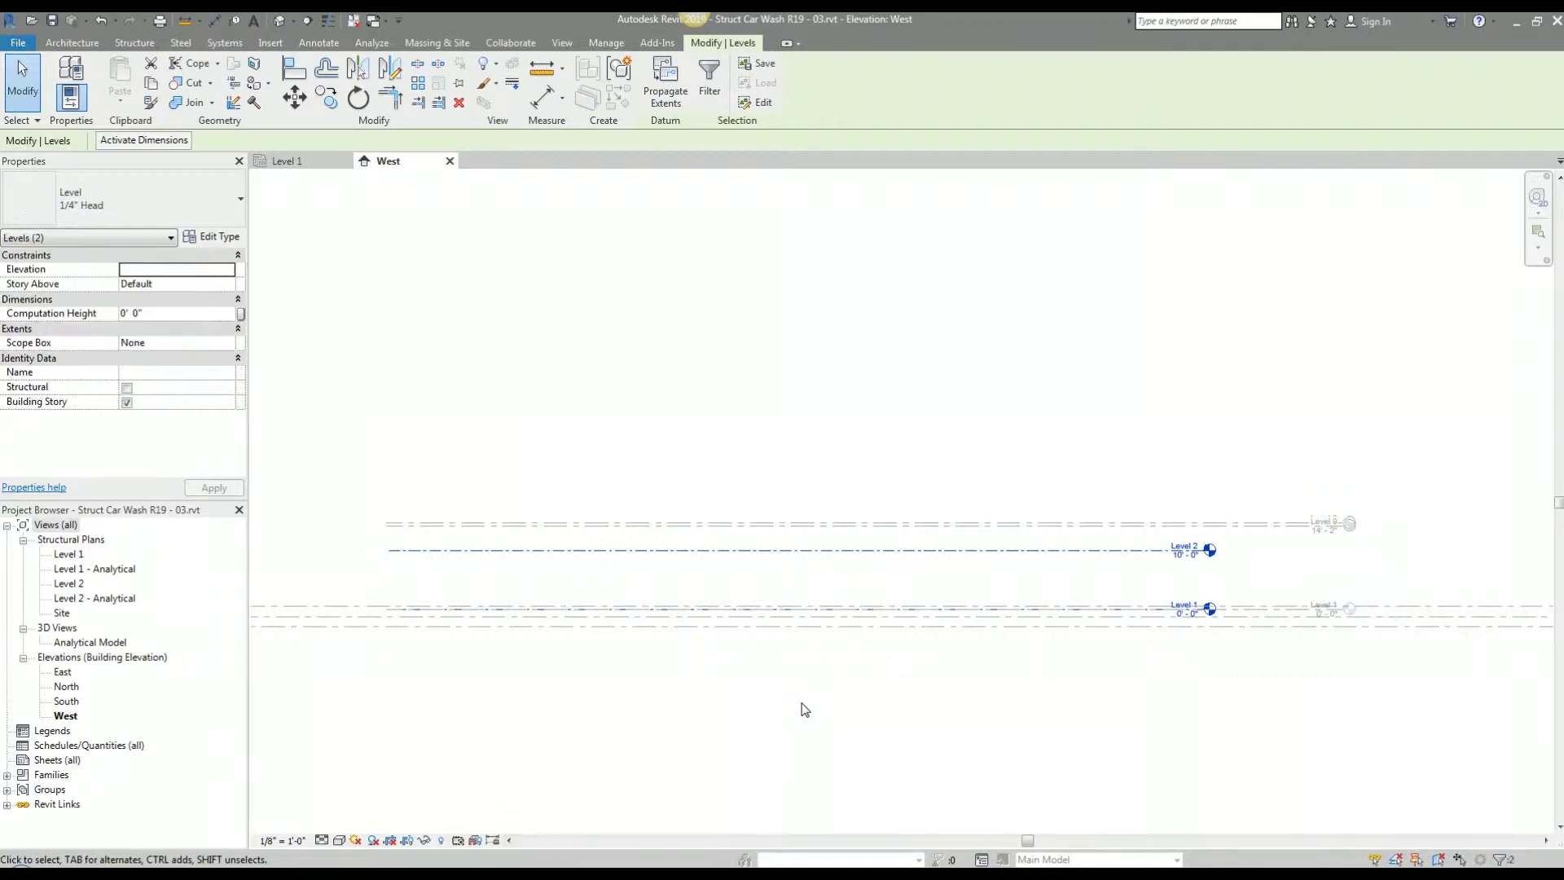
{"action": "scroll", "coordinate": [724, 717], "scroll_direction": "down", "scroll_amount": 6}
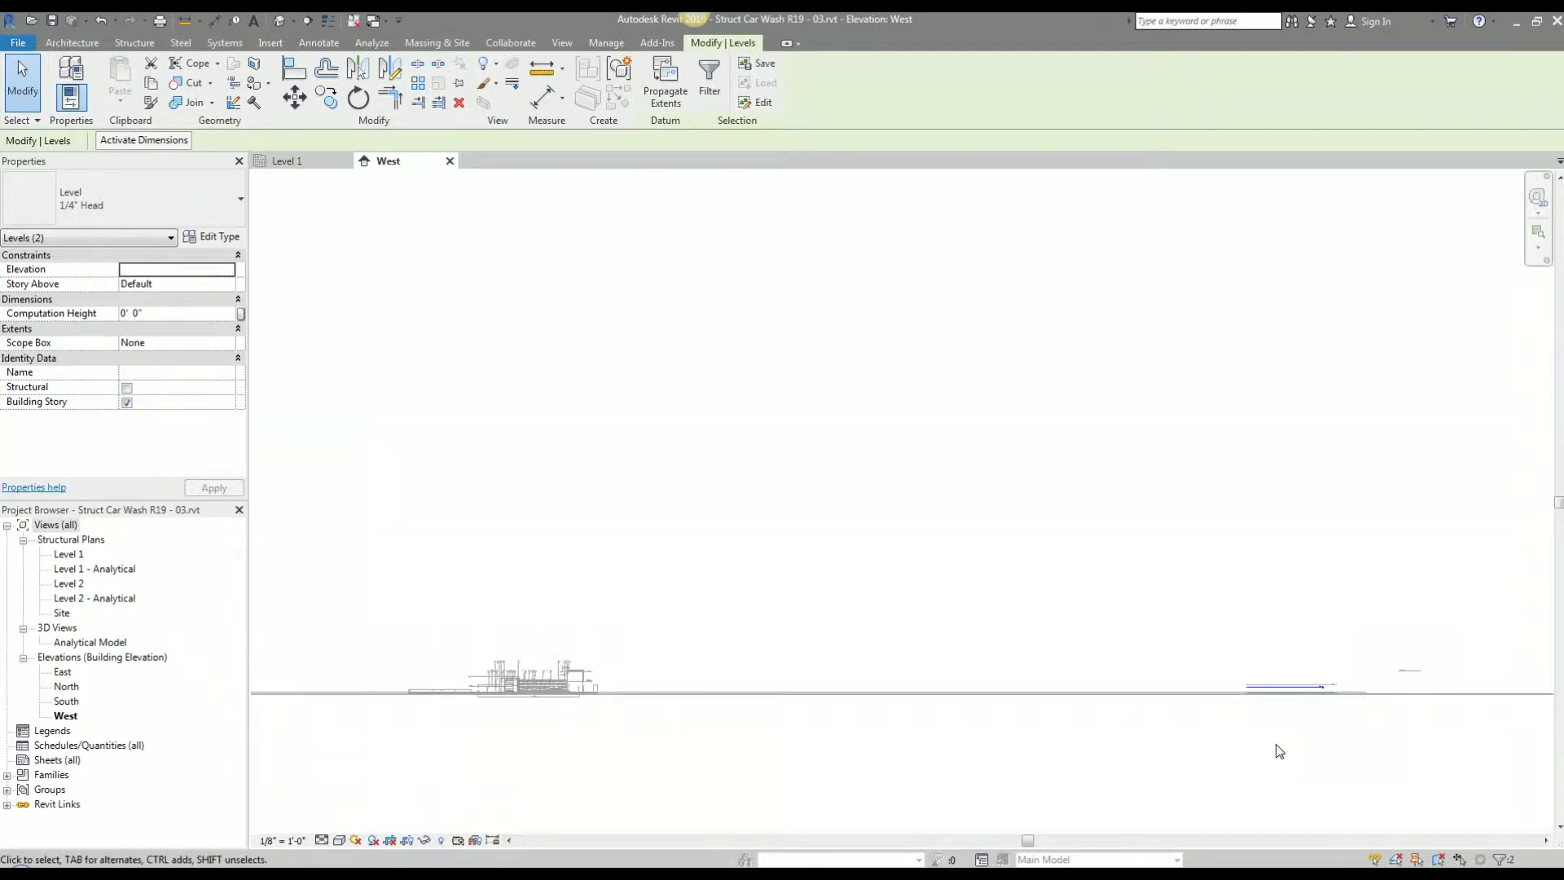
{"action": "left_click", "coordinate": [1267, 721]}
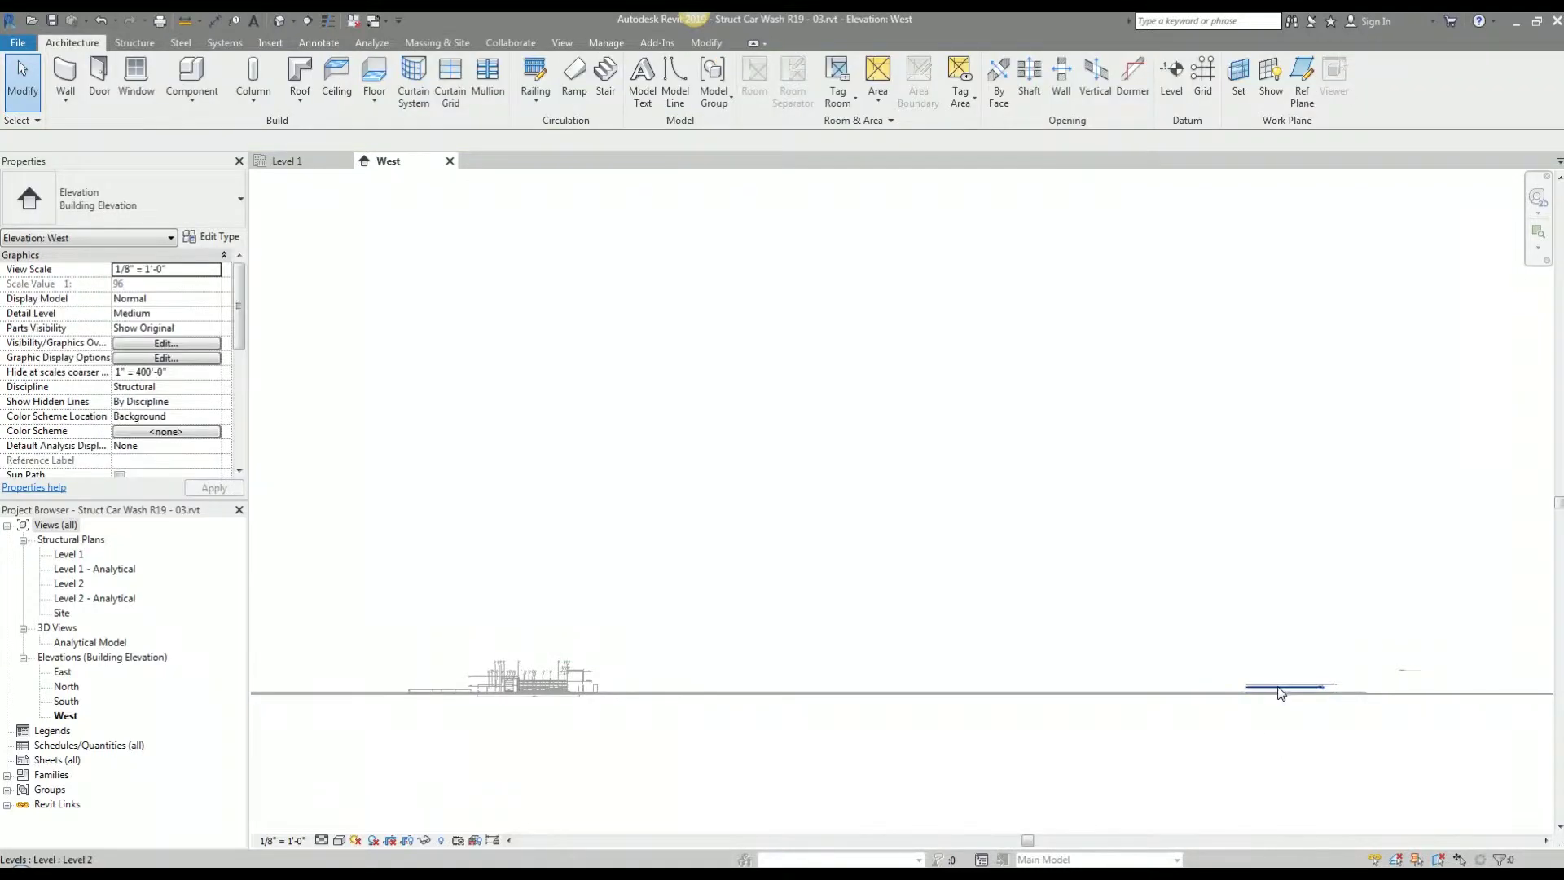
{"action": "left_click", "coordinate": [1256, 708]}
{"action": "scroll", "coordinate": [1284, 719], "scroll_direction": "up", "scroll_amount": 5}
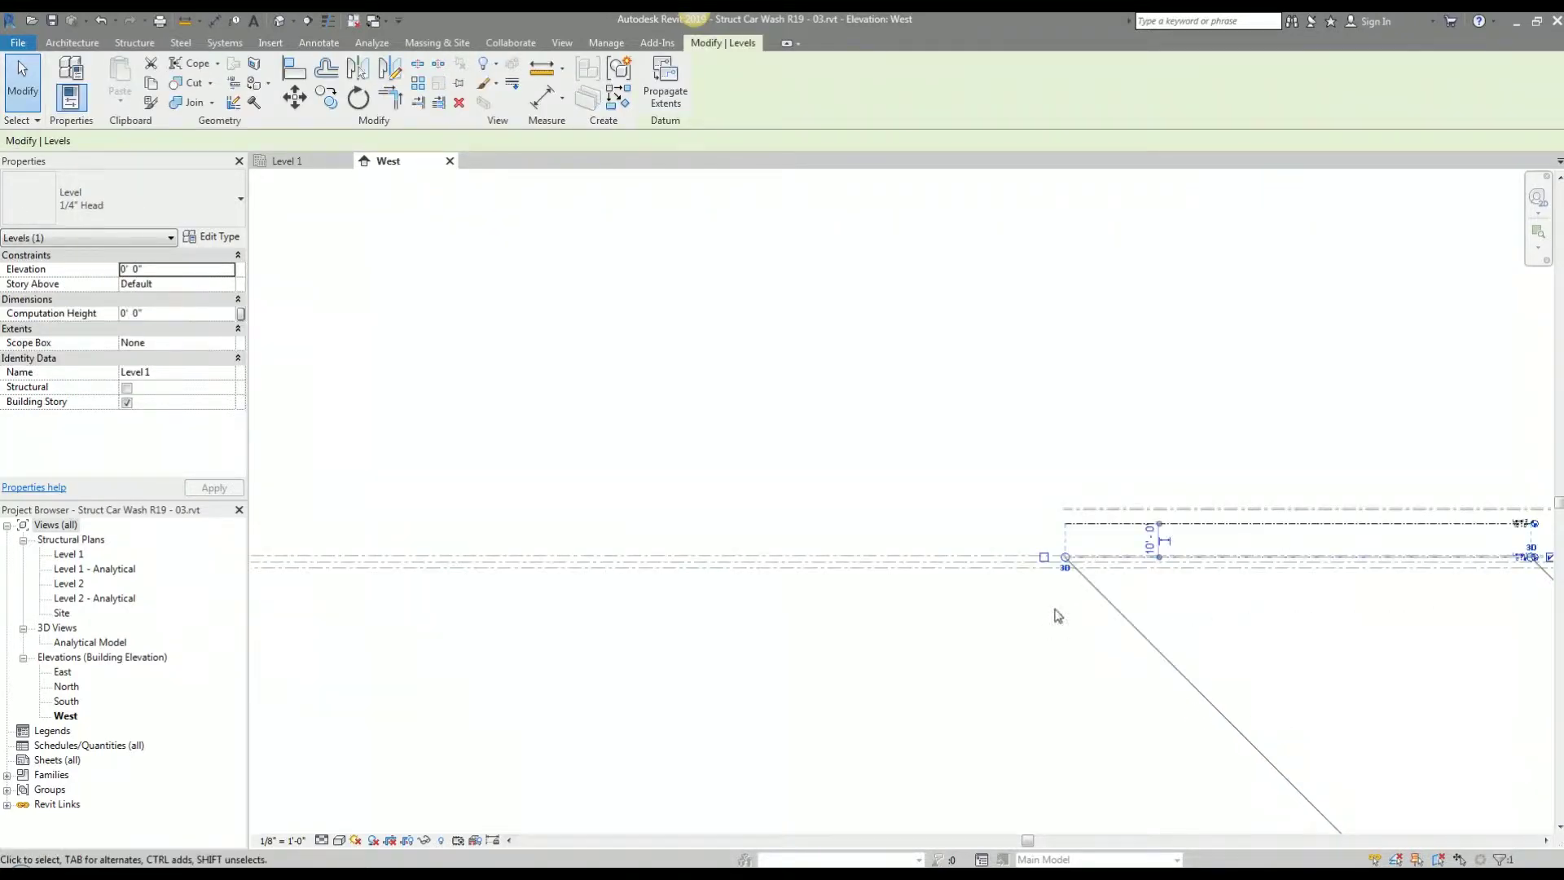
{"action": "left_click_drag", "start_coordinate": [1065, 555], "coordinate": [583, 657]}
{"action": "scroll", "coordinate": [619, 668], "scroll_direction": "down", "scroll_amount": 5}
{"action": "scroll", "coordinate": [1494, 663], "scroll_direction": "down", "scroll_amount": 3}
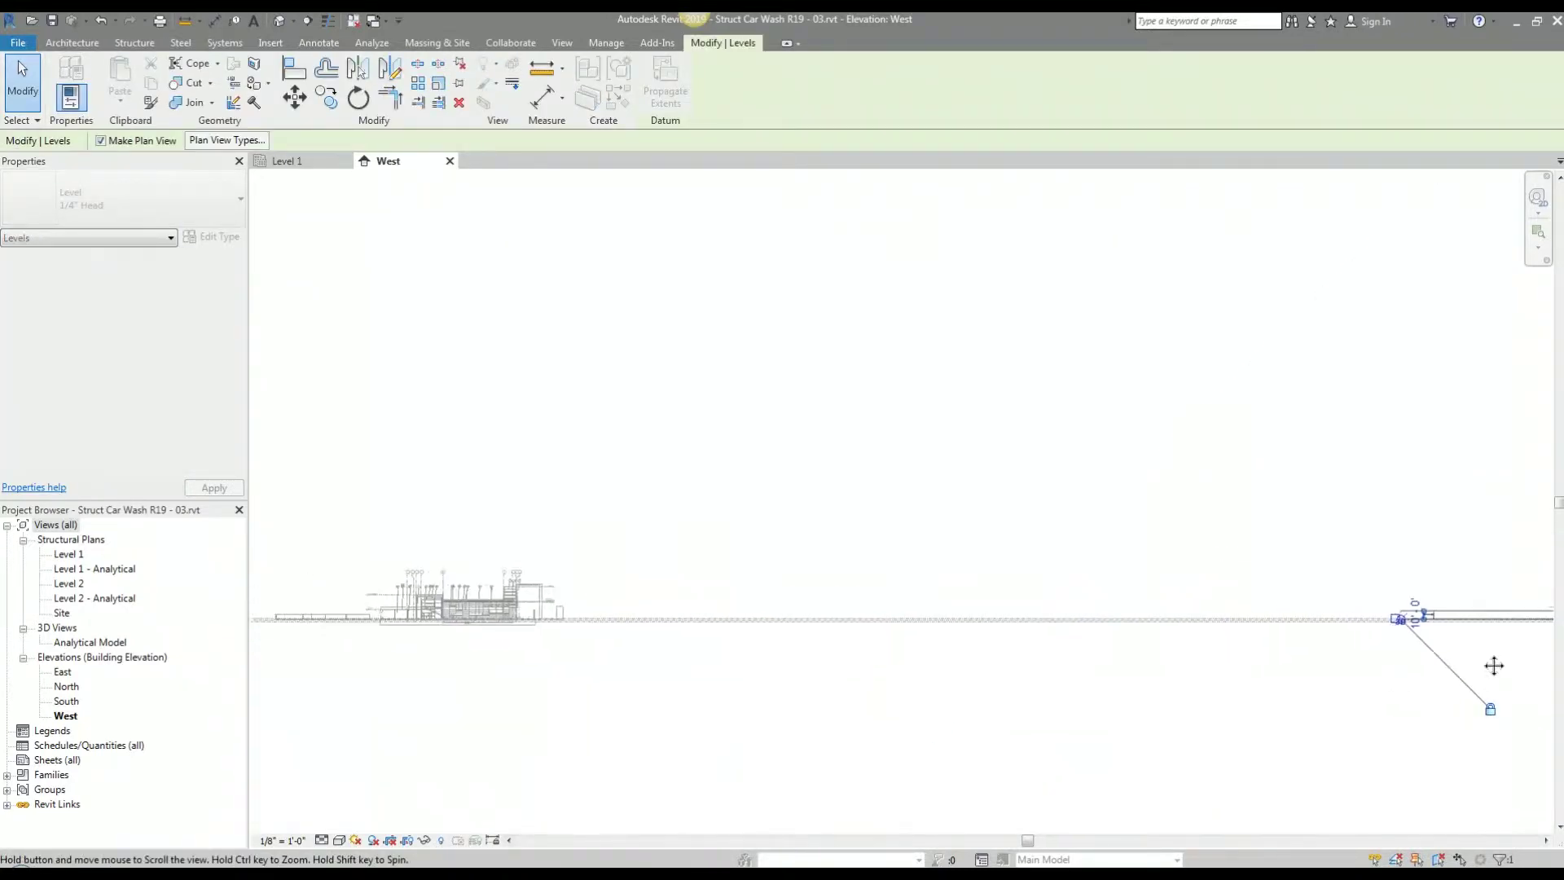
{"action": "key", "text": "Escape"}
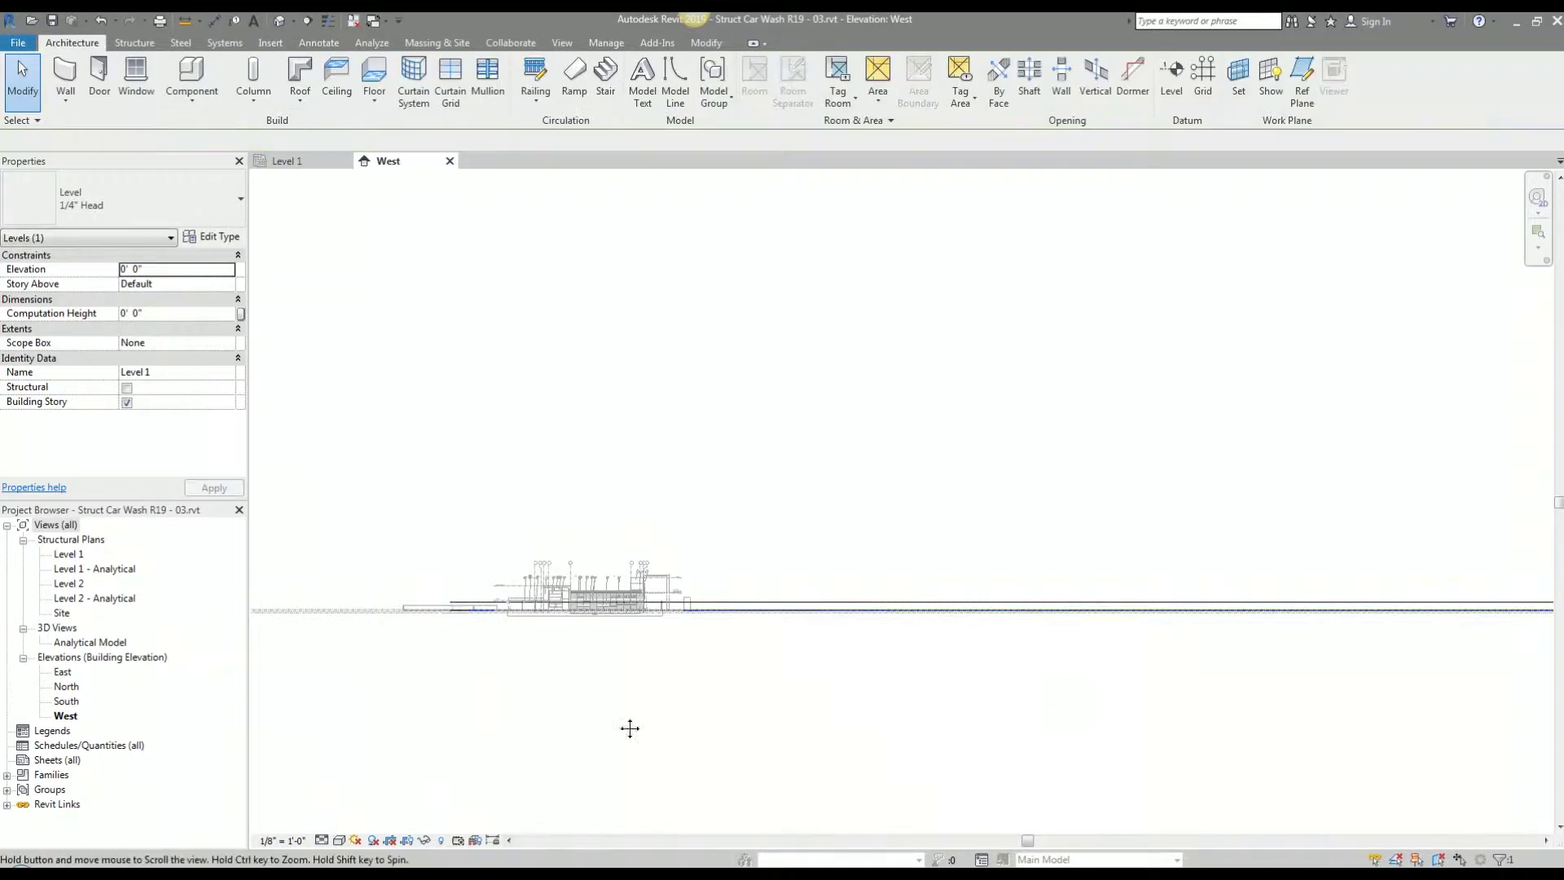
Step: Pull the right ends of the Level 1 and Level 2 lines back to just beyond the linked building's right side
{"action": "scroll", "coordinate": [636, 652], "scroll_direction": "up", "scroll_amount": 5}
{"action": "left_click", "coordinate": [605, 623]}
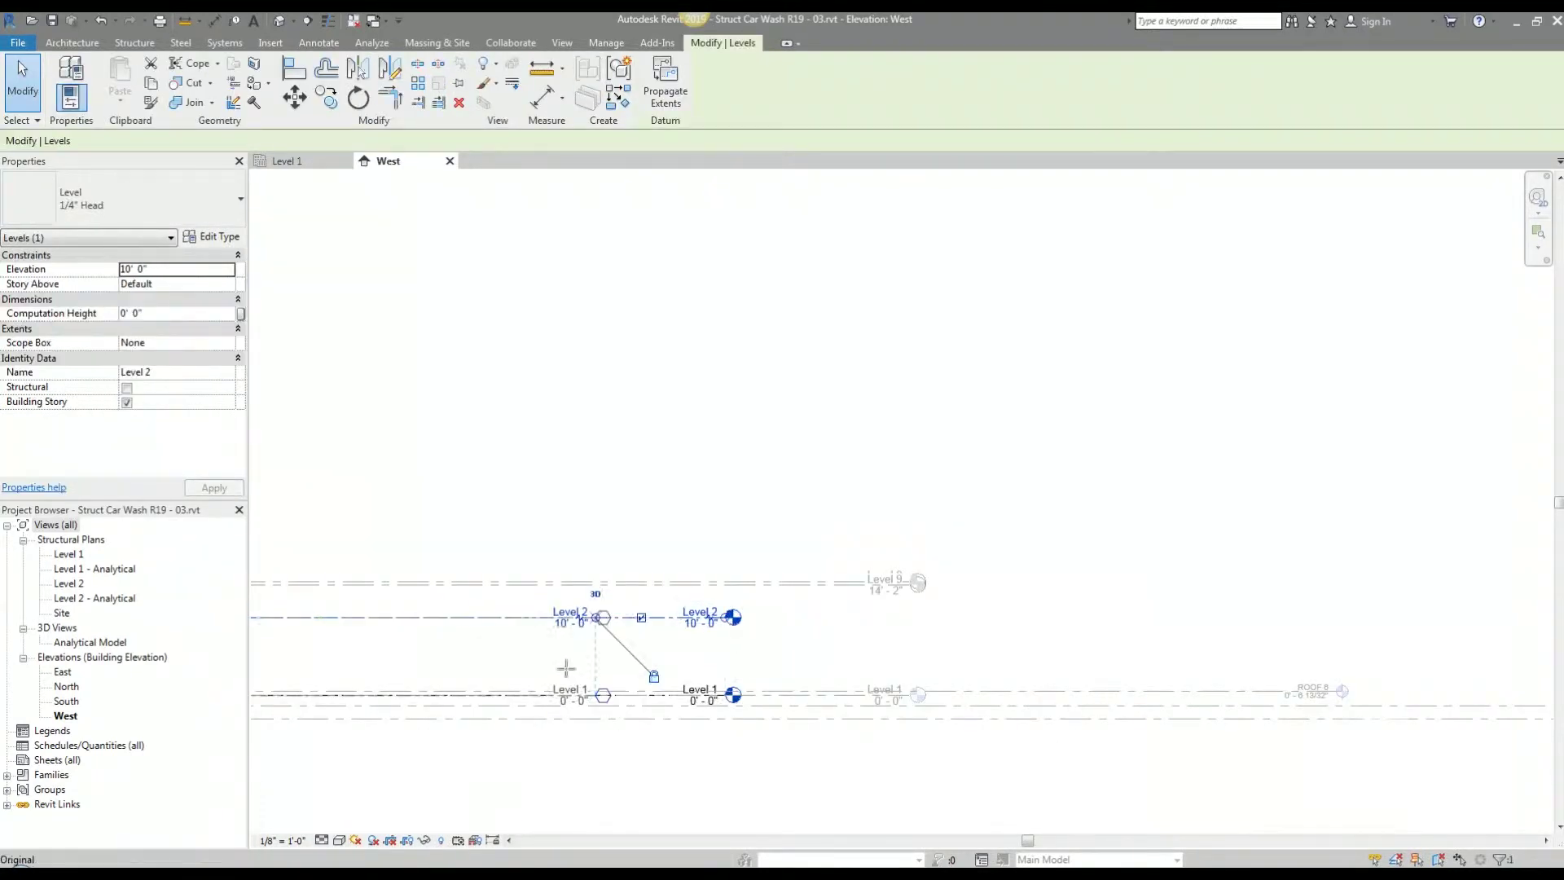
{"action": "scroll", "coordinate": [576, 657], "scroll_direction": "down", "scroll_amount": 3}
{"action": "middle_click_drag", "start_coordinate": [576, 656], "coordinate": [639, 688]}
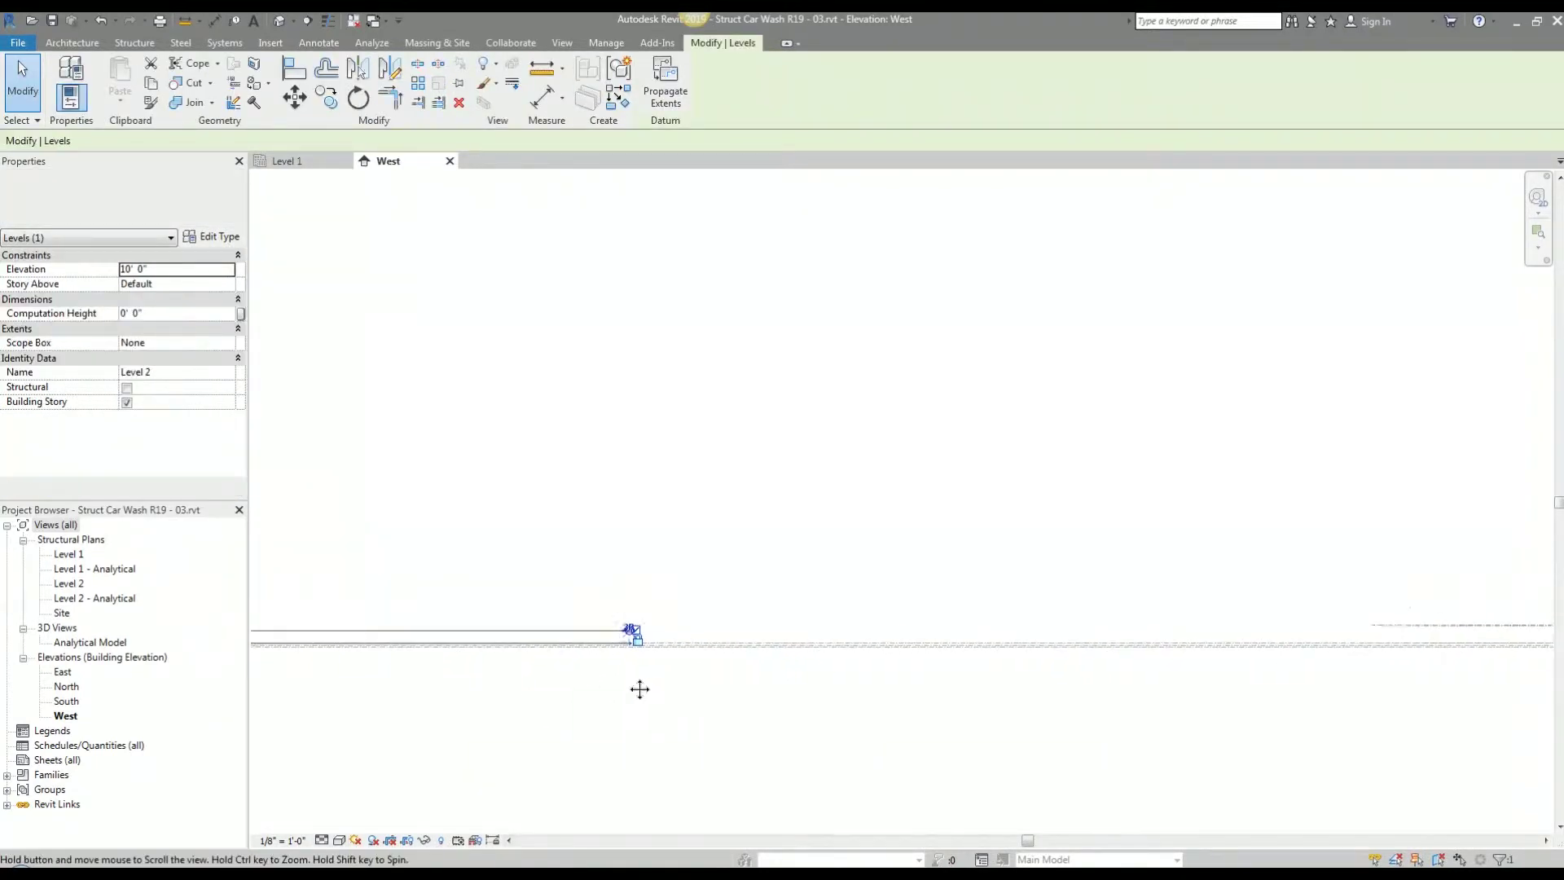
{"action": "scroll", "coordinate": [639, 688], "scroll_direction": "down", "scroll_amount": 2}
{"action": "left_click_drag", "start_coordinate": [1013, 646], "coordinate": [309, 667]}
{"action": "key", "text": "Escape"}
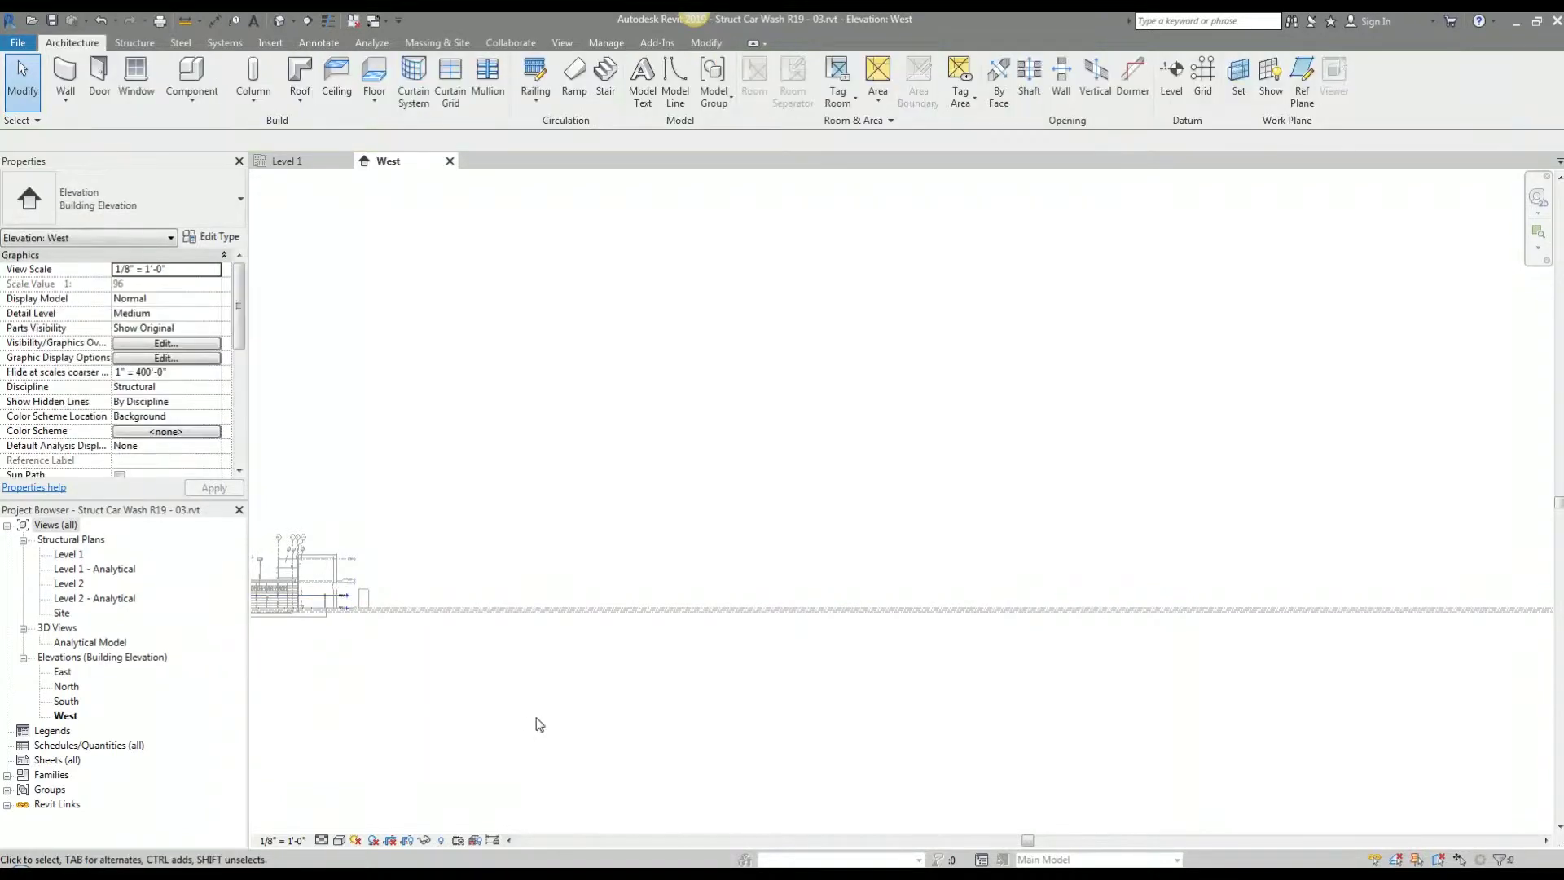
Step: Display the crop region of the West elevation
{"action": "scroll", "coordinate": [817, 685], "scroll_direction": "down", "scroll_amount": 3}
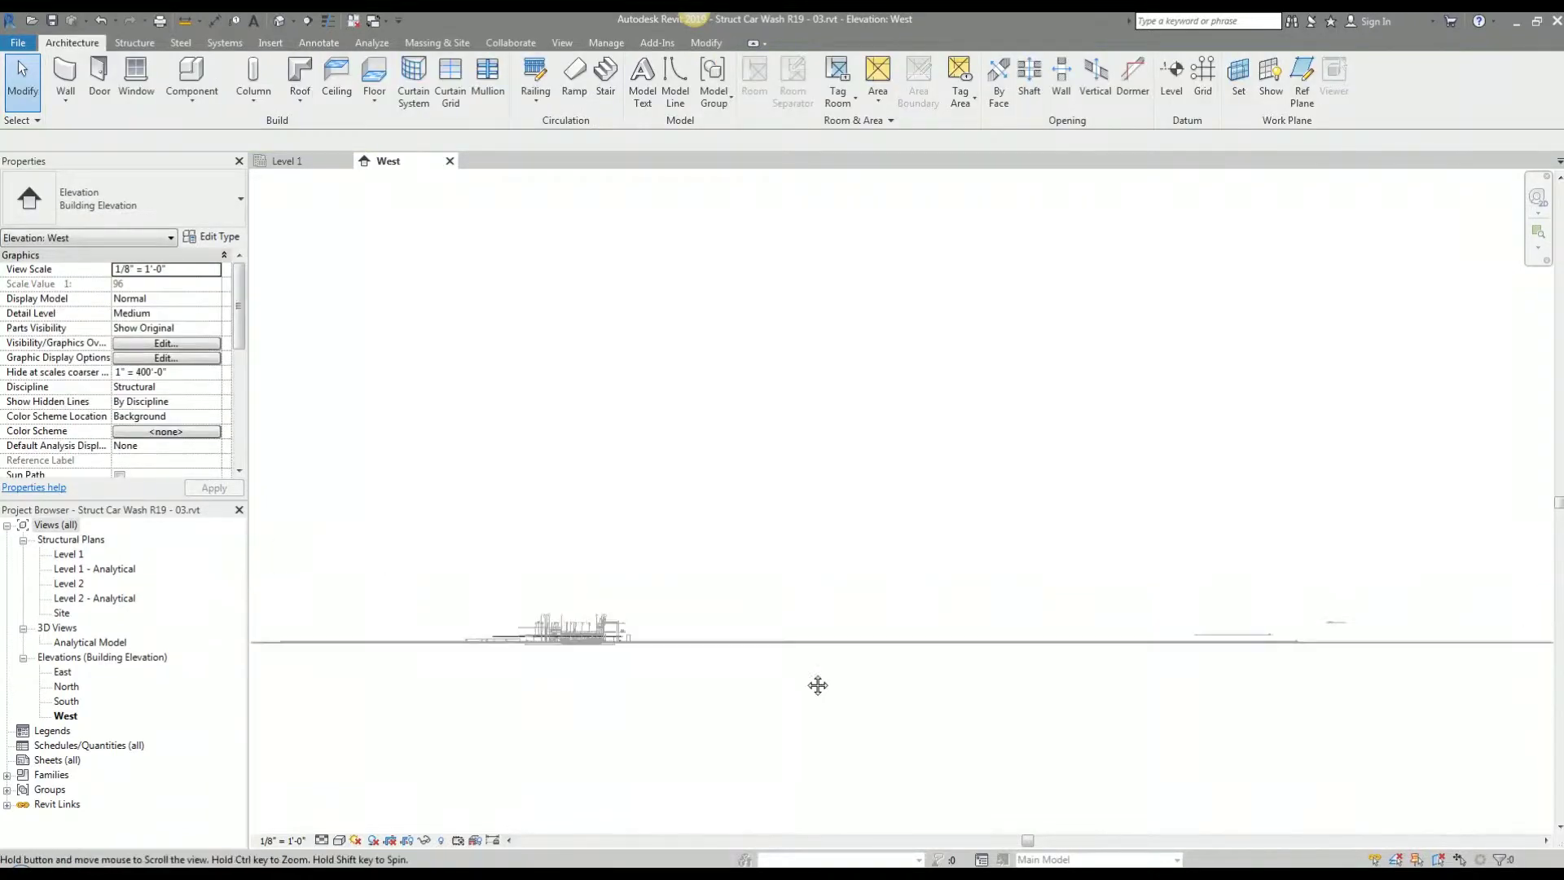
{"action": "left_click", "coordinate": [852, 628]}
{"action": "scroll", "coordinate": [824, 614], "scroll_direction": "down", "scroll_amount": 2}
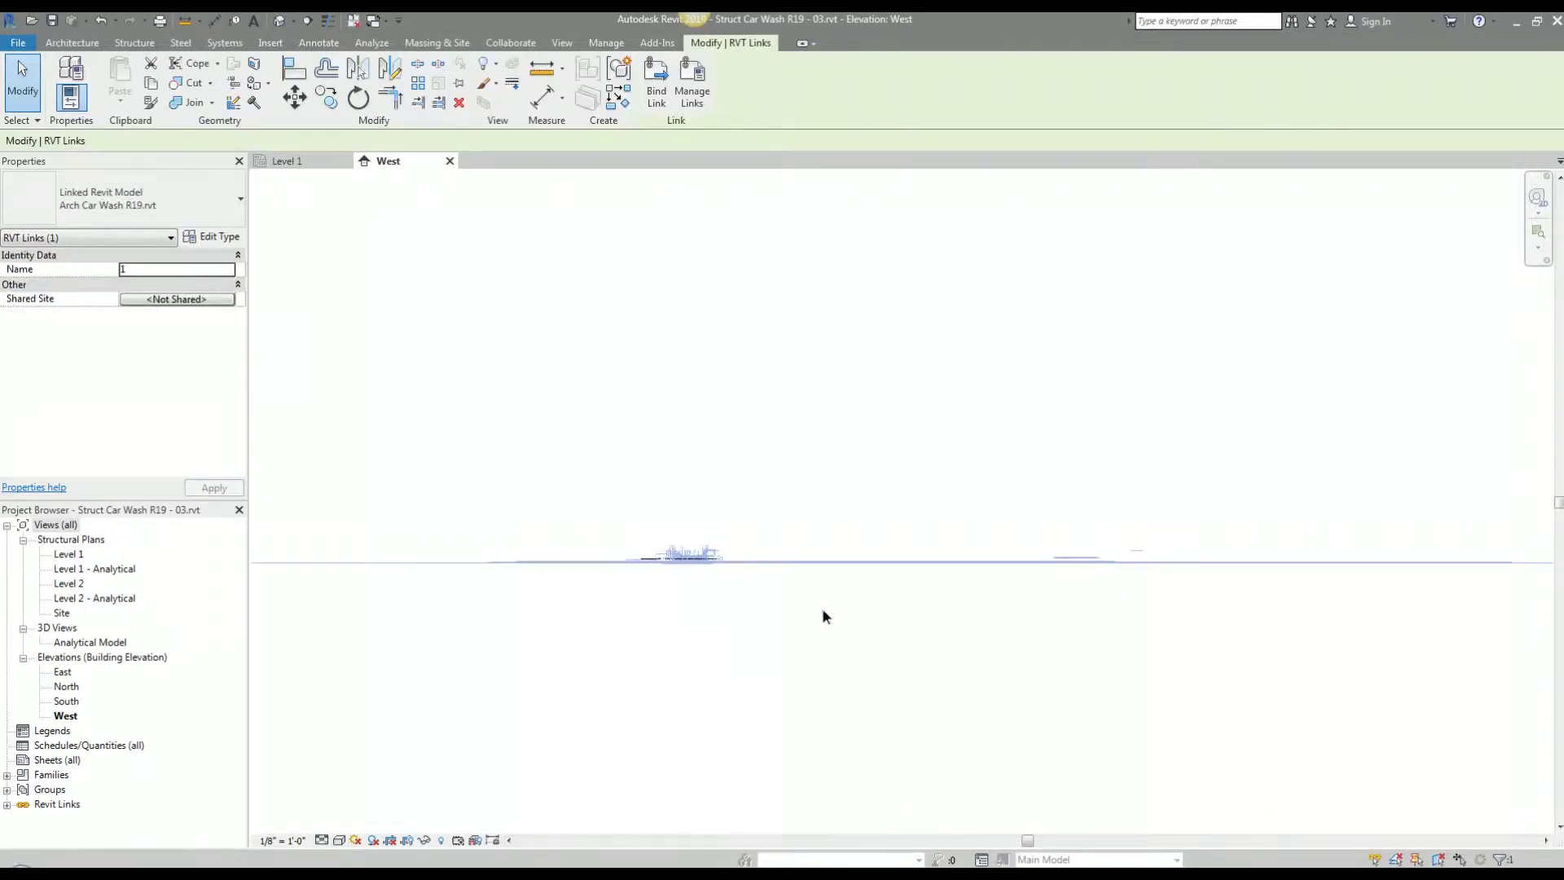
{"action": "left_click", "coordinate": [402, 826]}
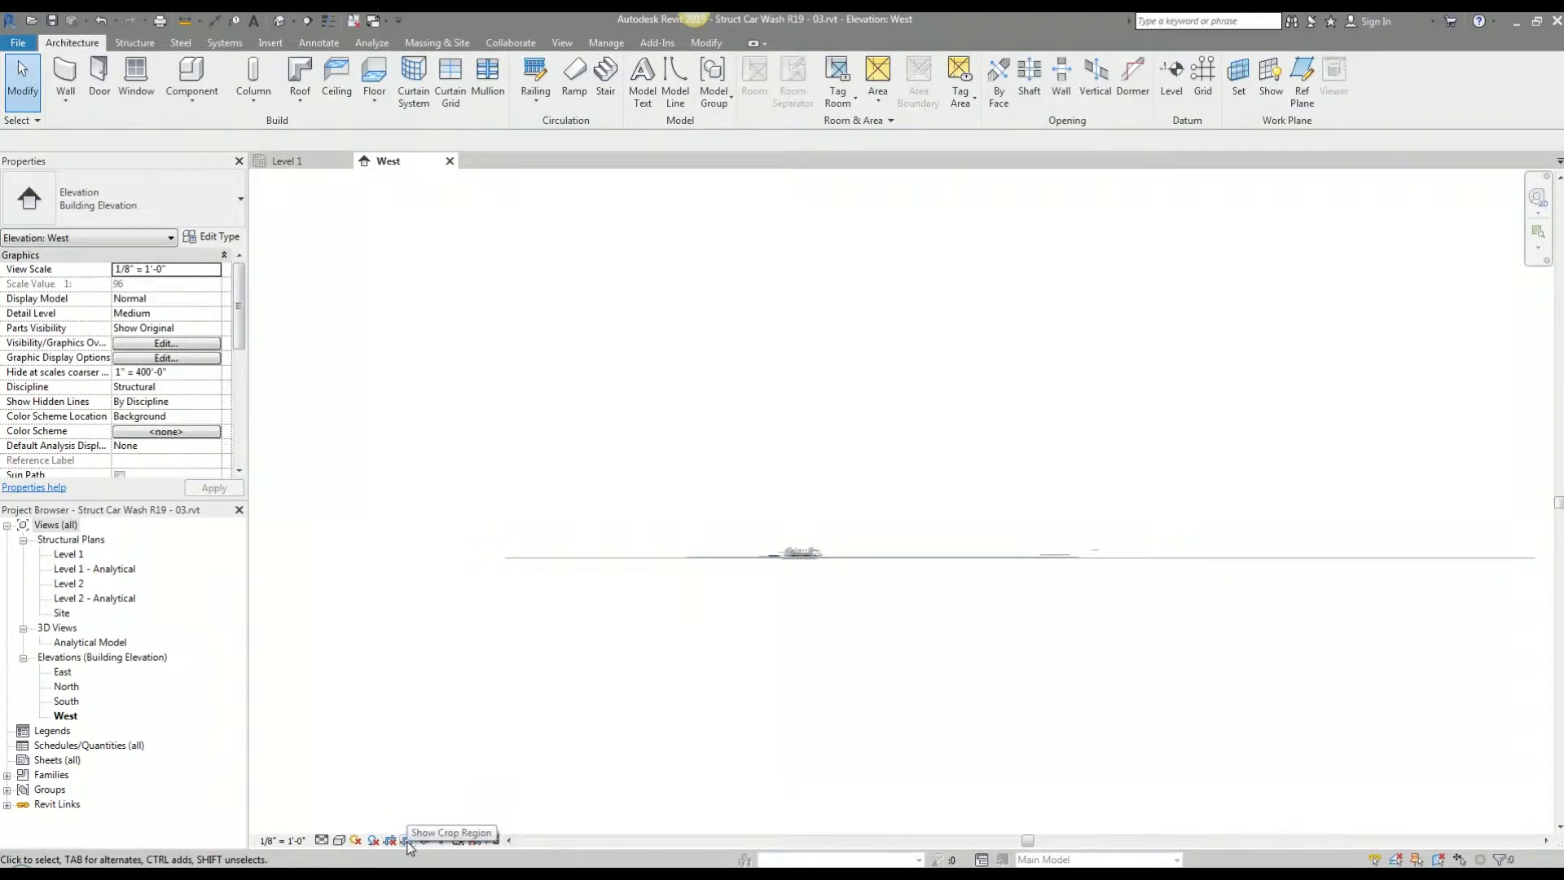
{"action": "left_click", "coordinate": [407, 840]}
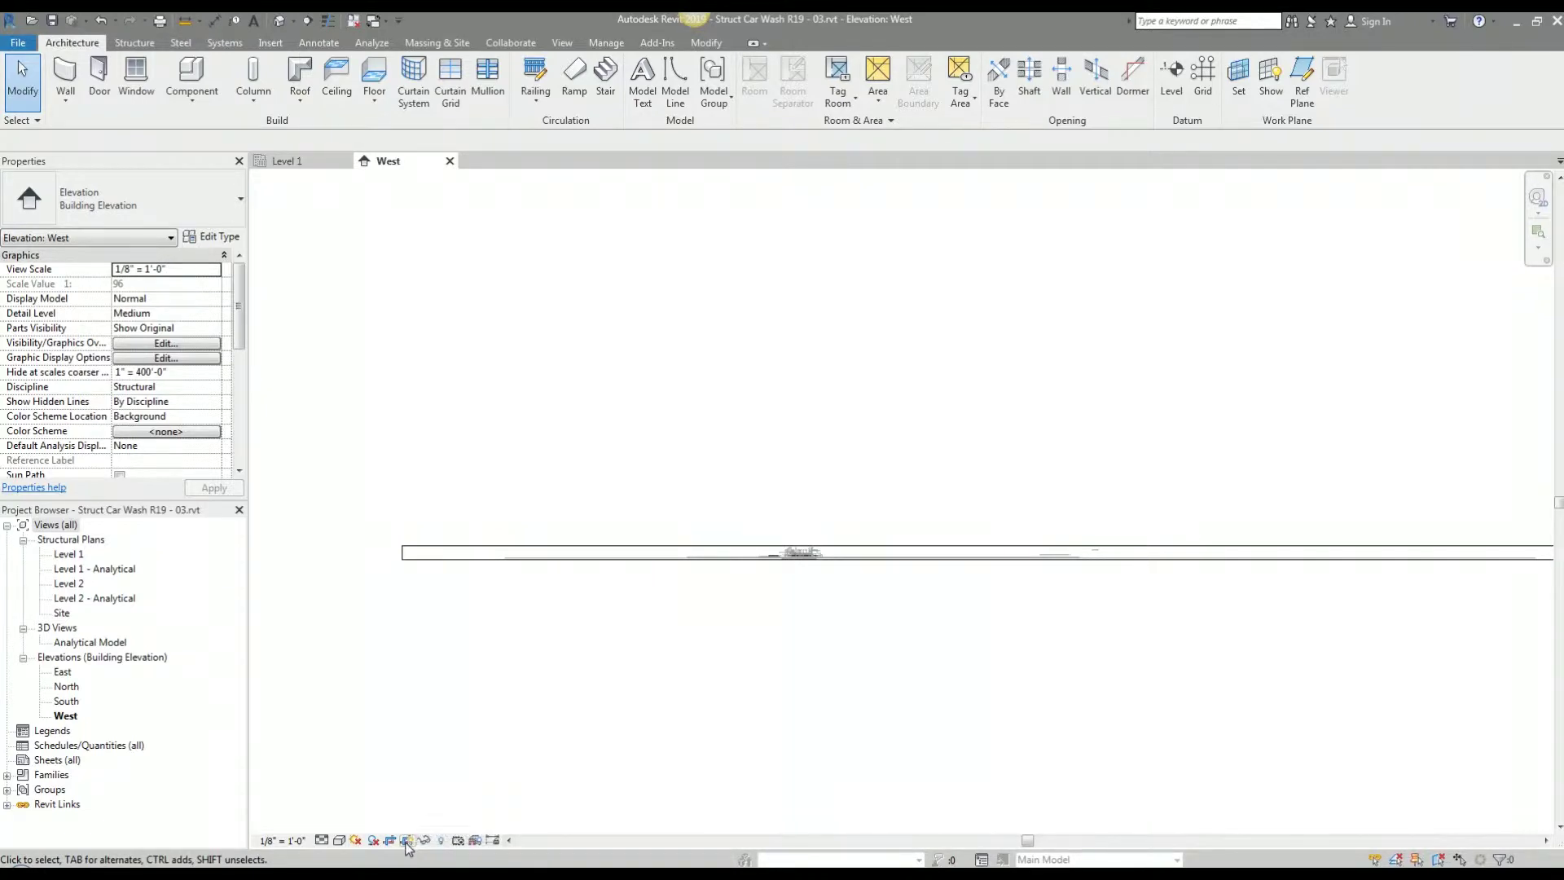
Step: Edit the West elevation's crop profile, moving its right and left edges inward around the linked car wash building
{"action": "scroll", "coordinate": [677, 706], "scroll_direction": "down", "scroll_amount": 2}
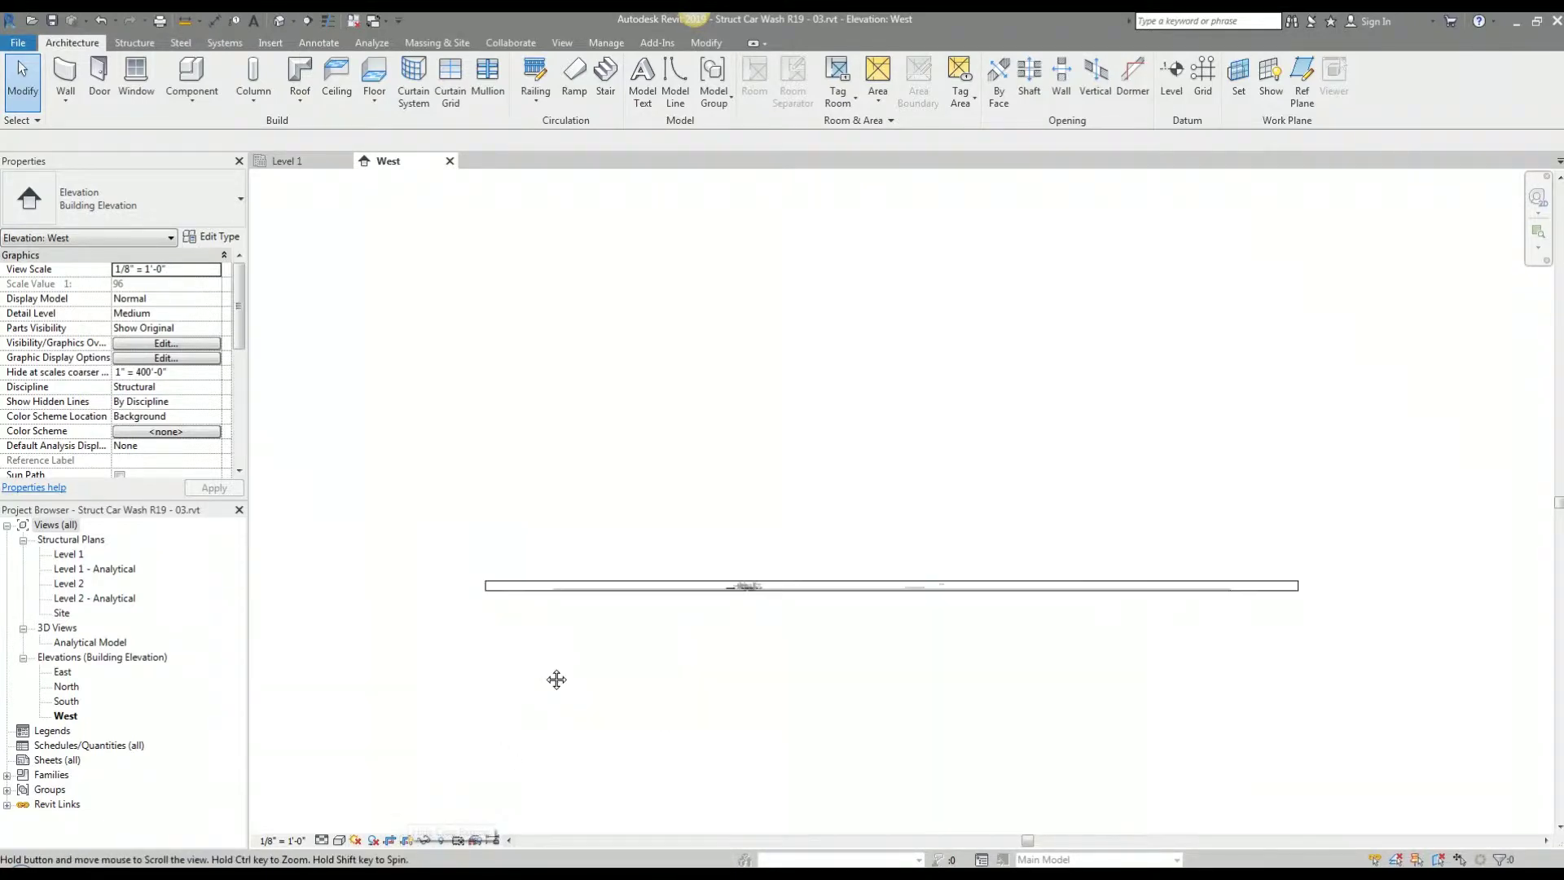
{"action": "middle_click_drag", "start_coordinate": [556, 678], "coordinate": [443, 692]}
{"action": "left_click", "coordinate": [1005, 602]}
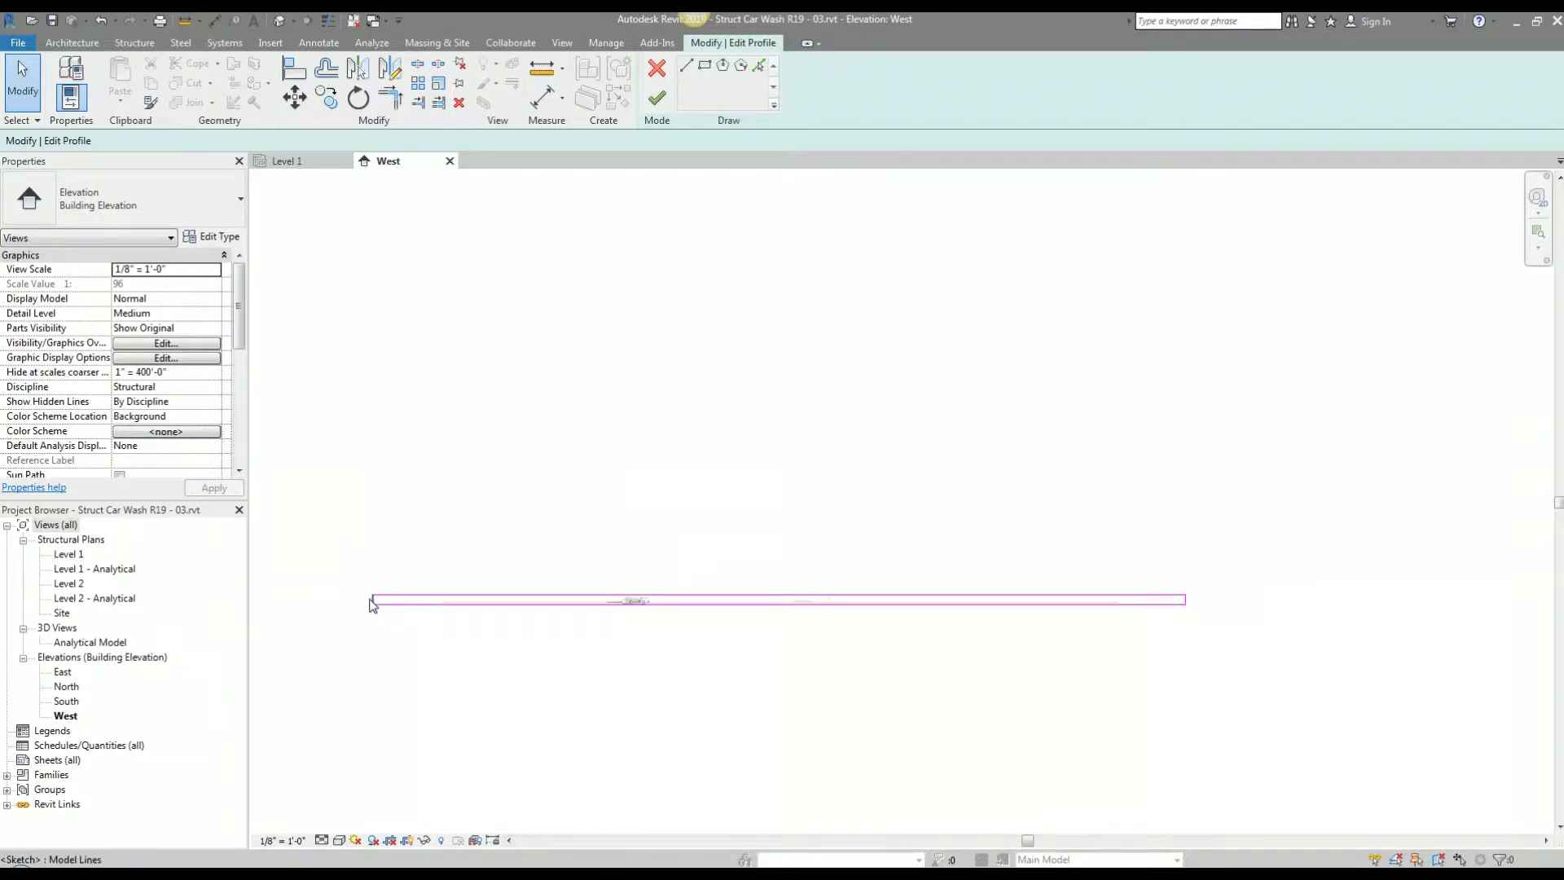
{"action": "left_click_drag", "start_coordinate": [1140, 548], "coordinate": [1264, 702]}
{"action": "left_click", "coordinate": [1188, 626]}
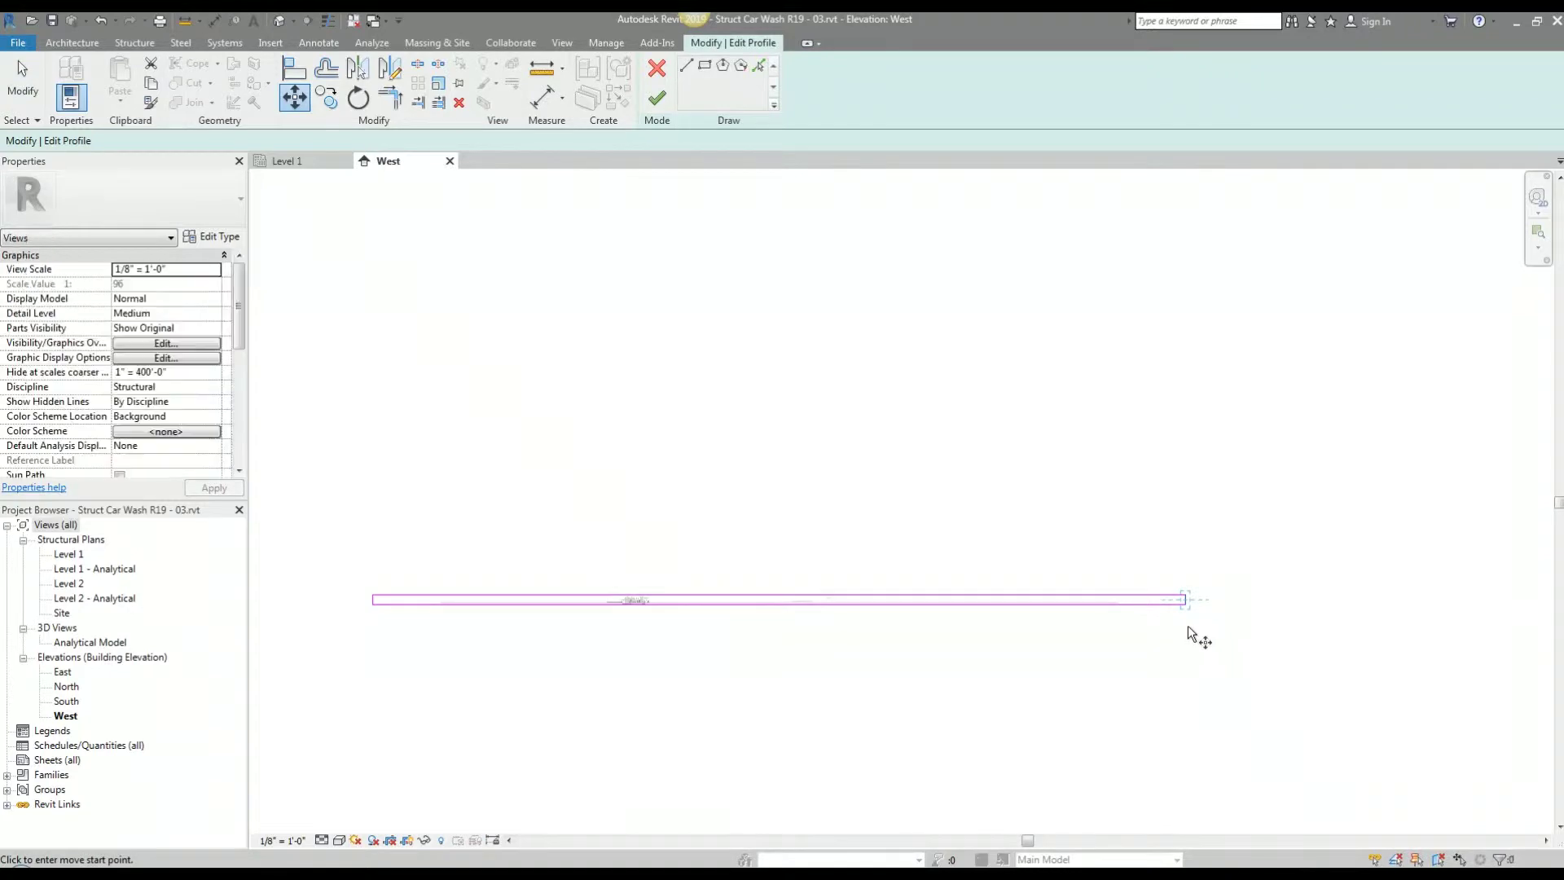
{"action": "mouse_move", "coordinate": [1188, 626]}
{"action": "left_mouse_down"}
{"action": "mouse_move", "coordinate": [664, 644]}
{"action": "mouse_move", "coordinate": [366, 597]}
{"action": "left_mouse_up"}
{"action": "key", "text": "Escape"}
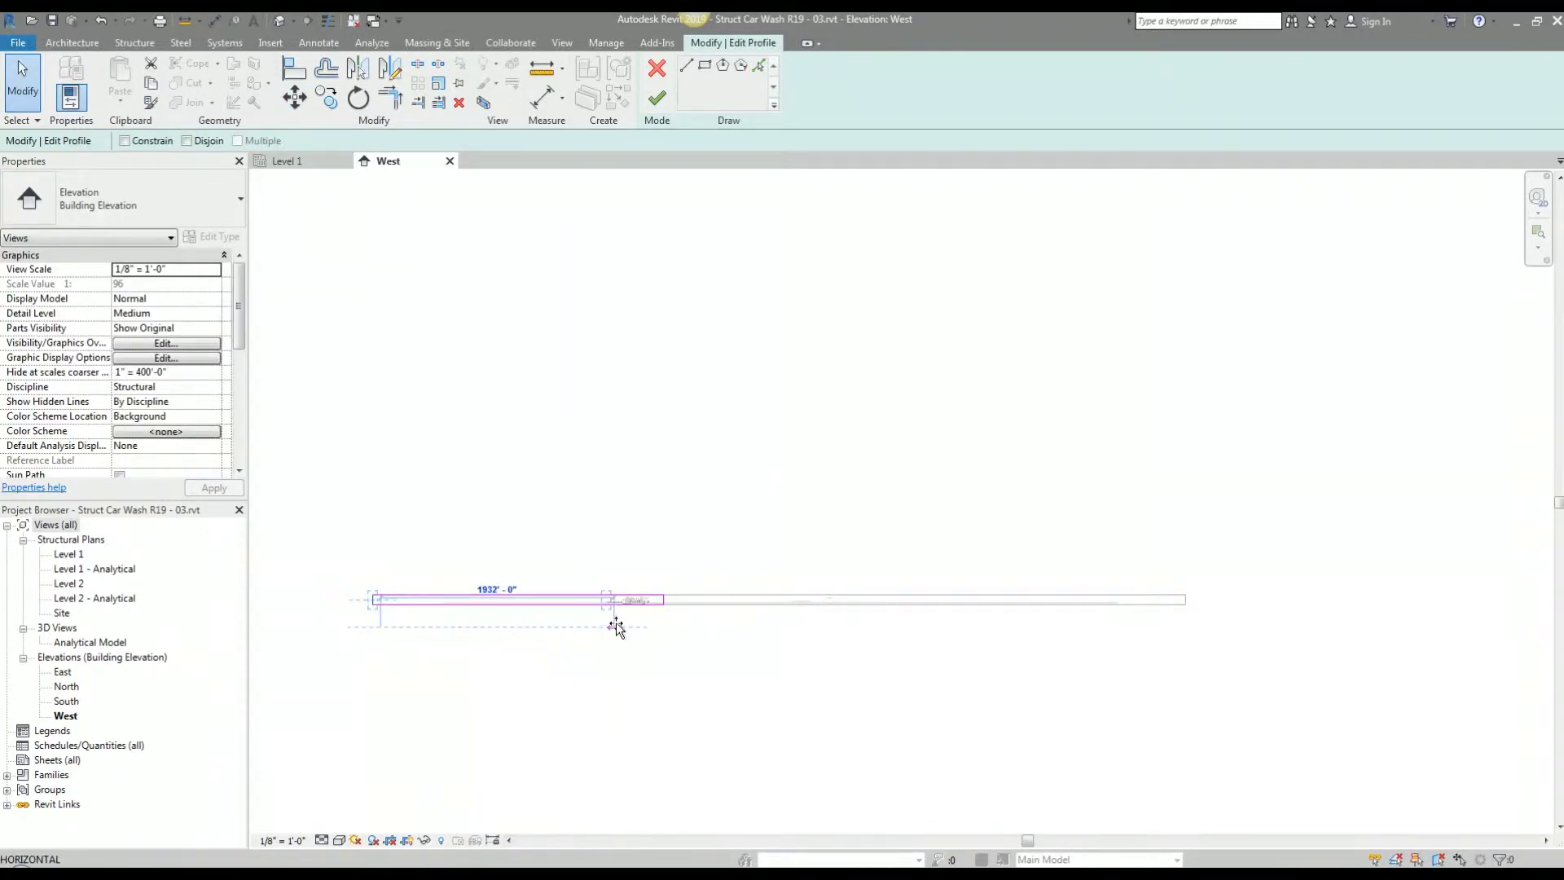
Step: Tighten the crop profile's left and right edges closer to the building, leaving room for the grid and level heads
{"action": "scroll", "coordinate": [616, 627], "scroll_direction": "up", "scroll_amount": 2}
{"action": "scroll", "coordinate": [633, 528], "scroll_direction": "up", "scroll_amount": 6}
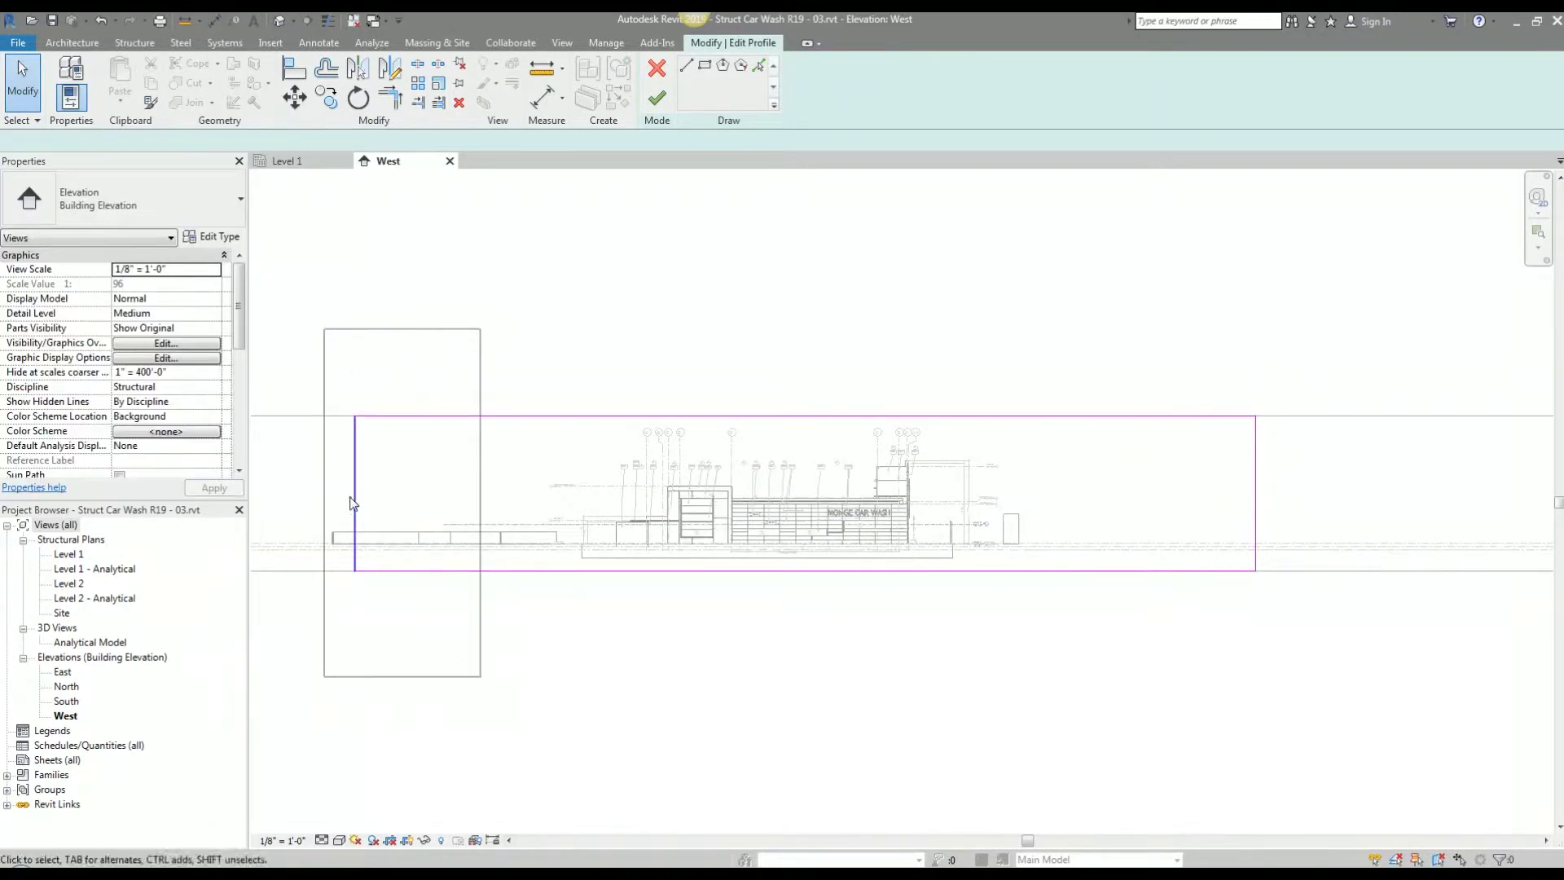
{"action": "left_click_drag", "start_coordinate": [355, 489], "coordinate": [515, 493]}
{"action": "left_click", "coordinate": [1257, 513]}
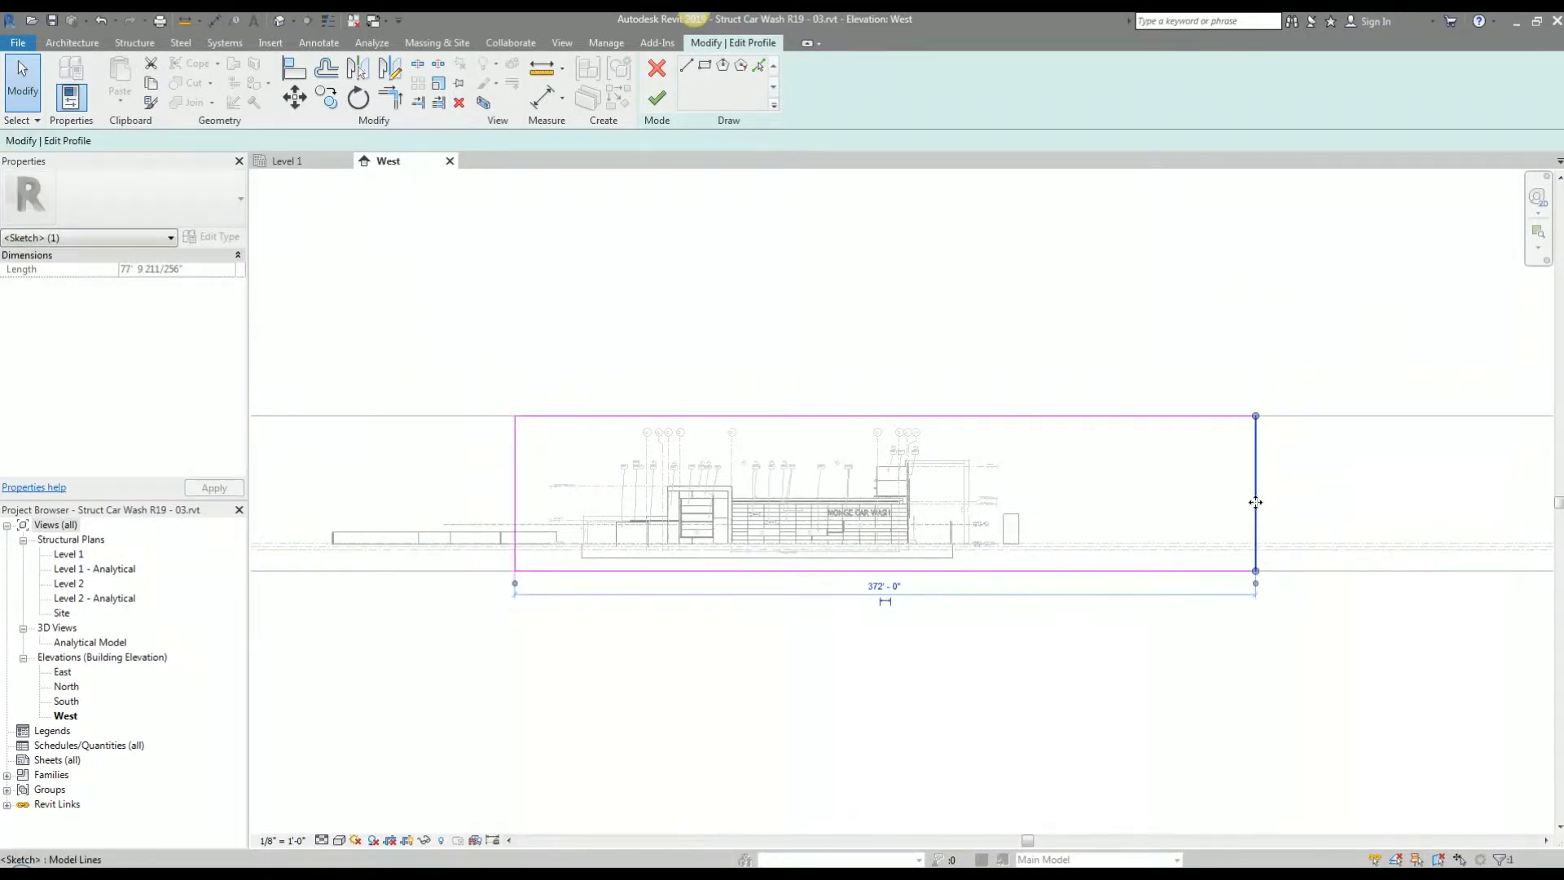
{"action": "left_click_drag", "start_coordinate": [1254, 503], "coordinate": [1121, 505]}
Step: Finish editing the crop profile and hide the crop region boundary
{"action": "left_click", "coordinate": [1072, 692]}
{"action": "left_click", "coordinate": [657, 108]}
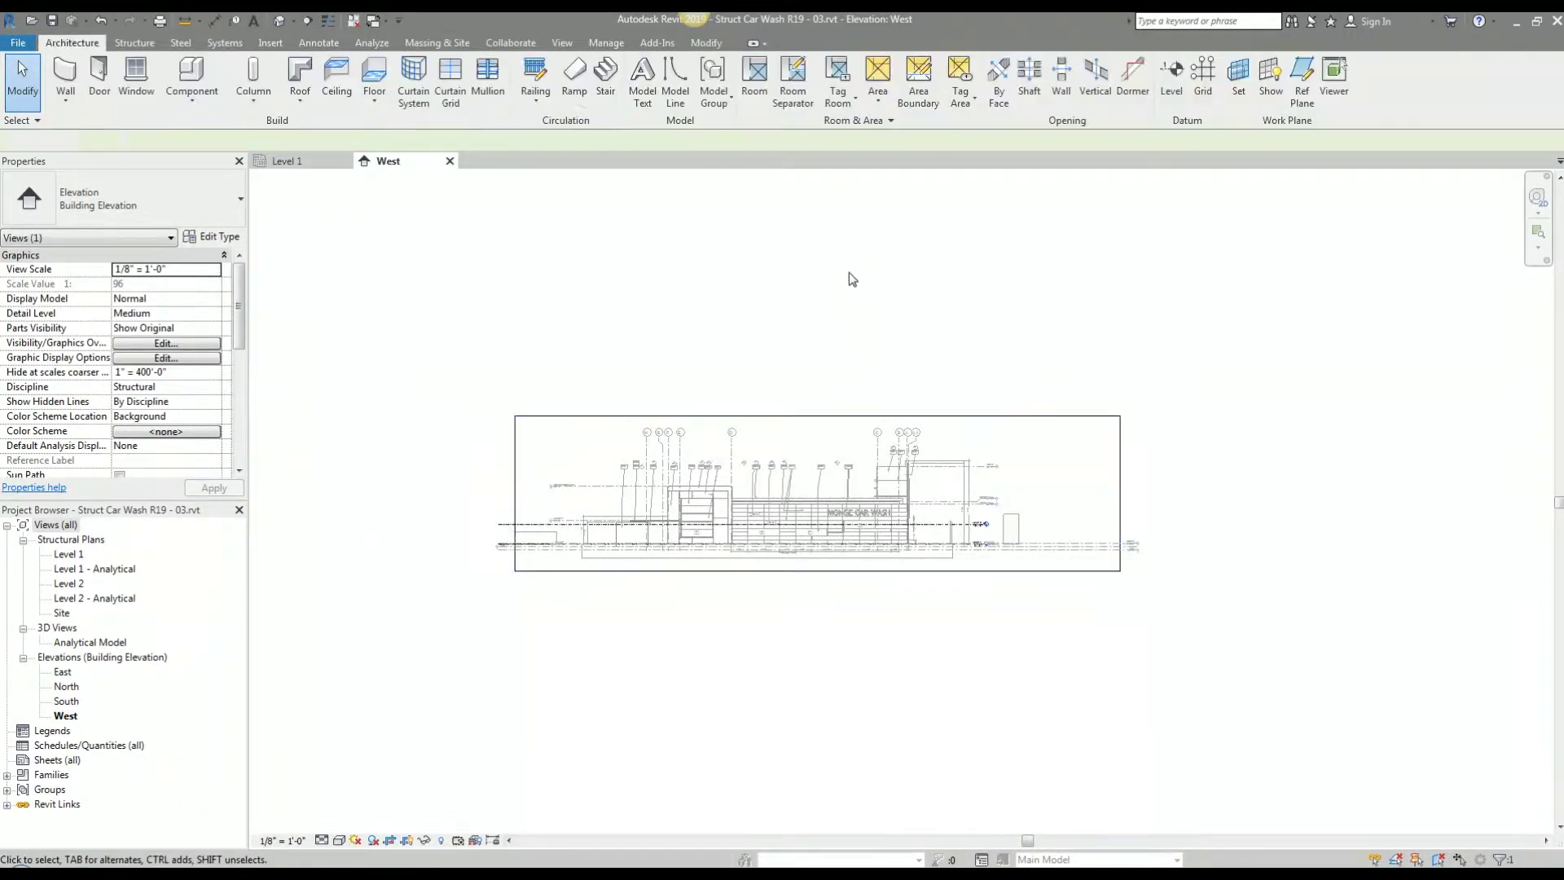
{"action": "left_click", "coordinate": [405, 841]}
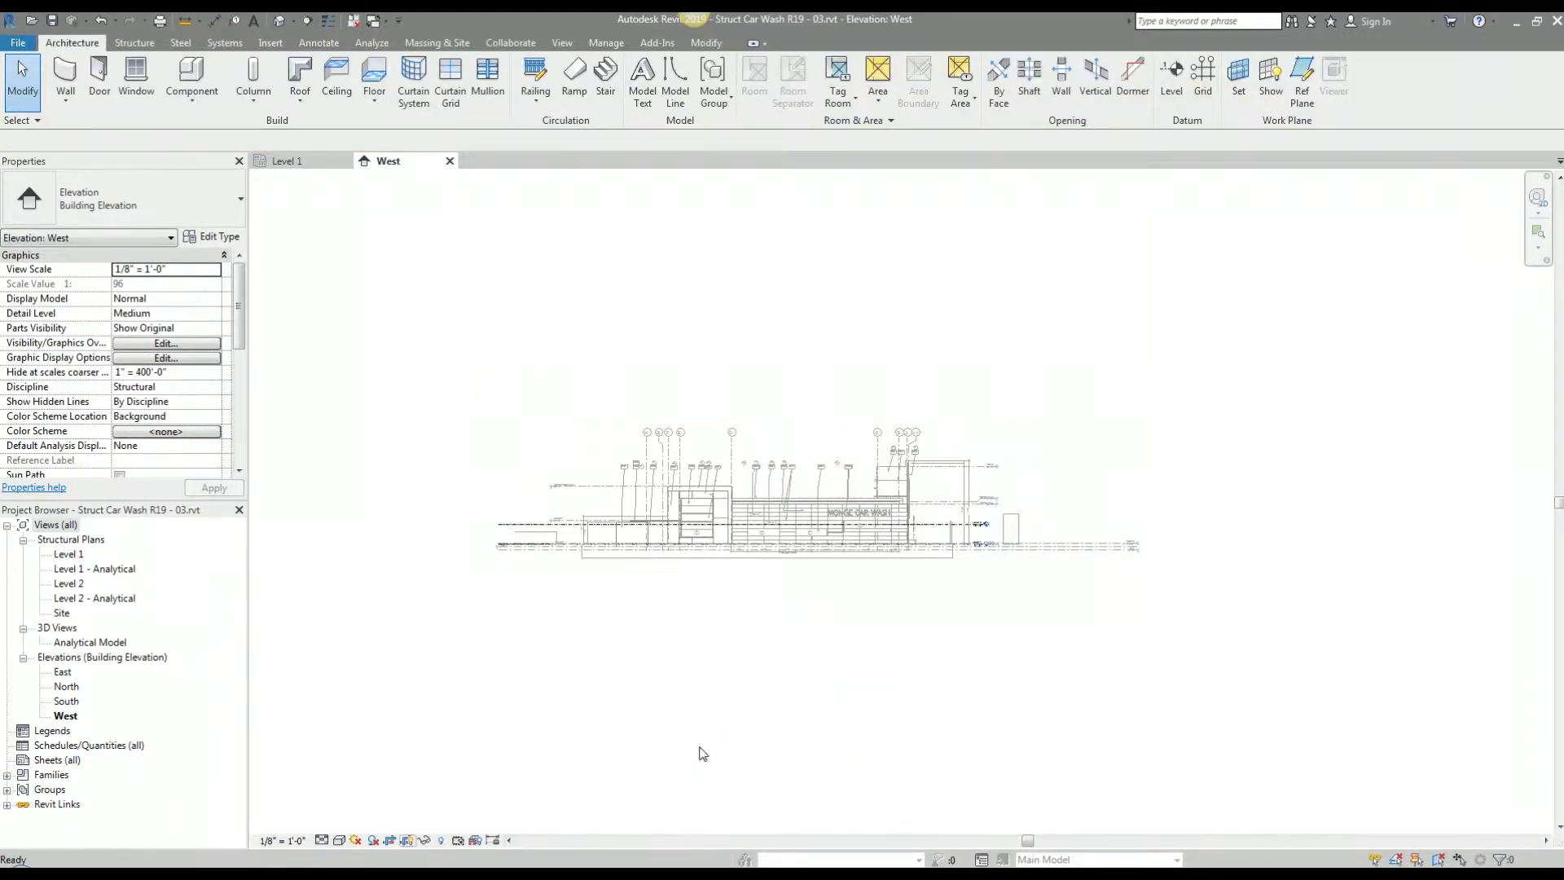
Step: Examine the linked model's TOW 5, TOP OF WALL and PANEL WALL levels, plus TOP OF ROOF WALL and CANOPY at the opposite end
{"action": "scroll", "coordinate": [888, 649], "scroll_direction": "up", "scroll_amount": 4}
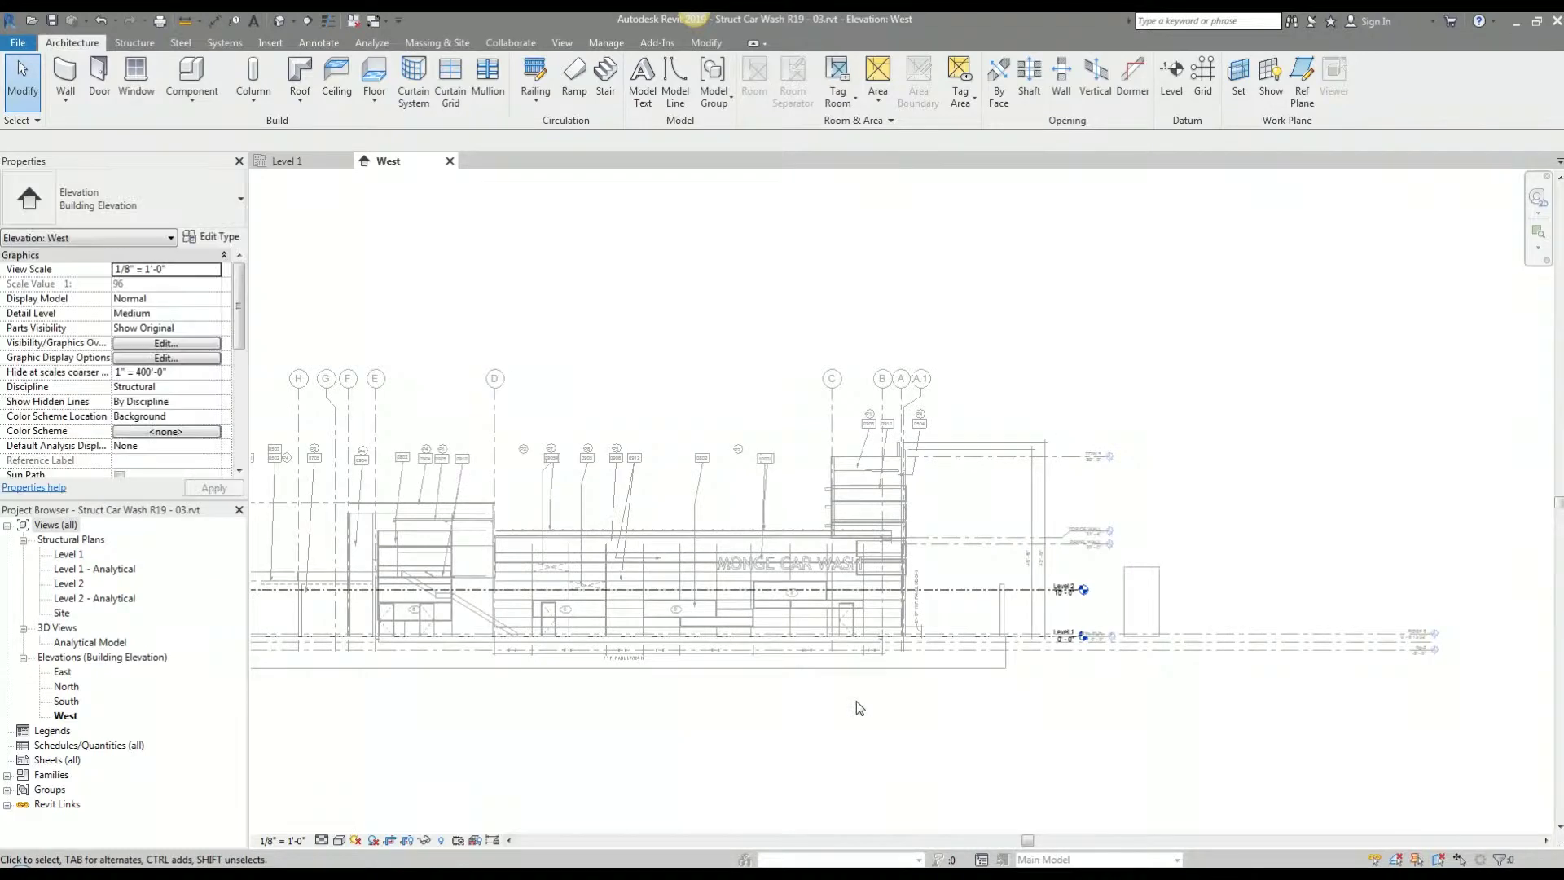
{"action": "middle_click_drag", "start_coordinate": [929, 725], "coordinate": [1257, 760]}
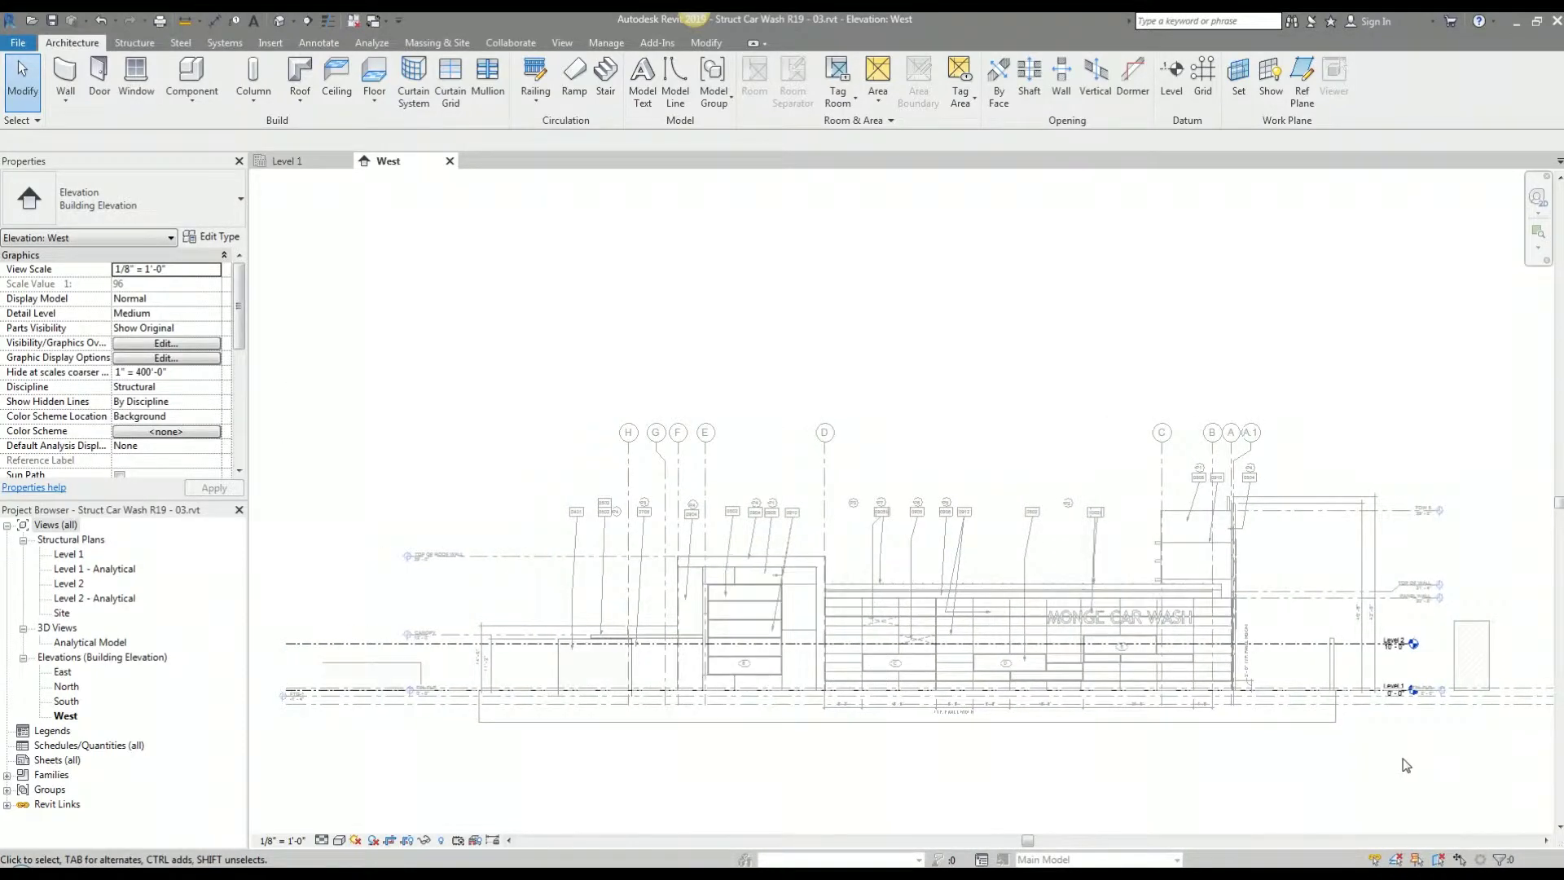
{"action": "mouse_move", "coordinate": [1328, 599]}
{"action": "middle_mouse_down"}
{"action": "mouse_move", "coordinate": [1211, 600]}
{"action": "mouse_move", "coordinate": [1243, 619]}
{"action": "middle_mouse_up"}
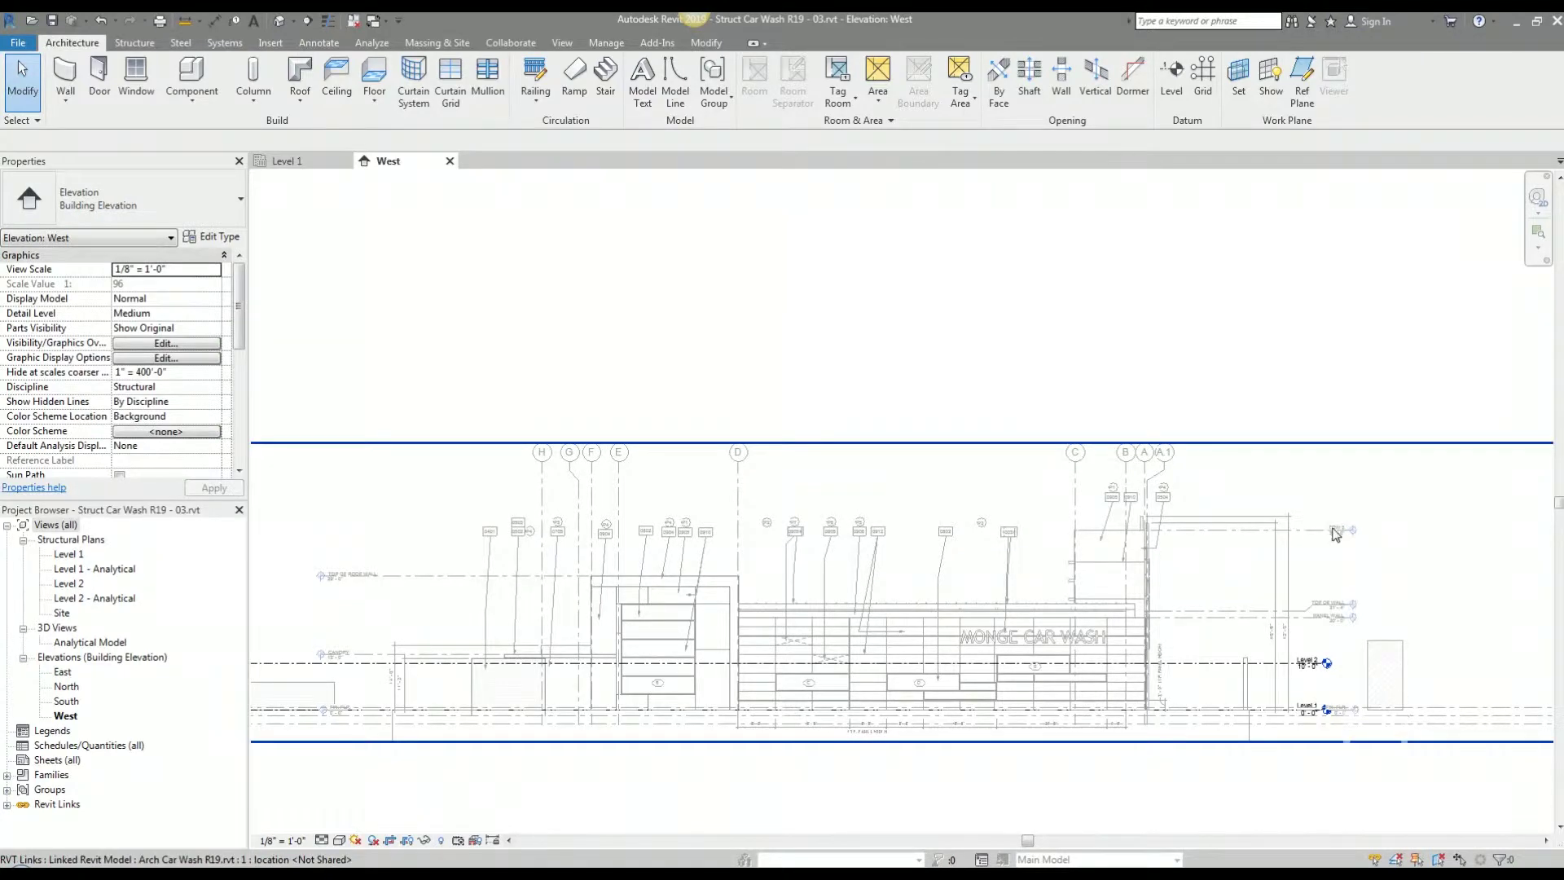
{"action": "scroll", "coordinate": [1333, 534], "scroll_direction": "up", "scroll_amount": 4}
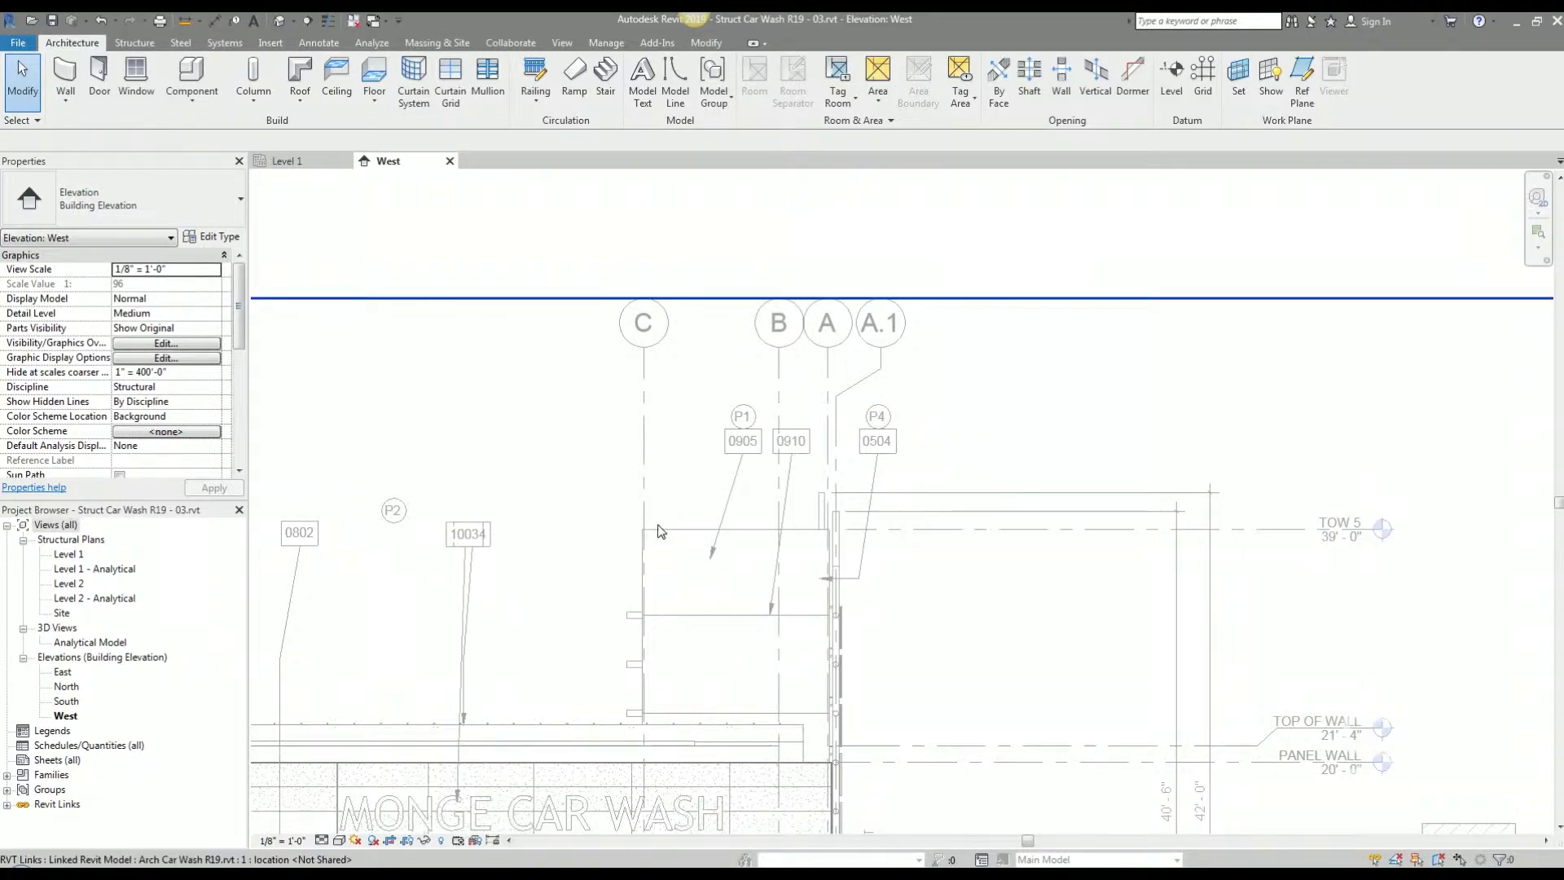
{"action": "scroll", "coordinate": [1069, 616], "scroll_direction": "down", "scroll_amount": 2}
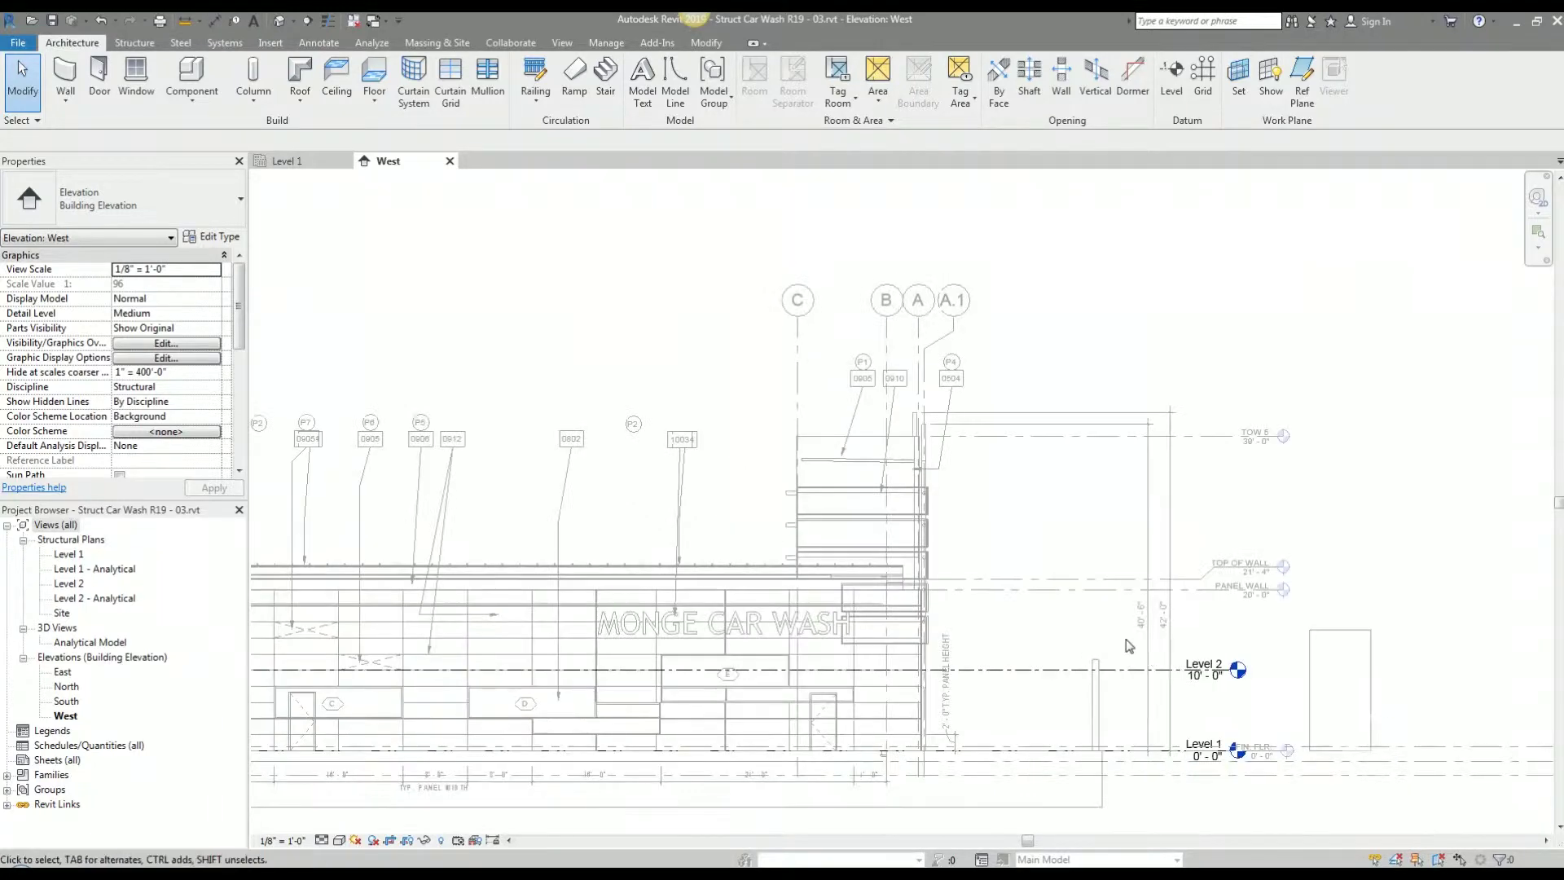
{"action": "scroll", "coordinate": [1070, 616], "scroll_direction": "up", "scroll_amount": 1}
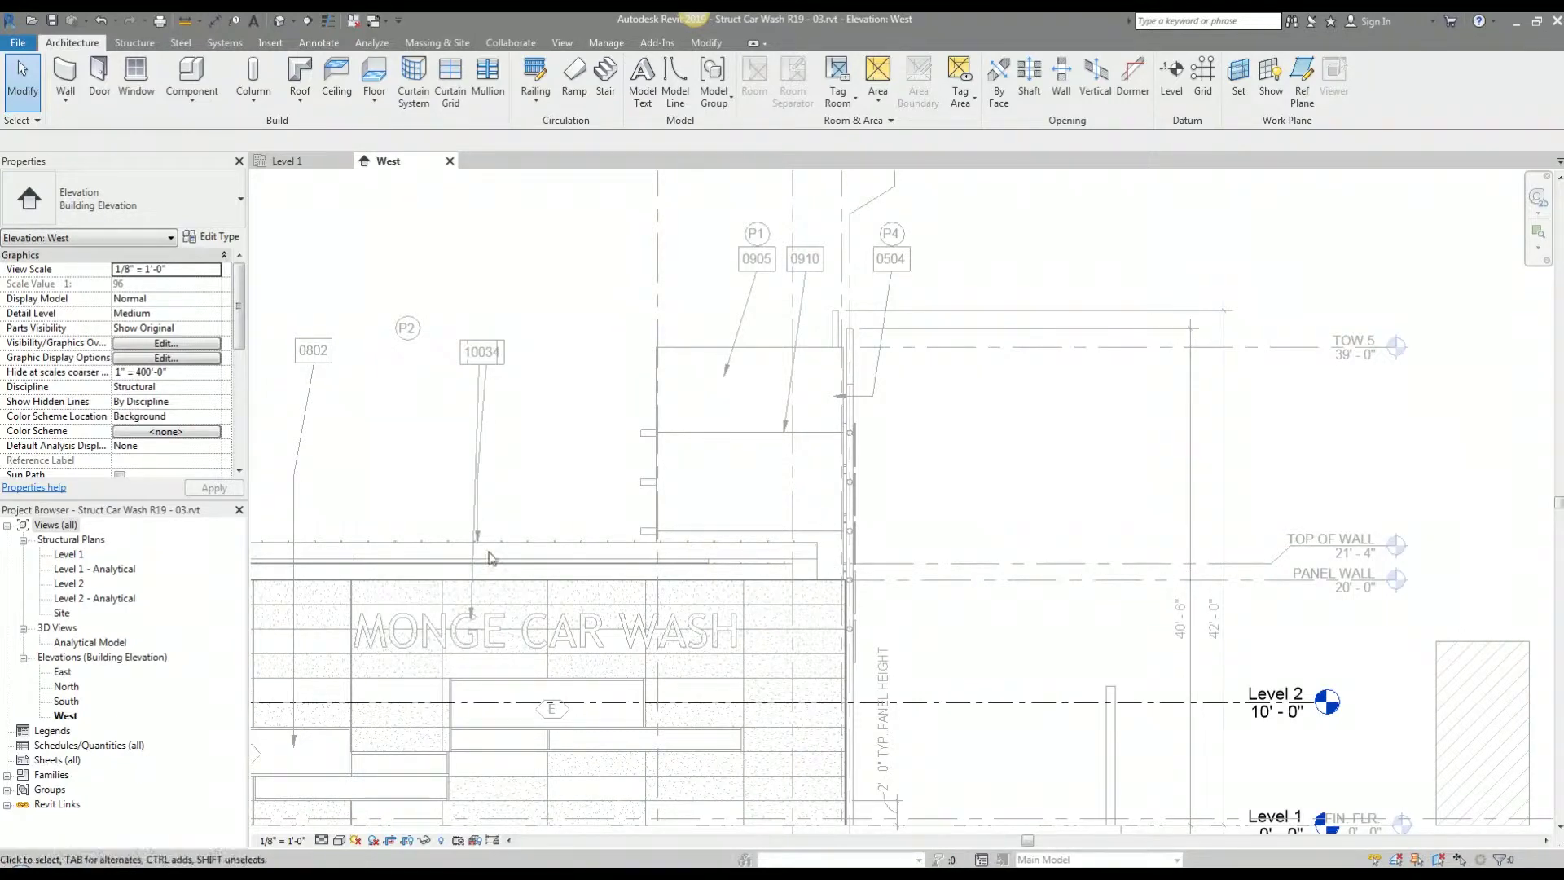
{"action": "key", "text": "z"}
{"action": "key", "text": "f"}
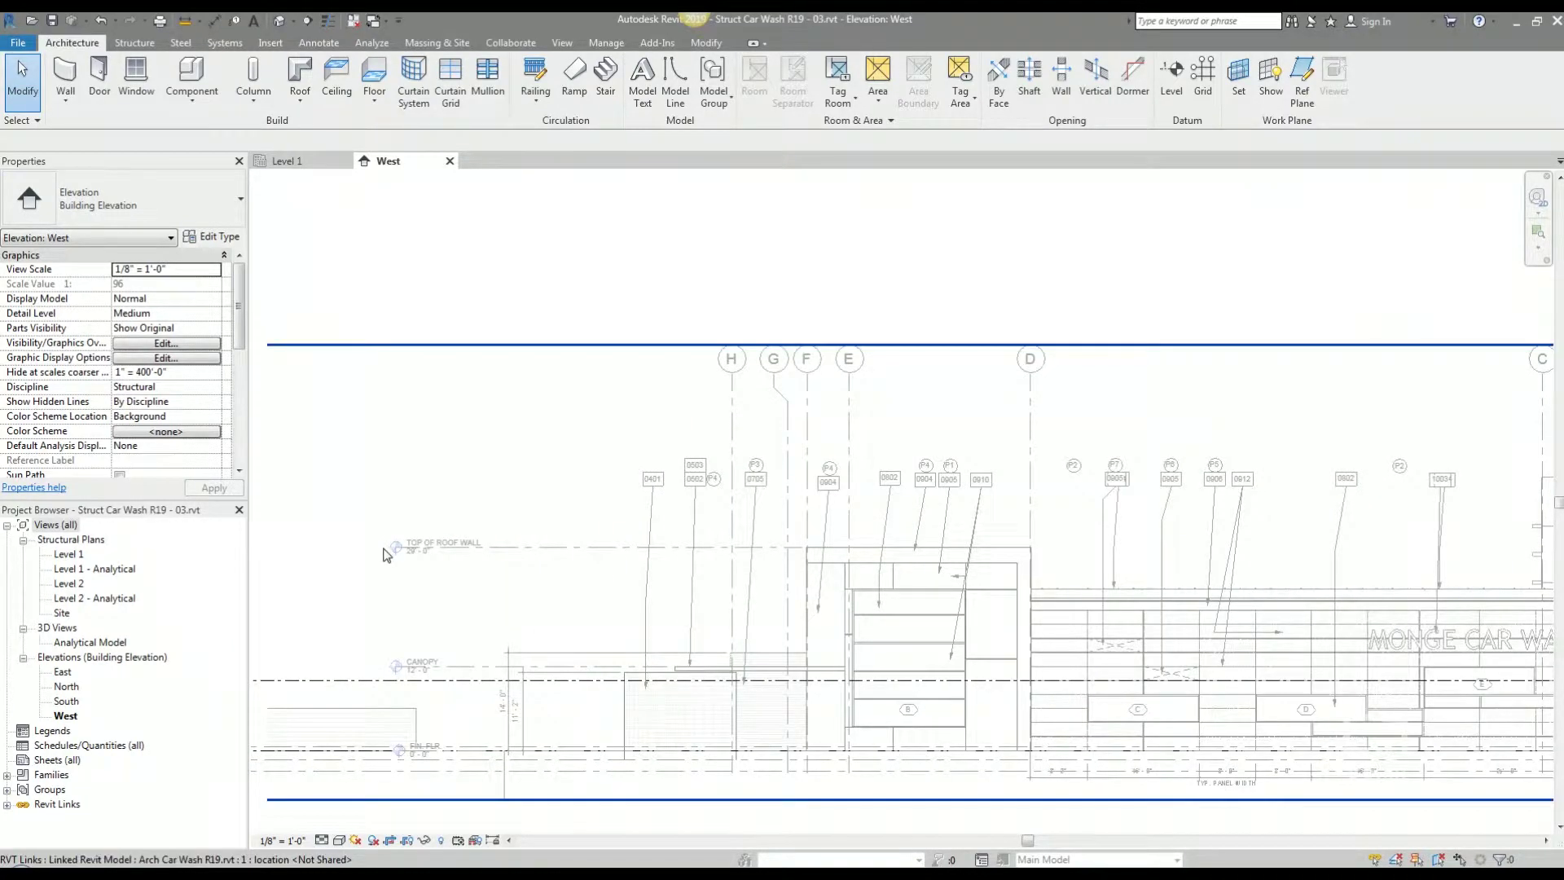
{"action": "scroll", "coordinate": [414, 553], "scroll_direction": "up", "scroll_amount": 2}
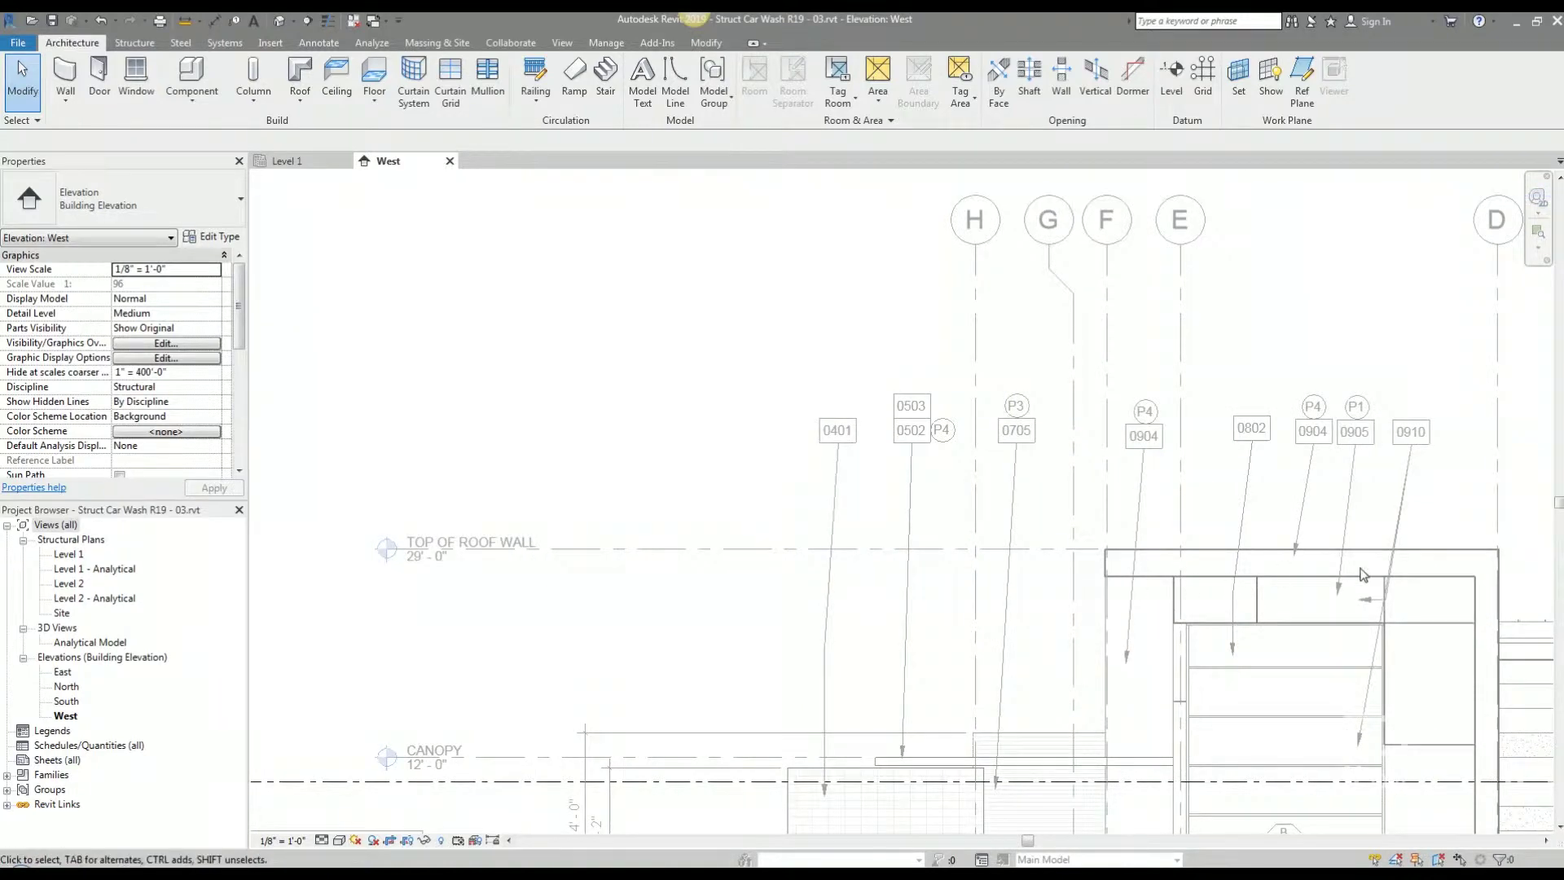
{"action": "scroll", "coordinate": [1240, 627], "scroll_direction": "down", "scroll_amount": 4}
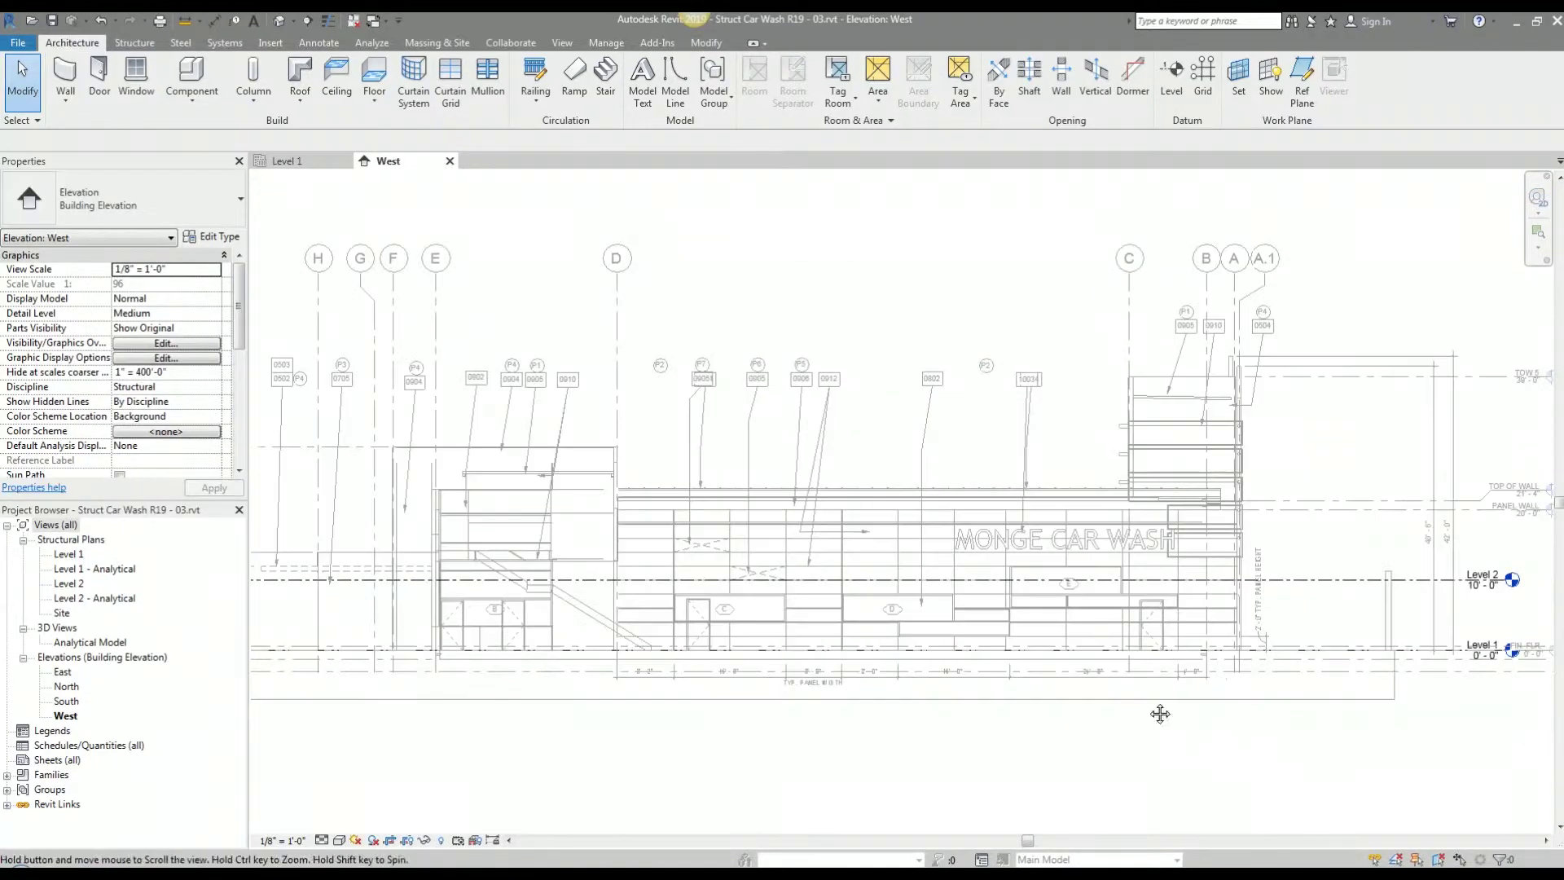
Step: Compare Level 1 with the link's FIN. FLR. level, and inspect the canopy and roof wall heights between grids H and D
{"action": "scroll", "coordinate": [1159, 712], "scroll_direction": "up", "scroll_amount": 4}
{"action": "scroll", "coordinate": [1019, 644], "scroll_direction": "up", "scroll_amount": 1}
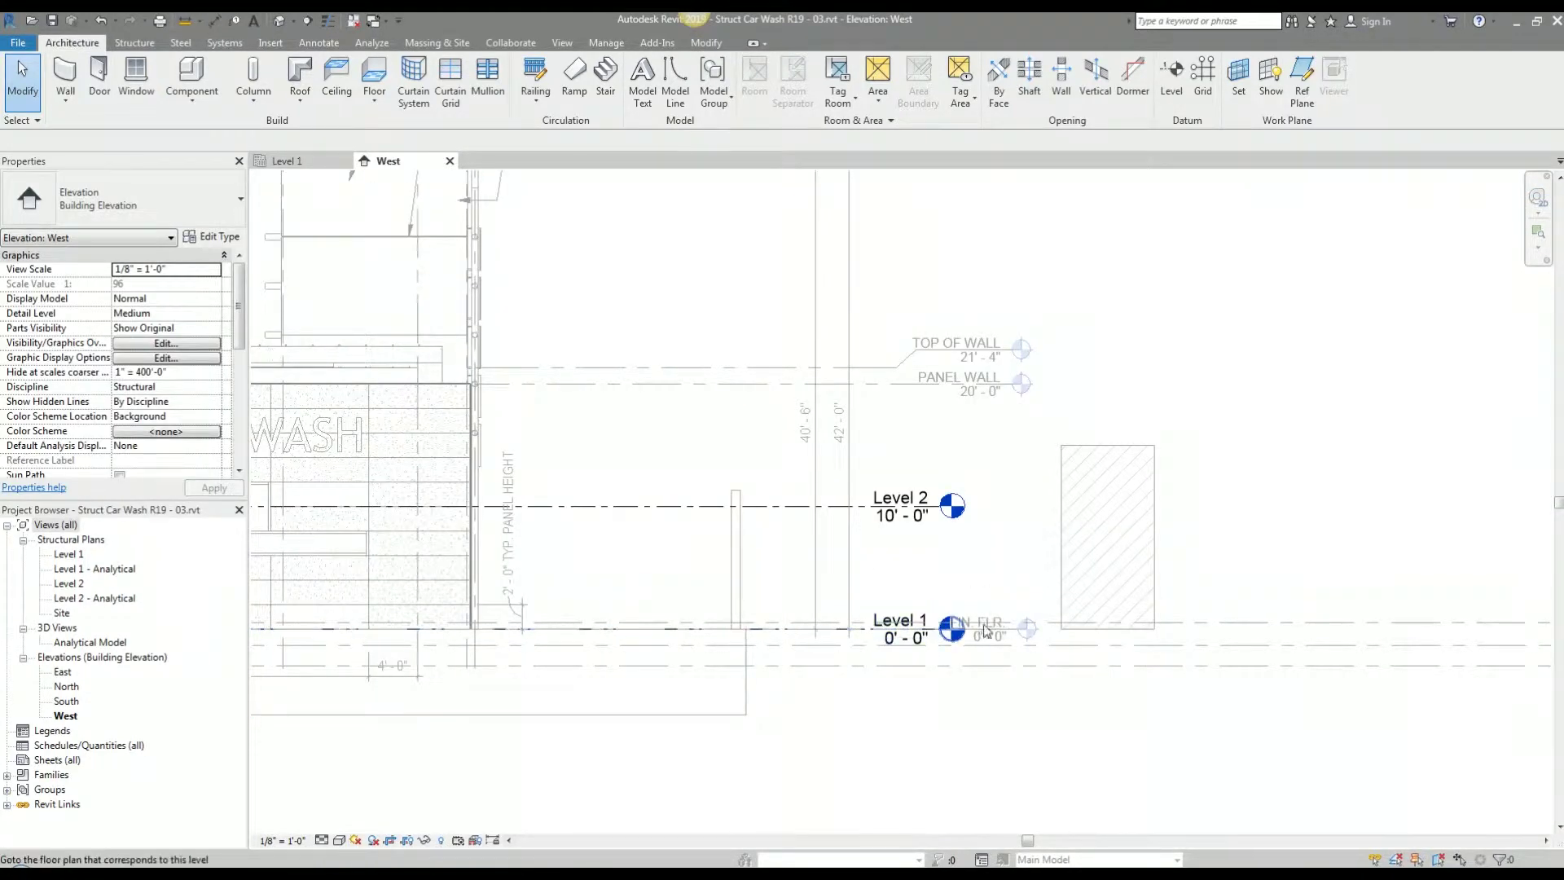
{"action": "scroll", "coordinate": [1018, 633], "scroll_direction": "up", "scroll_amount": 3}
{"action": "scroll", "coordinate": [1024, 634], "scroll_direction": "up", "scroll_amount": 1}
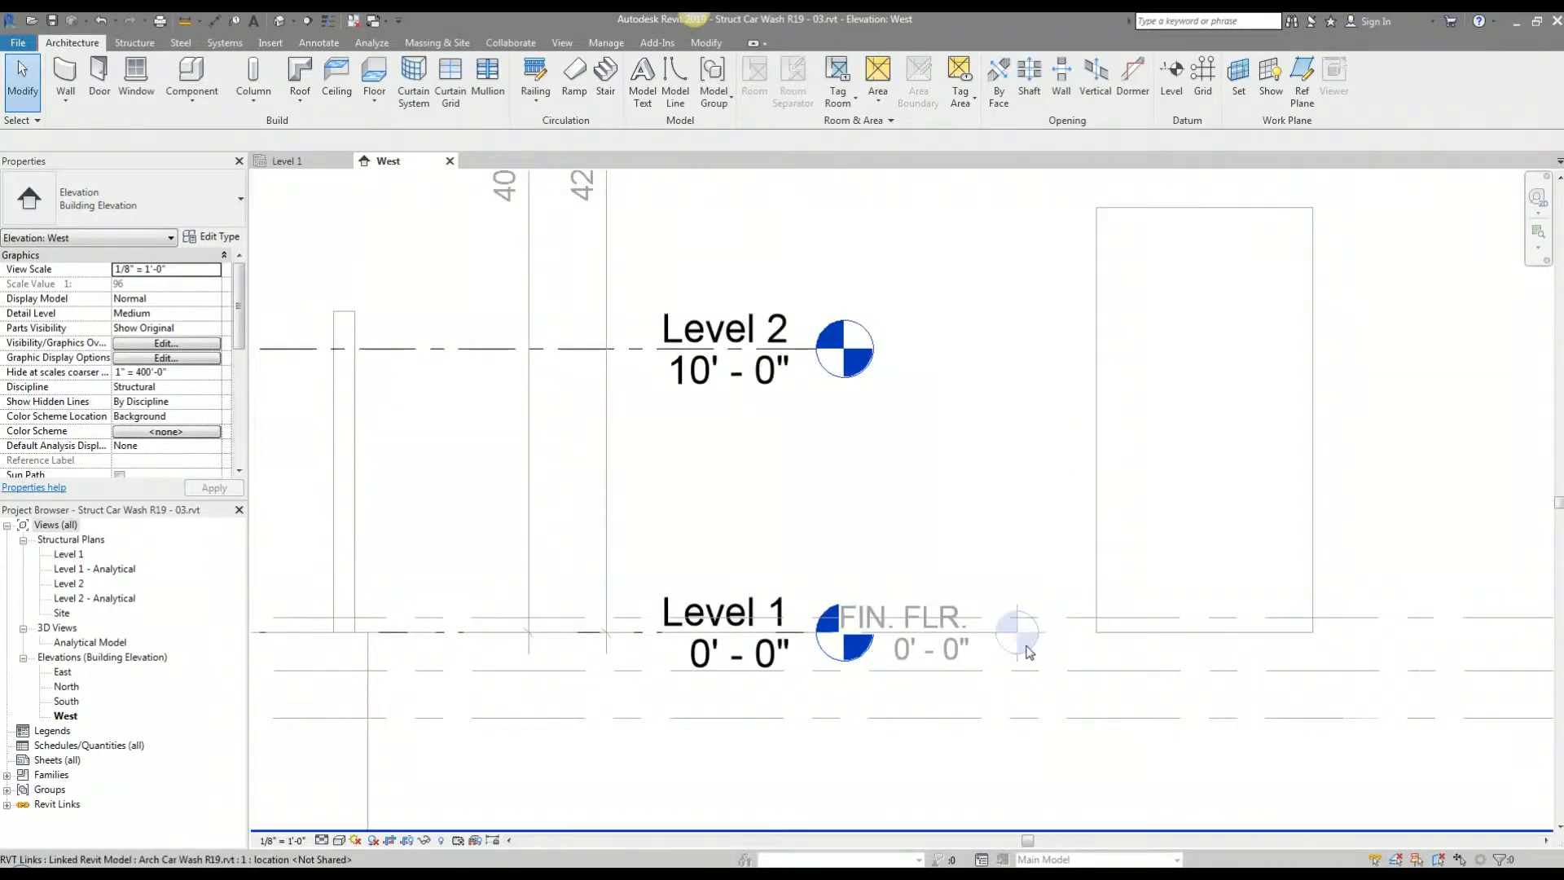
{"action": "scroll", "coordinate": [1030, 644], "scroll_direction": "down", "scroll_amount": 5}
{"action": "scroll", "coordinate": [1041, 649], "scroll_direction": "down", "scroll_amount": 4}
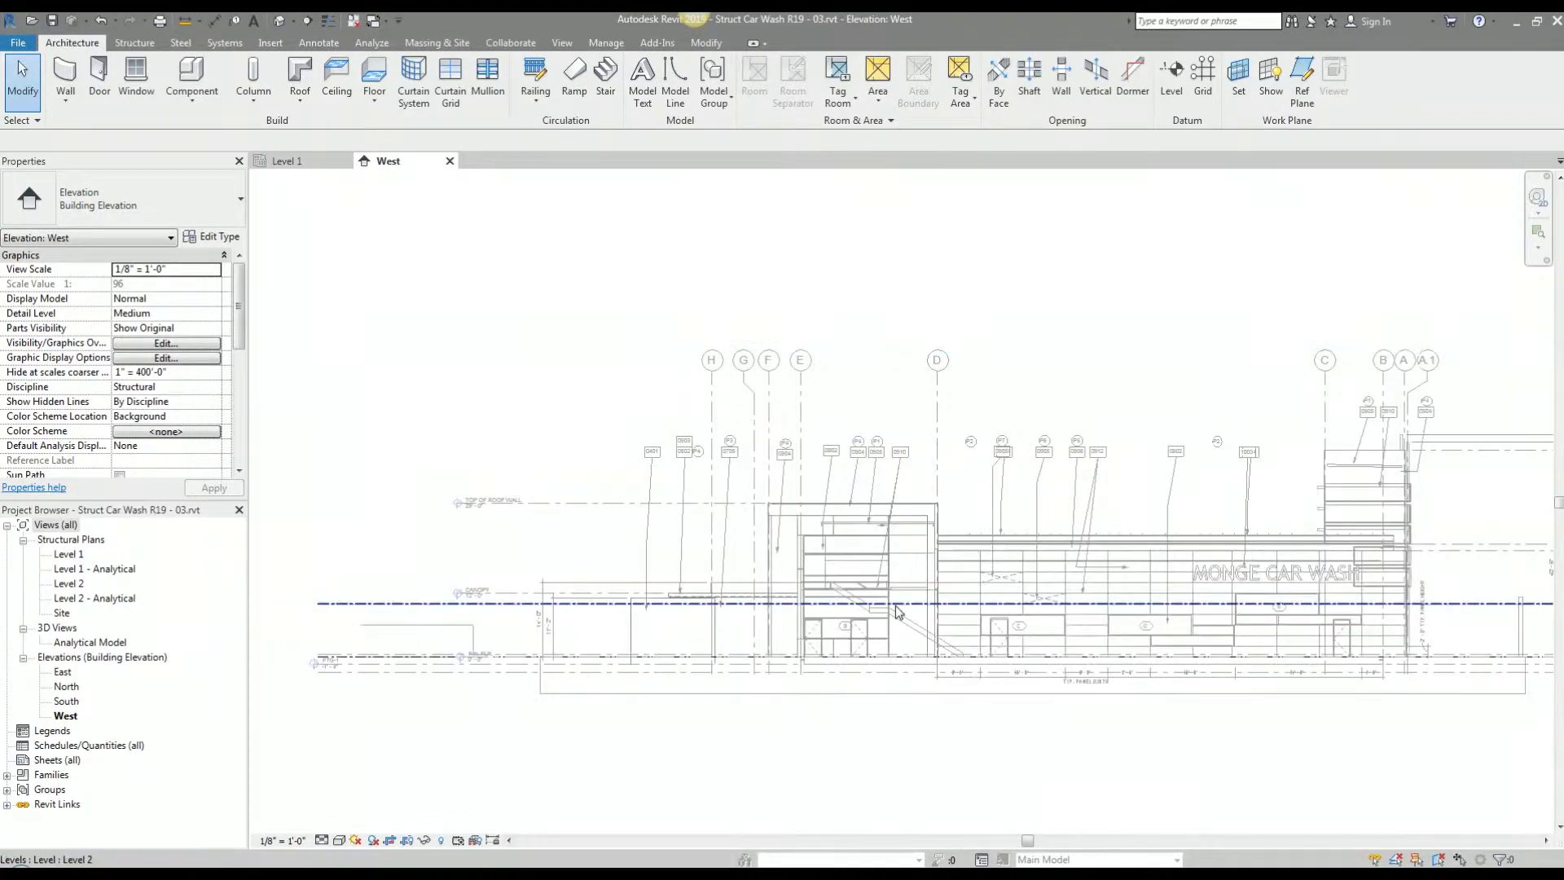
{"action": "scroll", "coordinate": [830, 599], "scroll_direction": "up", "scroll_amount": 3}
{"action": "scroll", "coordinate": [829, 599], "scroll_direction": "up", "scroll_amount": 2}
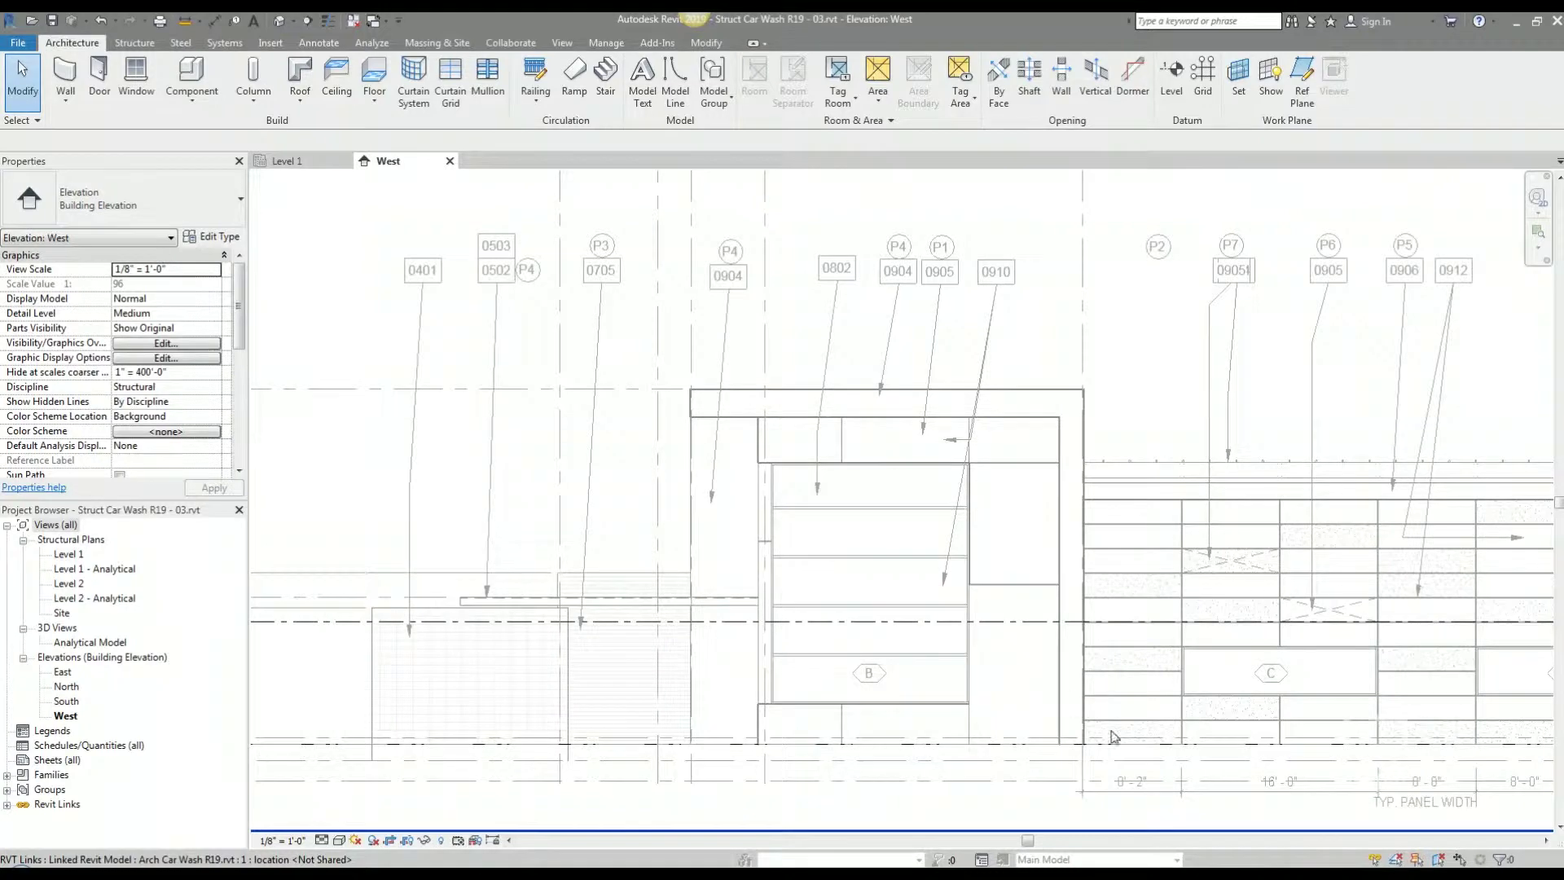
{"action": "mouse_move", "coordinate": [983, 652]}
{"action": "middle_mouse_down"}
{"action": "mouse_move", "coordinate": [856, 619]}
{"action": "mouse_move", "coordinate": [868, 644]}
{"action": "mouse_move", "coordinate": [848, 642]}
{"action": "middle_mouse_up"}
{"action": "scroll", "coordinate": [866, 639], "scroll_direction": "up", "scroll_amount": 1}
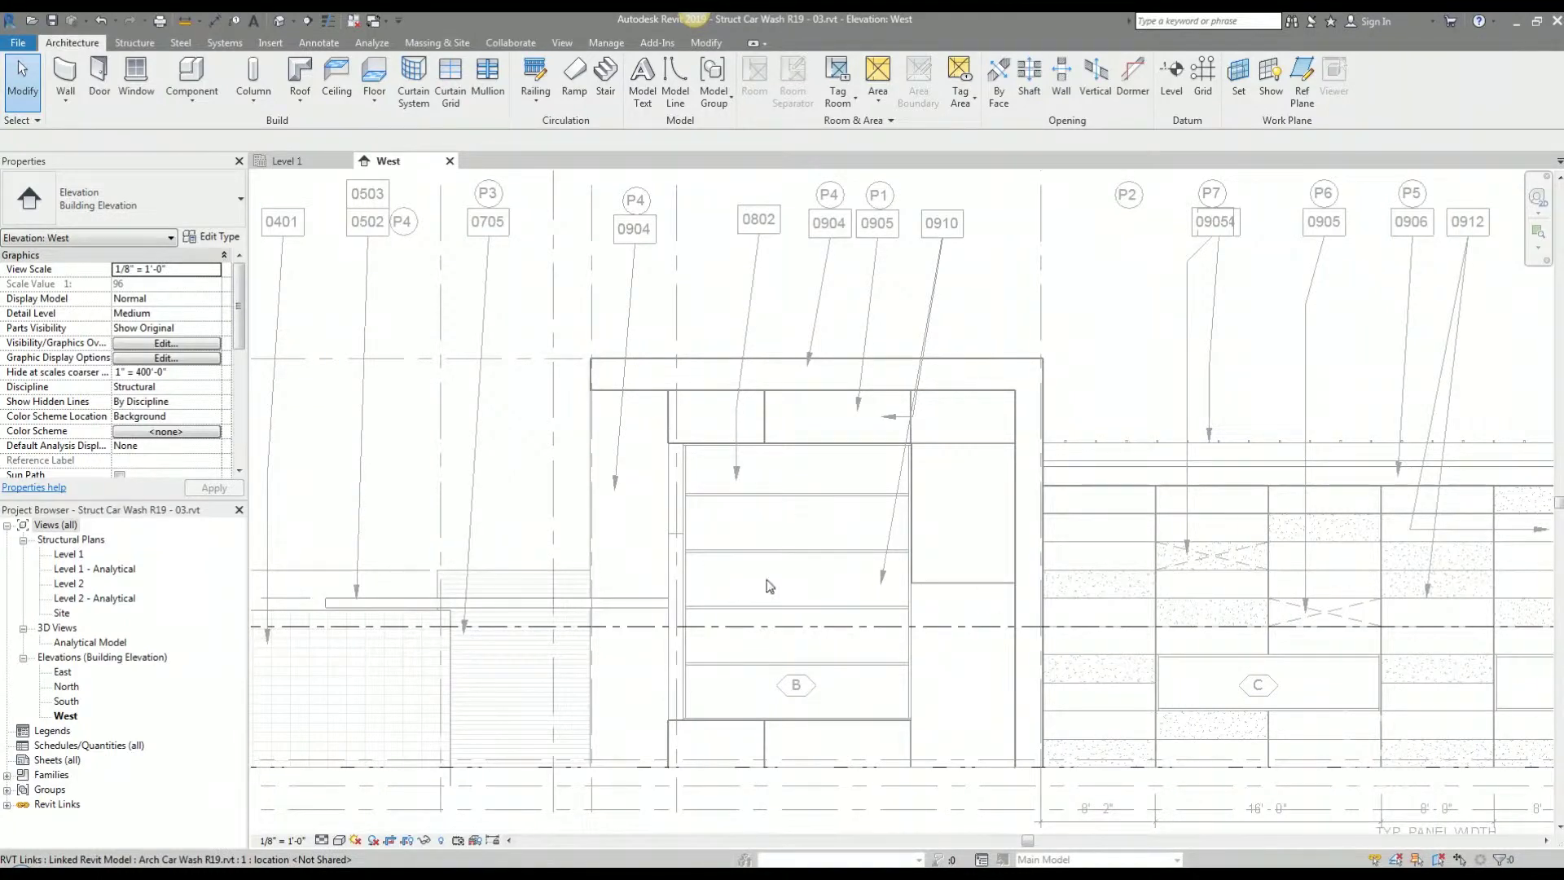
{"action": "scroll", "coordinate": [807, 592], "scroll_direction": "down", "scroll_amount": 3}
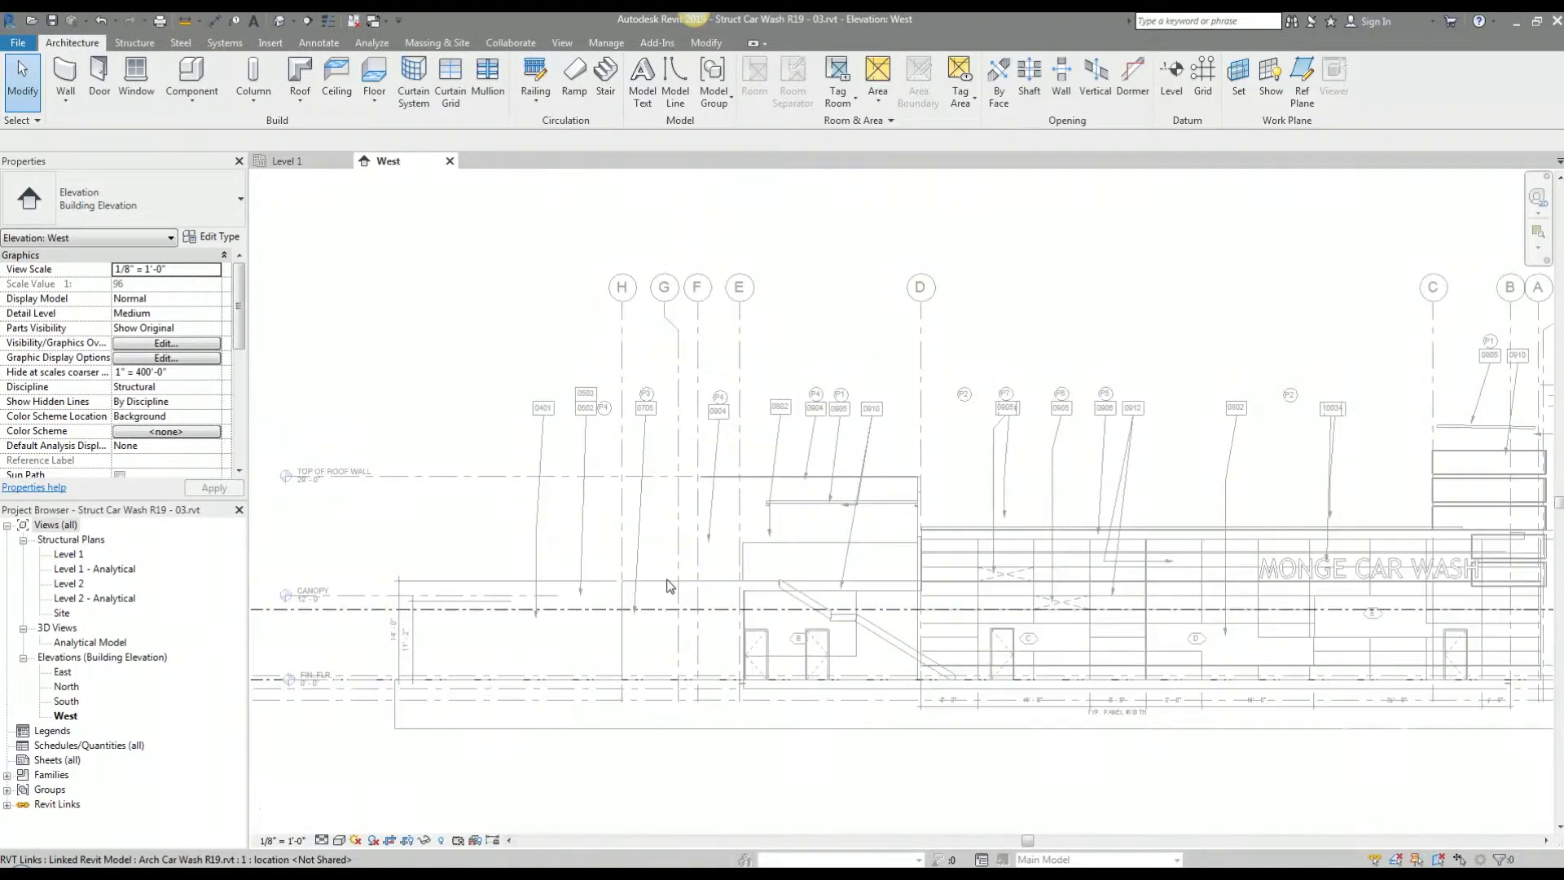
{"action": "middle_click_drag", "start_coordinate": [797, 611], "coordinate": [839, 613]}
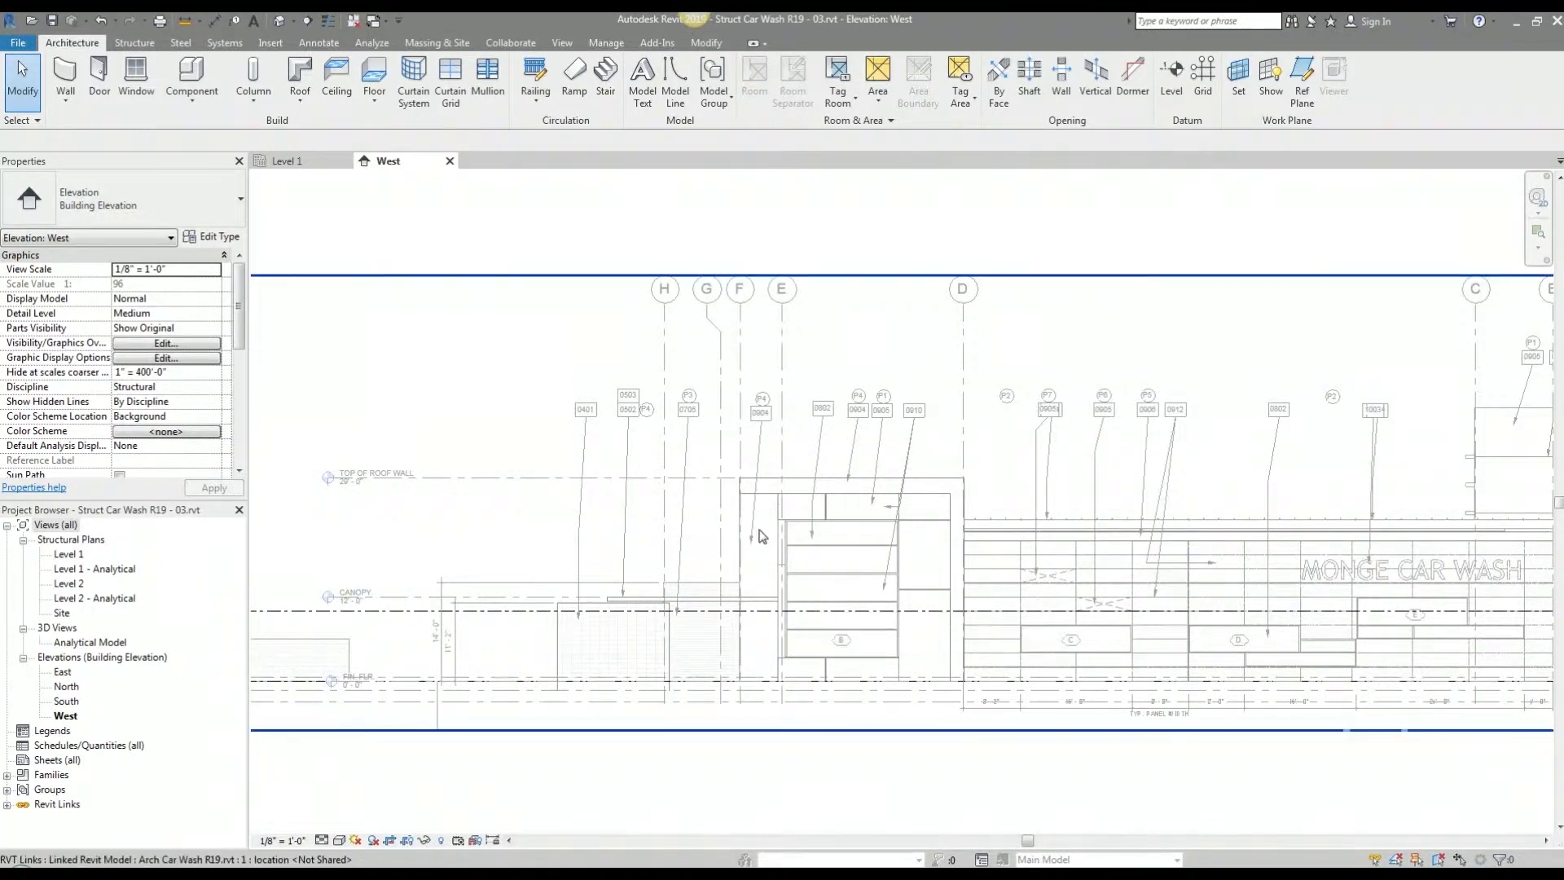
Step: Copy Level 2 upward 29'-0" onto the linked model's TOW 5 level
{"action": "scroll", "coordinate": [1116, 656], "scroll_direction": "down", "scroll_amount": 1}
{"action": "scroll", "coordinate": [1101, 666], "scroll_direction": "up", "scroll_amount": 3}
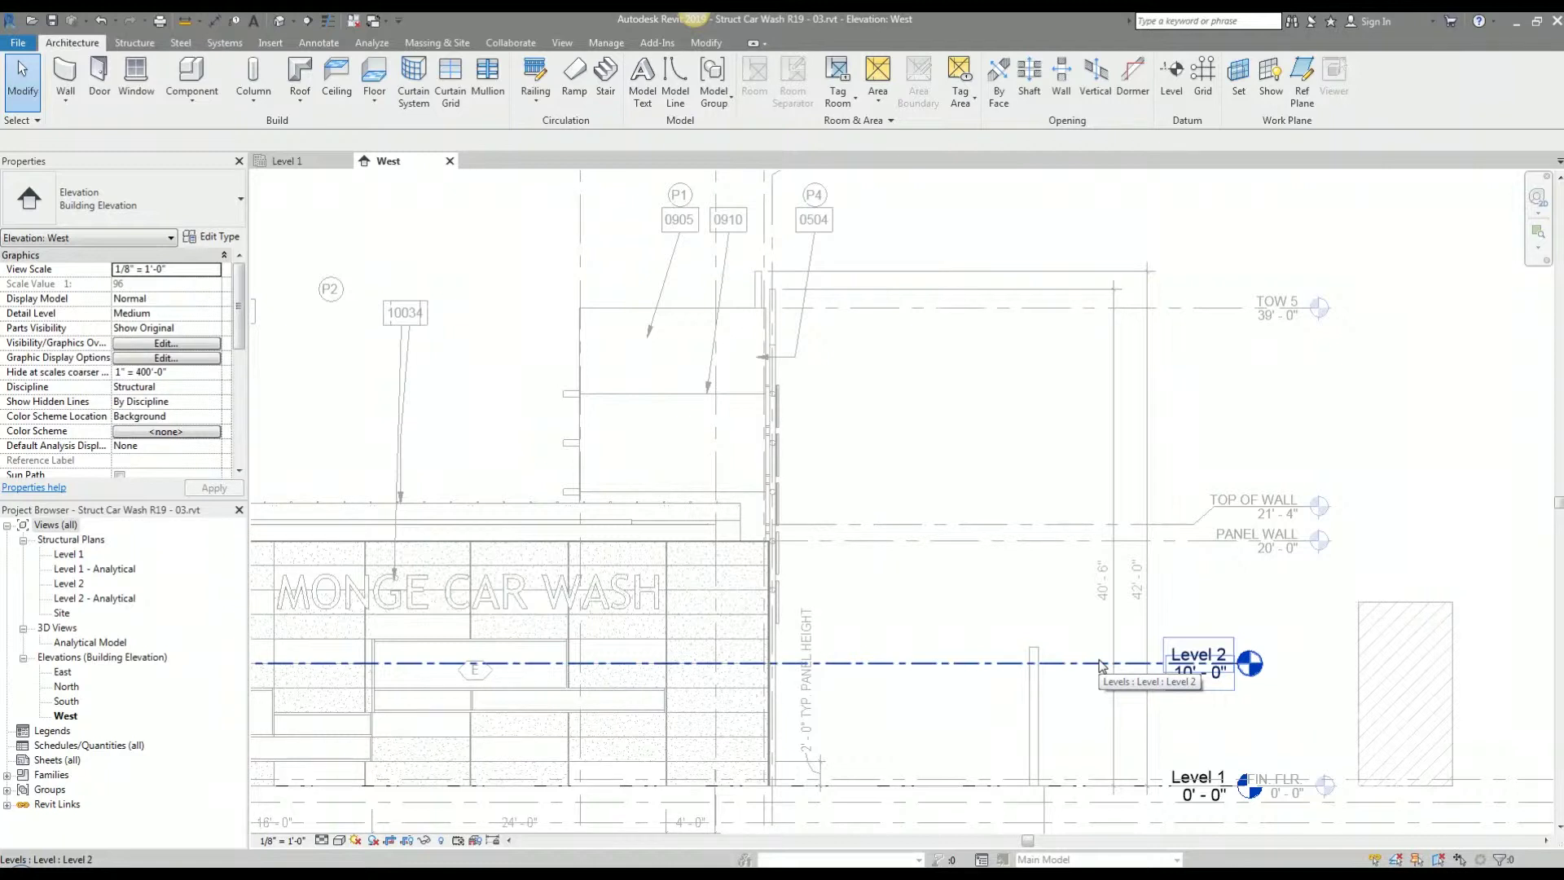
{"action": "left_click", "coordinate": [890, 665]}
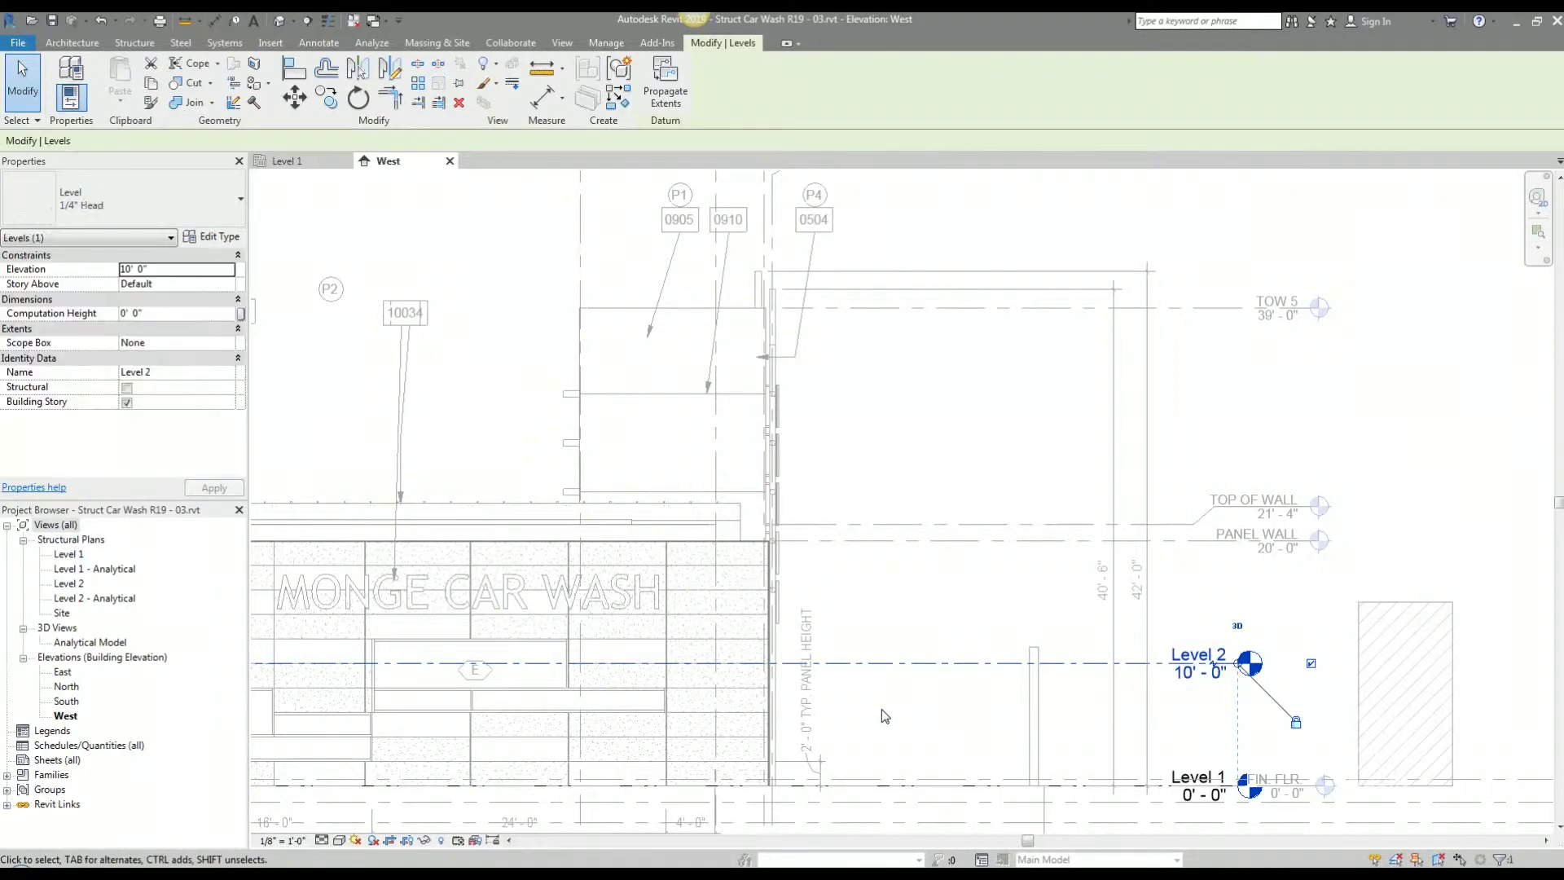
{"action": "left_click", "coordinate": [326, 98]}
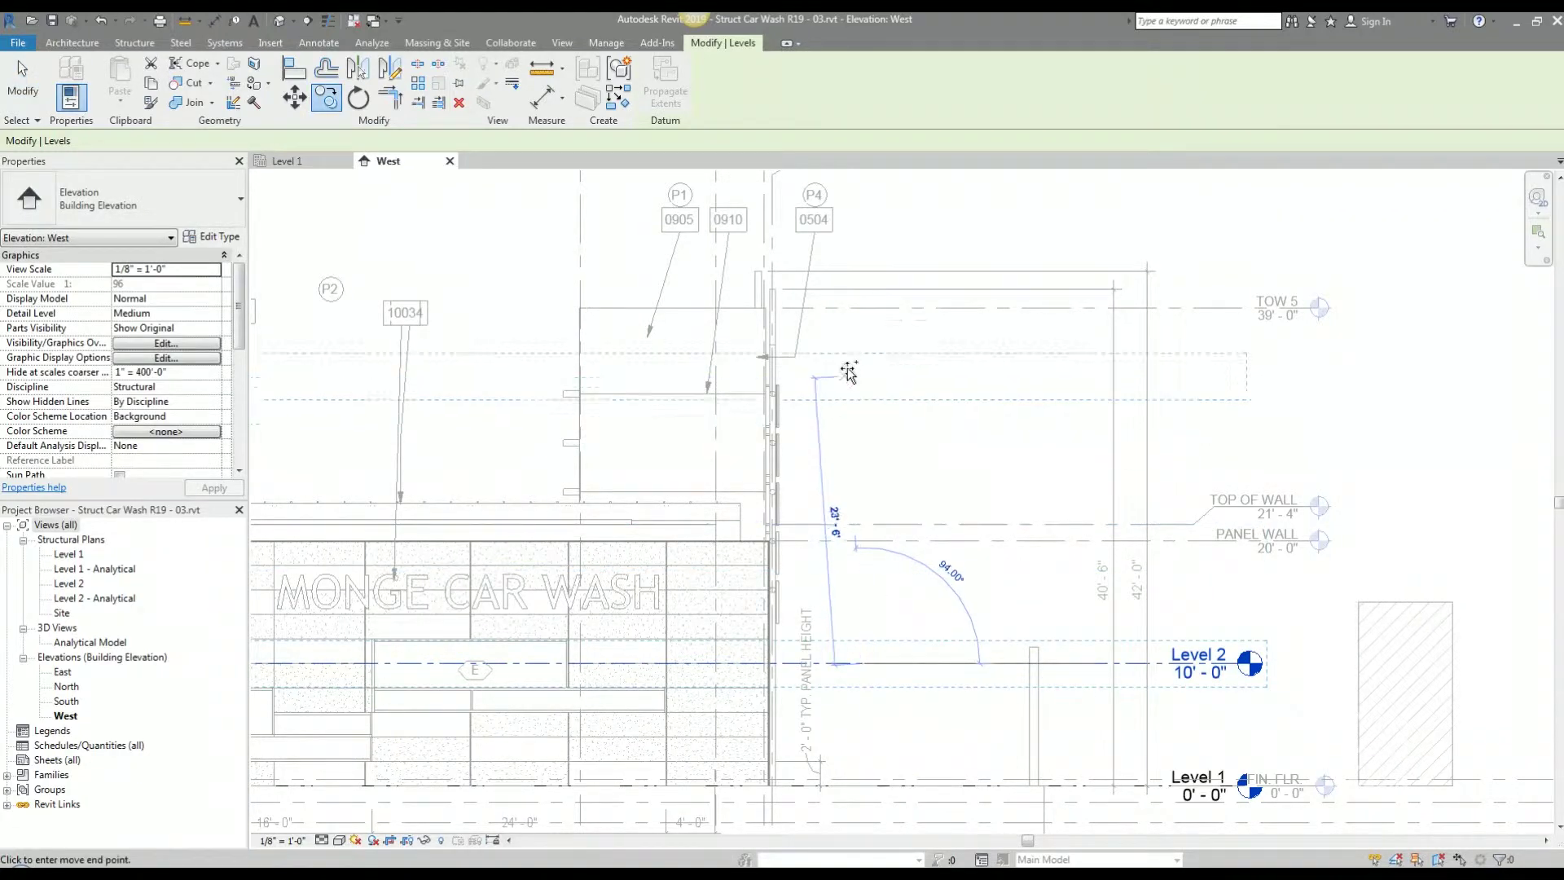
{"action": "left_click", "coordinate": [858, 308]}
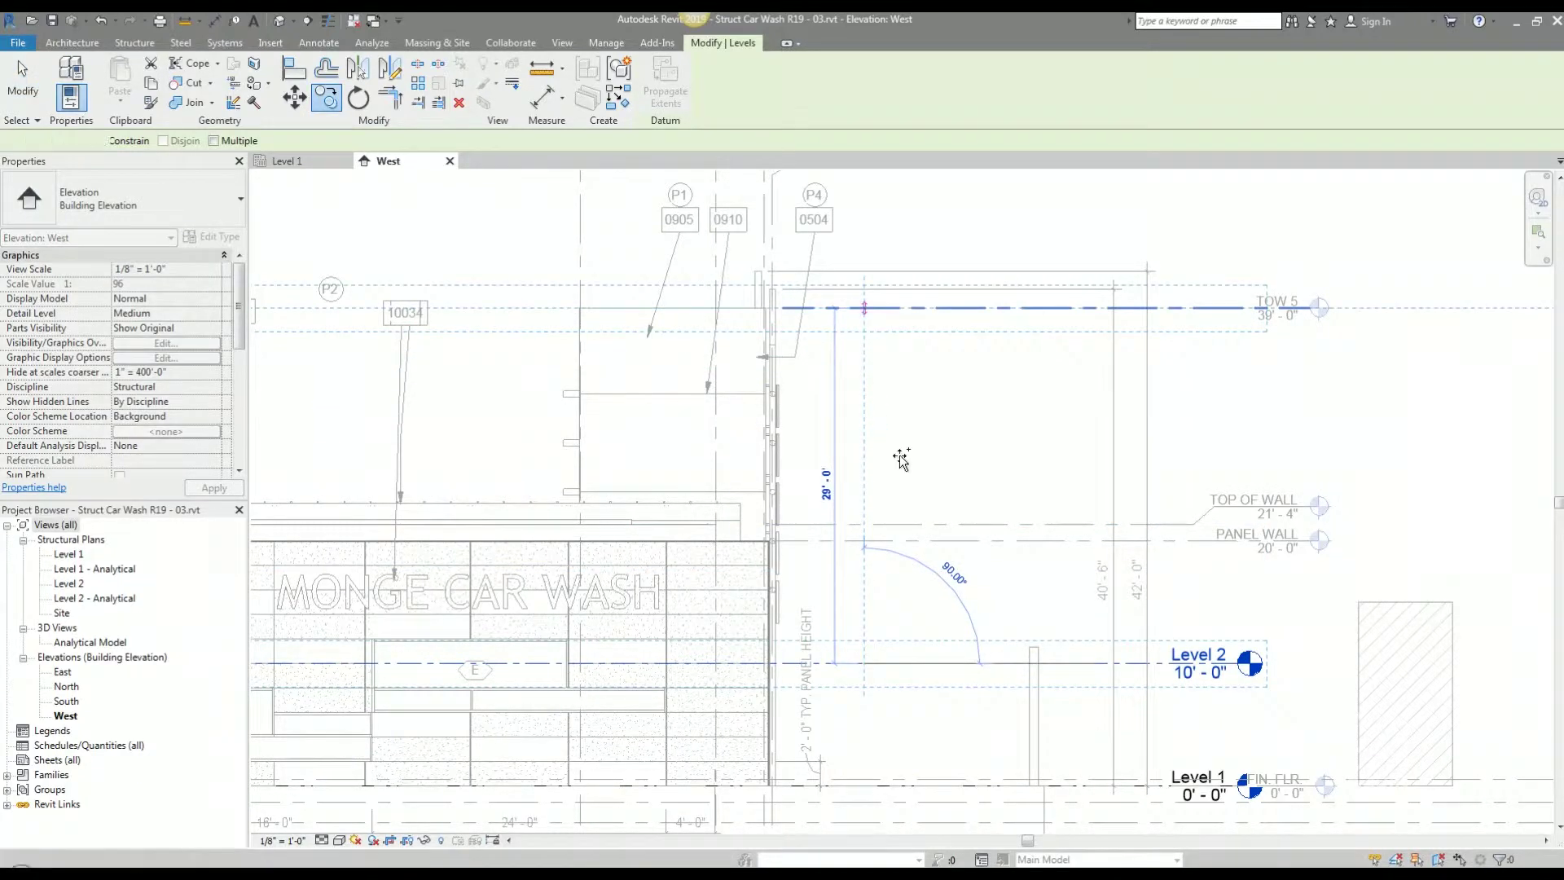
{"action": "key", "text": "Escape"}
{"action": "scroll", "coordinate": [970, 397], "scroll_direction": "down", "scroll_amount": 2}
{"action": "scroll", "coordinate": [1133, 391], "scroll_direction": "up", "scroll_amount": 3}
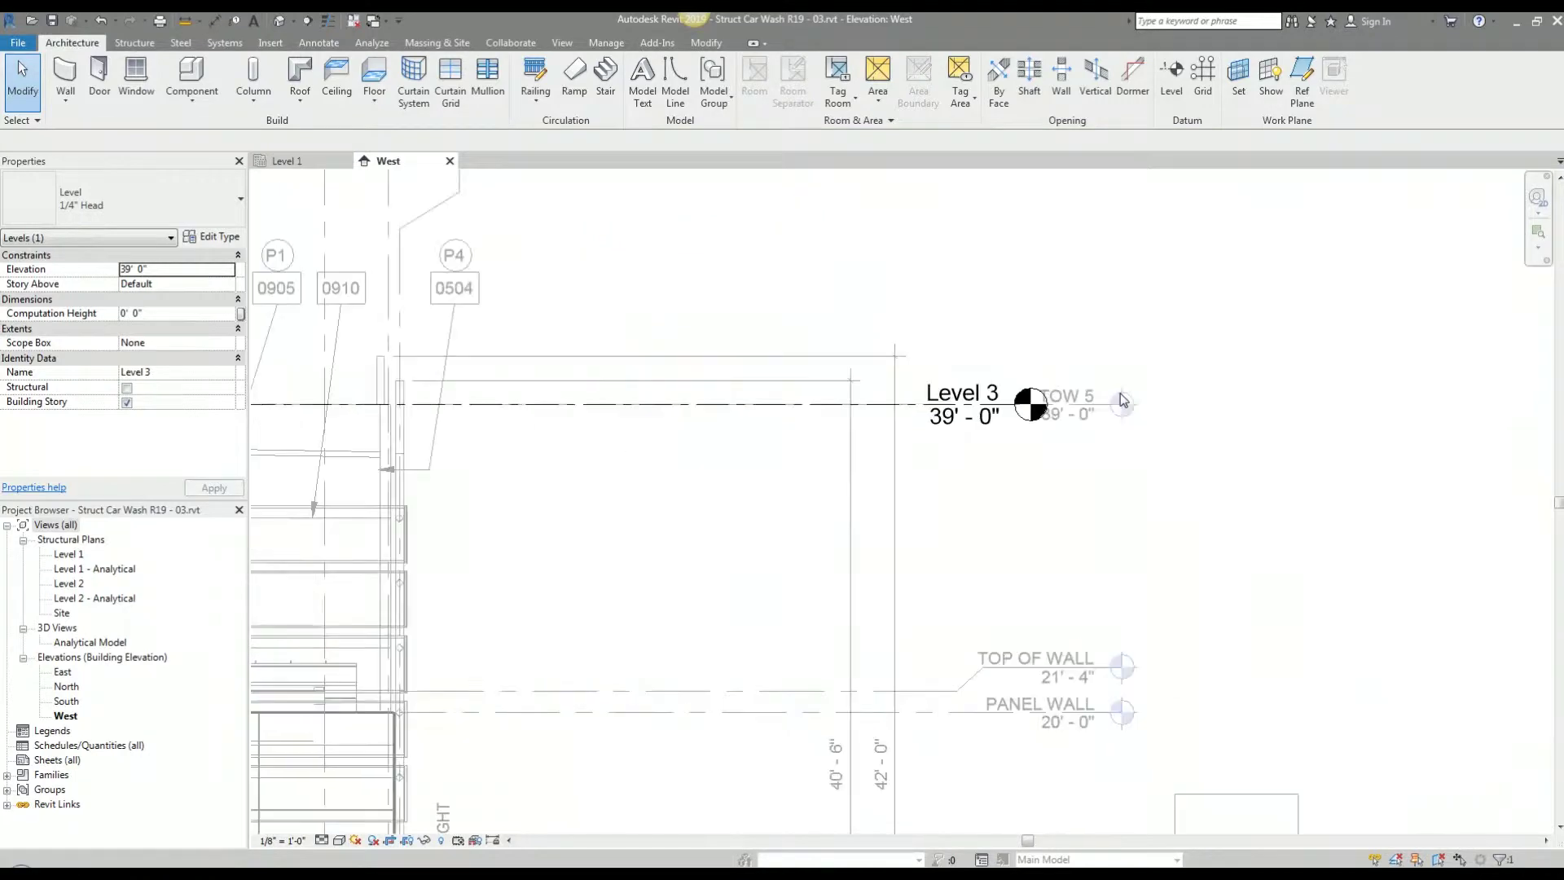
{"action": "key", "text": "Escape"}
Step: Start placing a new structural level, review the plan view types offered, and turn off plan view creation
{"action": "scroll", "coordinate": [926, 496], "scroll_direction": "down", "scroll_amount": 1}
{"action": "middle_click_drag", "start_coordinate": [1034, 554], "coordinate": [1492, 495]}
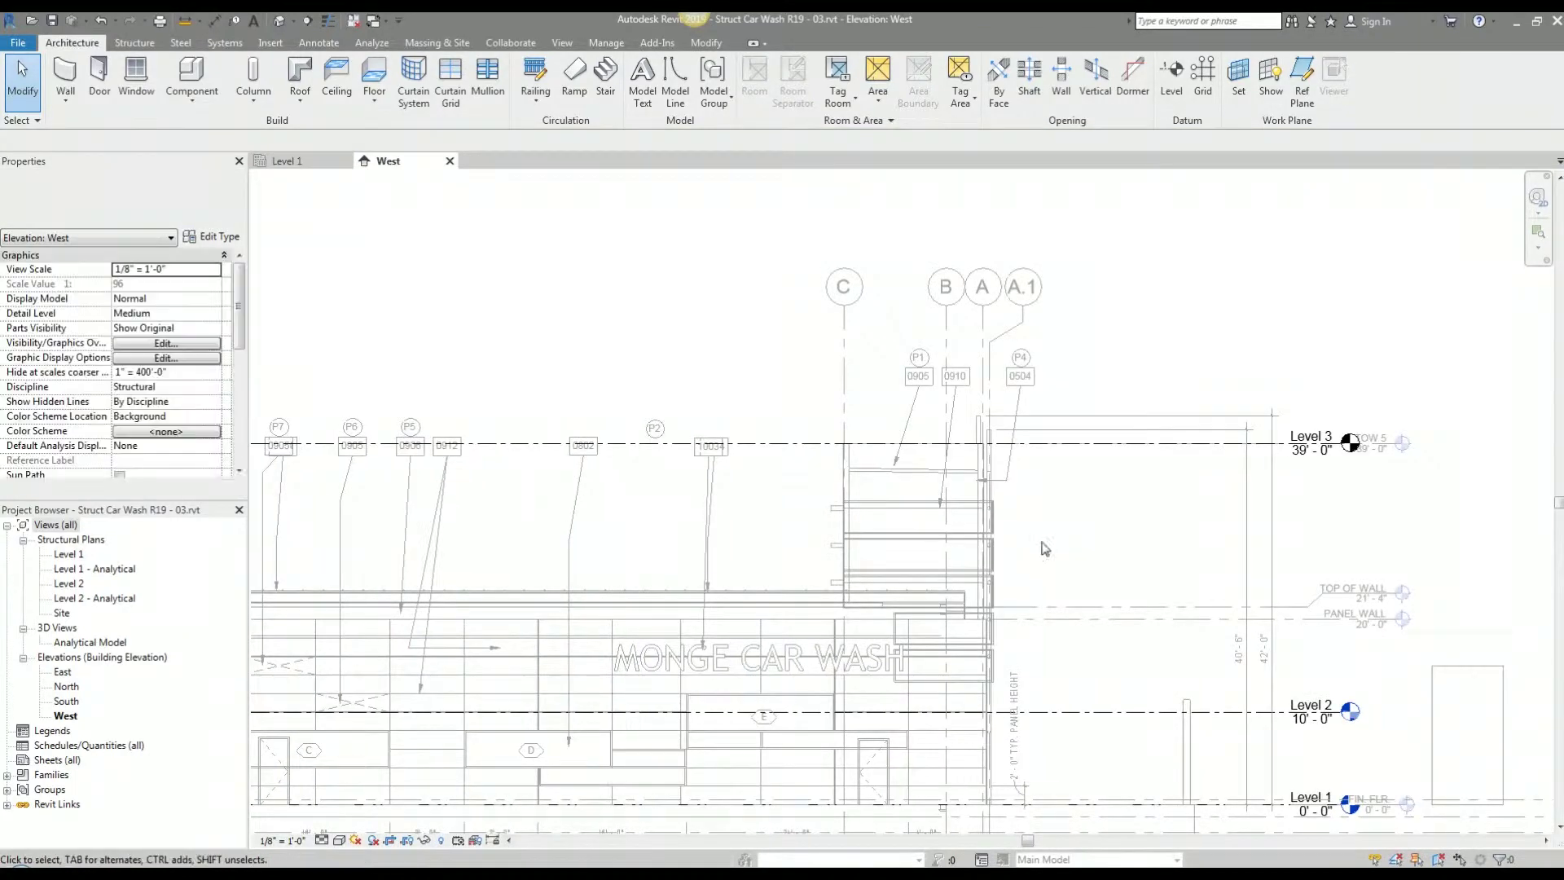
{"action": "left_click", "coordinate": [137, 43]}
{"action": "left_click", "coordinate": [1099, 81]}
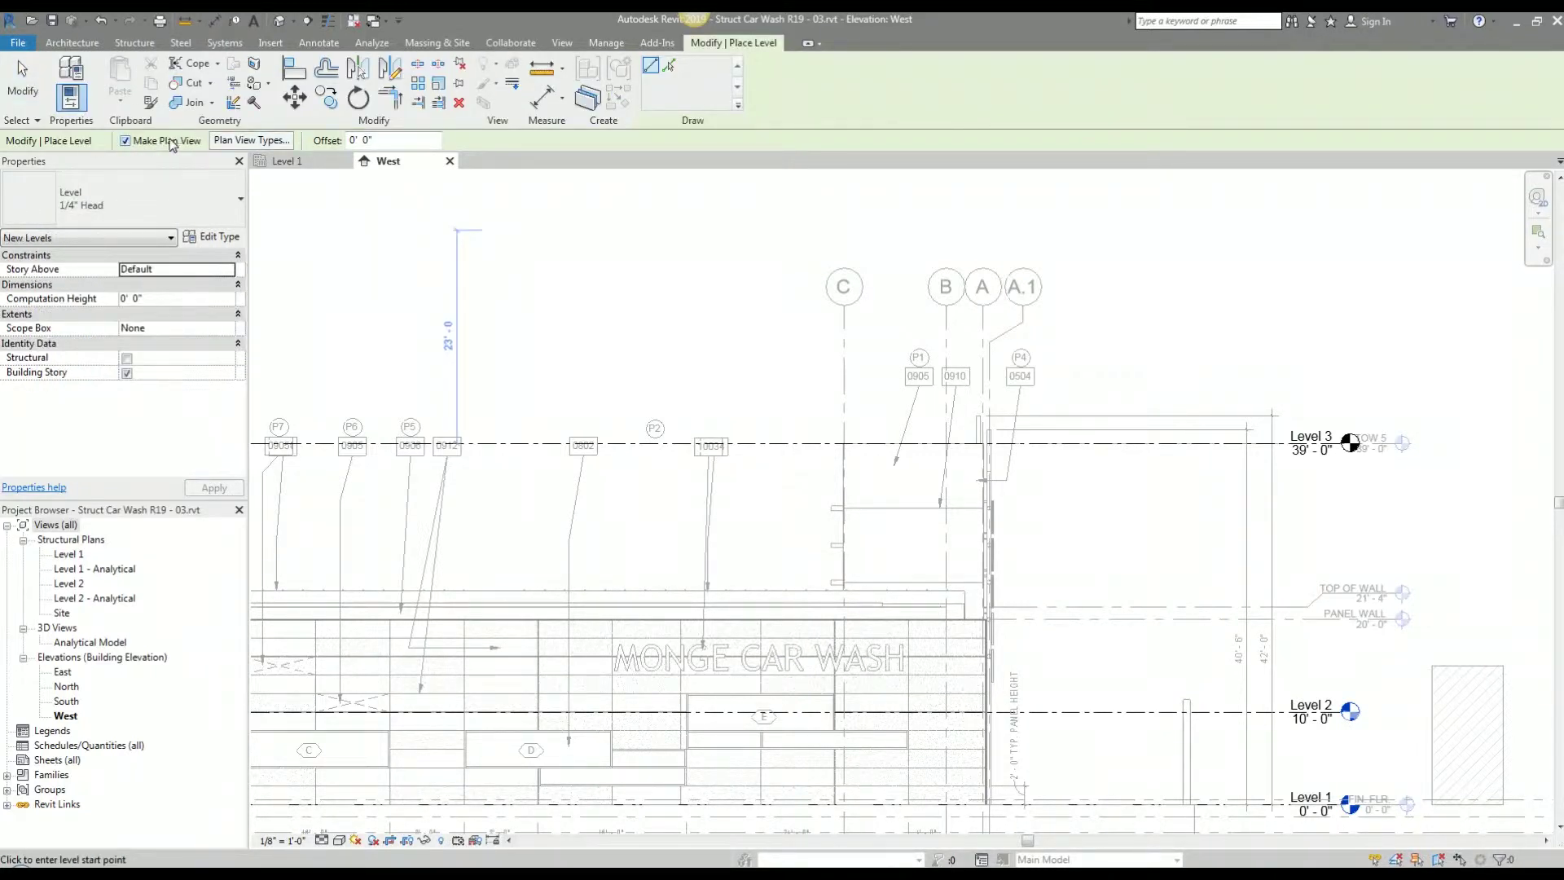
{"action": "left_click", "coordinate": [262, 141]}
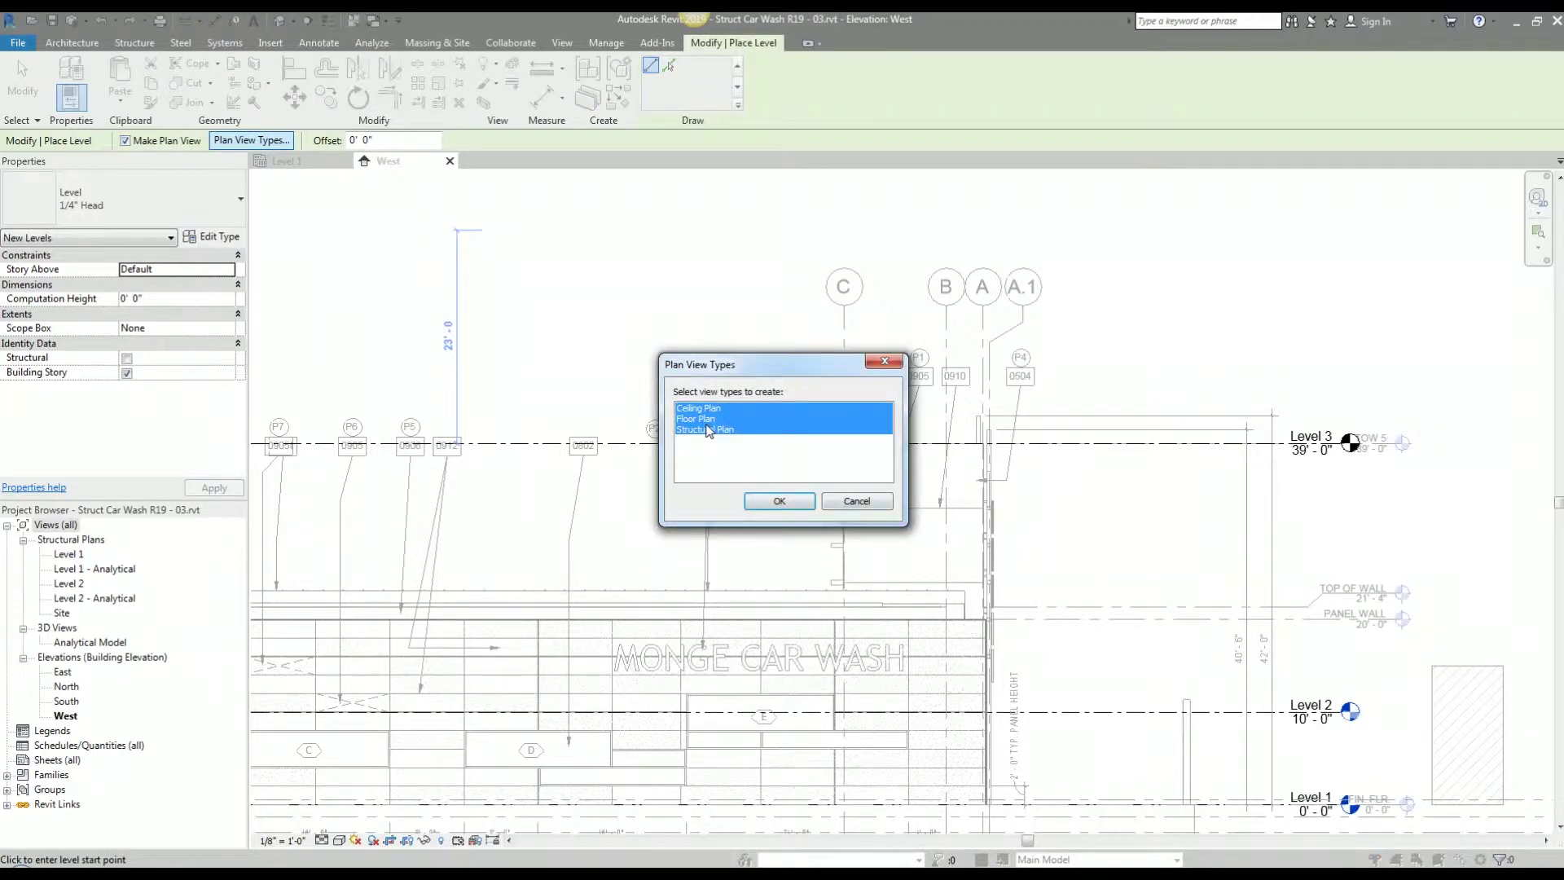
{"action": "left_click", "coordinate": [856, 501]}
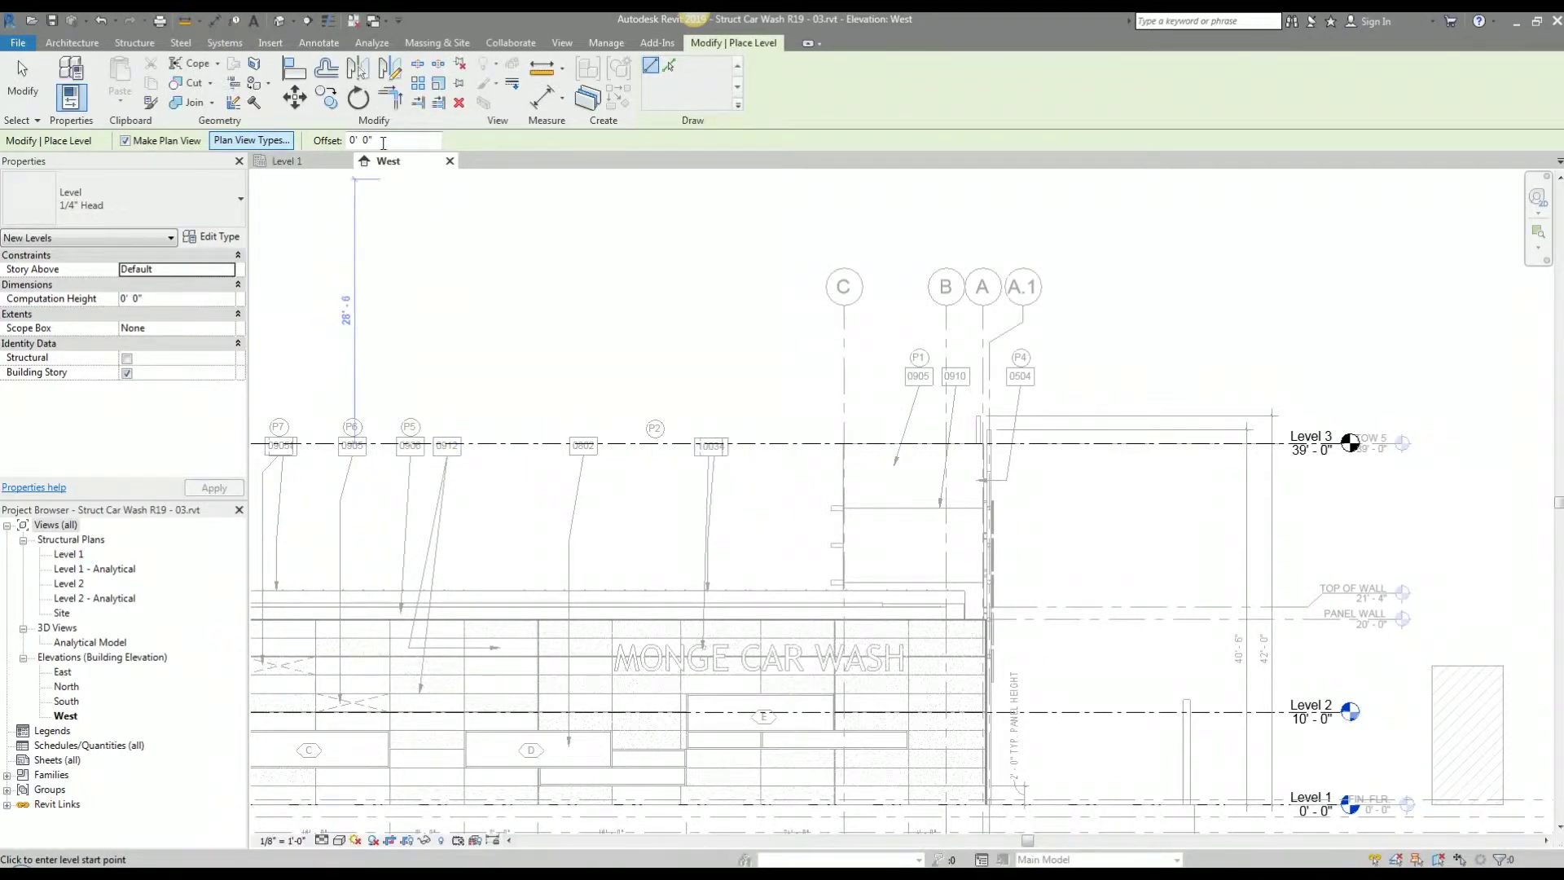
{"action": "left_click", "coordinate": [128, 142]}
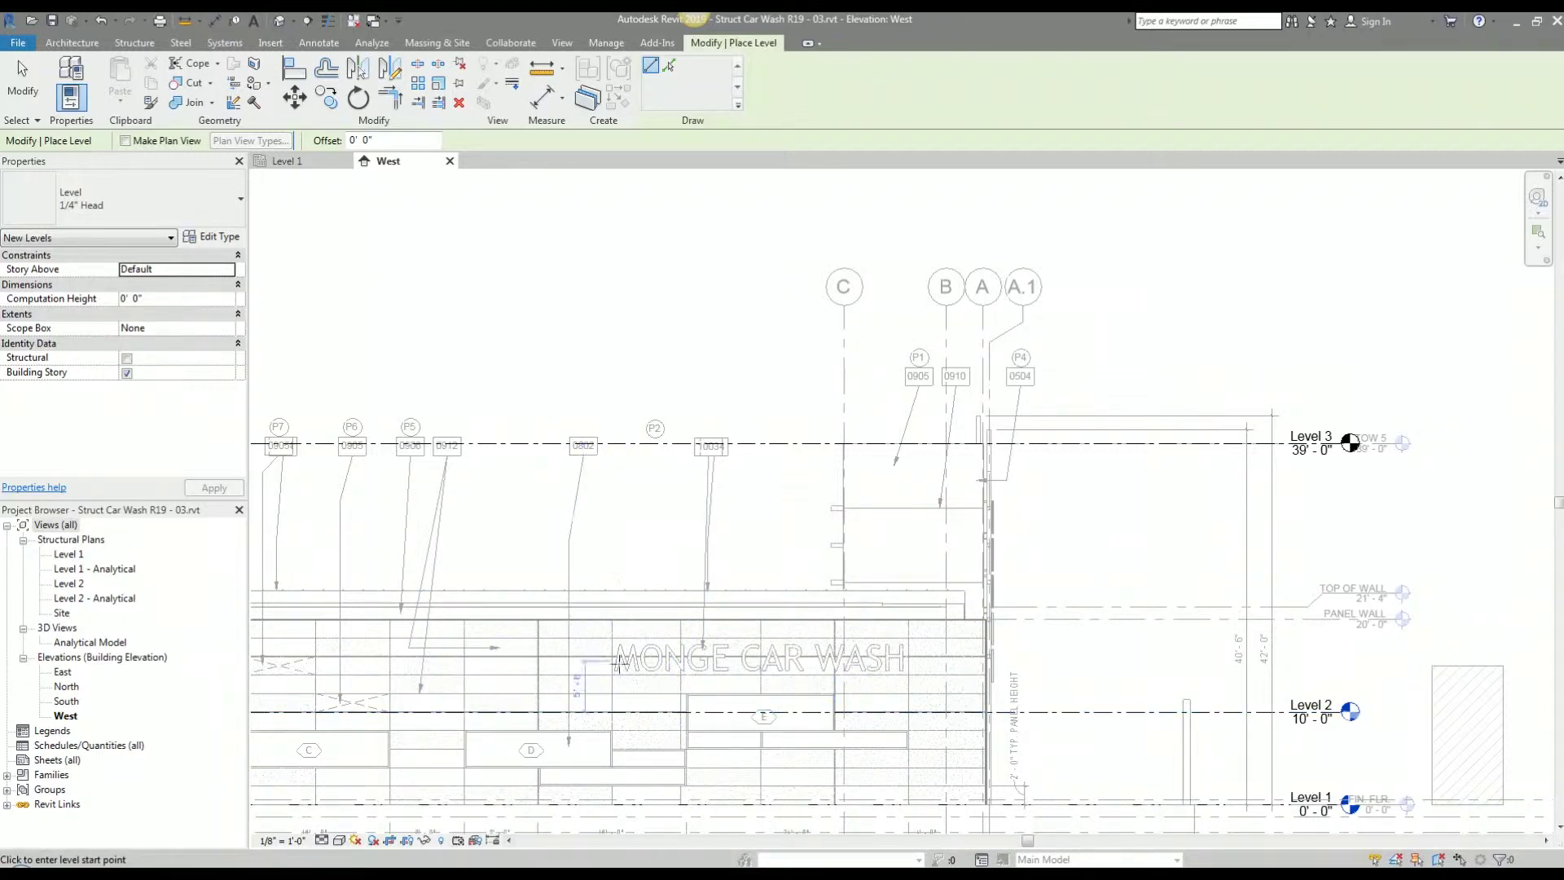
Step: Draw a new level across grids C to A.1 and move it down onto the link's TOP OF WALL level at 21'-4"
{"action": "left_click", "coordinate": [650, 570]}
{"action": "left_click", "coordinate": [1096, 569]}
{"action": "key", "text": "Escape"}
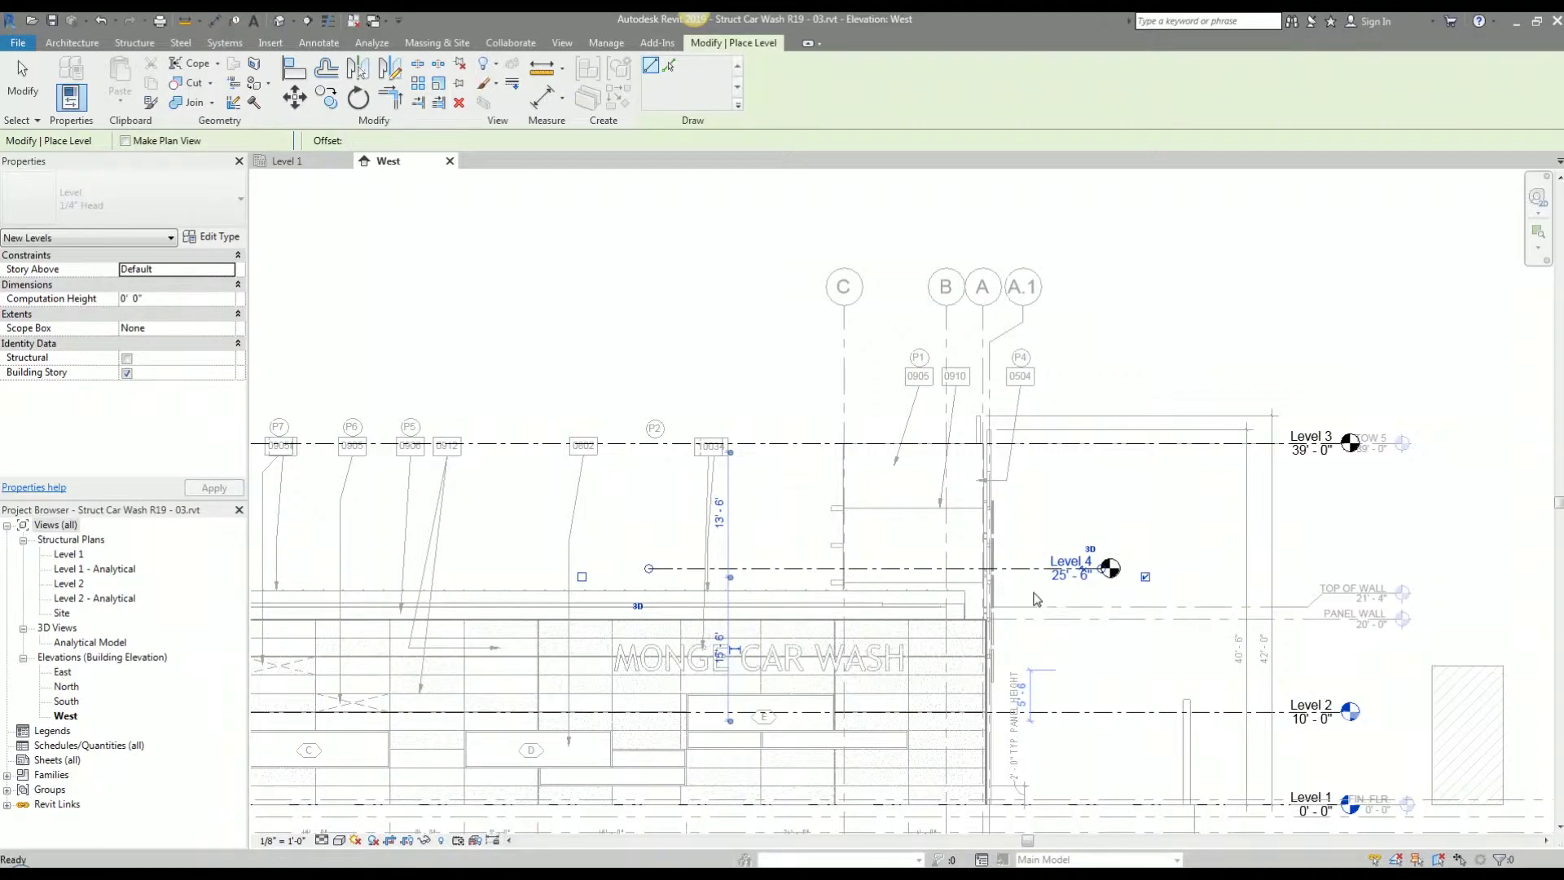
{"action": "key", "text": "m"}
{"action": "key", "text": "v"}
{"action": "left_click", "coordinate": [1004, 579]}
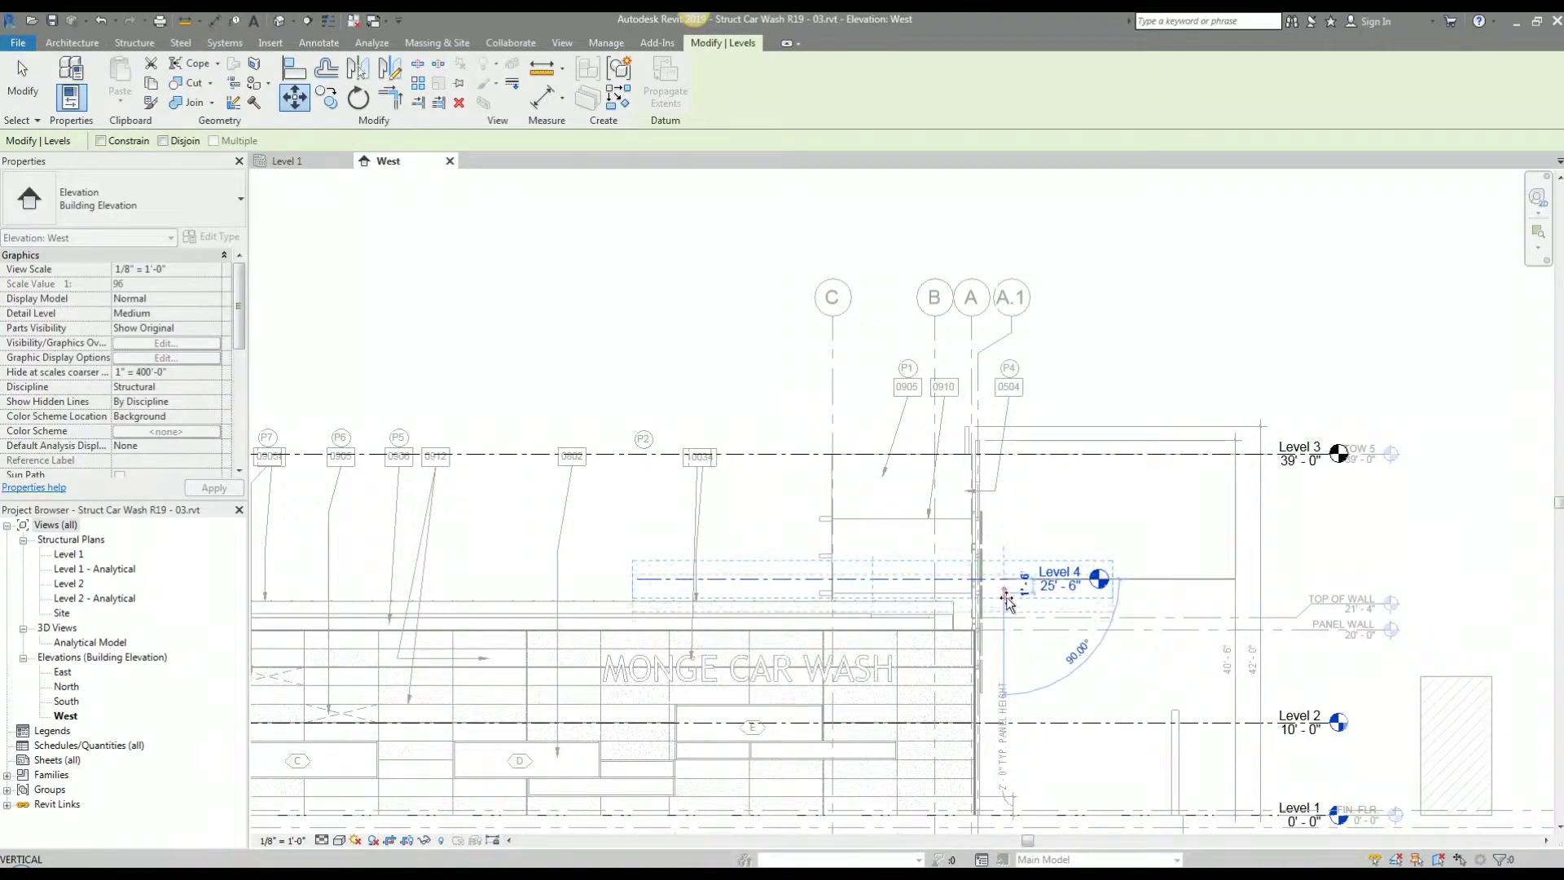
{"action": "left_click", "coordinate": [1005, 621]}
{"action": "key", "text": "Escape"}
Step: Use Copy/Monitor on the linked architectural model to copy its TOP OF ROOF WALL level into the project, and finish the session
{"action": "scroll", "coordinate": [1159, 635], "scroll_direction": "down", "scroll_amount": 3}
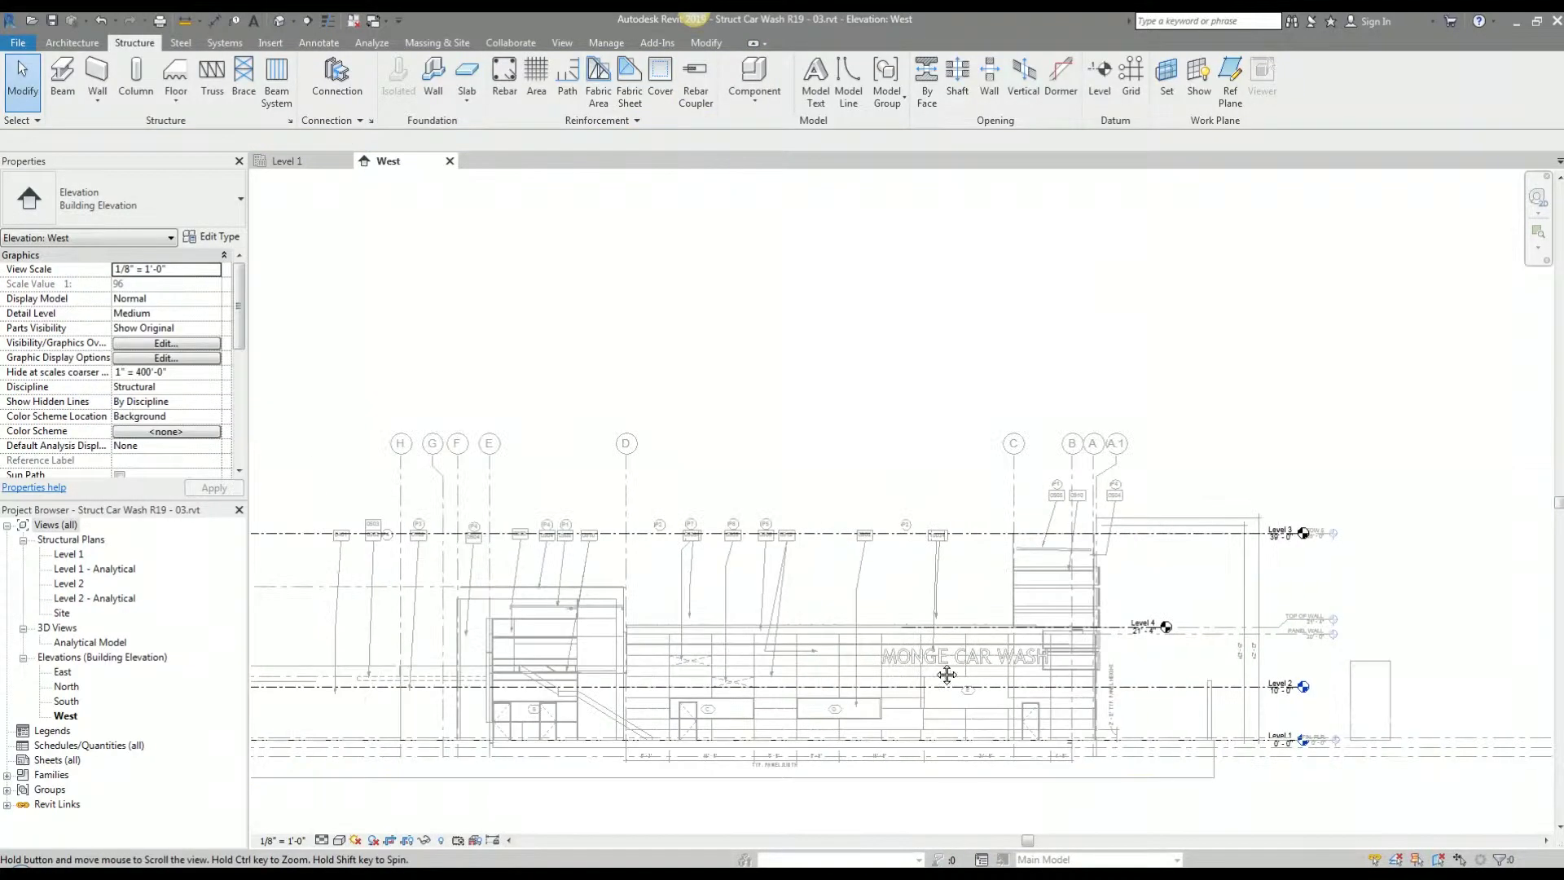
{"action": "middle_click_drag", "start_coordinate": [657, 619], "coordinate": [1034, 639]}
{"action": "left_click", "coordinate": [512, 43]}
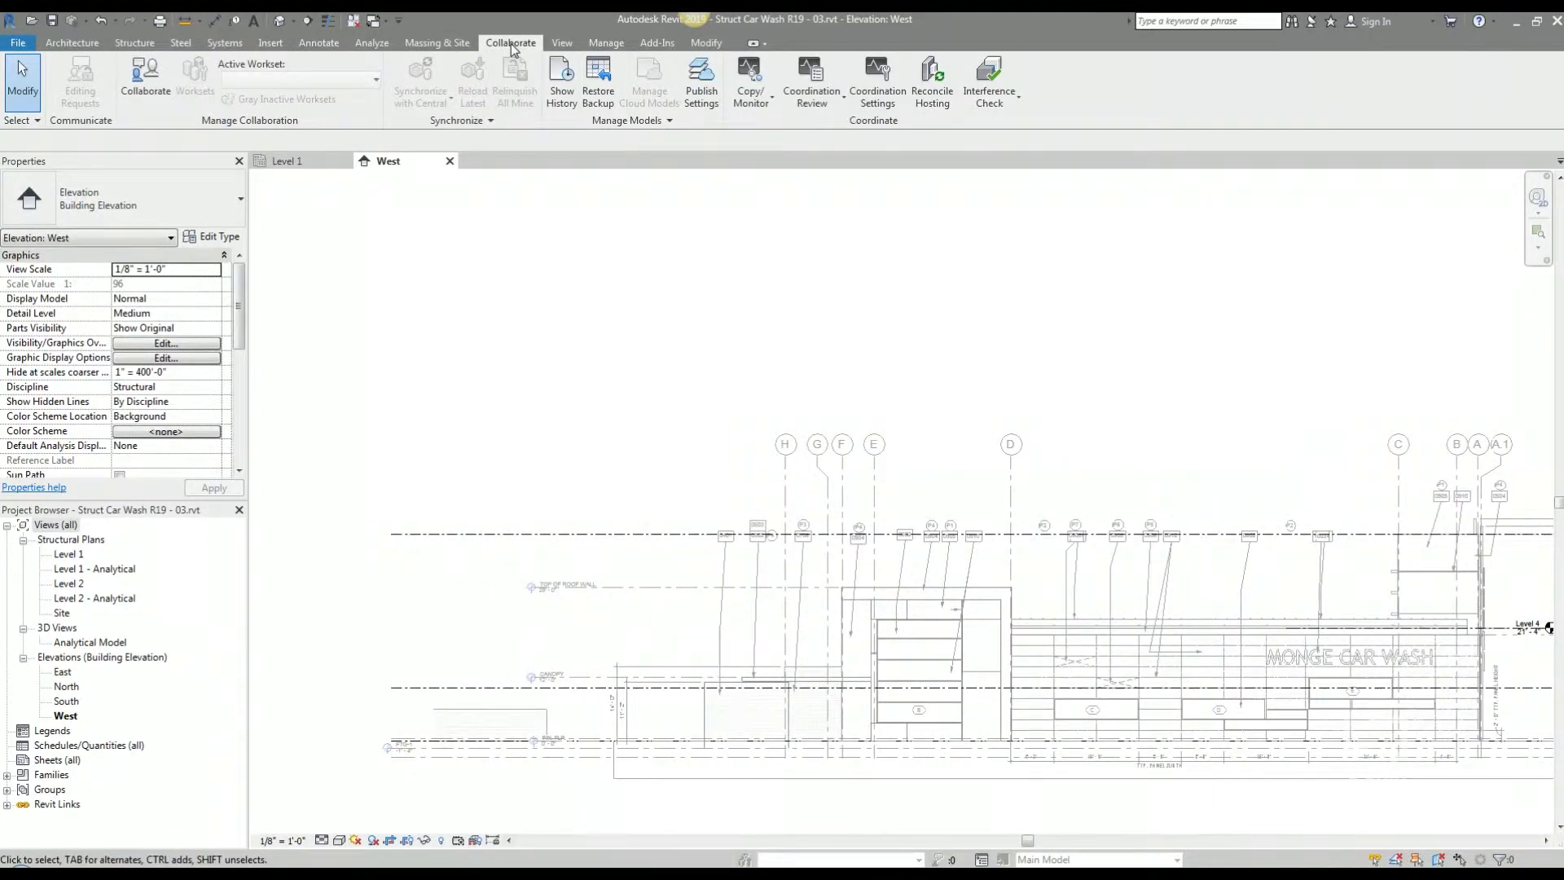
{"action": "left_click", "coordinate": [753, 104]}
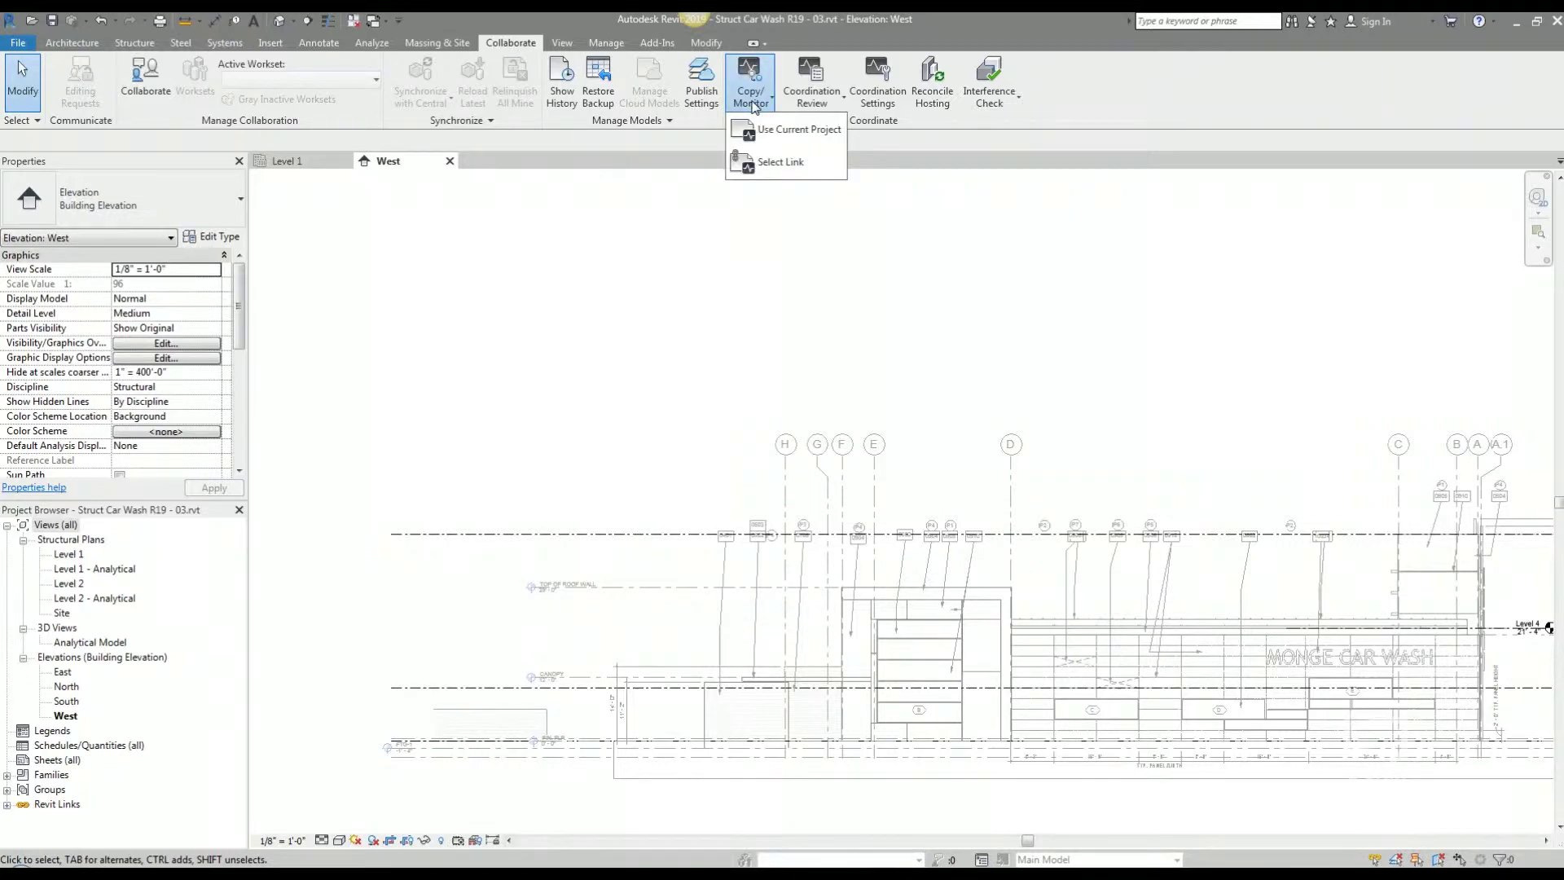
{"action": "left_click", "coordinate": [778, 161]}
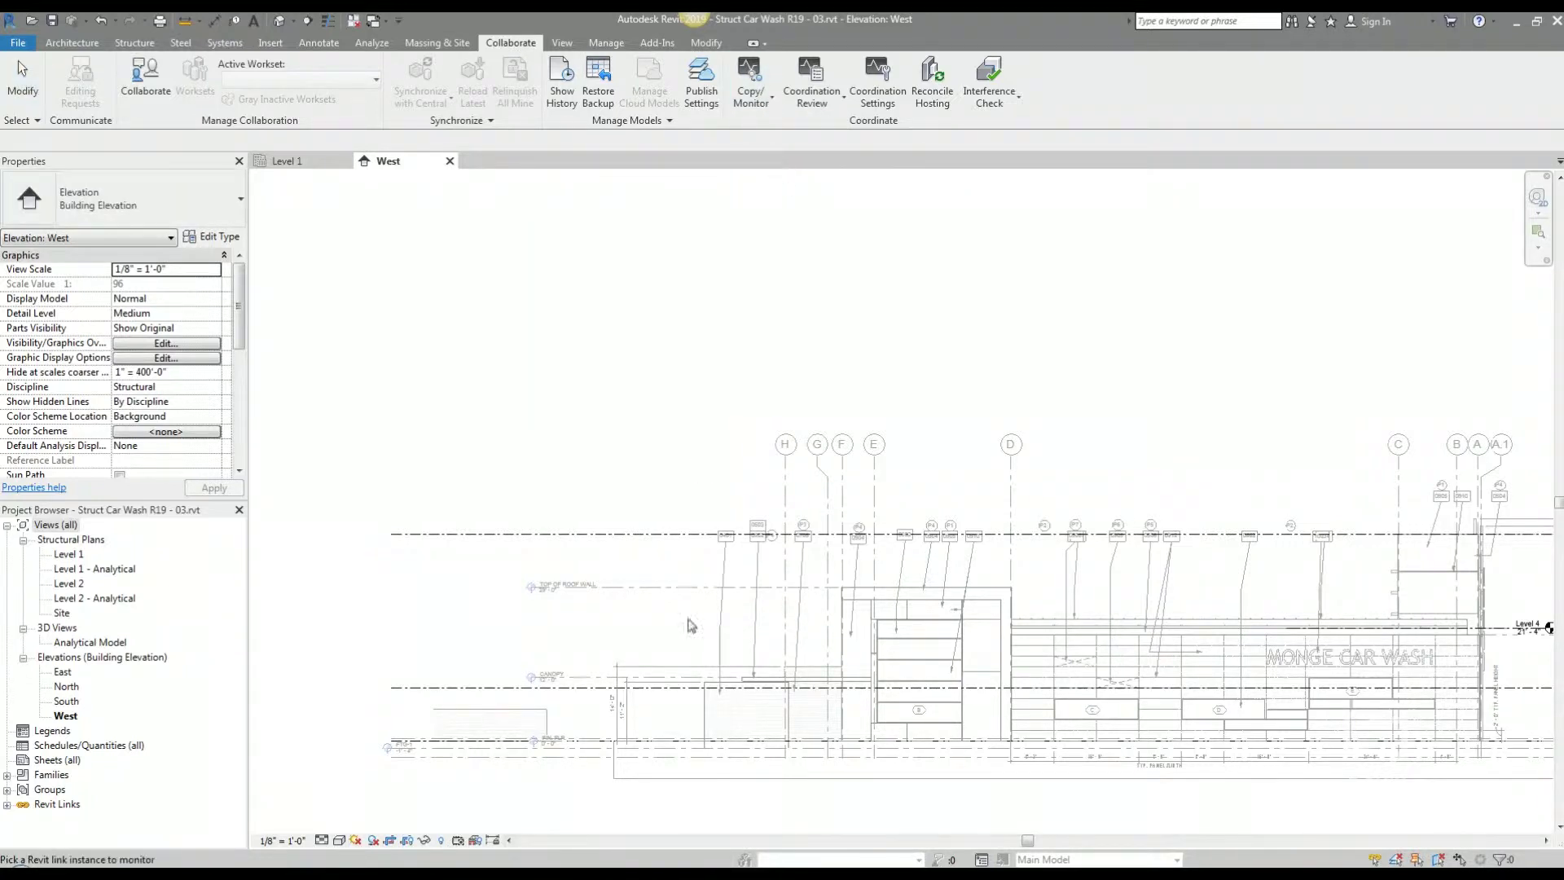
{"action": "left_click", "coordinate": [879, 620]}
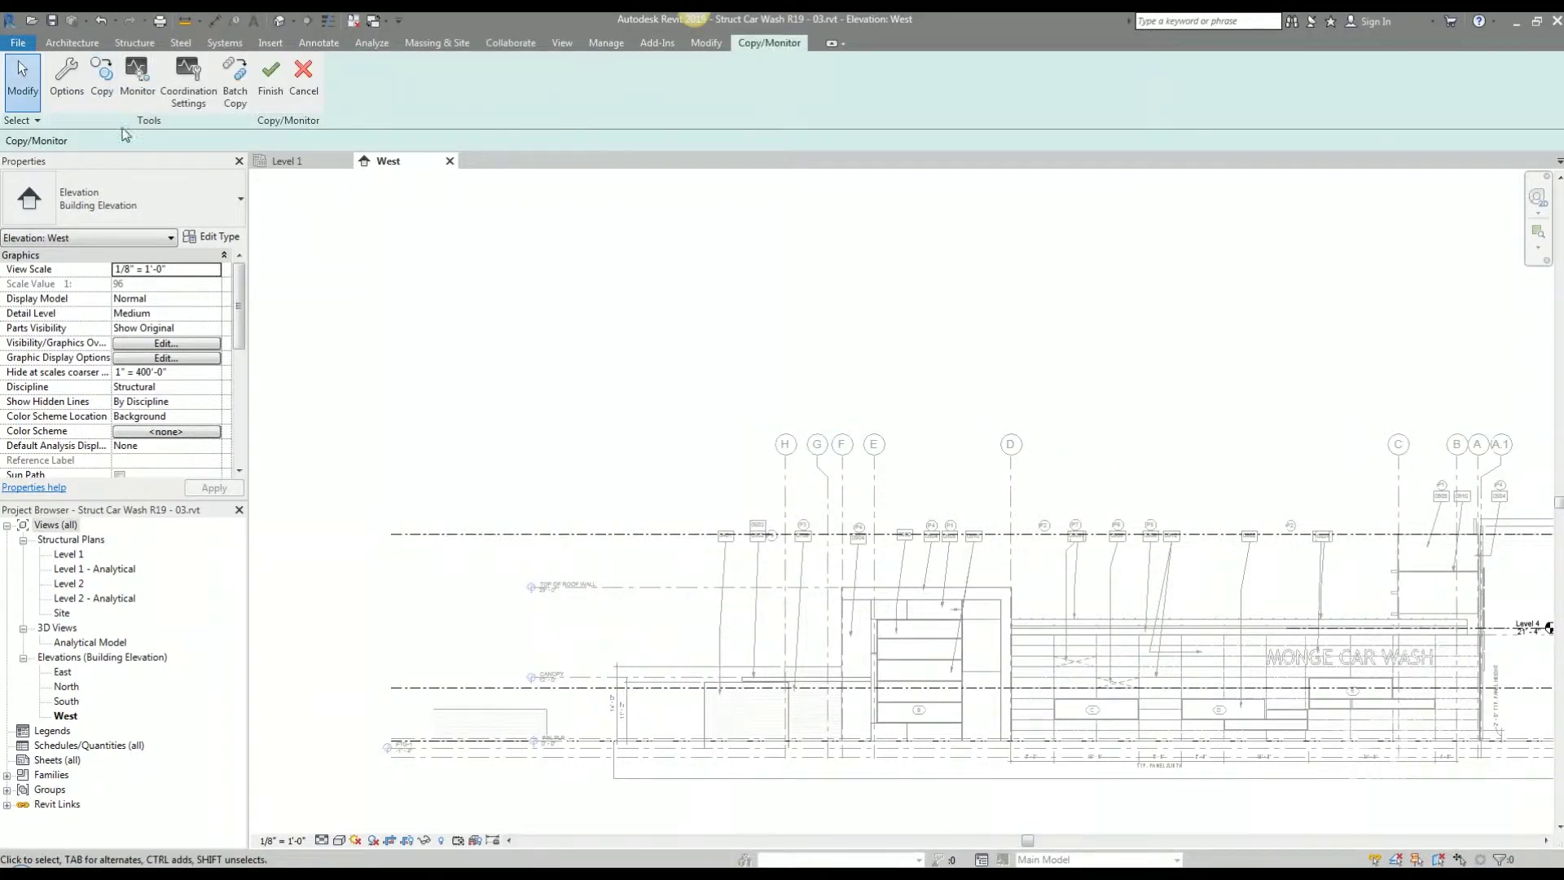
{"action": "left_click", "coordinate": [104, 81]}
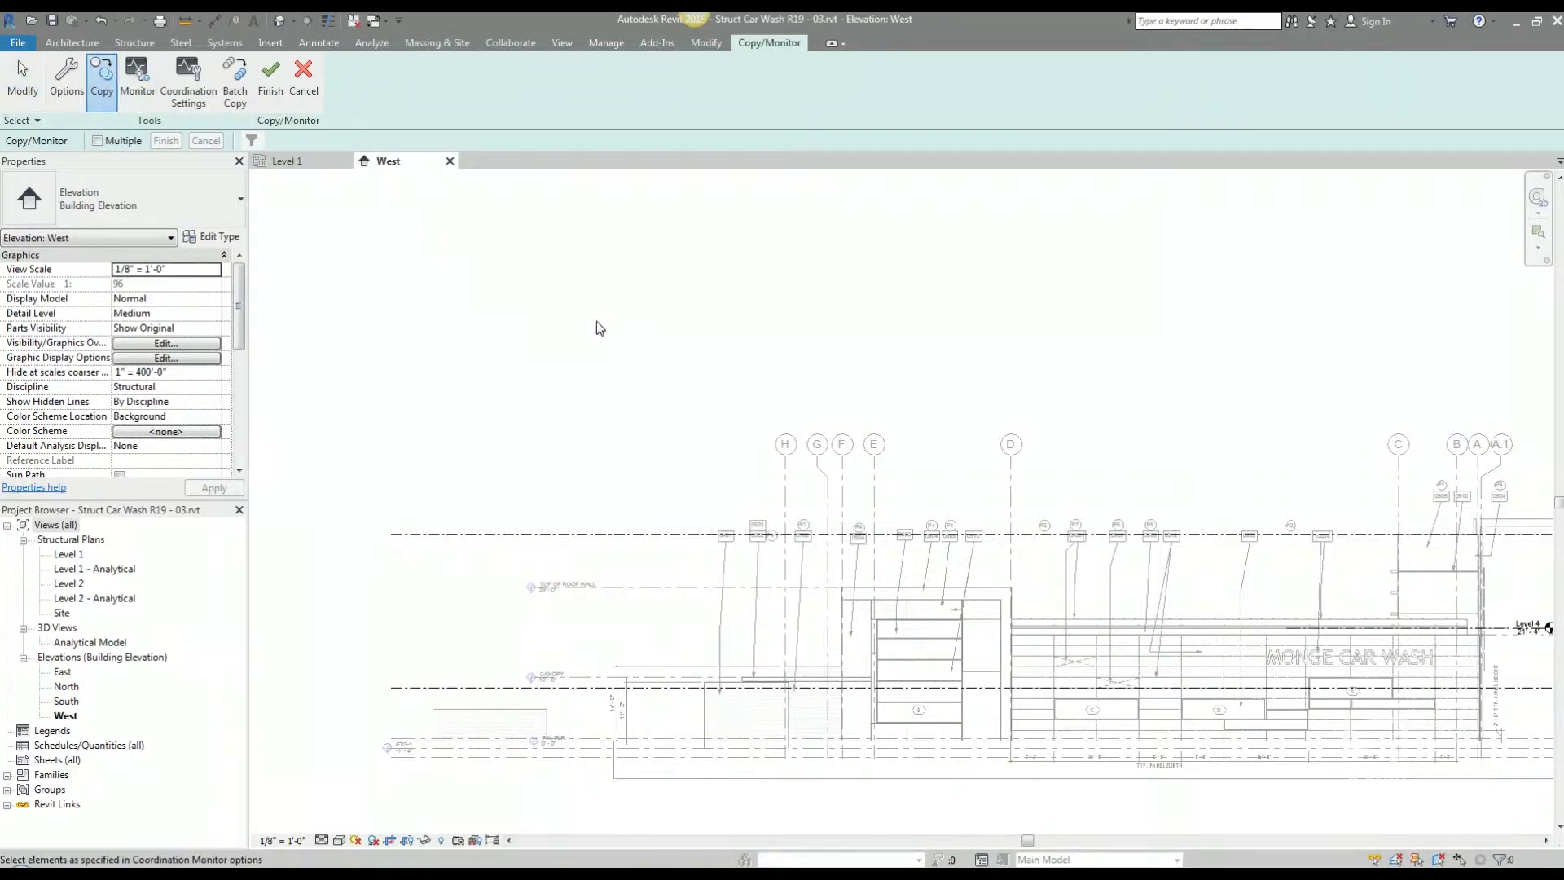
{"action": "left_click", "coordinate": [658, 586]}
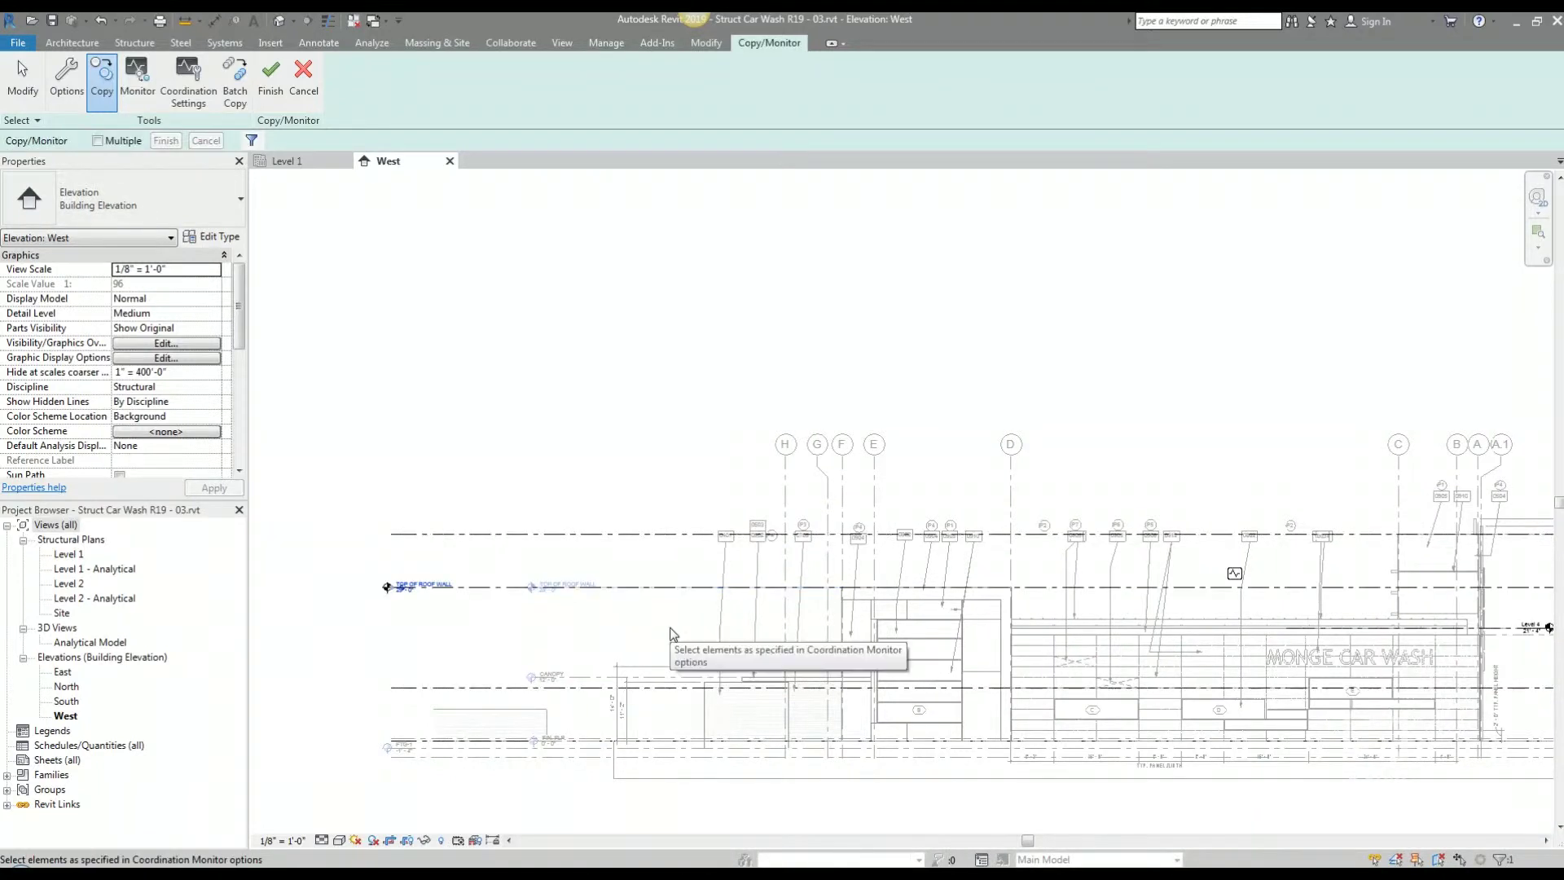
{"action": "scroll", "coordinate": [562, 611], "scroll_direction": "up", "scroll_amount": 5}
{"action": "middle_click_drag", "start_coordinate": [723, 573], "coordinate": [684, 643]}
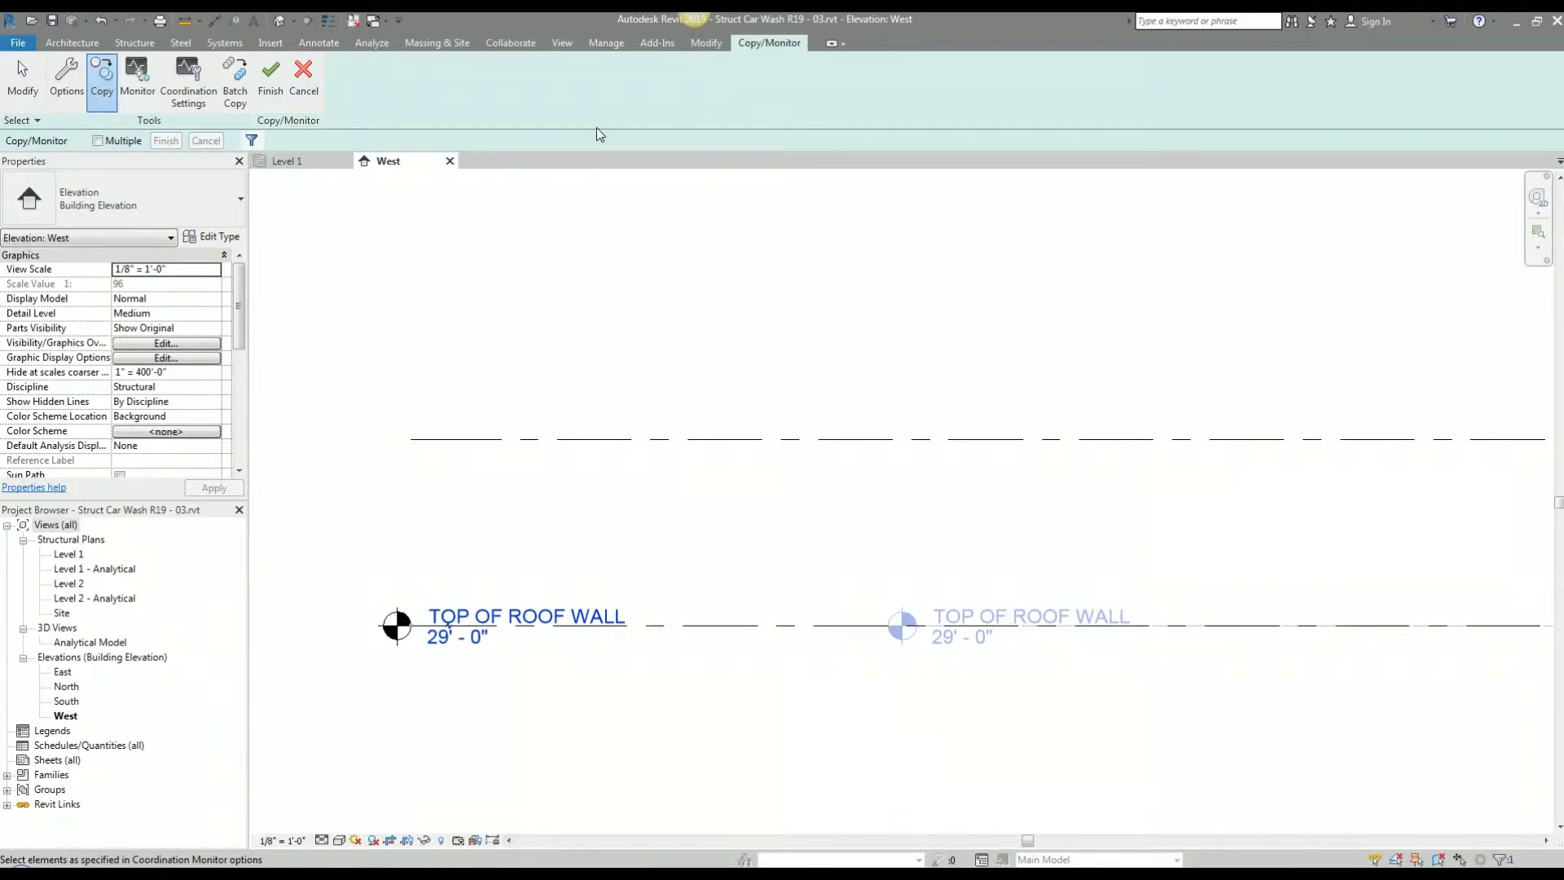
{"action": "left_click", "coordinate": [275, 90]}
Step: Select the copied TOP OF ROOF WALL level and examine its monitor symbol between grids D and C and its properties
{"action": "scroll", "coordinate": [542, 643], "scroll_direction": "down", "scroll_amount": 5}
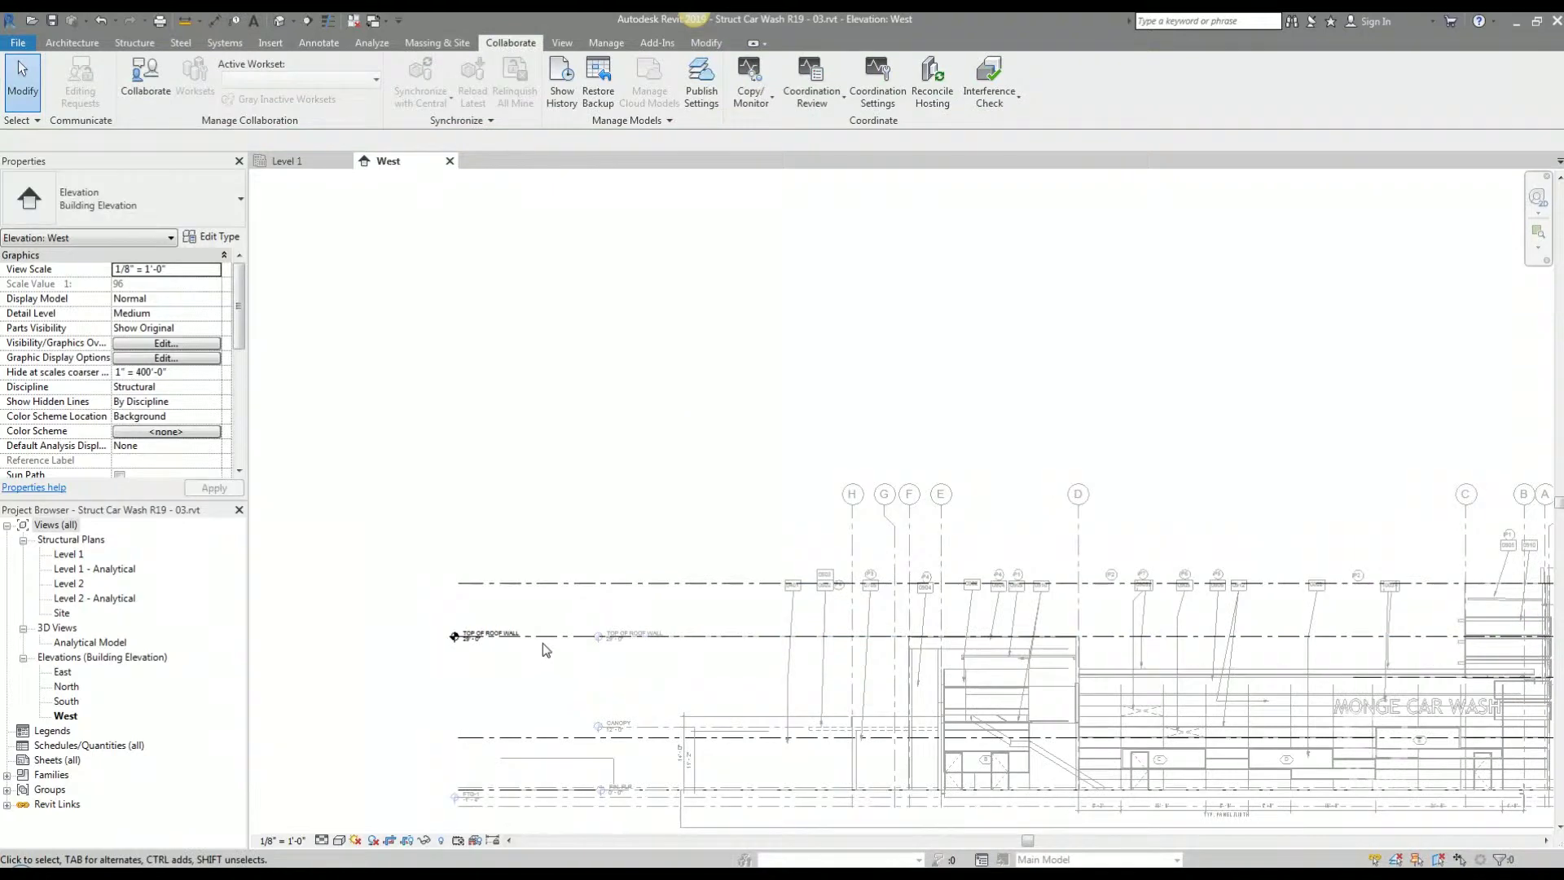
{"action": "left_click", "coordinate": [544, 638]}
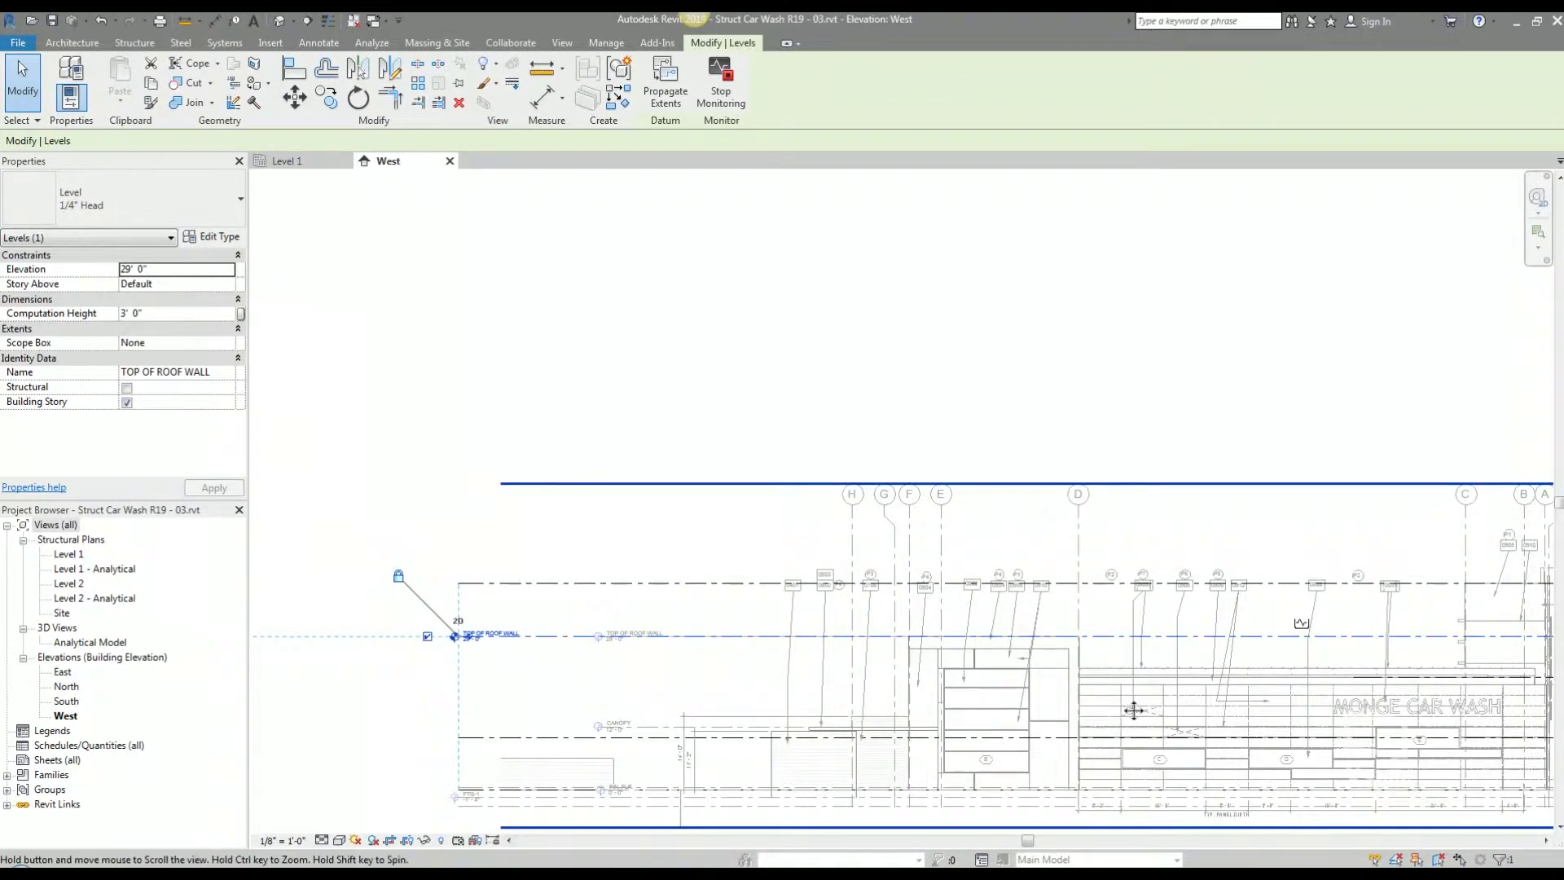
{"action": "scroll", "coordinate": [1076, 701], "scroll_direction": "up", "scroll_amount": 3}
{"action": "scroll", "coordinate": [1052, 646], "scroll_direction": "up", "scroll_amount": 2}
{"action": "scroll", "coordinate": [1052, 646], "scroll_direction": "up", "scroll_amount": 2}
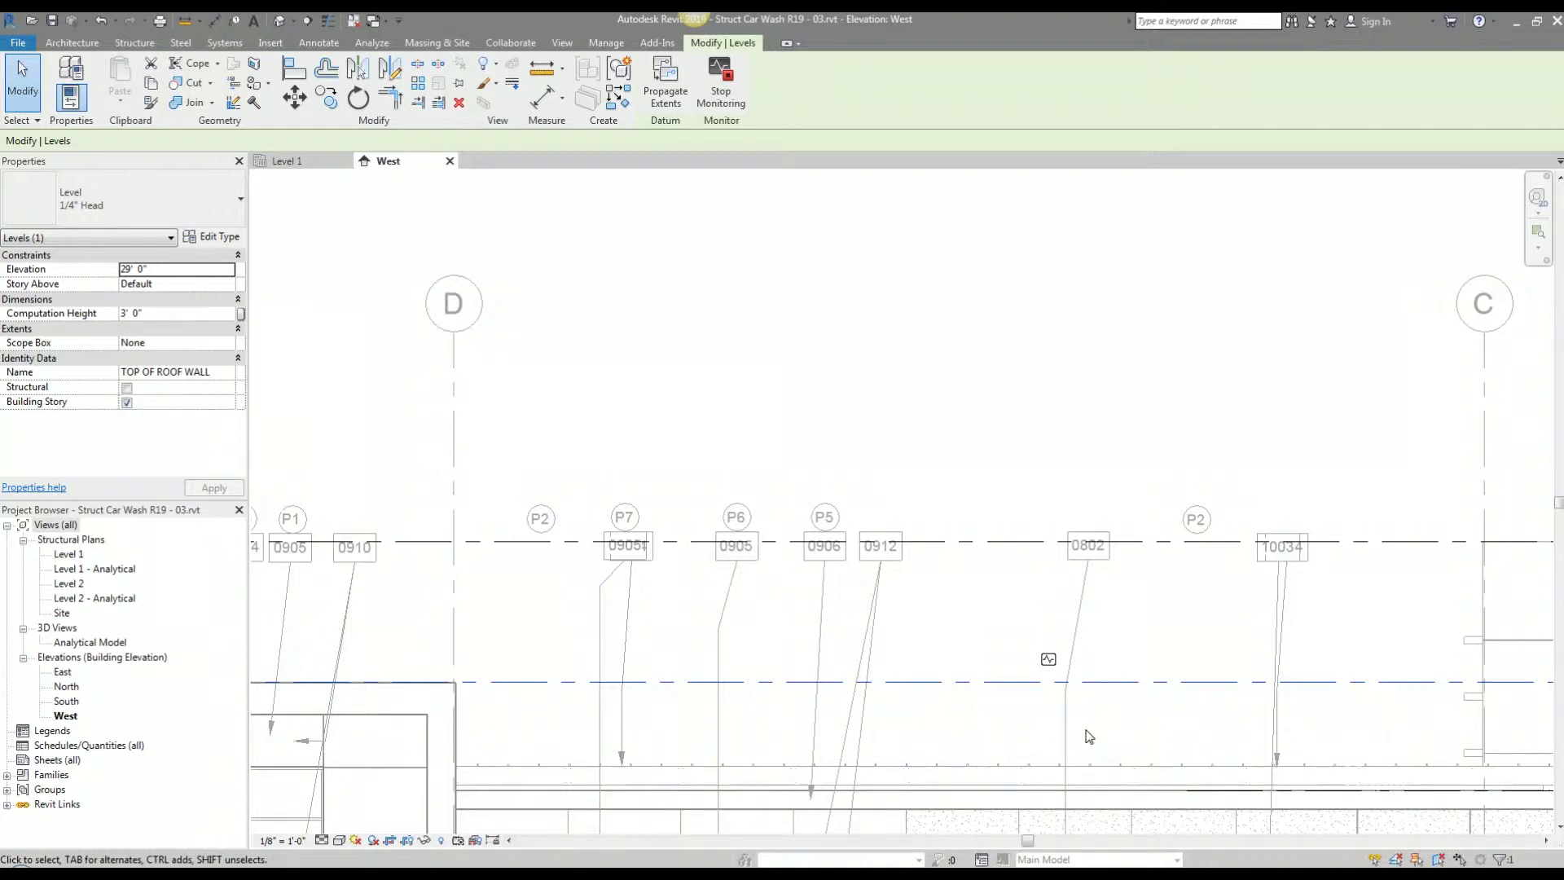
{"action": "scroll", "coordinate": [903, 702], "scroll_direction": "down", "scroll_amount": 3}
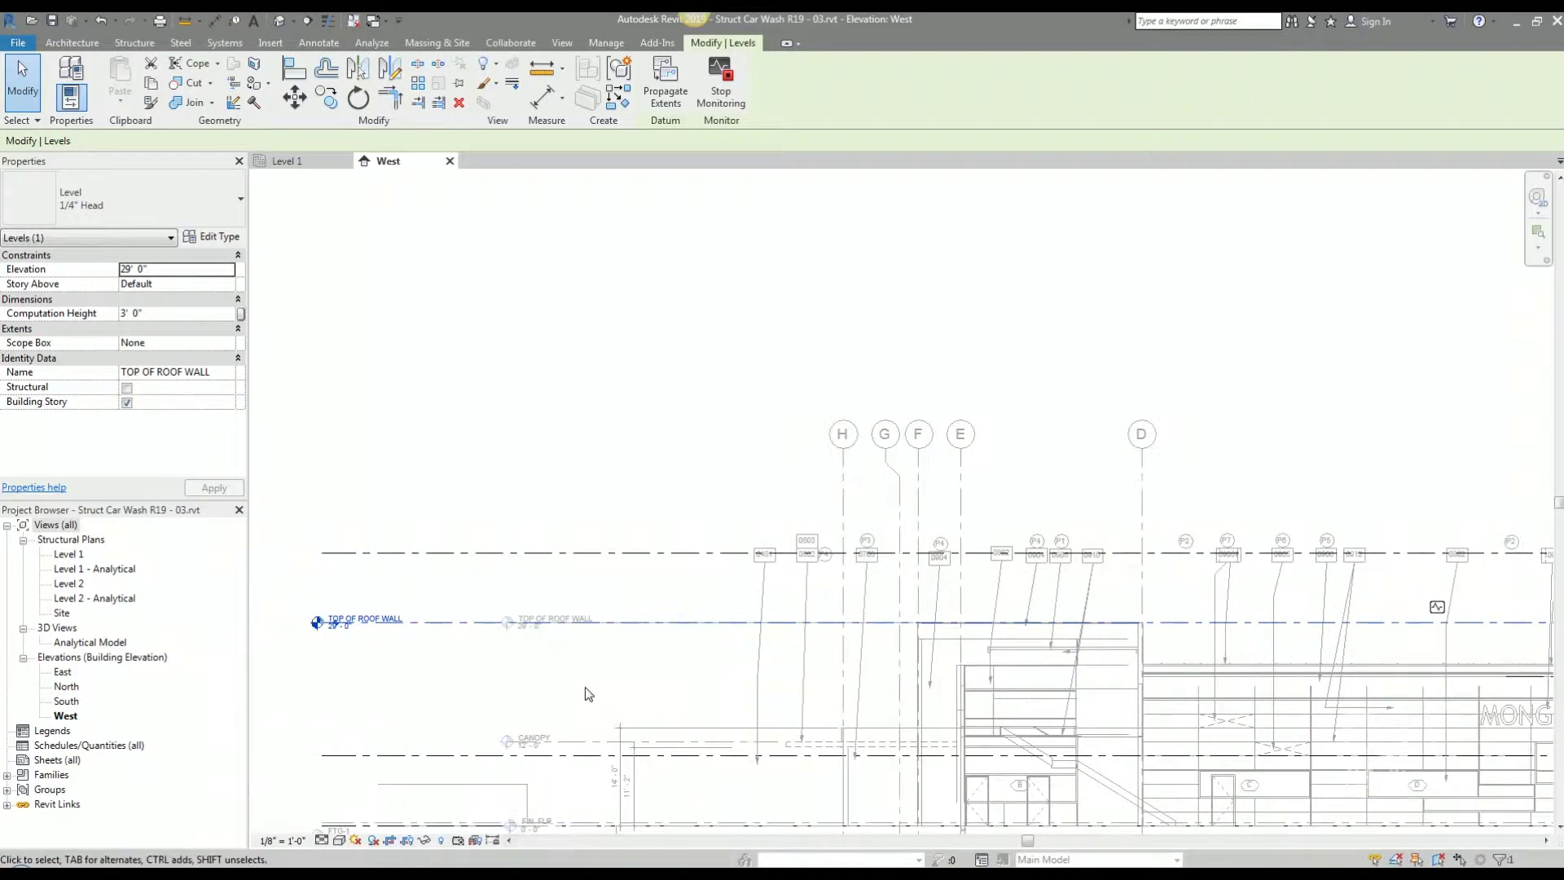
{"action": "scroll", "coordinate": [481, 651], "scroll_direction": "up", "scroll_amount": 3}
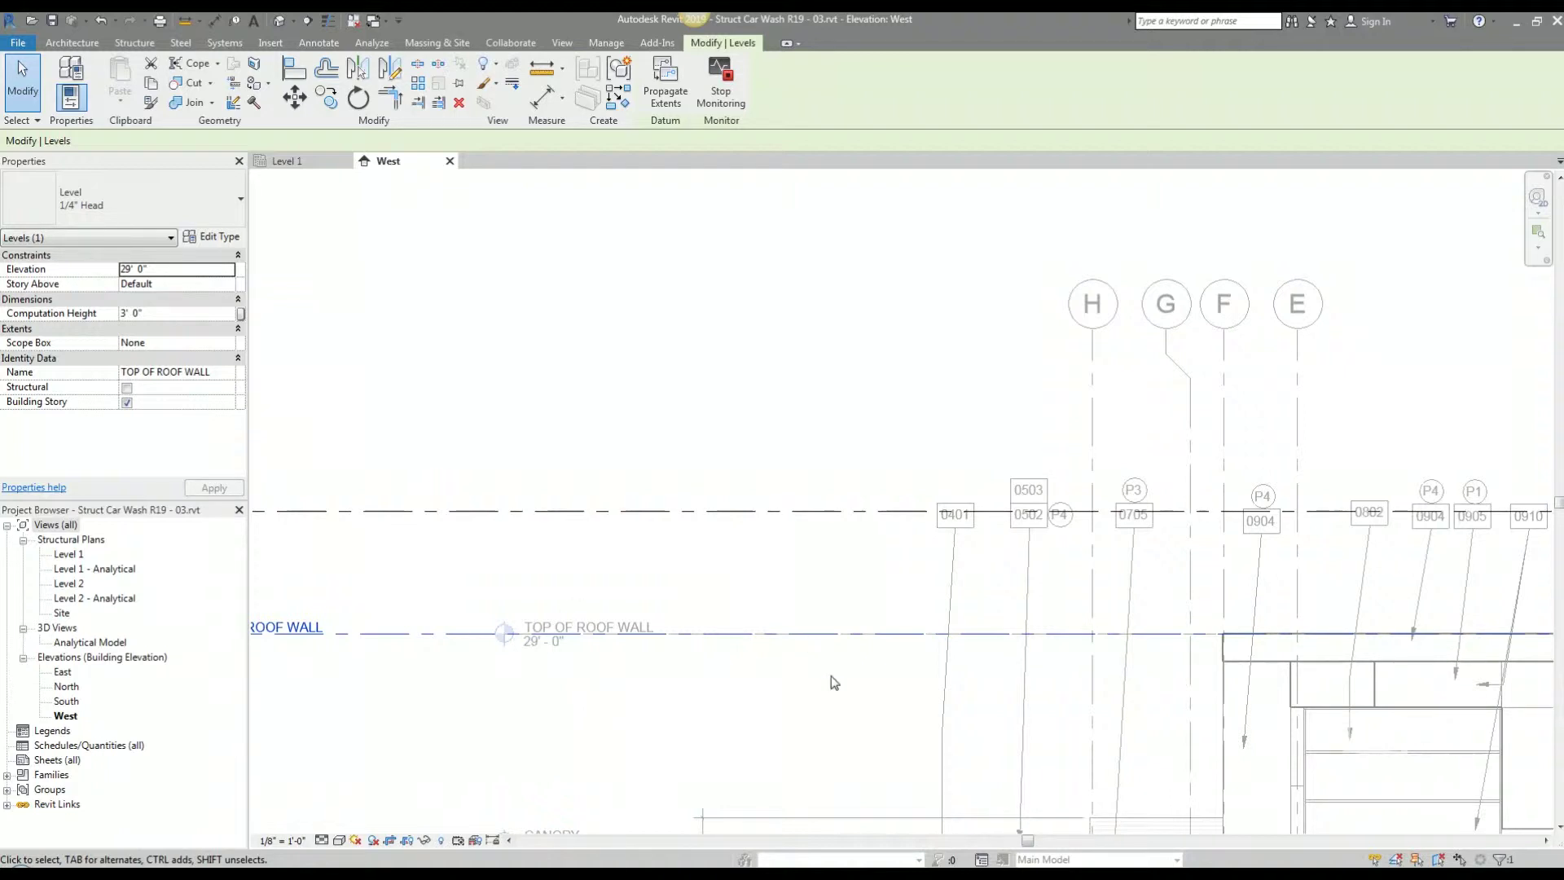
{"action": "scroll", "coordinate": [619, 711], "scroll_direction": "down", "scroll_amount": 2}
Step: Try setting the monitored TOP OF ROOF WALL level's elevation to 26'-0", dismiss the coordination alert, and undo the change
{"action": "middle_click_drag", "start_coordinate": [619, 712], "coordinate": [887, 727]}
{"action": "scroll", "coordinate": [819, 693], "scroll_direction": "up", "scroll_amount": 1}
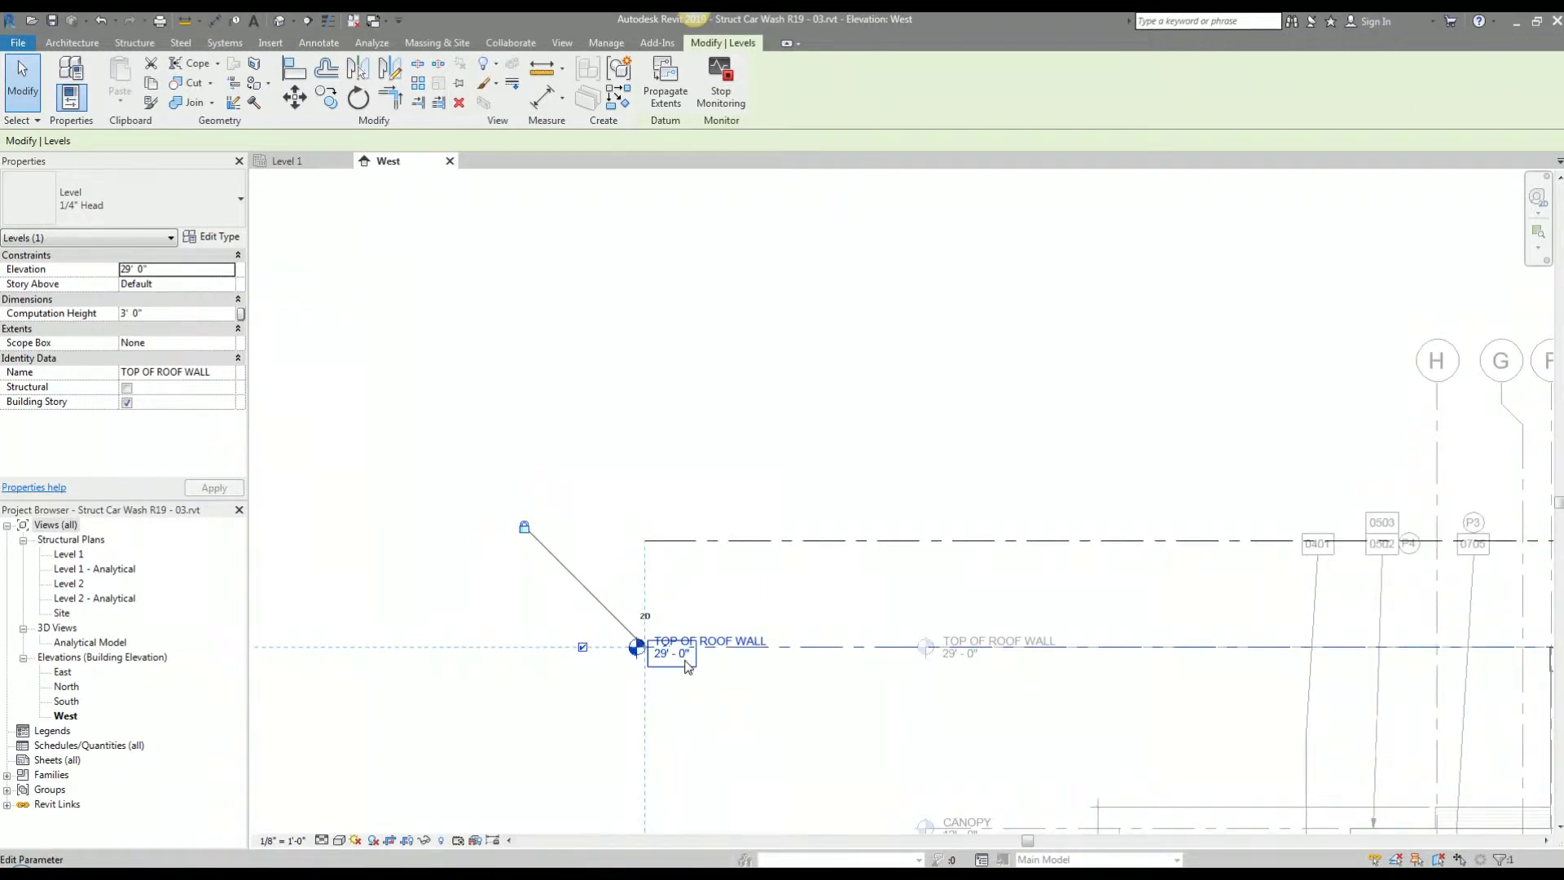
{"action": "left_click", "coordinate": [691, 670]}
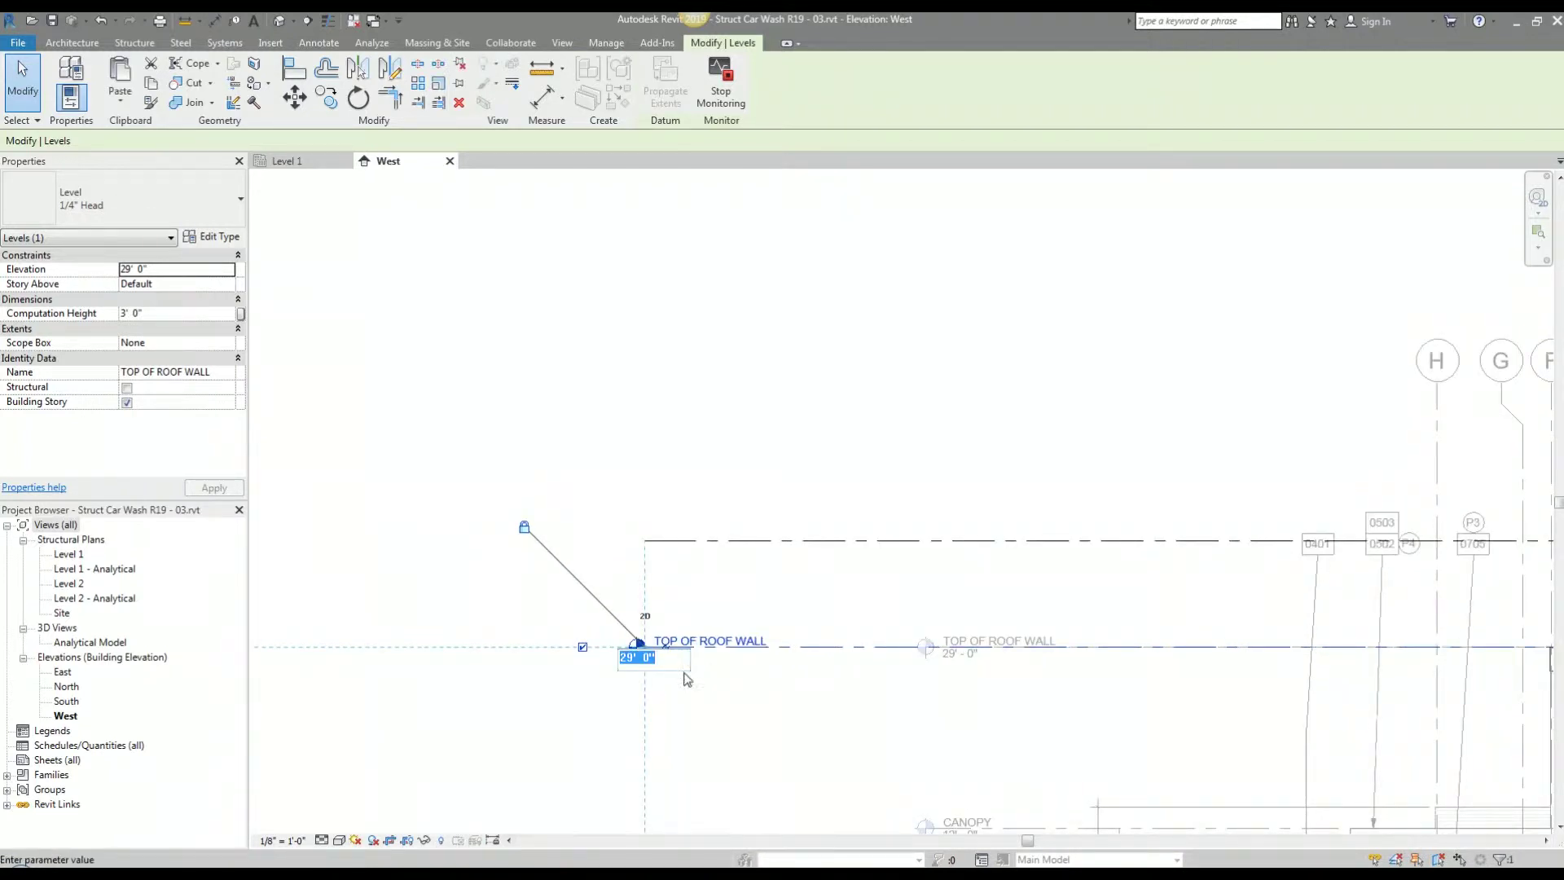
{"action": "type", "text": "26"}
{"action": "key", "text": "Return"}
{"action": "left_click_drag", "start_coordinate": [1381, 790], "coordinate": [796, 466]}
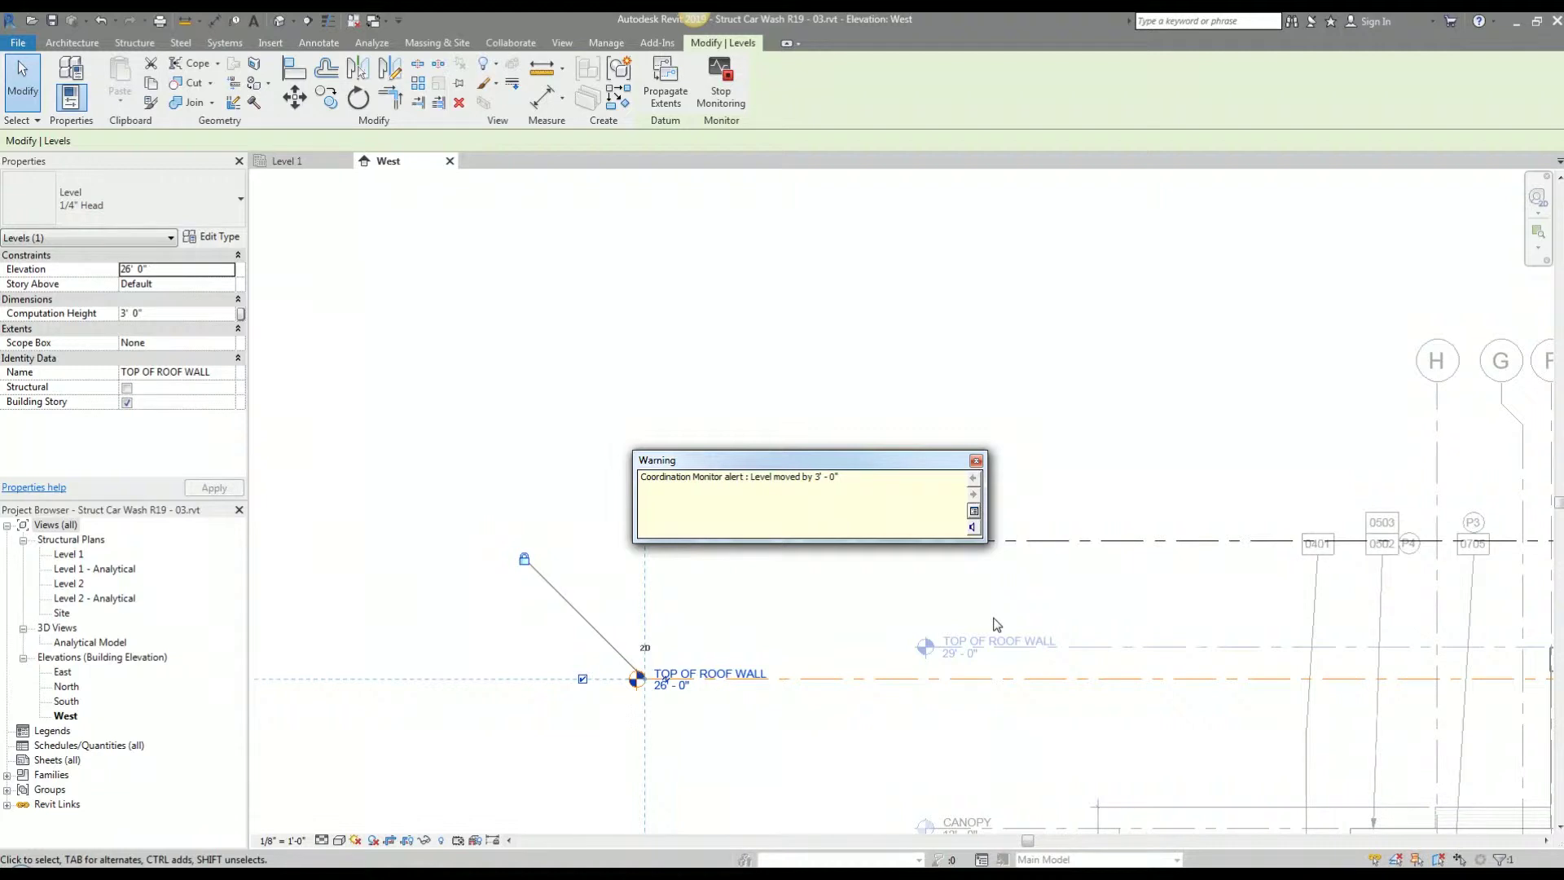
{"action": "left_click", "coordinate": [976, 460]}
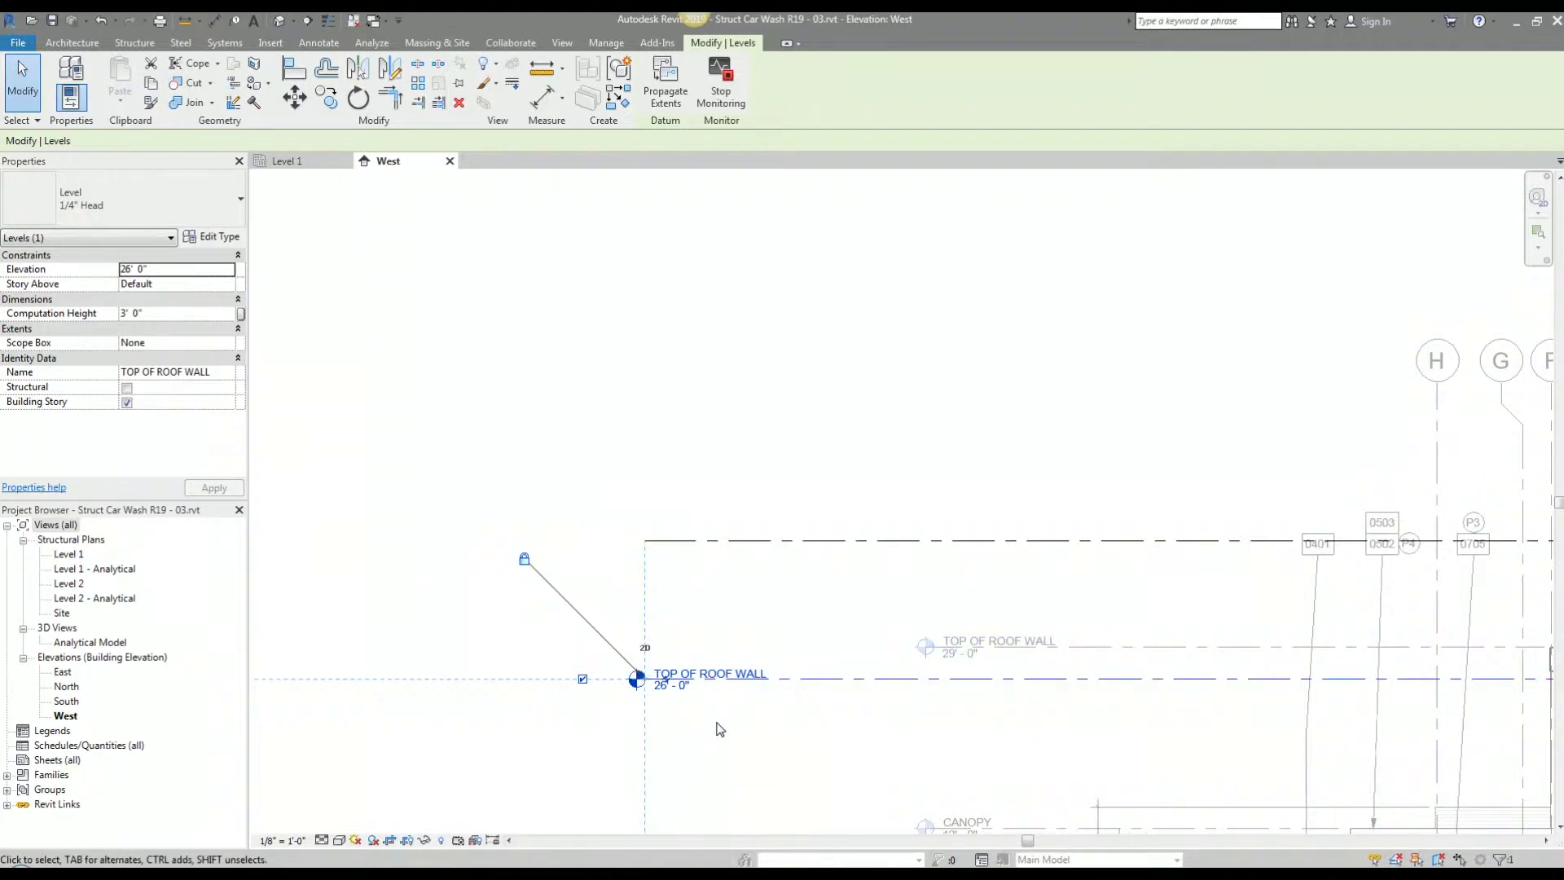
{"action": "left_click", "coordinate": [725, 715]}
{"action": "scroll", "coordinate": [725, 714], "scroll_direction": "down", "scroll_amount": 5}
{"action": "scroll", "coordinate": [499, 601], "scroll_direction": "up", "scroll_amount": 6}
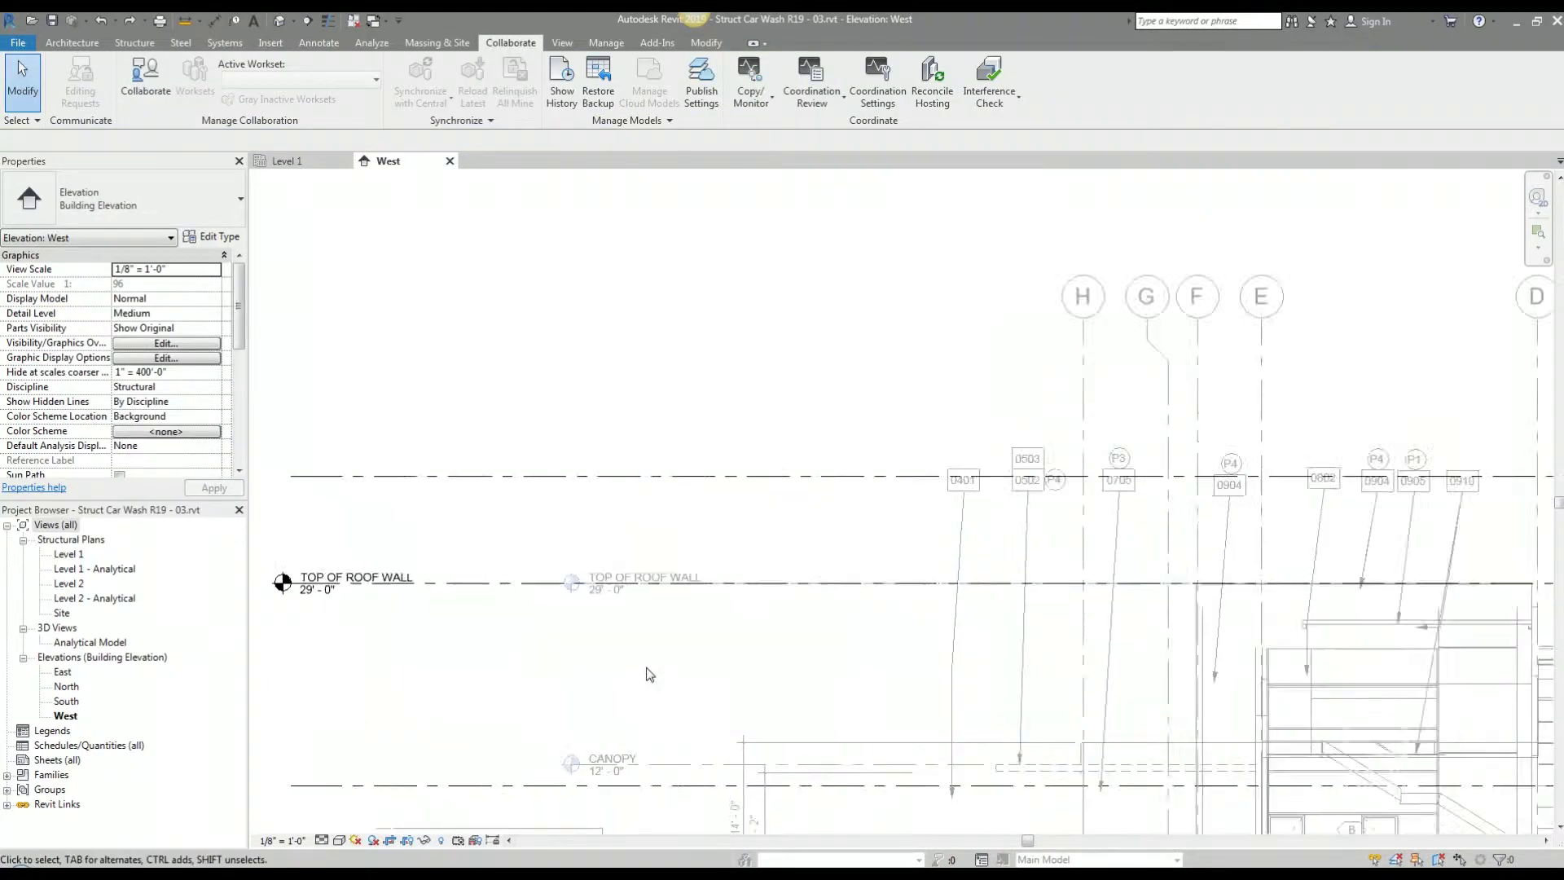
Step: Start Copy/Monitor on the linked architectural model and monitor Level 3 against the link's TOW 5 level
{"action": "scroll", "coordinate": [877, 524], "scroll_direction": "down", "scroll_amount": 5}
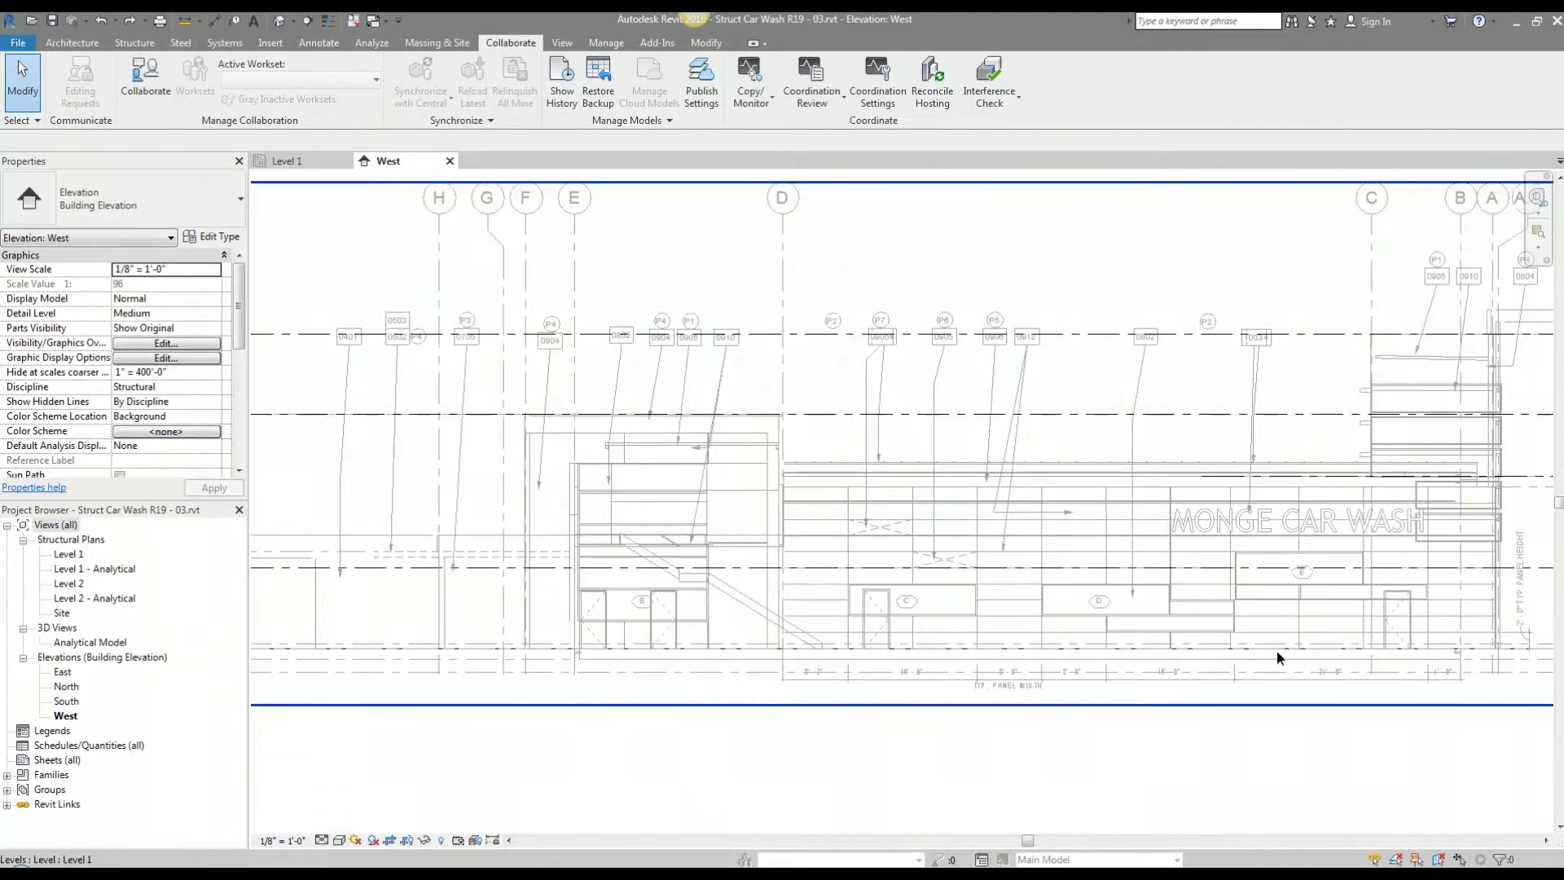
{"action": "scroll", "coordinate": [1092, 374], "scroll_direction": "up", "scroll_amount": 2}
{"action": "scroll", "coordinate": [1092, 374], "scroll_direction": "up", "scroll_amount": 5}
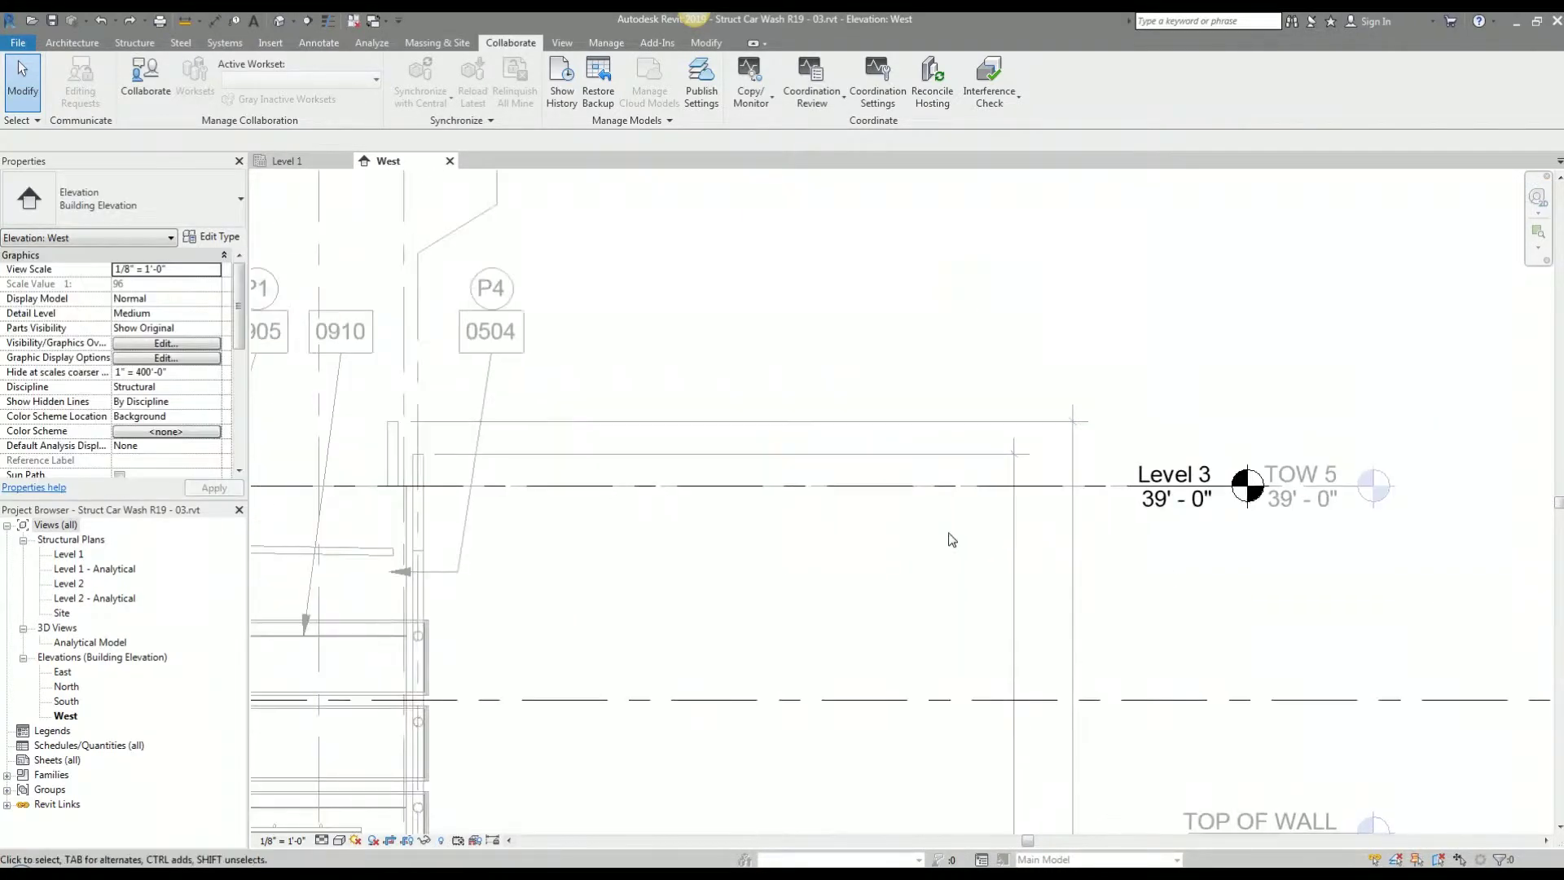
{"action": "left_click", "coordinate": [930, 497]}
{"action": "left_click", "coordinate": [837, 587]}
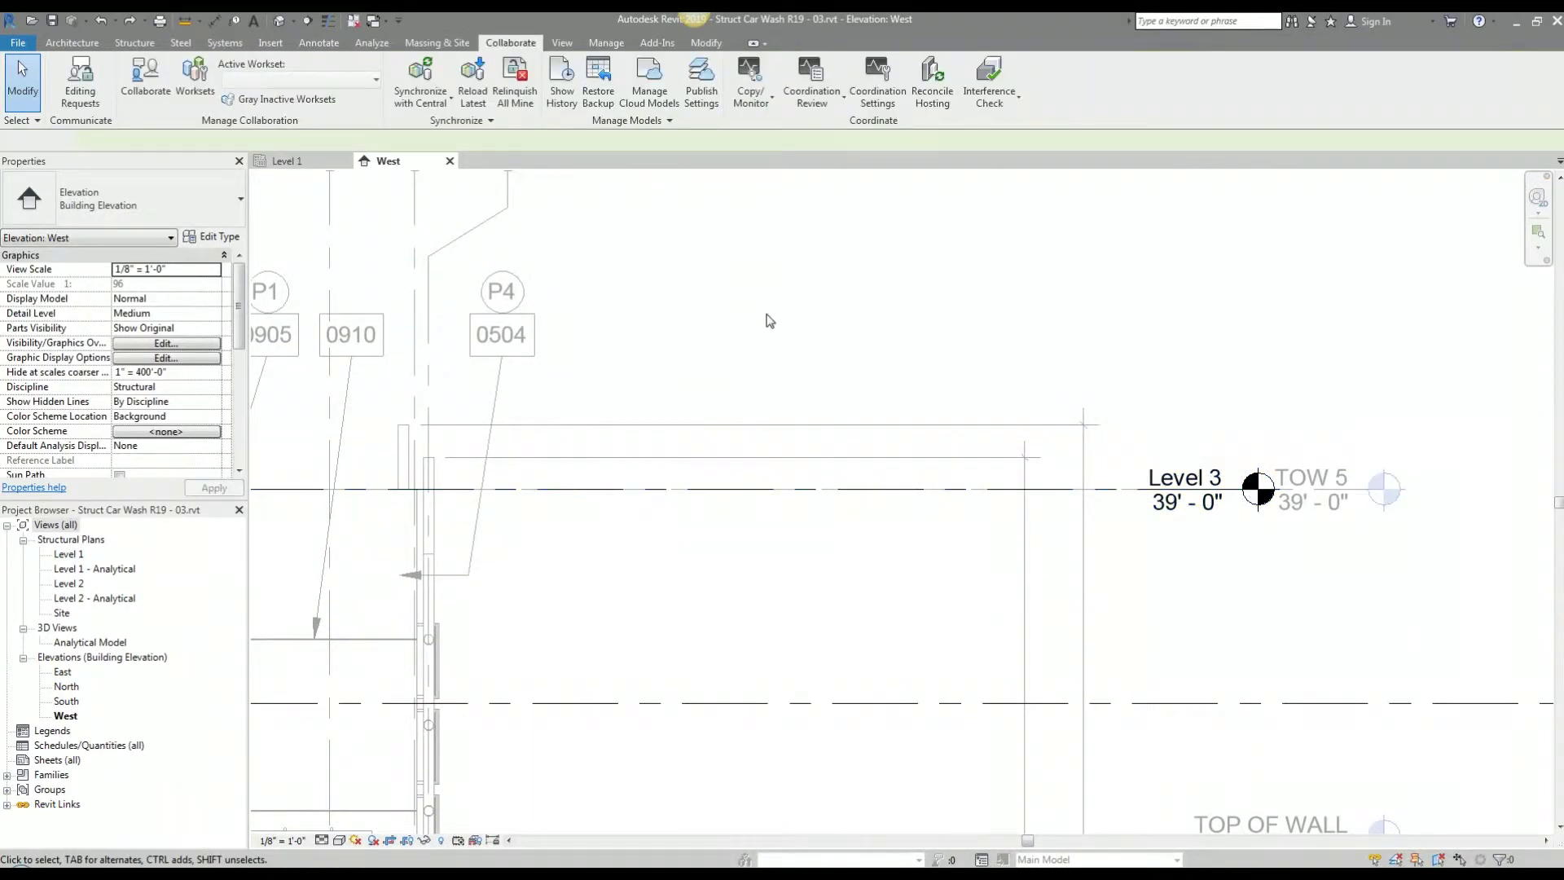
{"action": "left_click", "coordinate": [743, 106]}
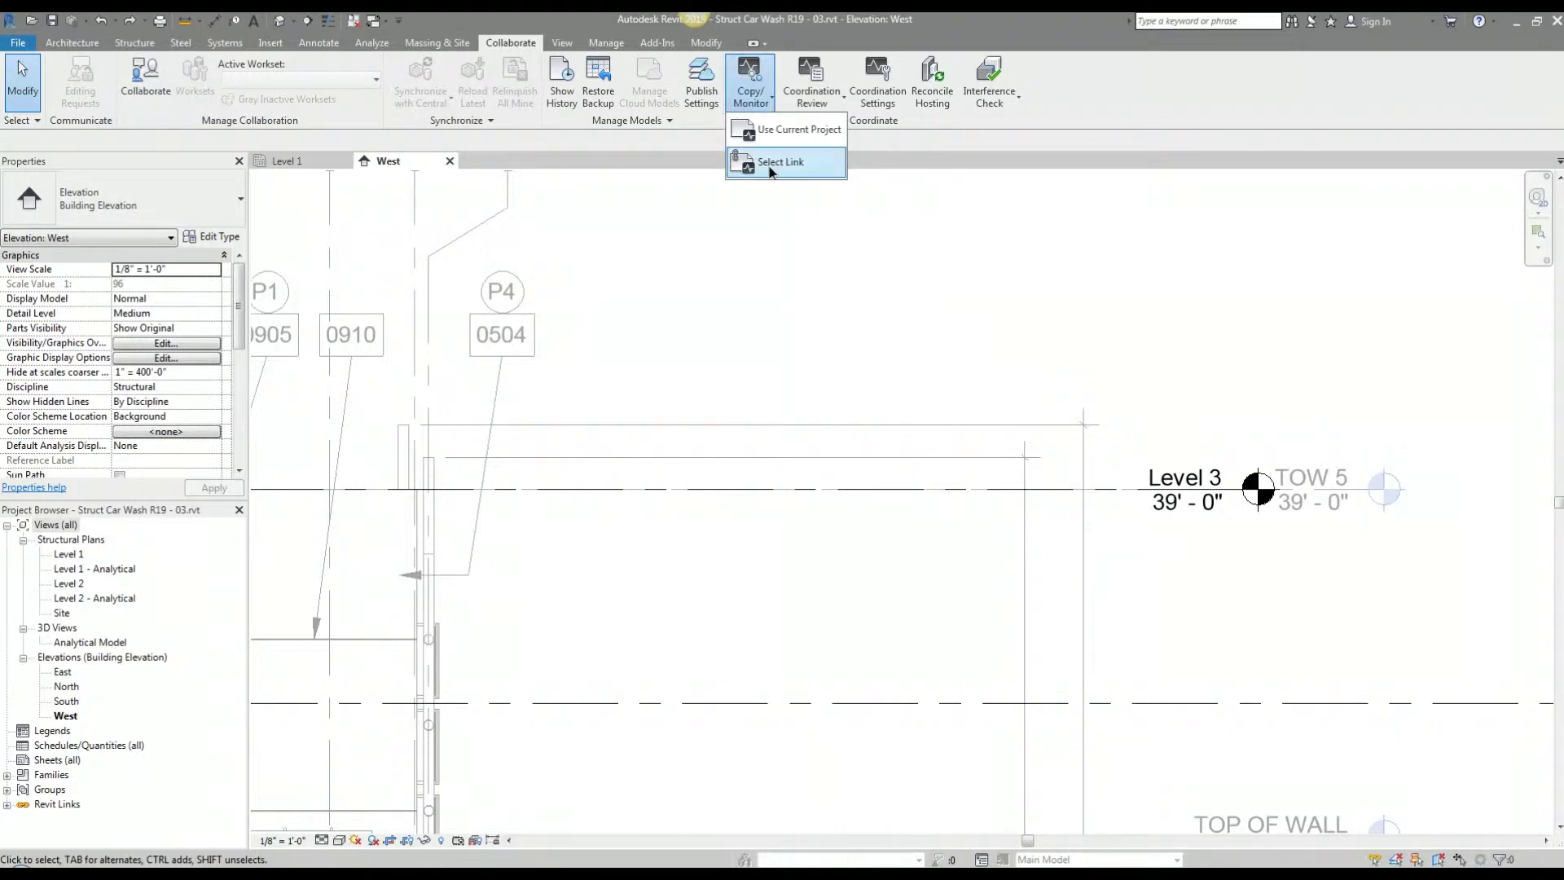
{"action": "left_click", "coordinate": [771, 163]}
{"action": "left_click", "coordinate": [137, 81]}
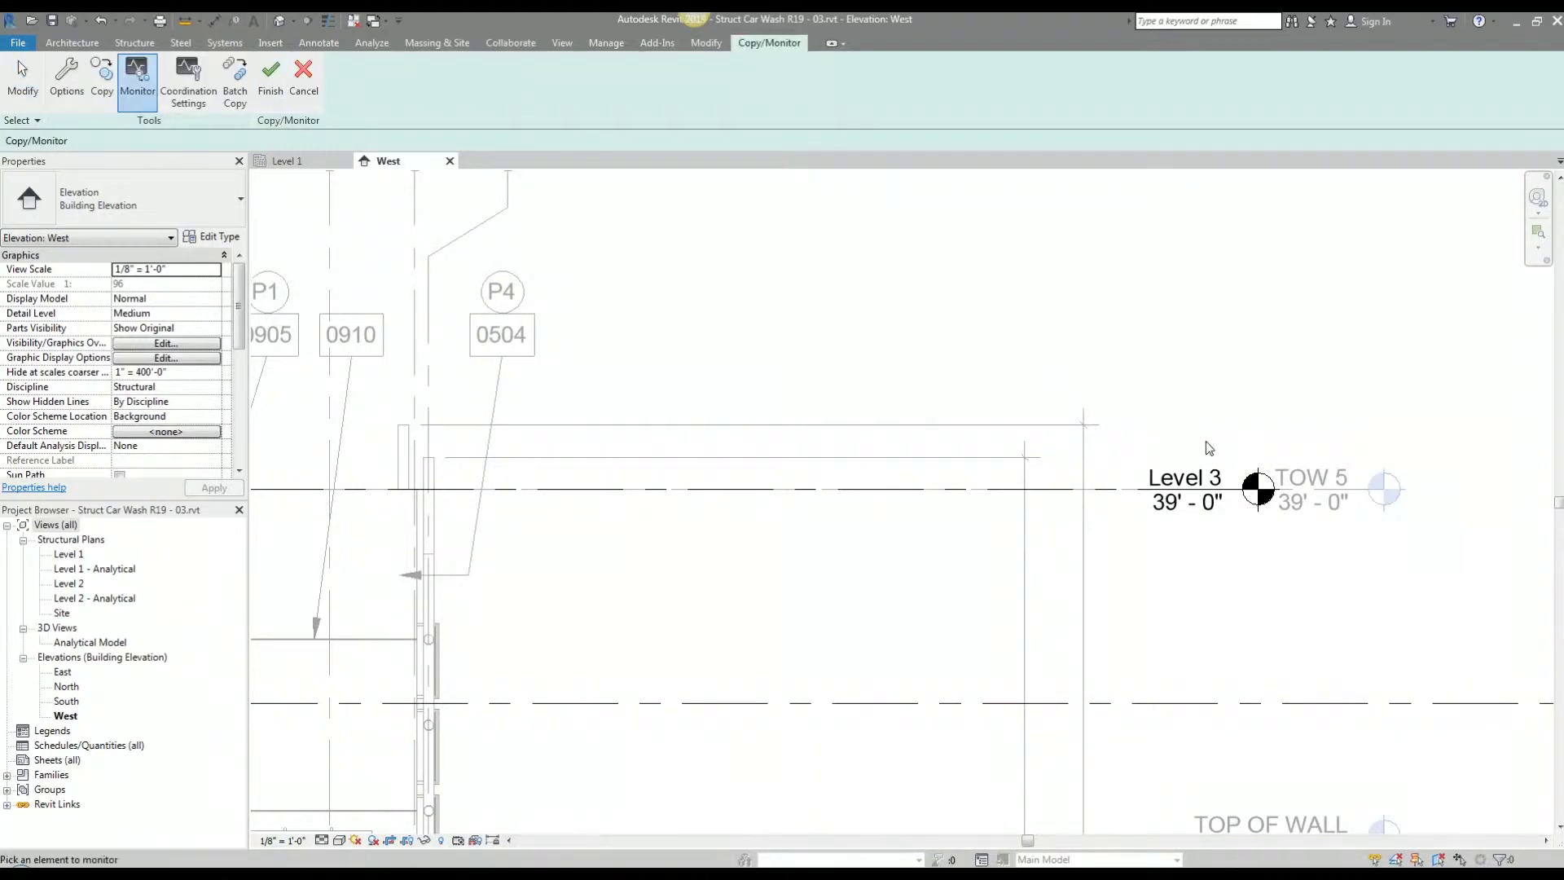
{"action": "scroll", "coordinate": [1209, 448], "scroll_direction": "down", "scroll_amount": 5}
{"action": "scroll", "coordinate": [1123, 495], "scroll_direction": "up", "scroll_amount": 4}
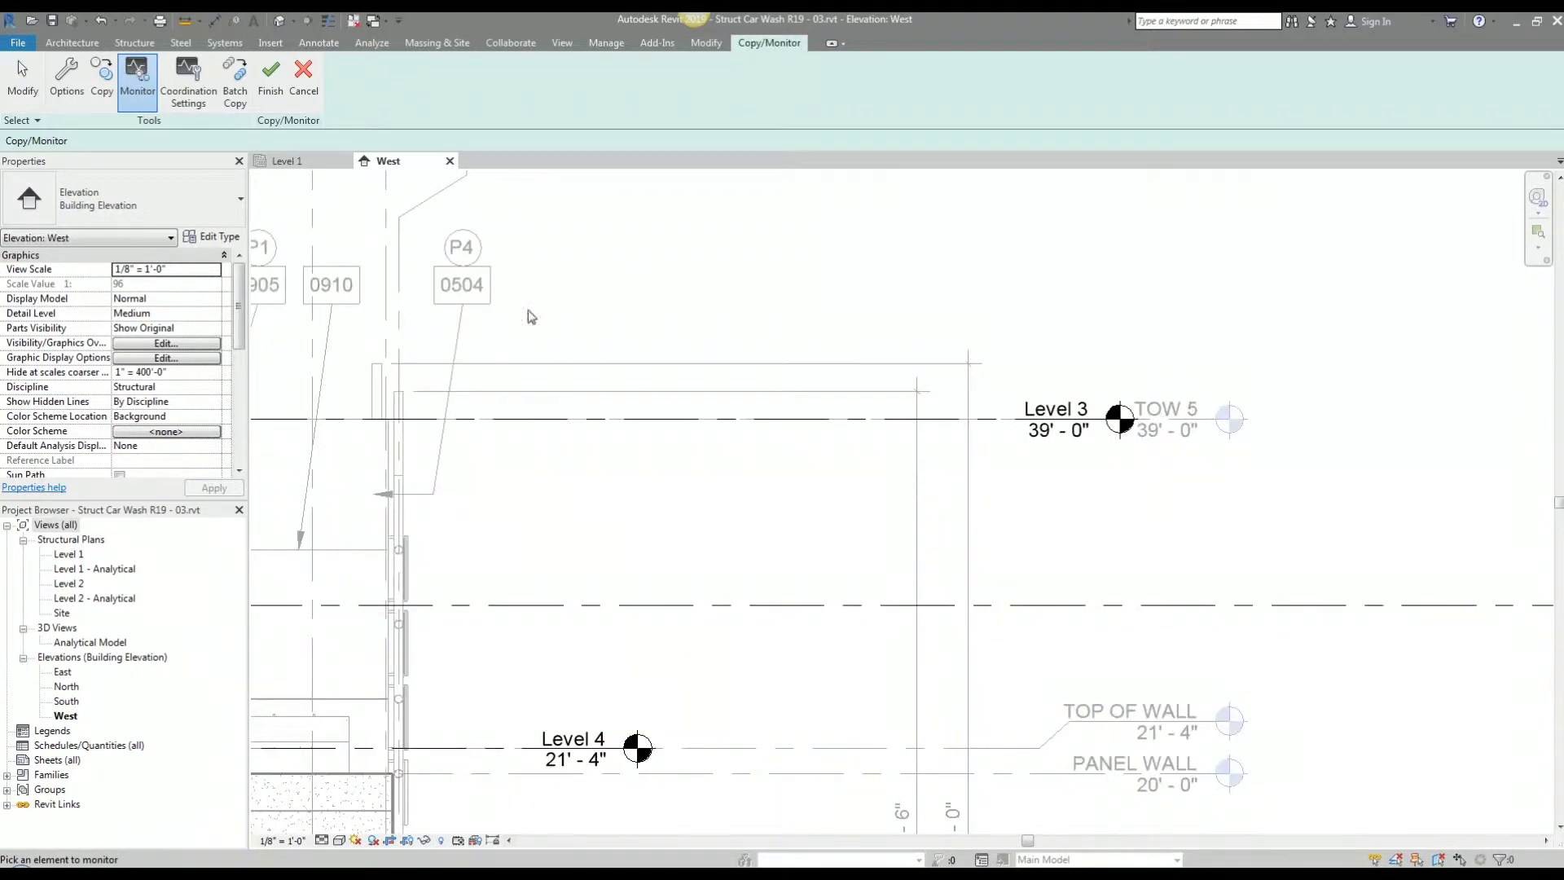
{"action": "left_click", "coordinate": [1072, 413]}
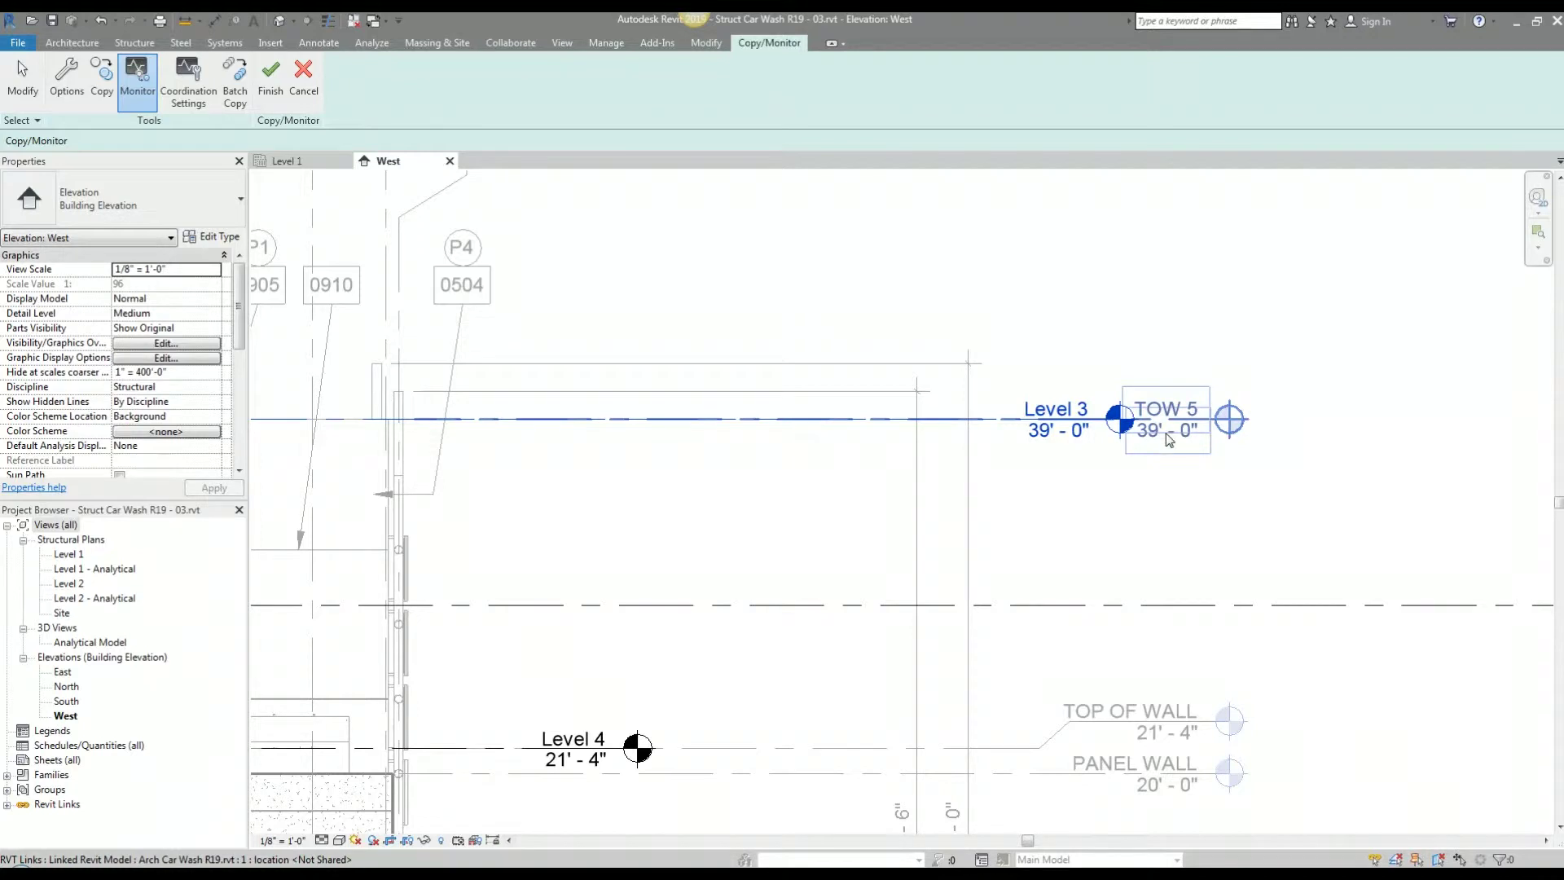
Step: Inspect the monitor symbol on Level 3 near grid D
{"action": "scroll", "coordinate": [1186, 430], "scroll_direction": "down", "scroll_amount": 4}
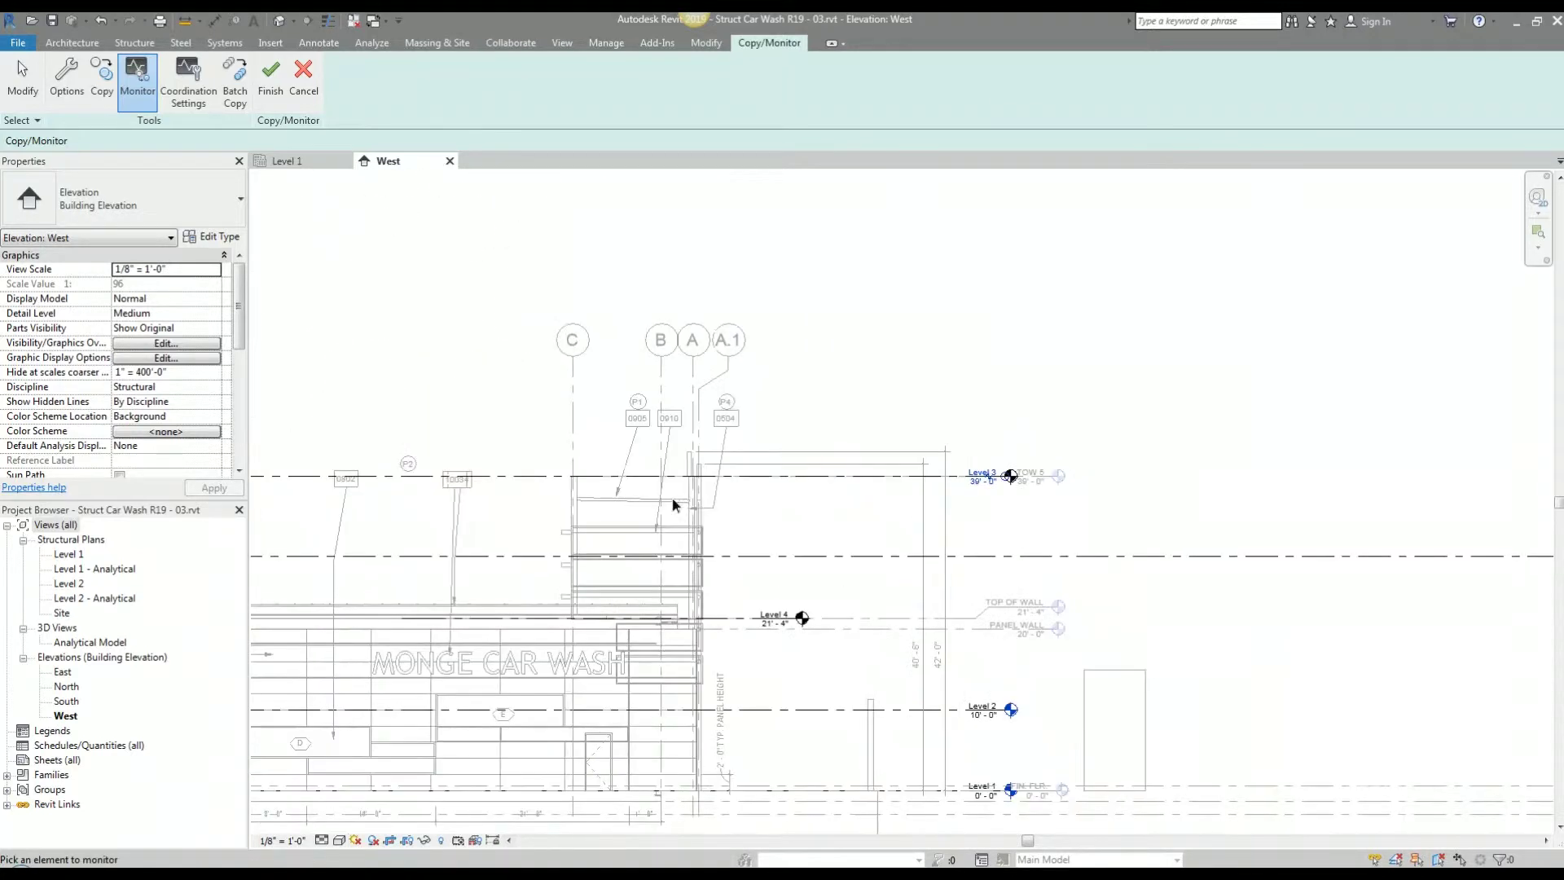
{"action": "scroll", "coordinate": [542, 481], "scroll_direction": "up", "scroll_amount": 3}
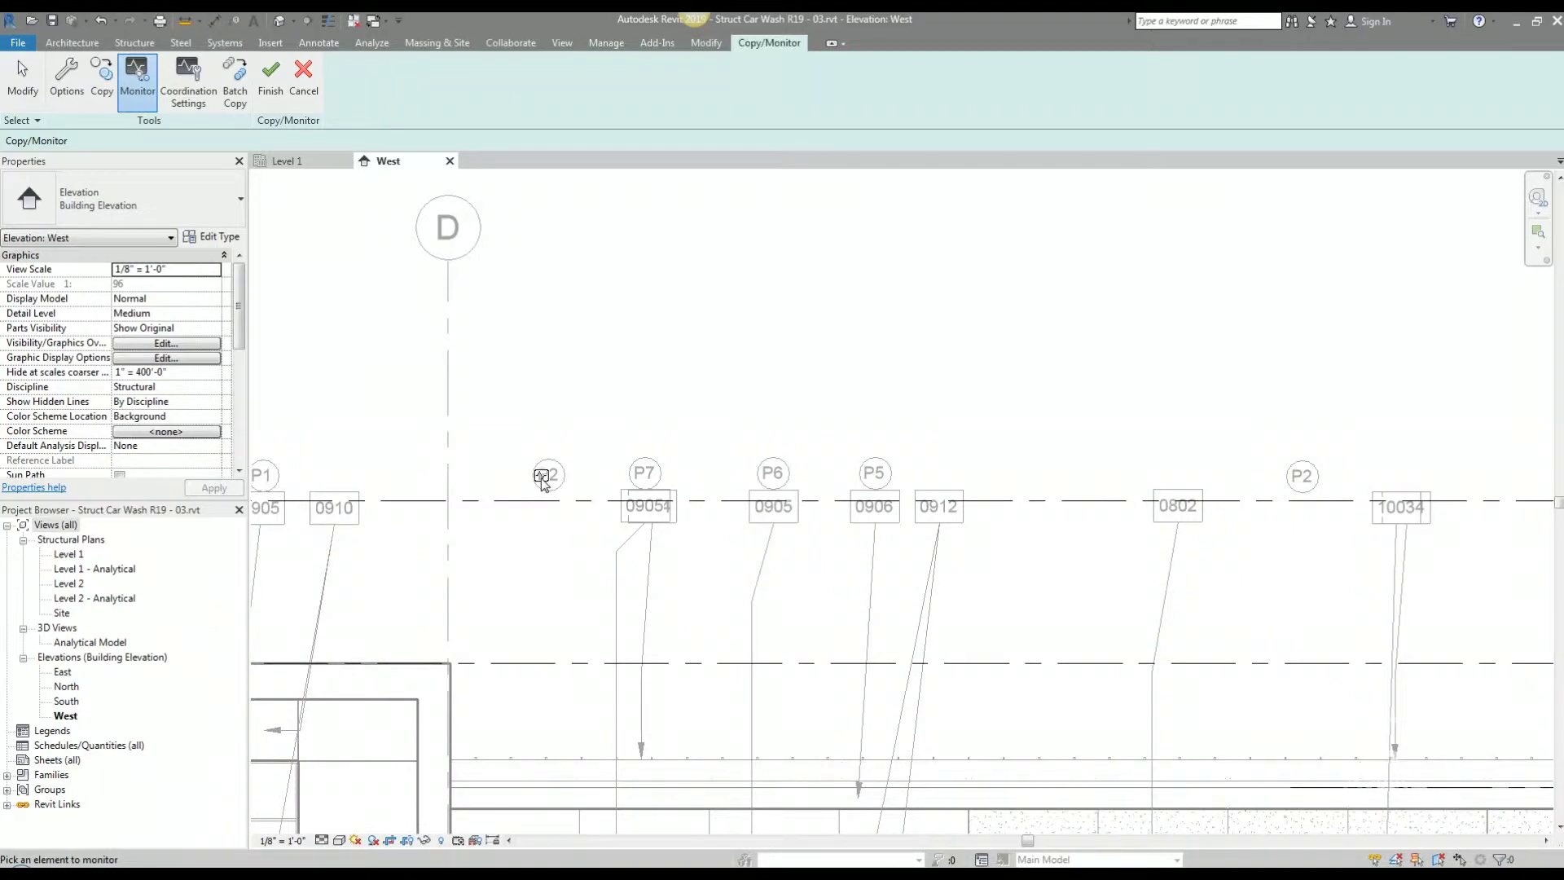
{"action": "scroll", "coordinate": [543, 481], "scroll_direction": "down", "scroll_amount": 2}
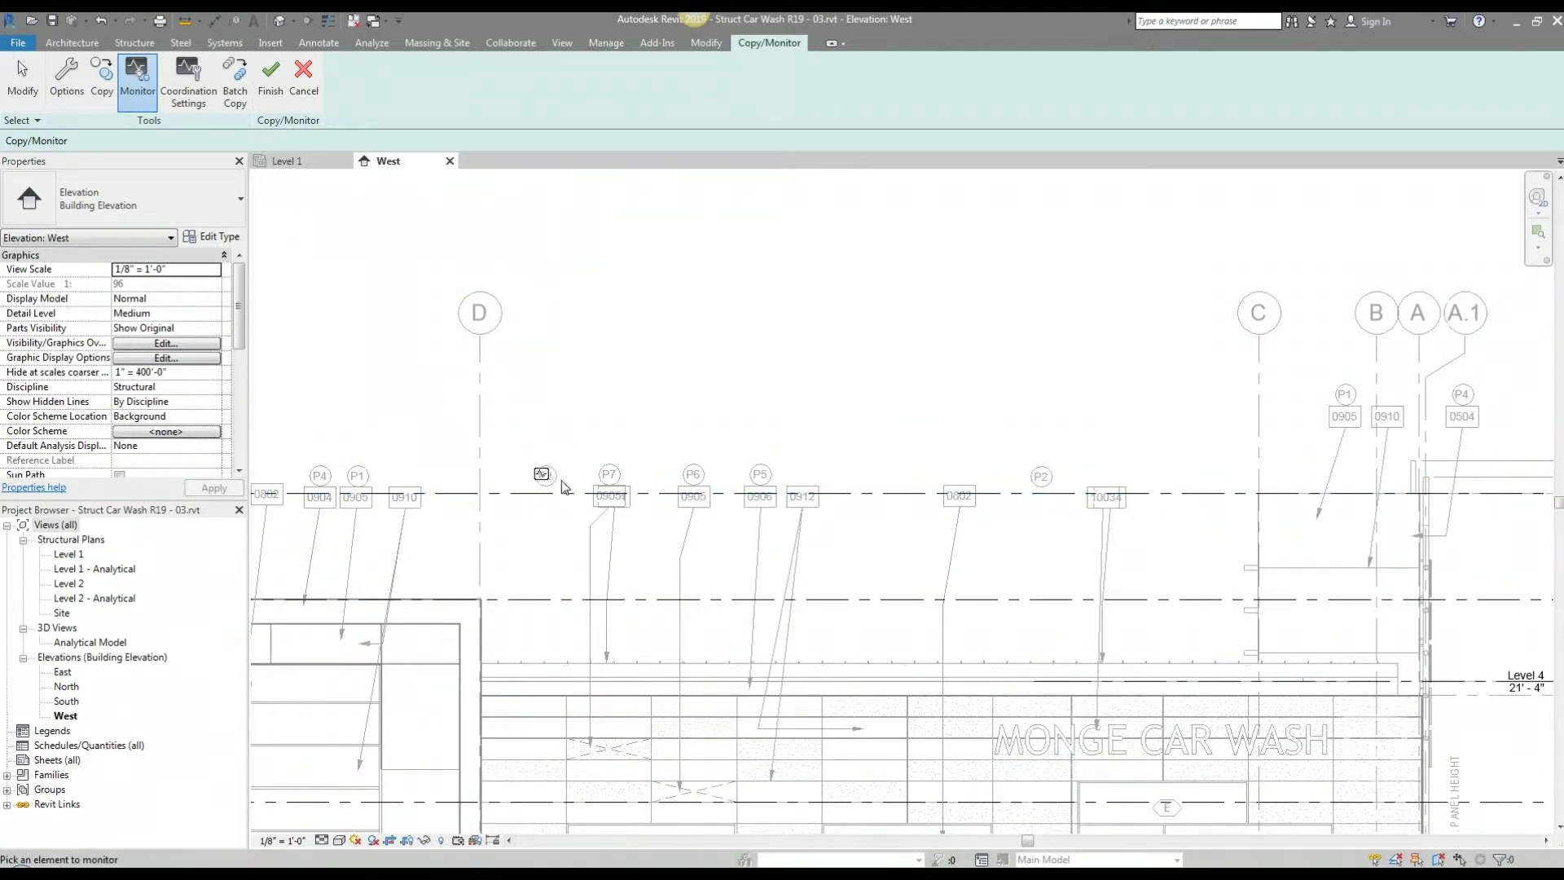
Step: Monitor Level 4 against the linked architectural model's TOP OF WALL level
{"action": "scroll", "coordinate": [562, 486], "scroll_direction": "down", "scroll_amount": 3}
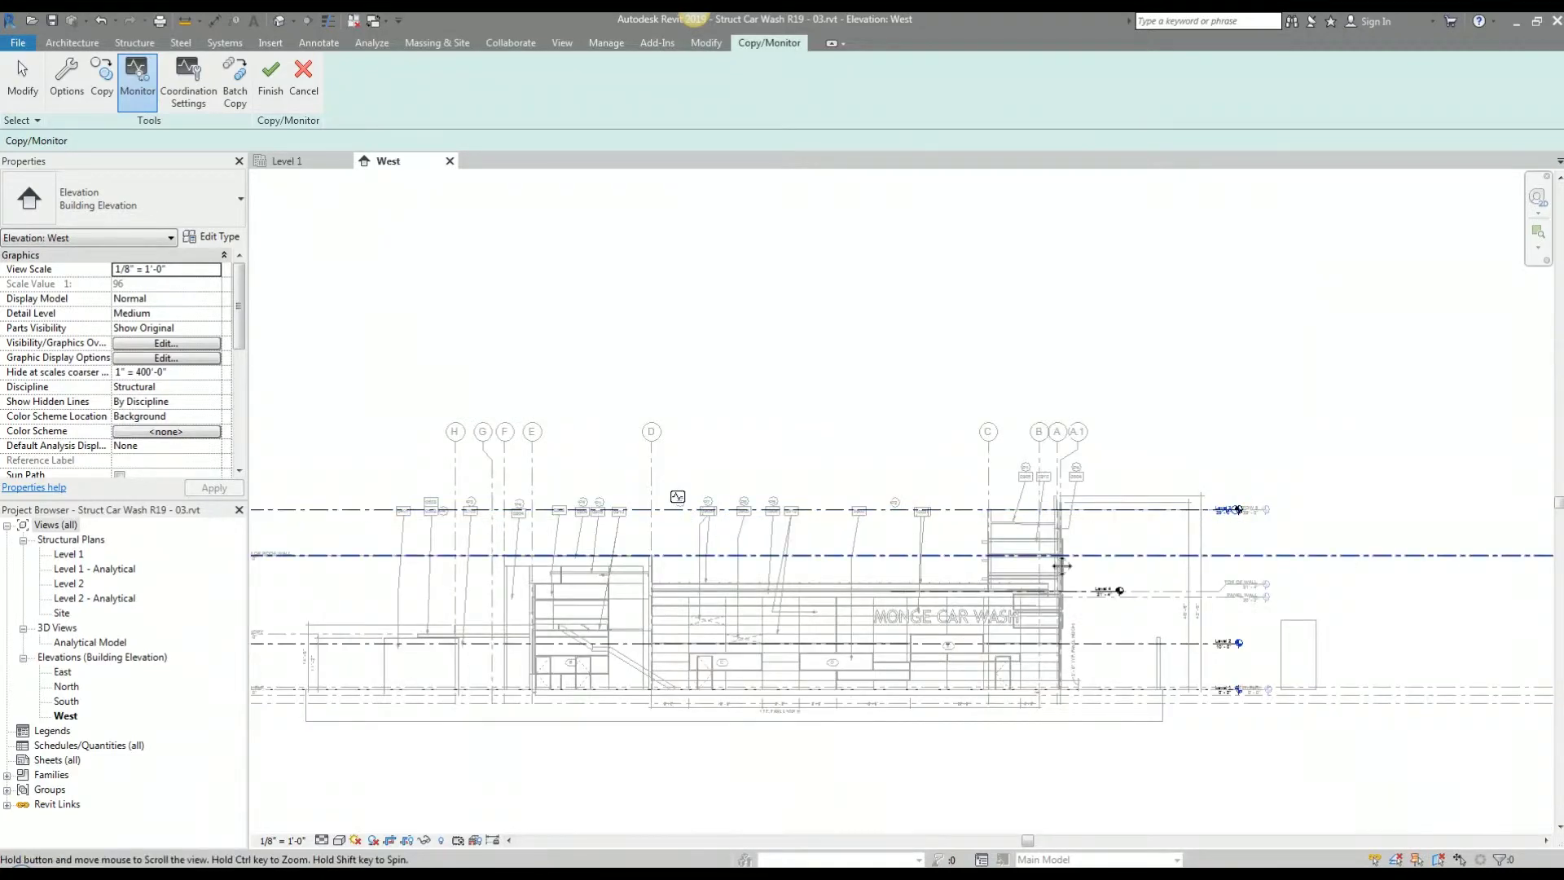
{"action": "middle_click_drag", "start_coordinate": [1061, 566], "coordinate": [795, 568]}
{"action": "scroll", "coordinate": [986, 501], "scroll_direction": "up", "scroll_amount": 2}
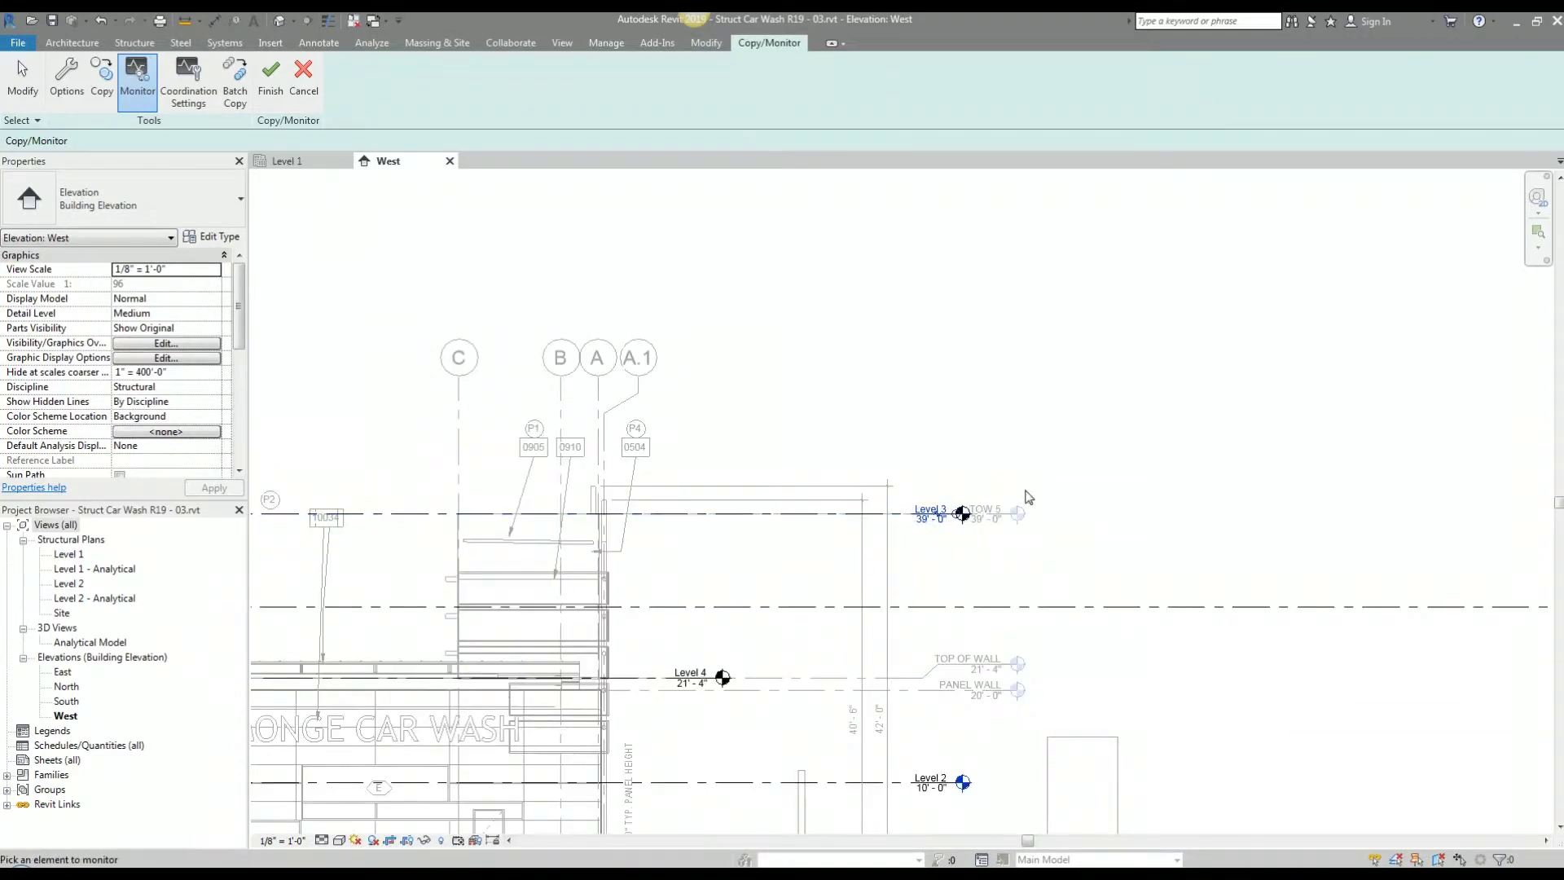
{"action": "scroll", "coordinate": [943, 583], "scroll_direction": "down", "scroll_amount": 1}
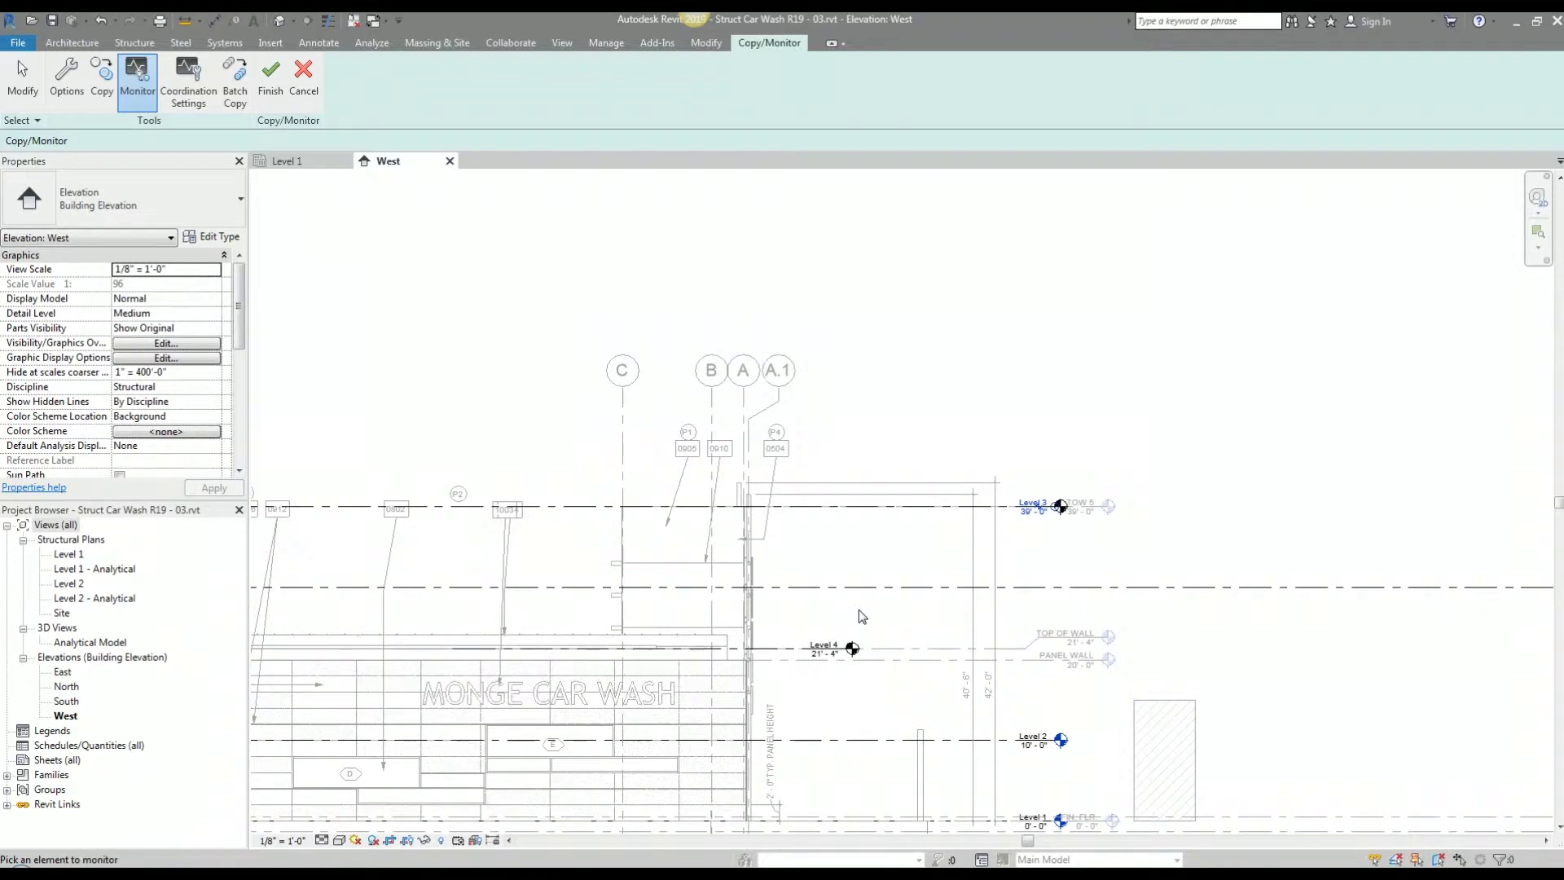
{"action": "scroll", "coordinate": [849, 628], "scroll_direction": "up", "scroll_amount": 2}
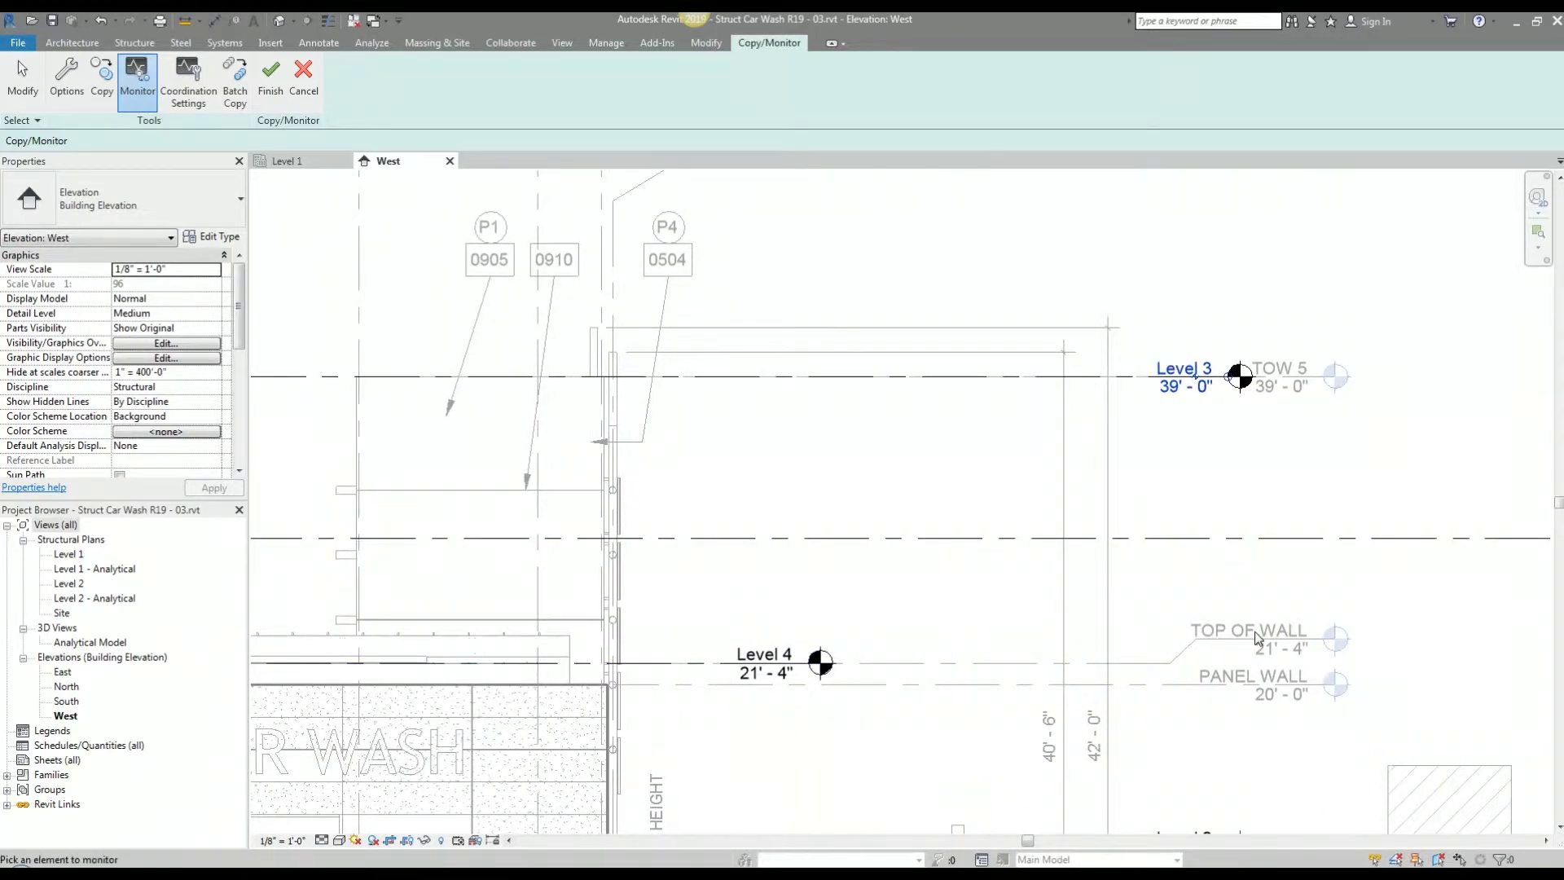
{"action": "left_click", "coordinate": [770, 655]}
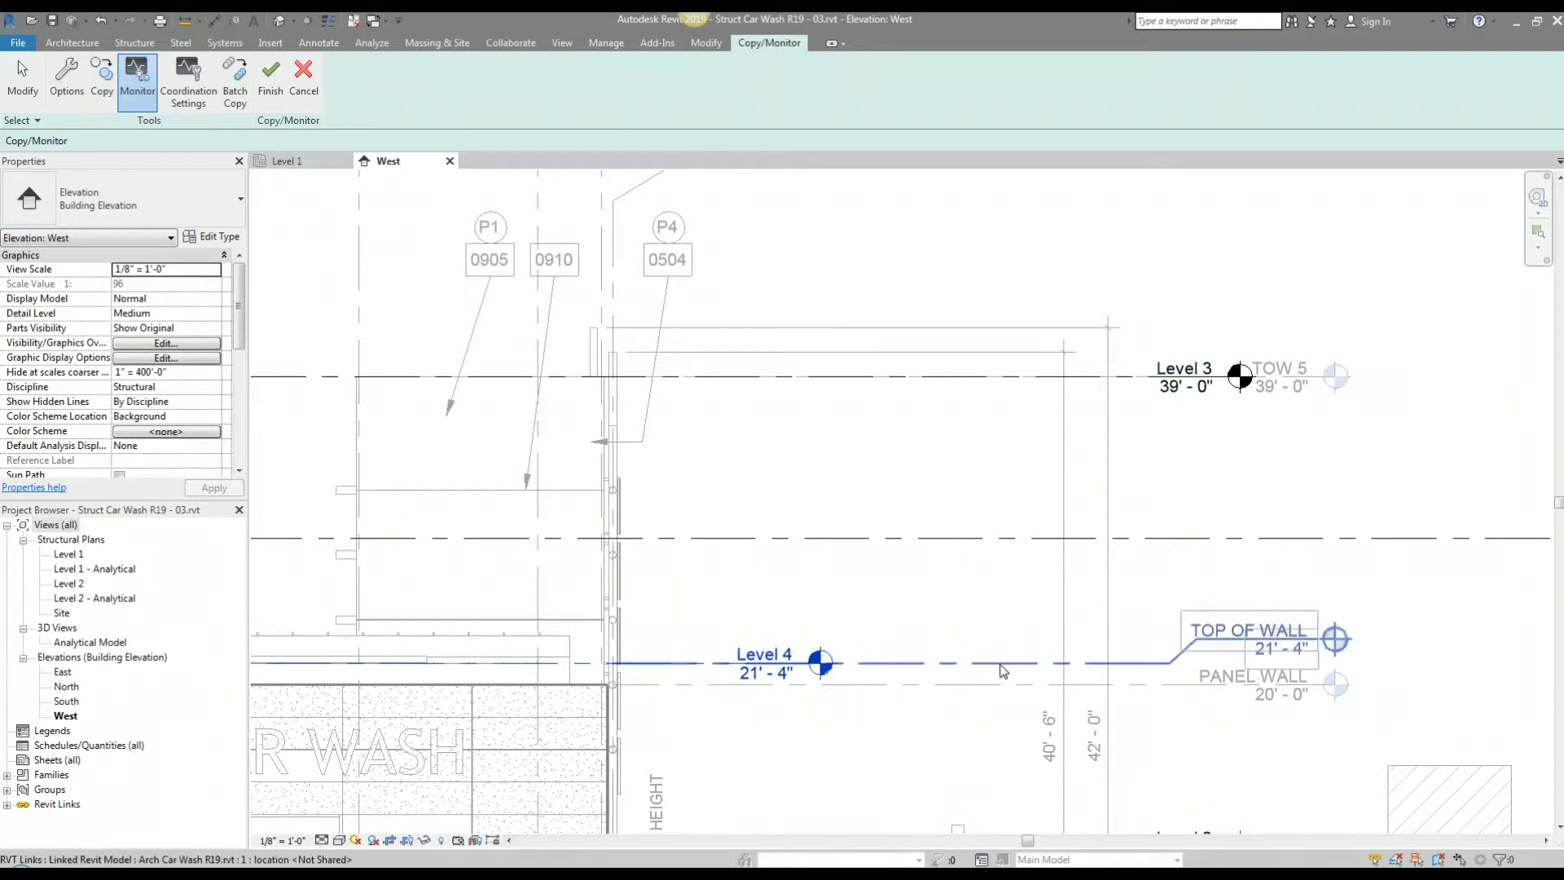
{"action": "left_click", "coordinate": [1003, 664]}
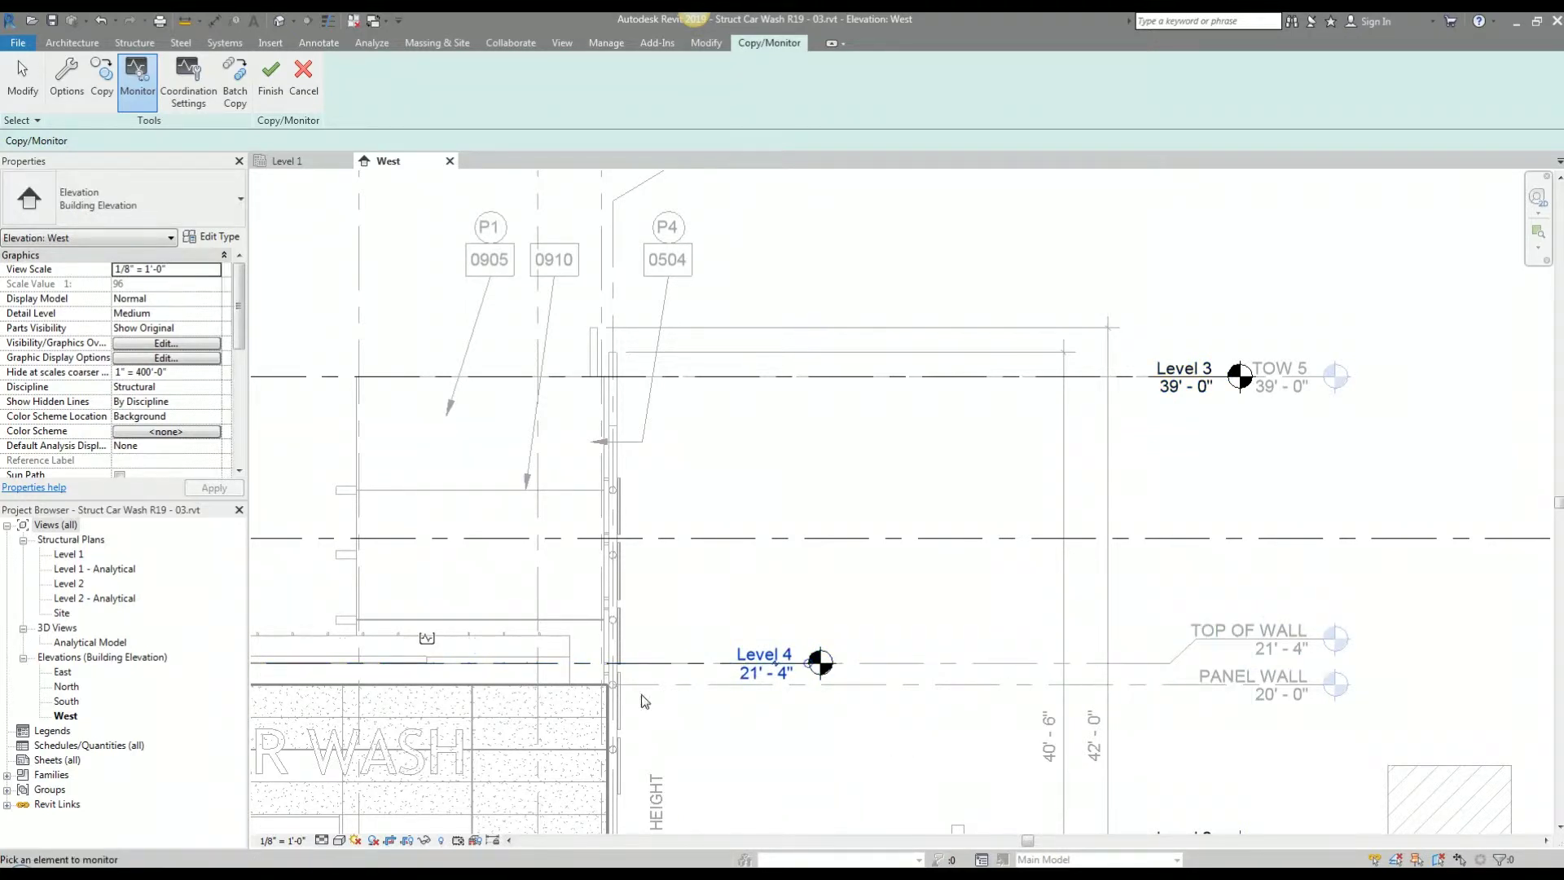
Step: Restart Copy/Monitor on the linked architectural model and monitor Level 1 against the link's FIN. FLR. level
{"action": "scroll", "coordinate": [926, 741], "scroll_direction": "down", "scroll_amount": 1}
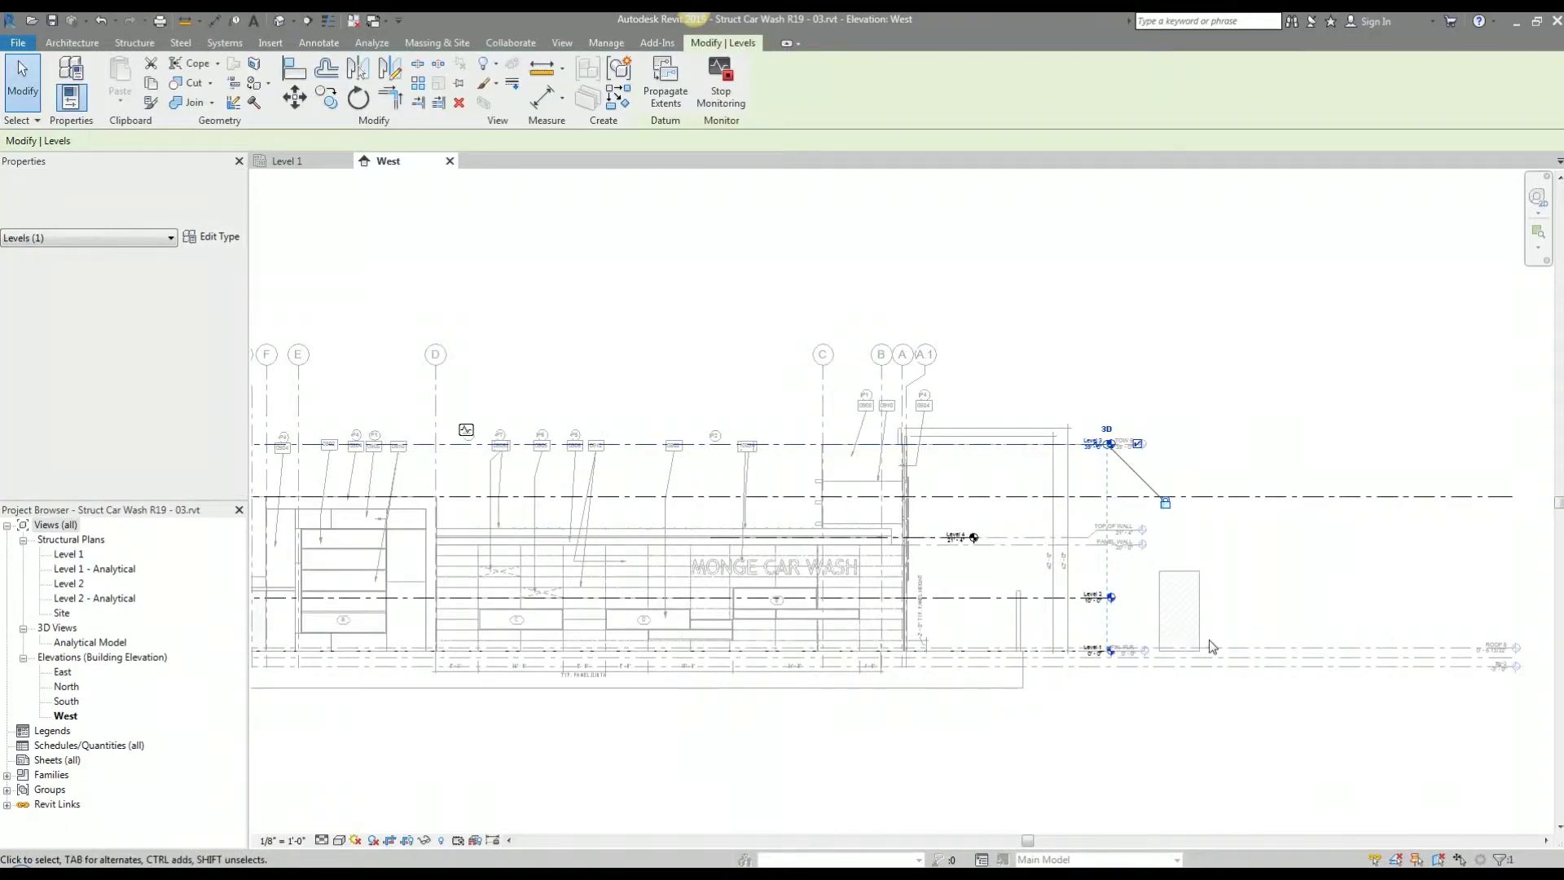
{"action": "scroll", "coordinate": [1209, 639], "scroll_direction": "up", "scroll_amount": 3}
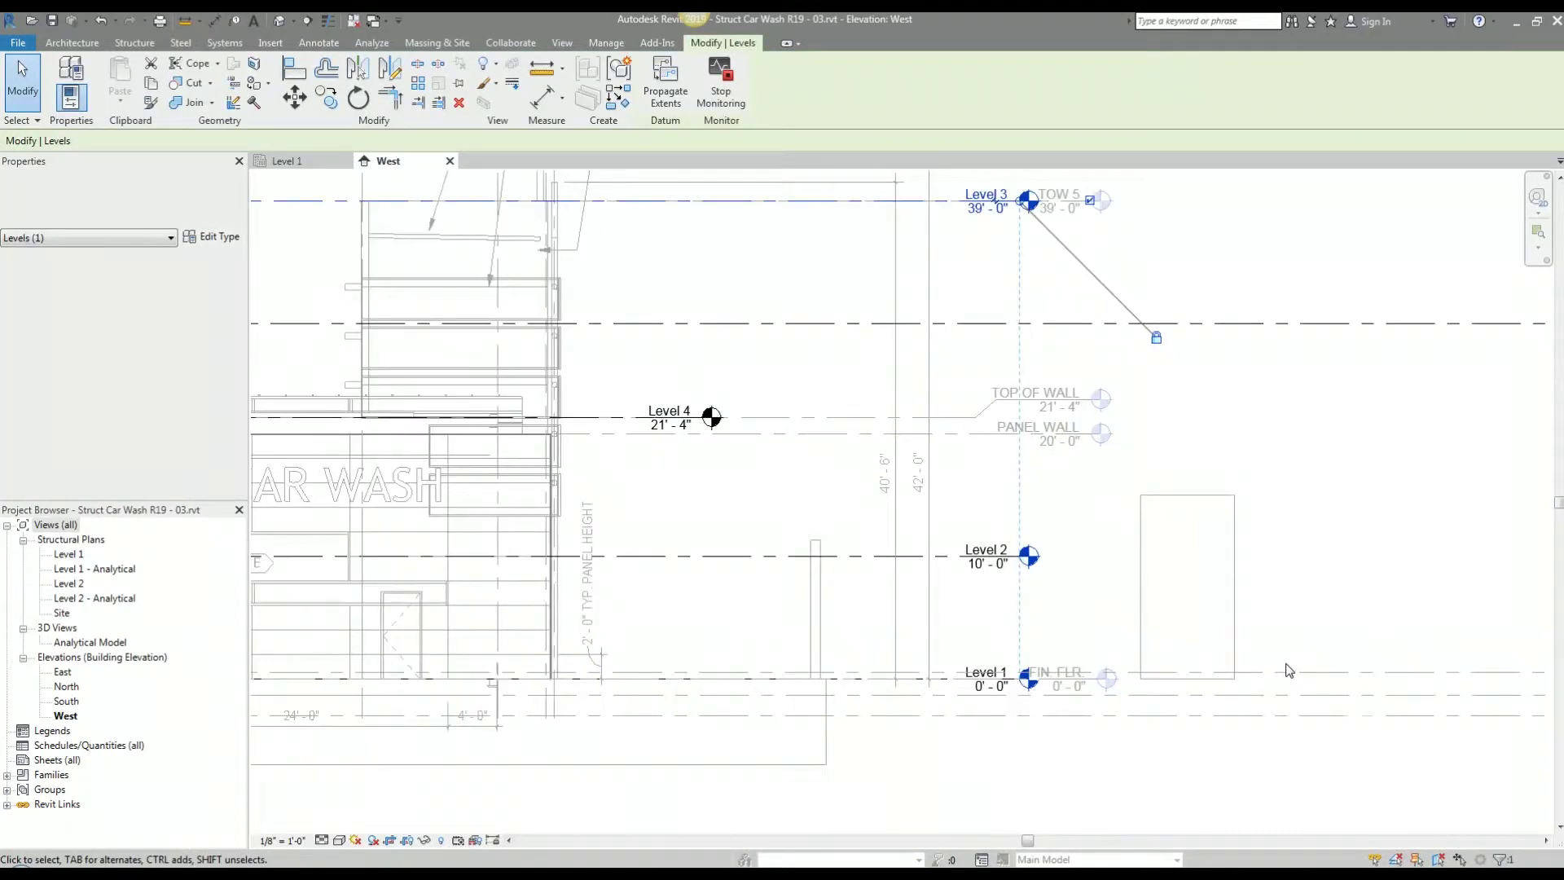
{"action": "scroll", "coordinate": [1070, 595], "scroll_direction": "up", "scroll_amount": 1}
{"action": "left_click", "coordinate": [1070, 596]}
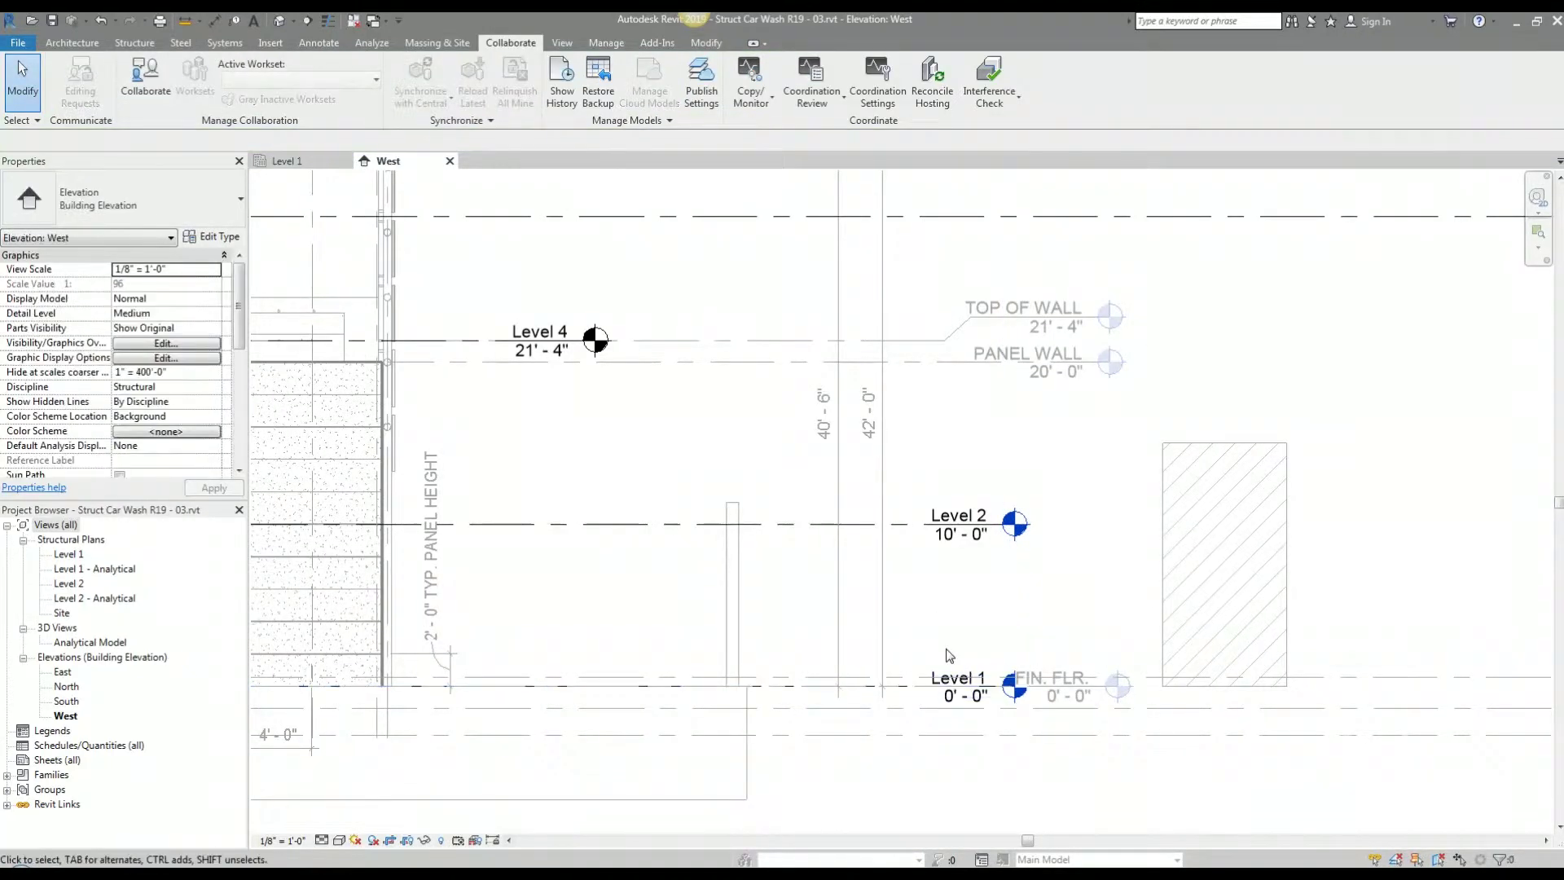
{"action": "left_click", "coordinate": [749, 81]}
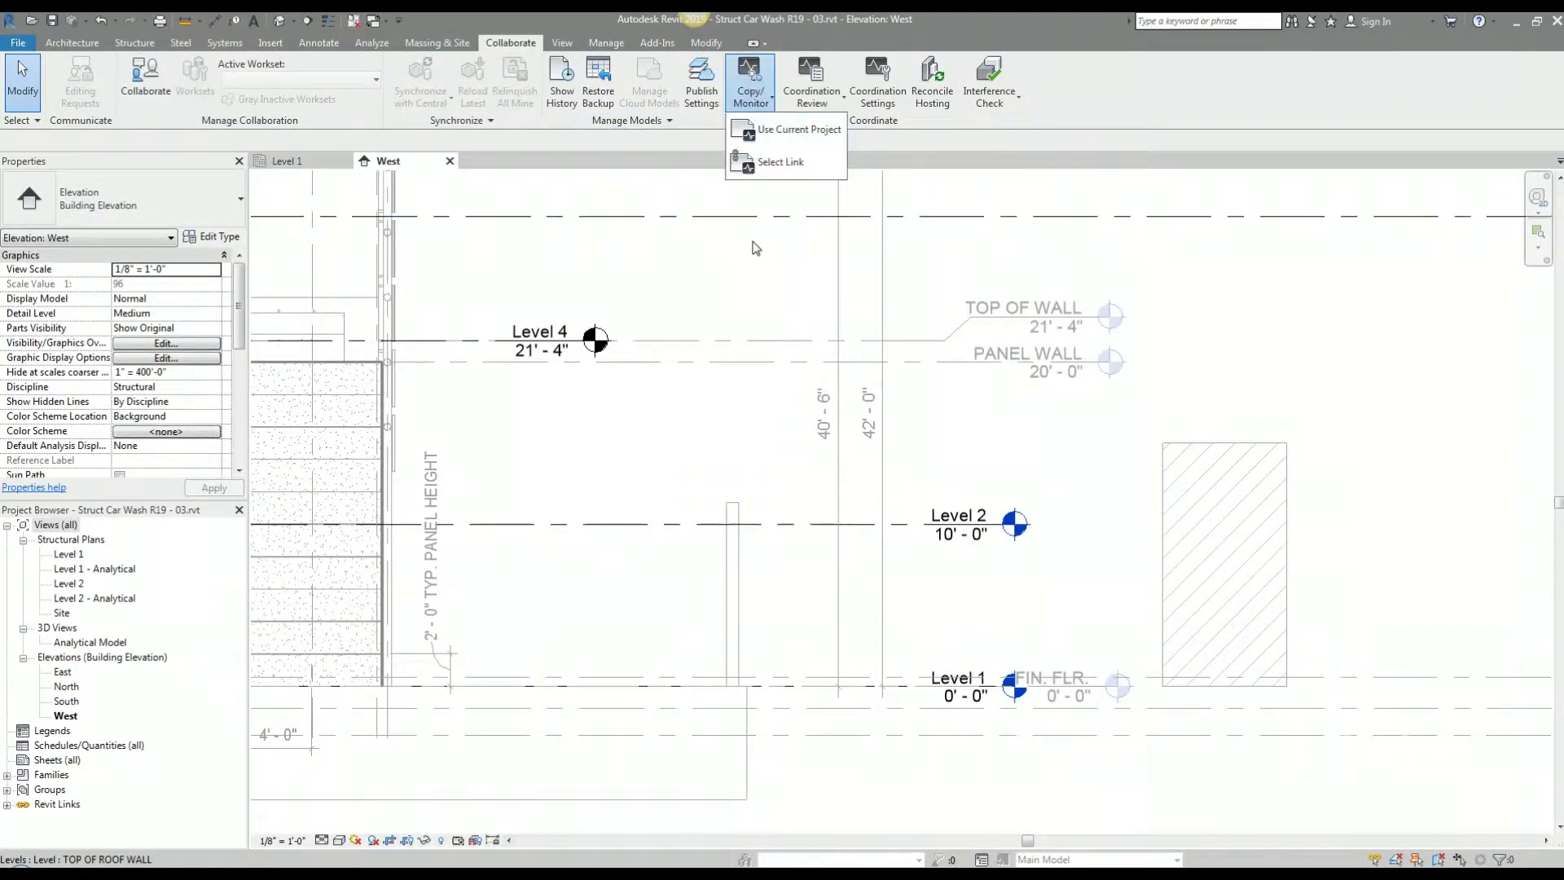
{"action": "left_click", "coordinate": [770, 160]}
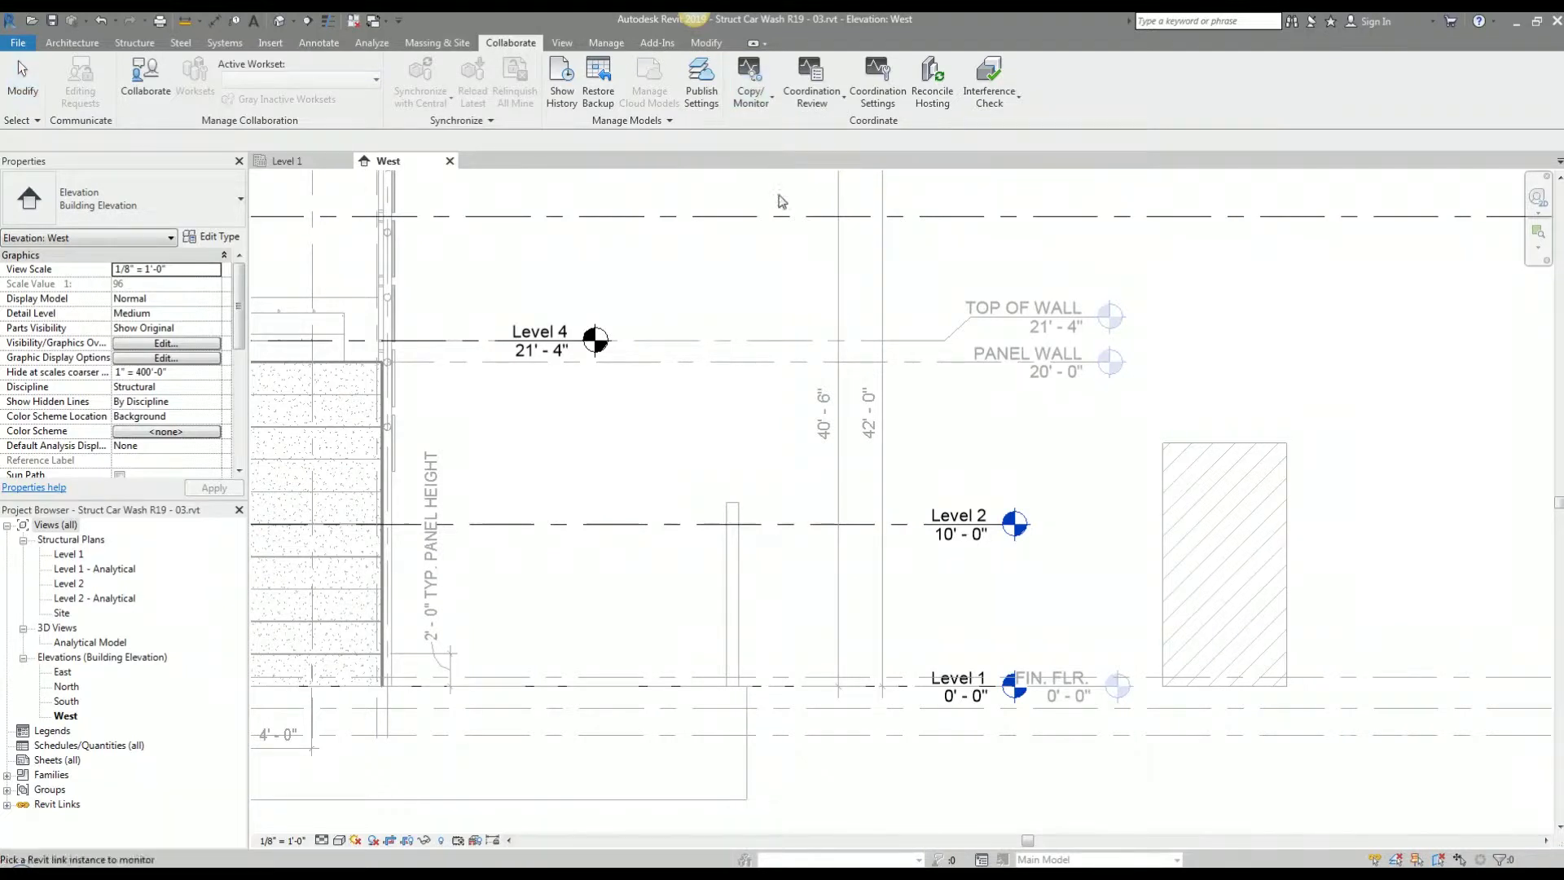
{"action": "left_click", "coordinate": [1162, 502]}
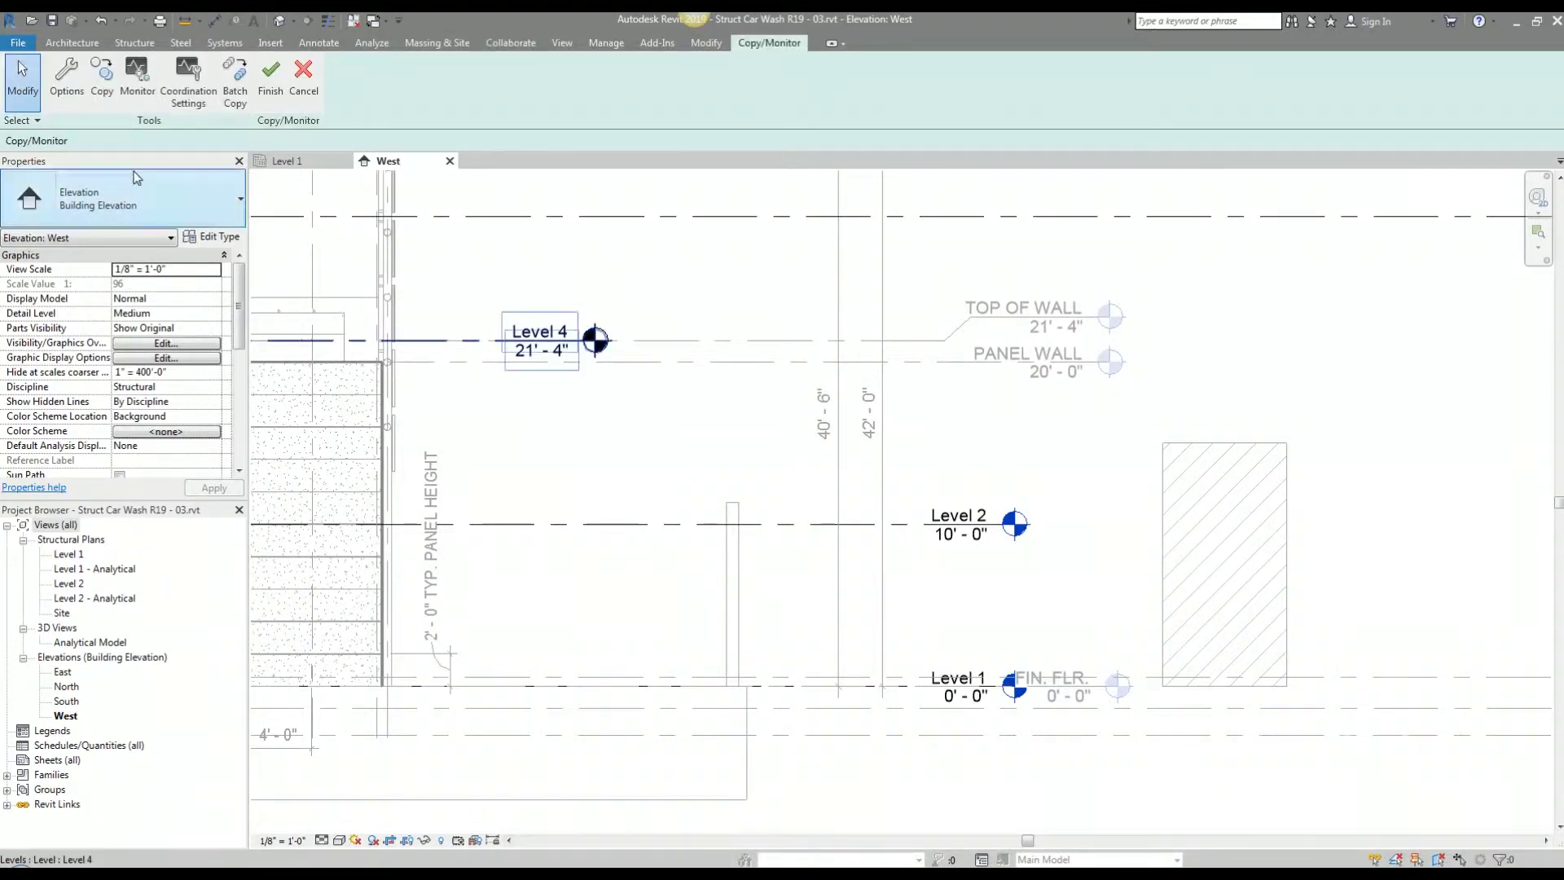
{"action": "left_click", "coordinate": [136, 74]}
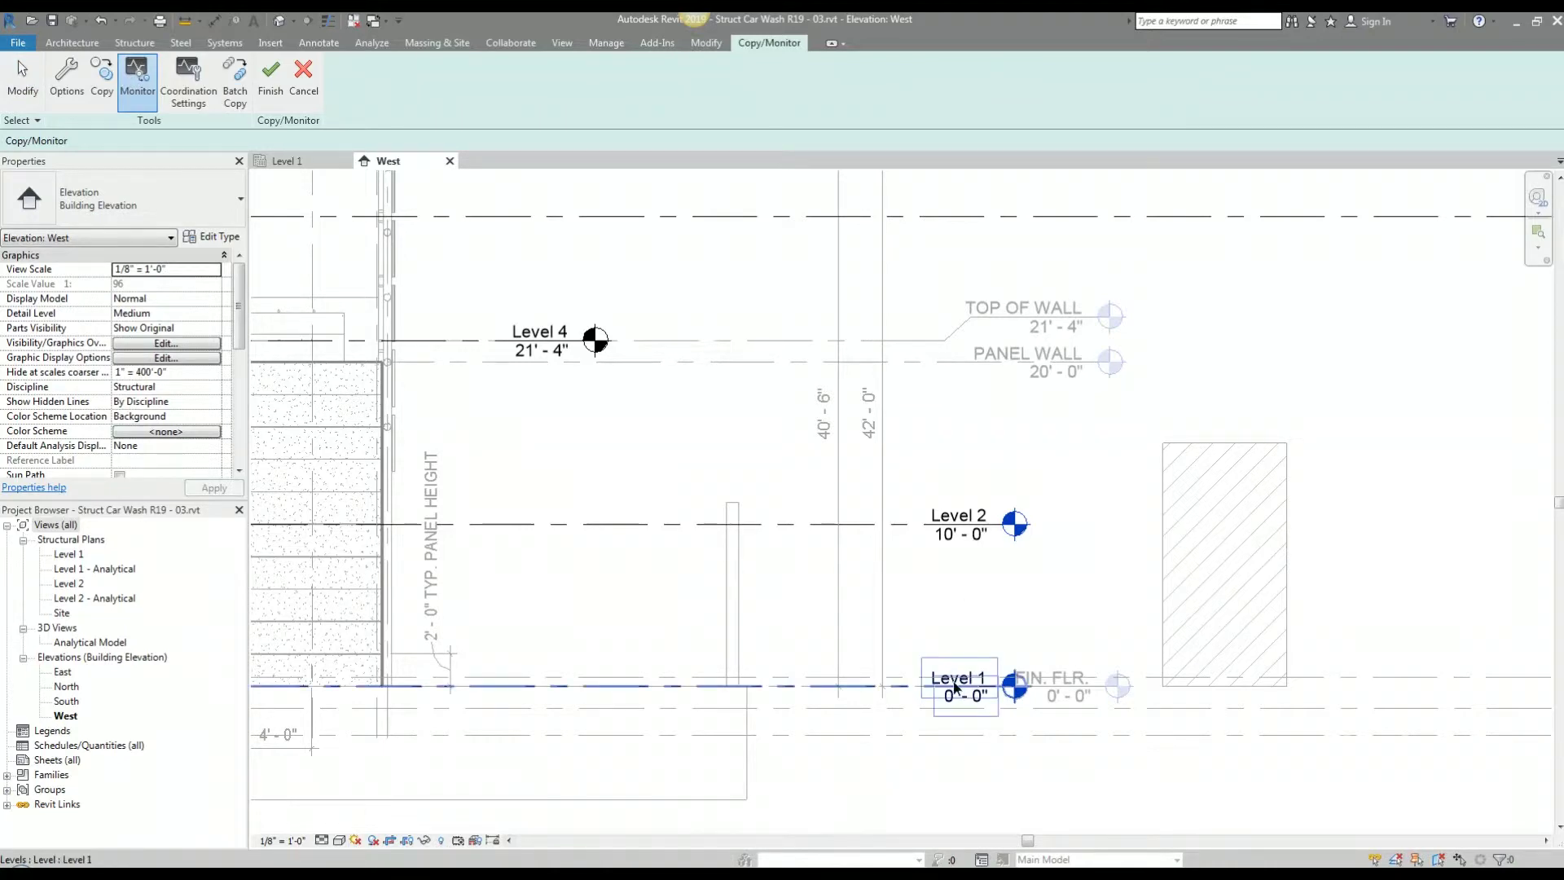
{"action": "left_click", "coordinate": [955, 688]}
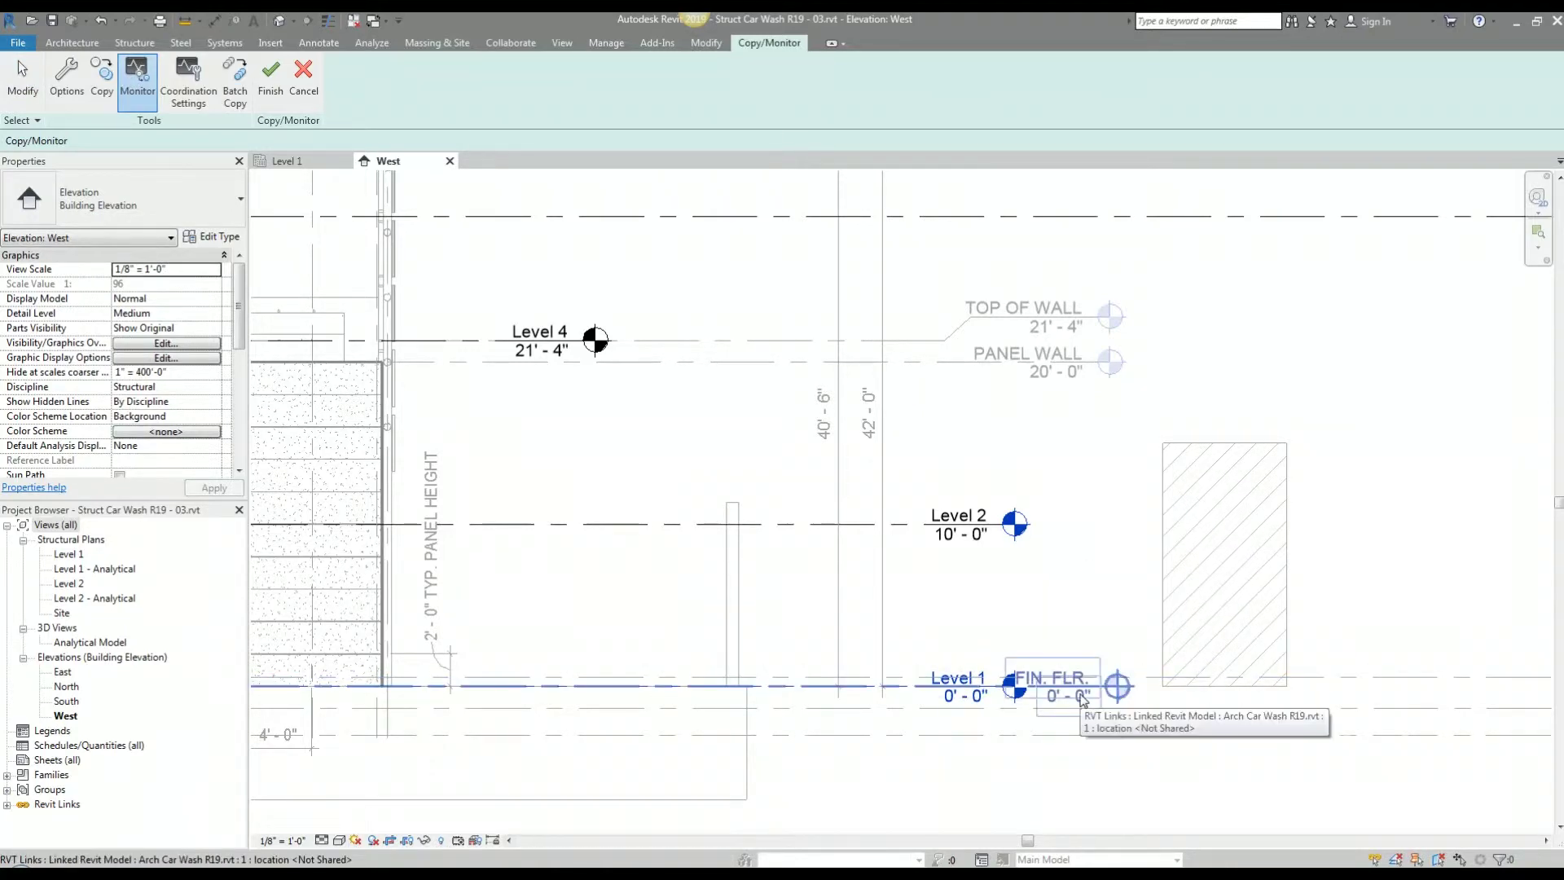
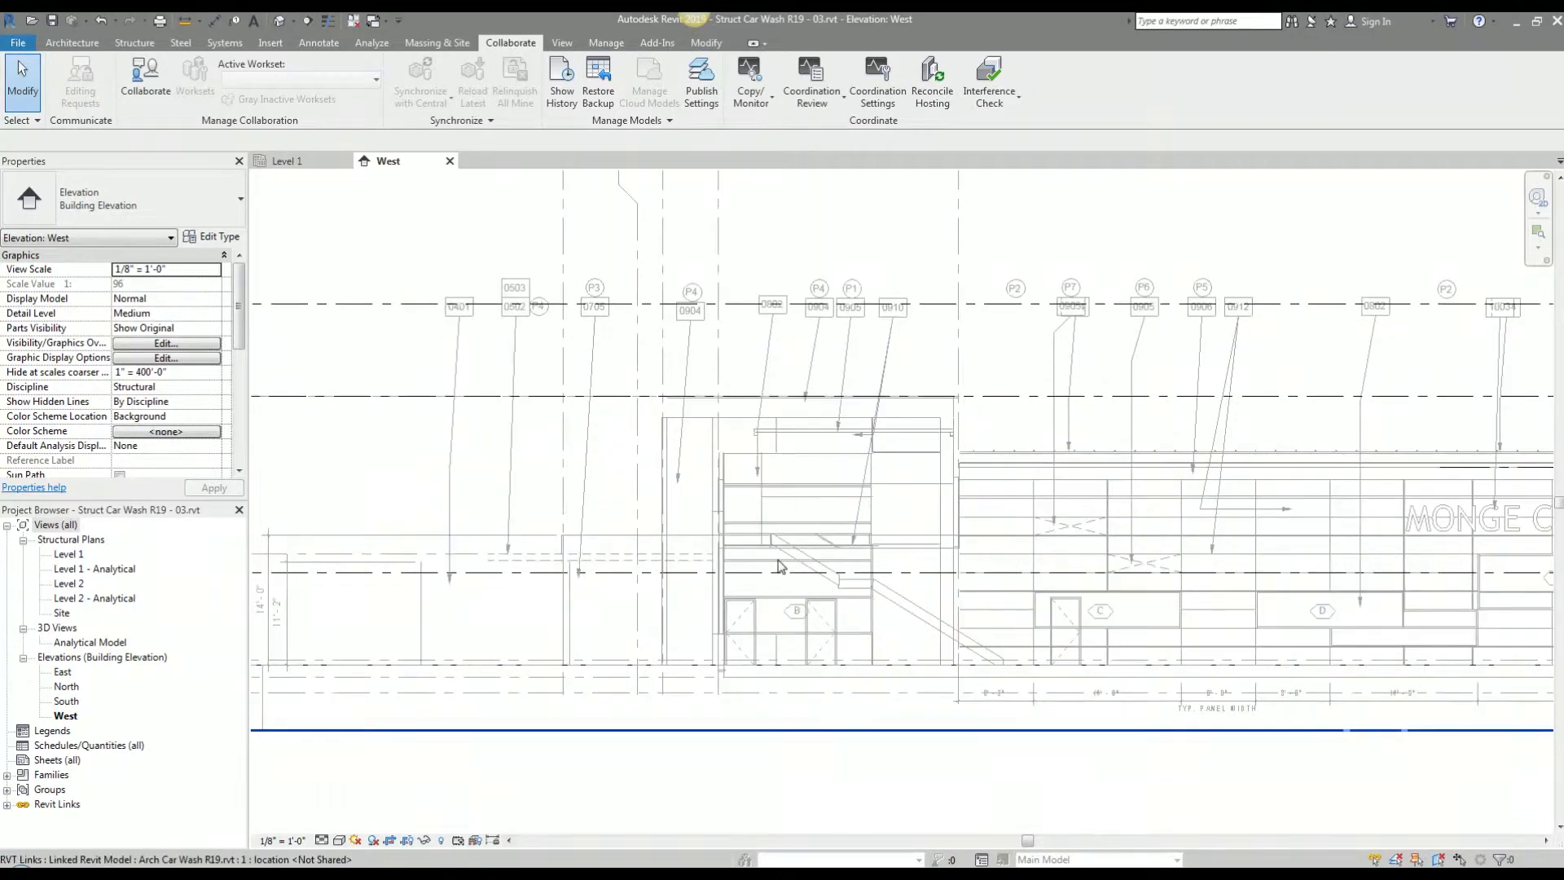
Step: Examine the West elevation along the building, focusing on the stair area between grids E and D and the level lines there
{"action": "scroll", "coordinate": [832, 629], "scroll_direction": "down", "scroll_amount": 5}
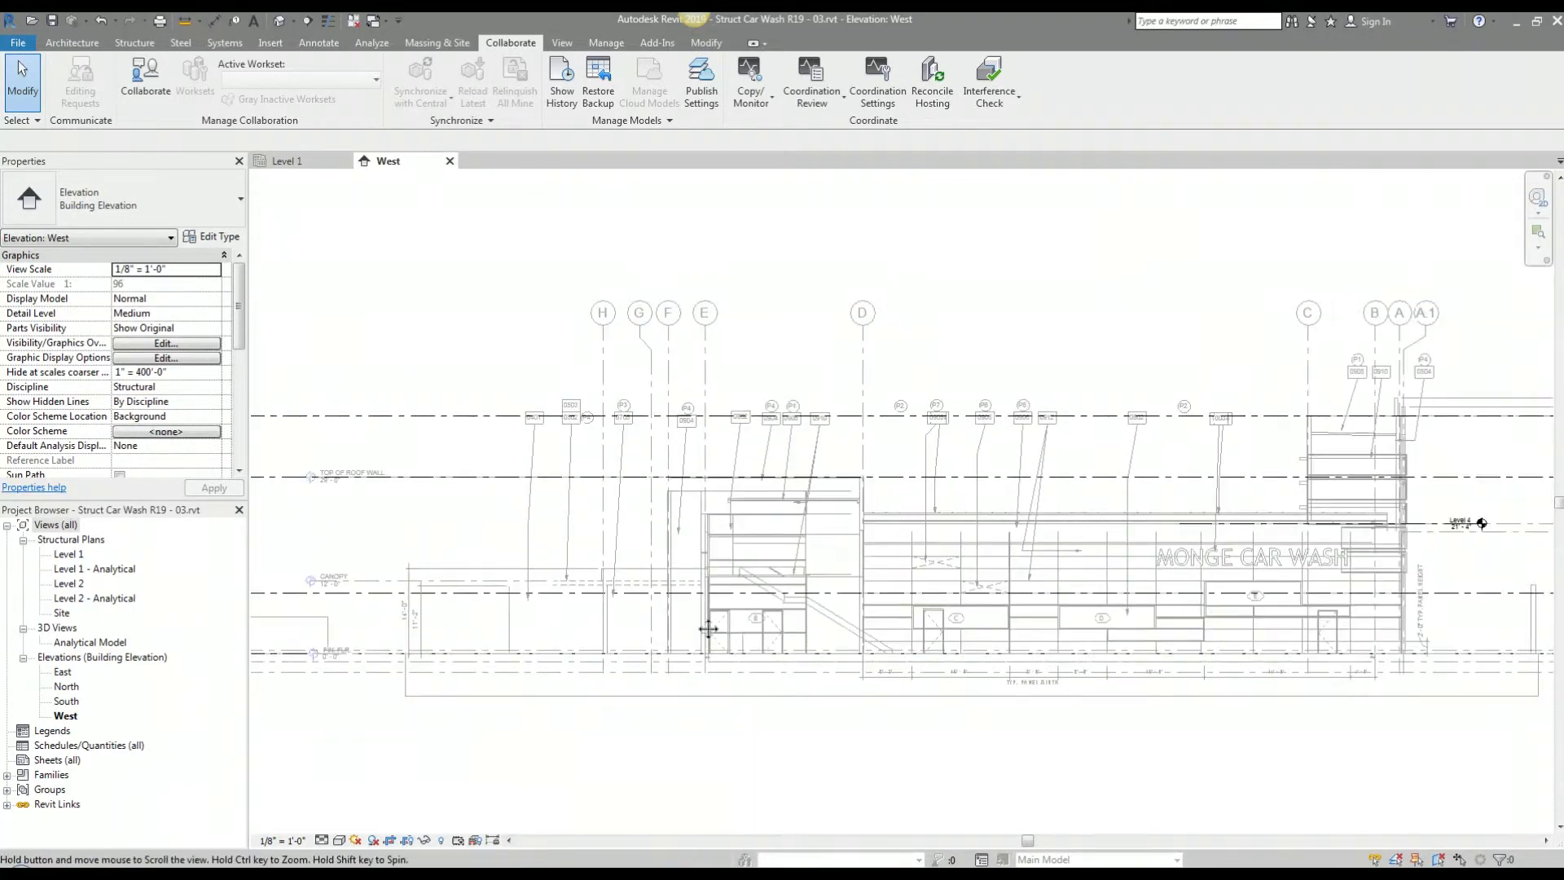
{"action": "scroll", "coordinate": [699, 628], "scroll_direction": "down", "scroll_amount": 4}
{"action": "scroll", "coordinate": [1327, 594], "scroll_direction": "up", "scroll_amount": 8}
{"action": "scroll", "coordinate": [919, 563], "scroll_direction": "down", "scroll_amount": 4}
{"action": "middle_click_drag", "start_coordinate": [647, 574], "coordinate": [1257, 559]}
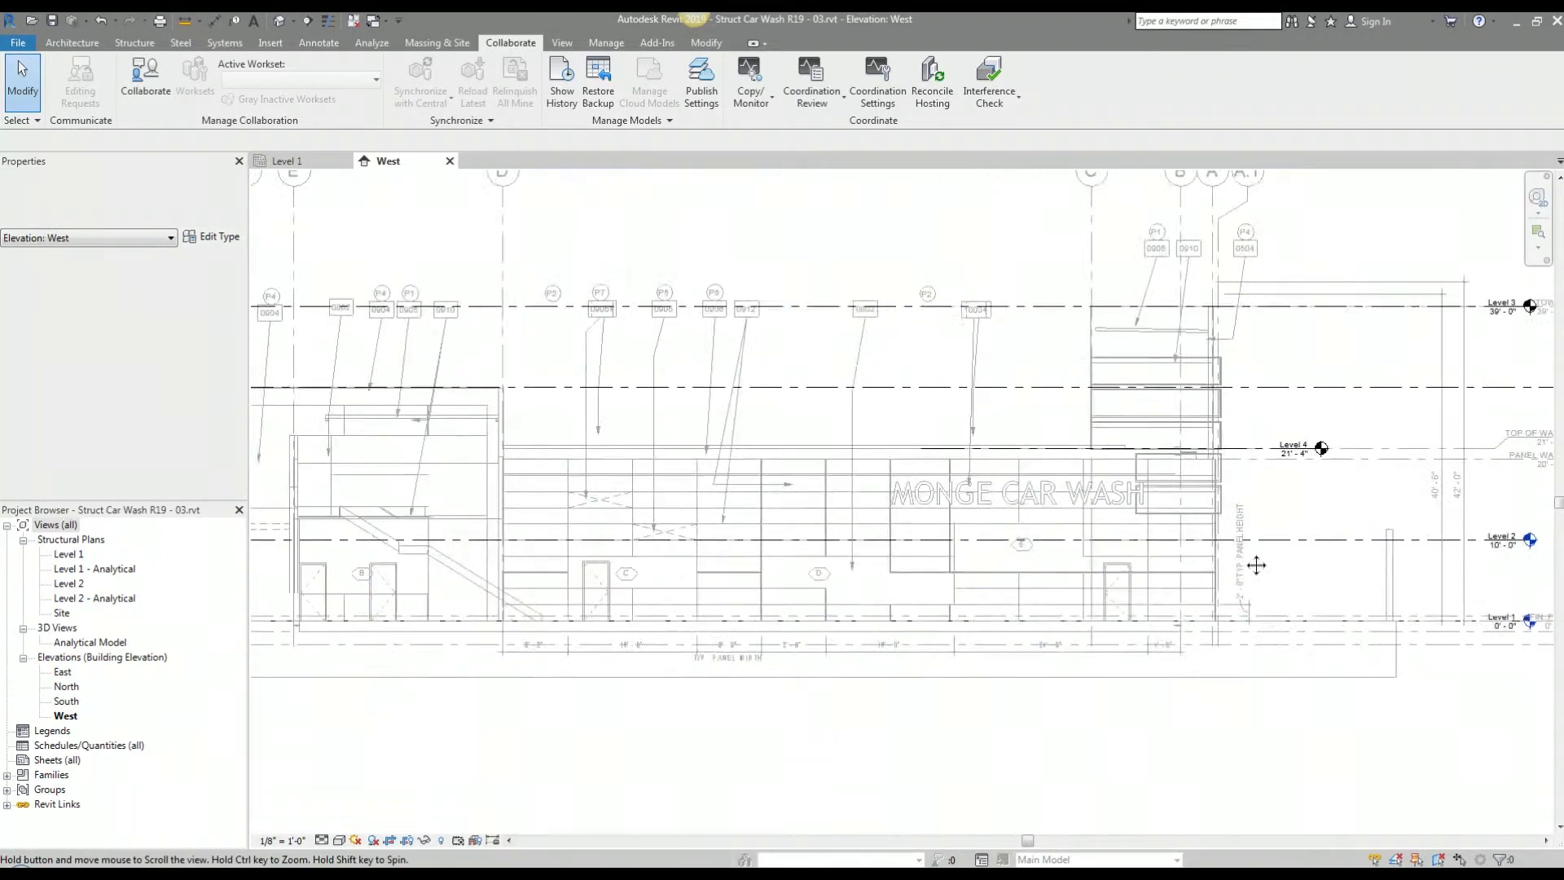
{"action": "key", "text": "Escape"}
{"action": "scroll", "coordinate": [684, 562], "scroll_direction": "up", "scroll_amount": 6}
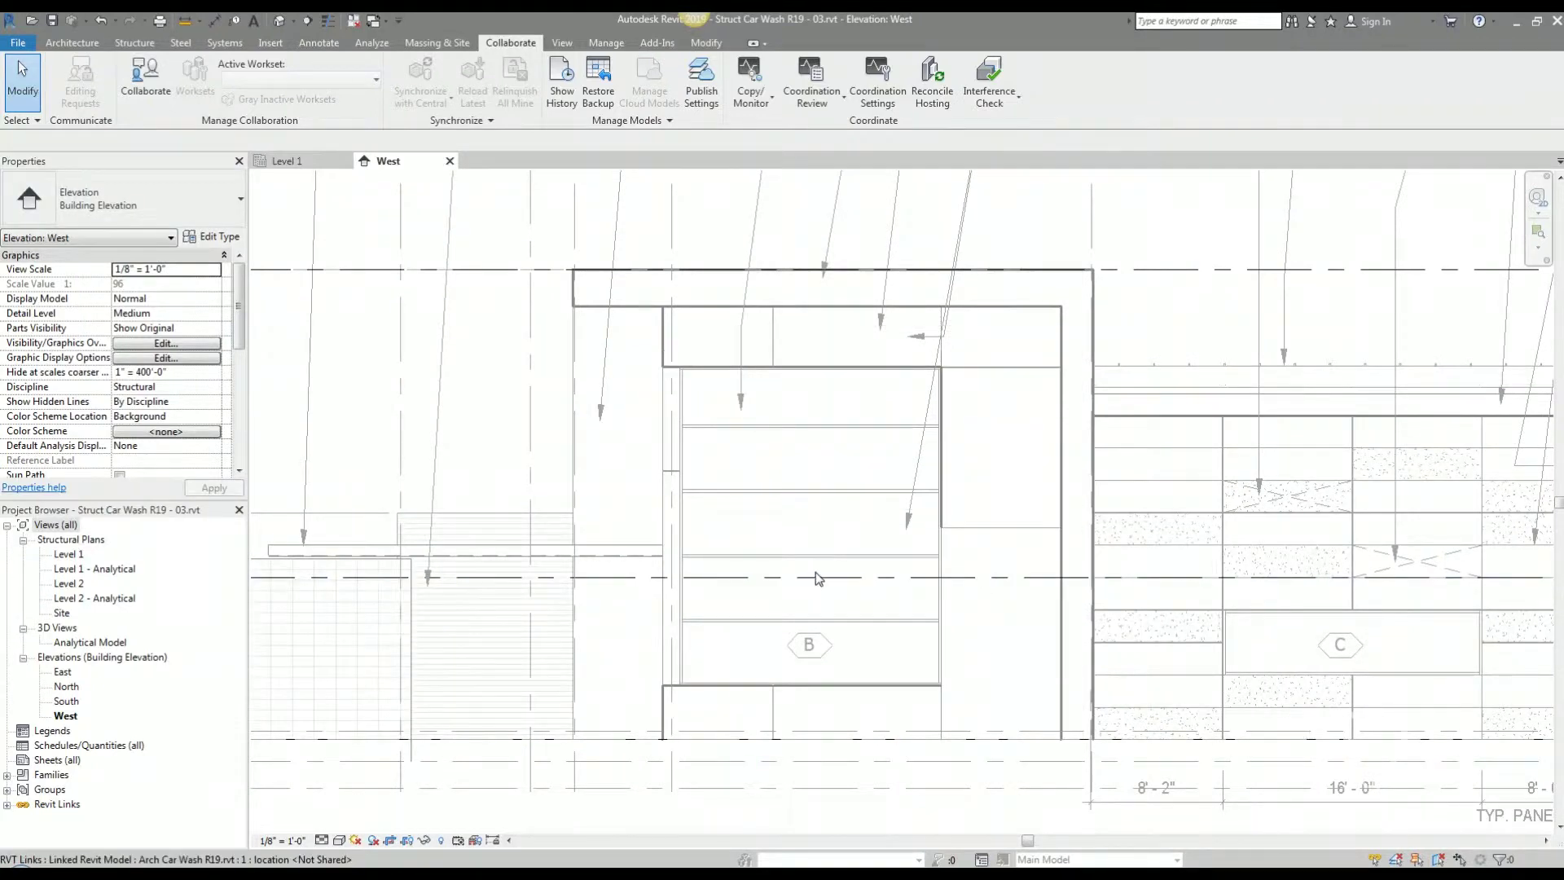
{"action": "scroll", "coordinate": [814, 534], "scroll_direction": "down", "scroll_amount": 5}
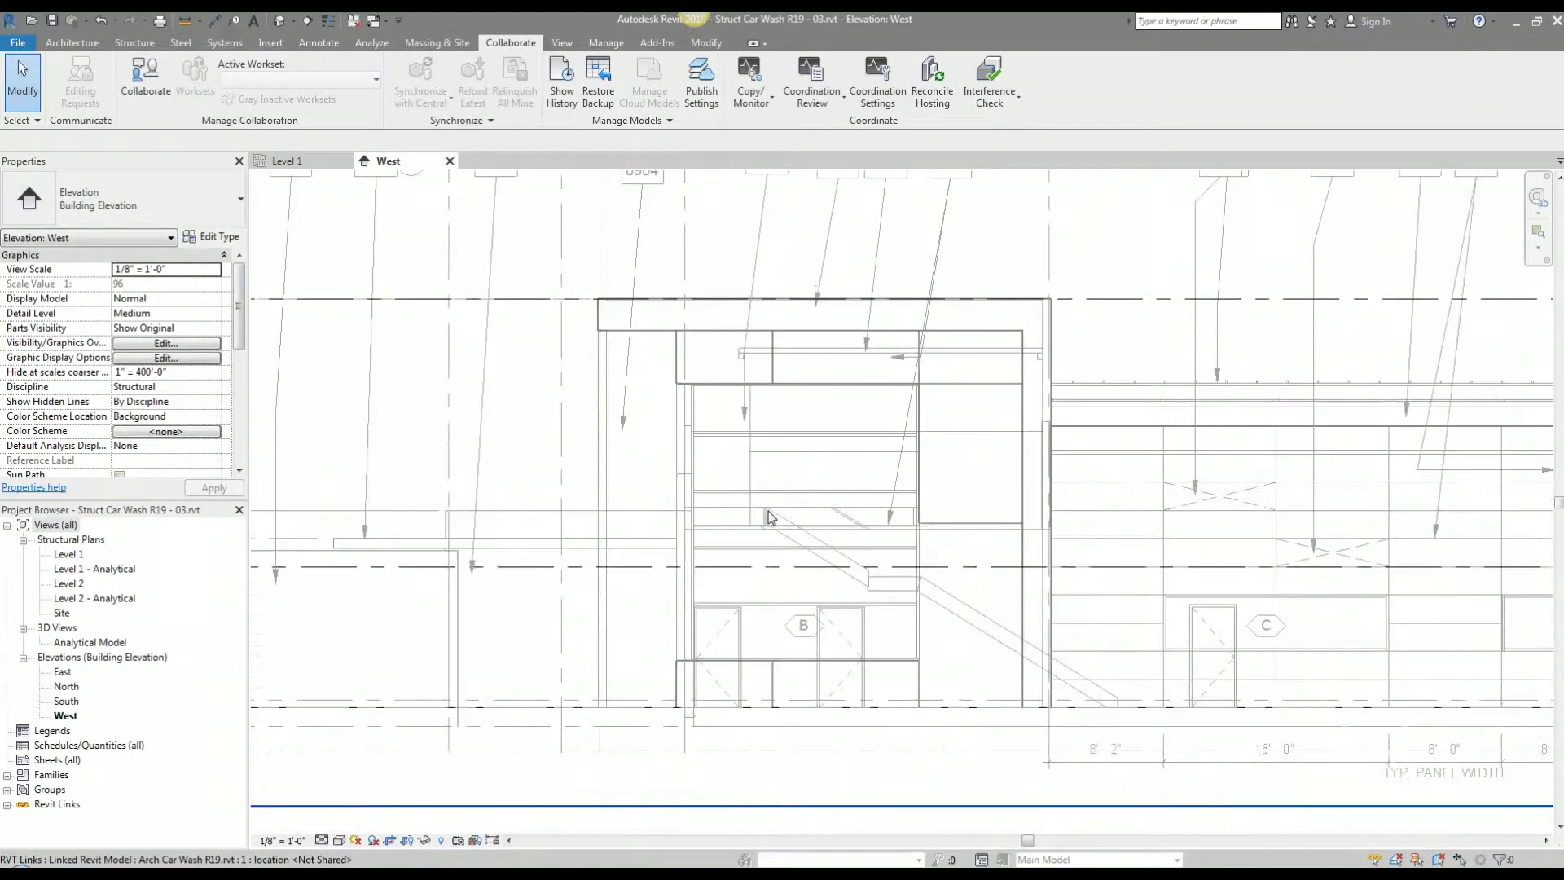
{"action": "middle_click_drag", "start_coordinate": [757, 520], "coordinate": [803, 580]}
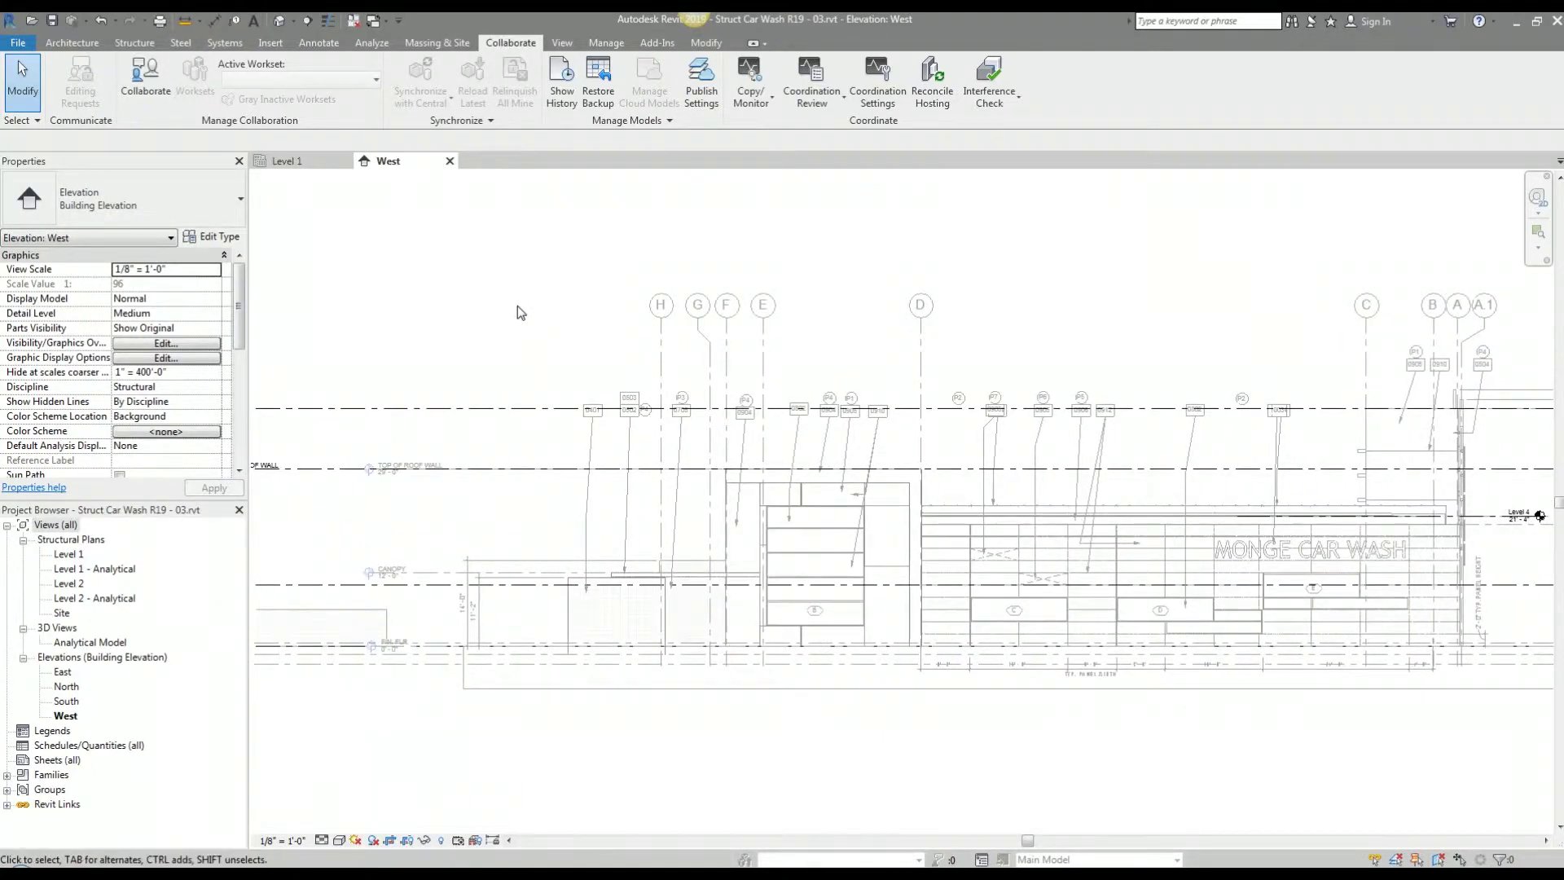
Step: Set the Arch Car Wash R19.rvt link's custom display to the linked view Section: EAST ELEVATION and check its level heads
{"action": "left_click", "coordinate": [563, 43]}
{"action": "key", "text": "v"}
{"action": "key", "text": "v"}
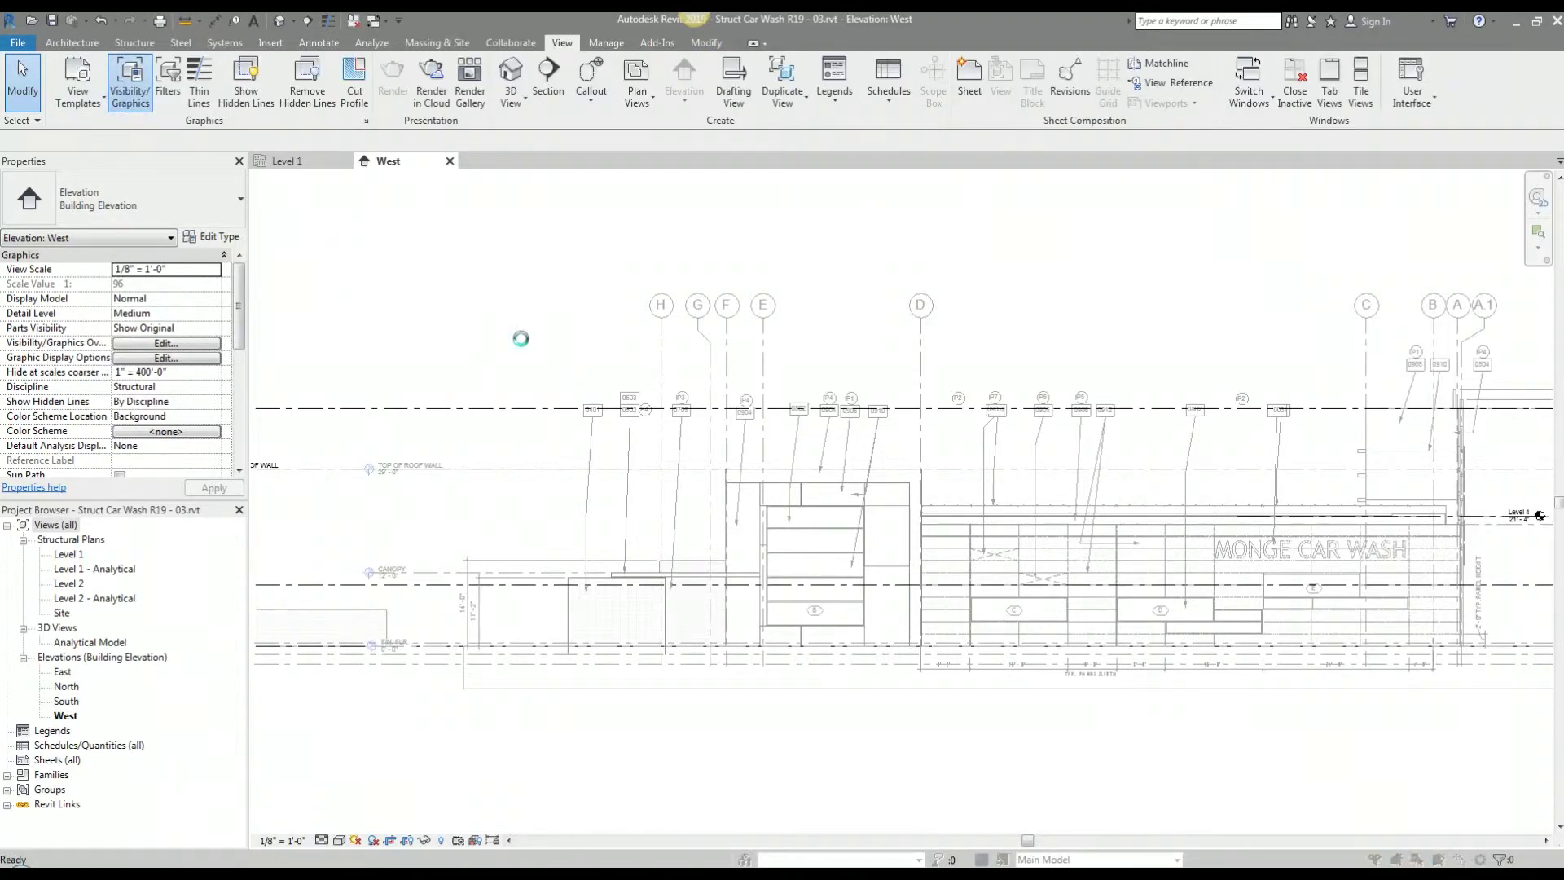
{"action": "left_click", "coordinate": [957, 247]}
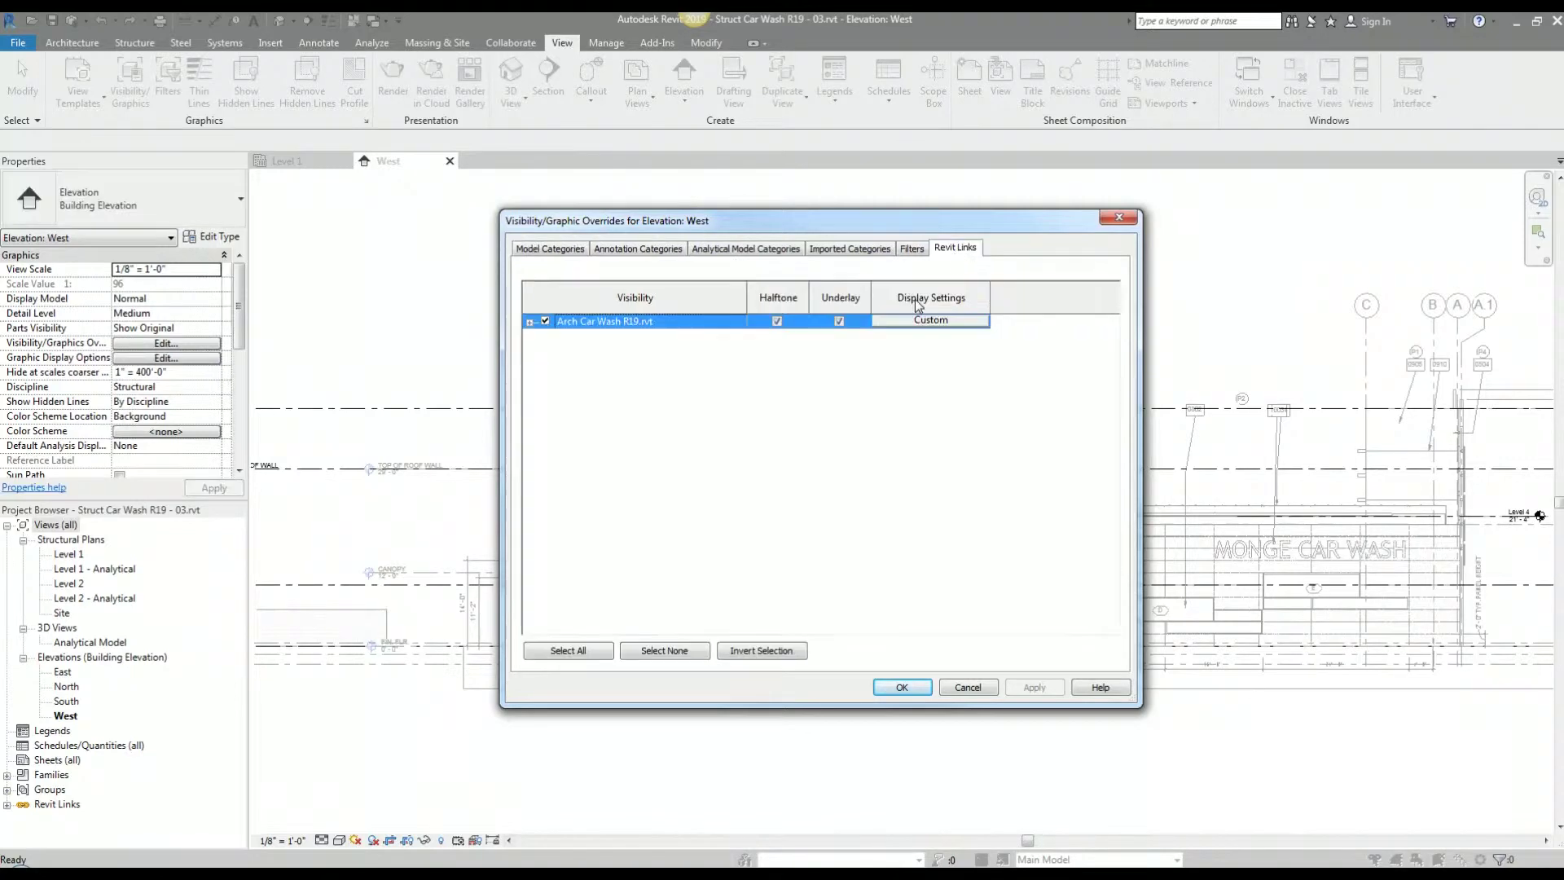
{"action": "left_click", "coordinate": [931, 321]}
{"action": "left_click", "coordinate": [855, 305]}
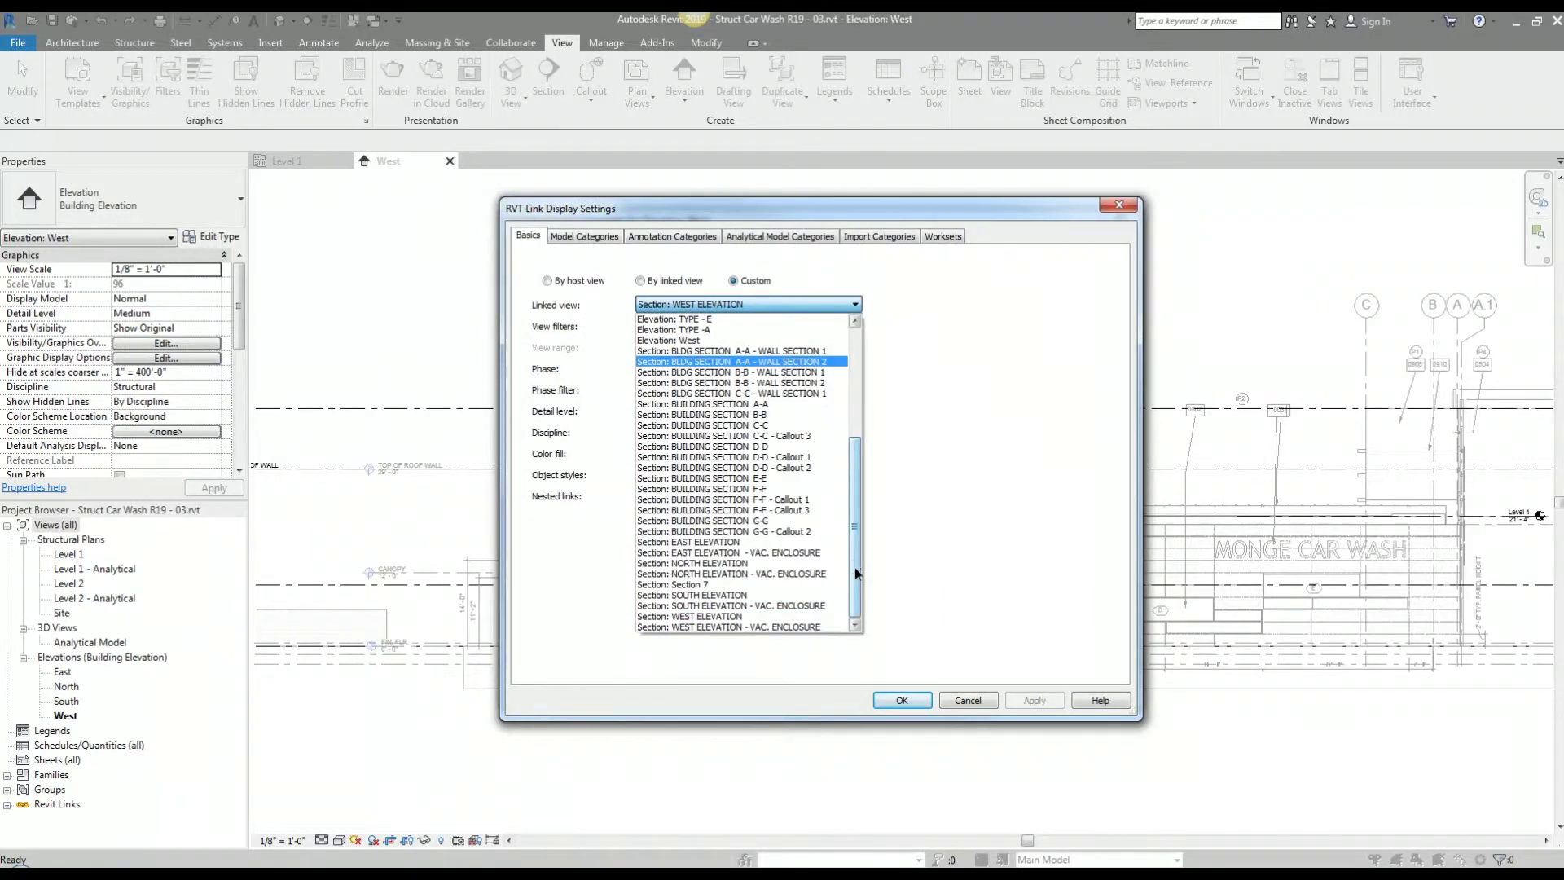
{"action": "left_click", "coordinate": [754, 542]}
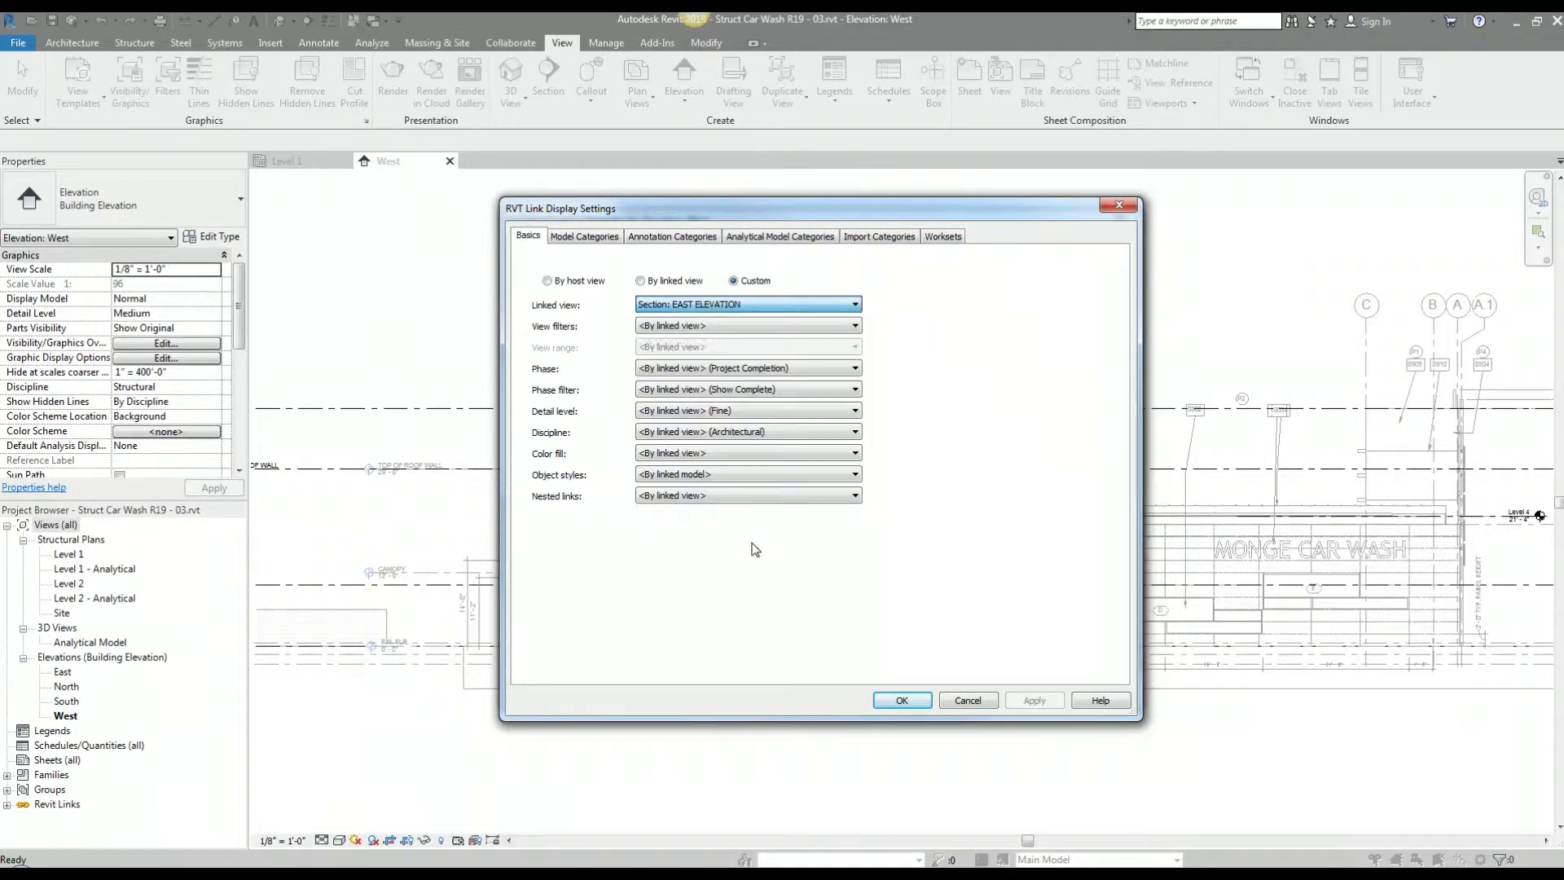
{"action": "left_click", "coordinate": [901, 701]}
{"action": "scroll", "coordinate": [761, 632], "scroll_direction": "up", "scroll_amount": 5}
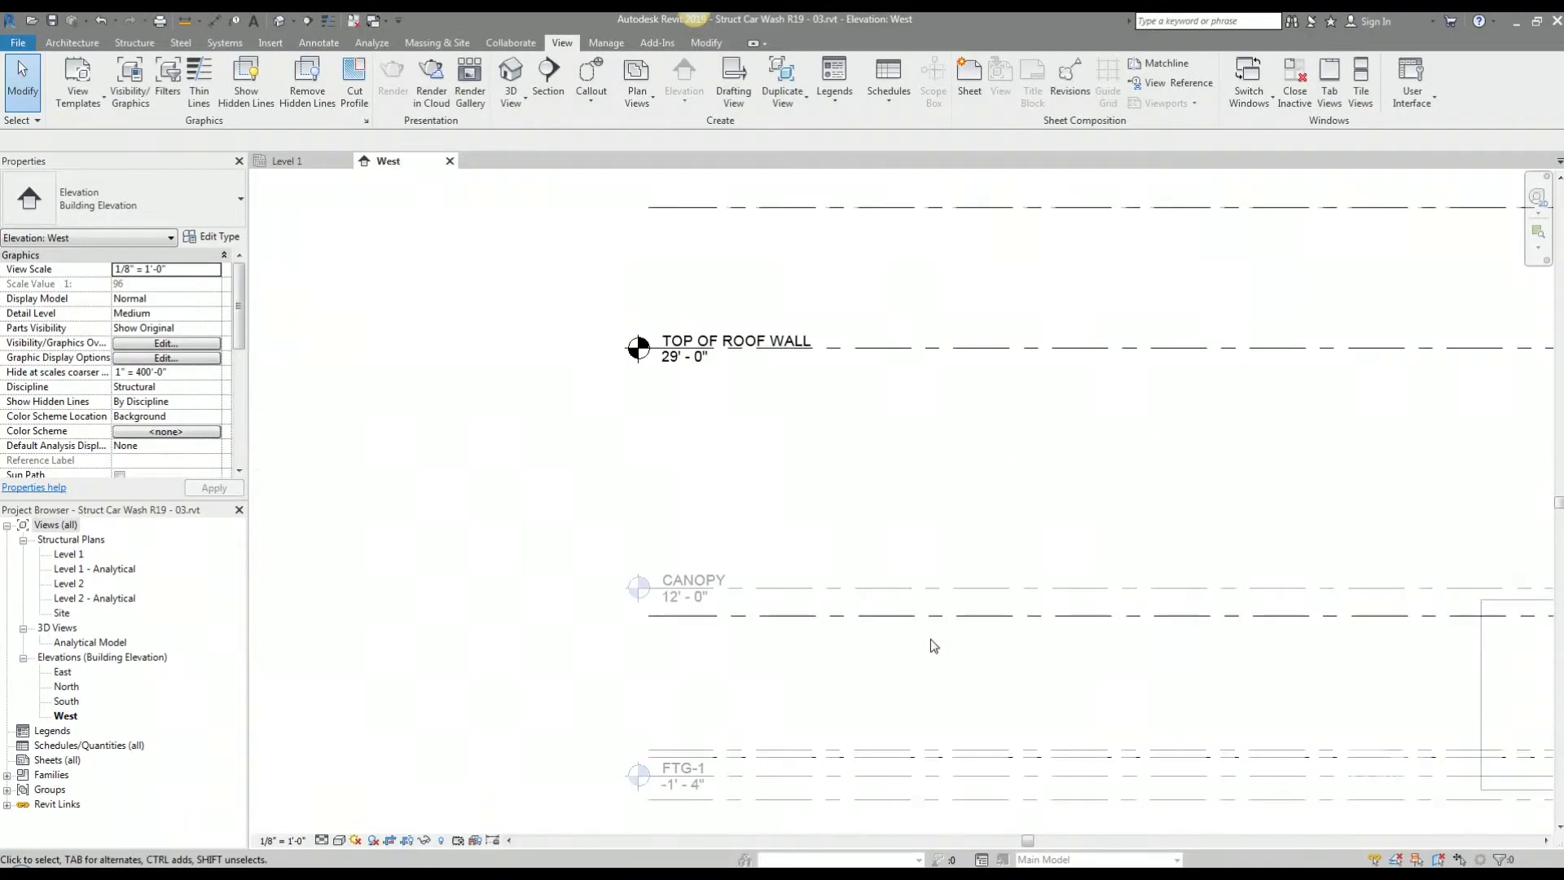
{"action": "middle_click_drag", "start_coordinate": [932, 642], "coordinate": [710, 645]}
{"action": "scroll", "coordinate": [726, 611], "scroll_direction": "down", "scroll_amount": 5}
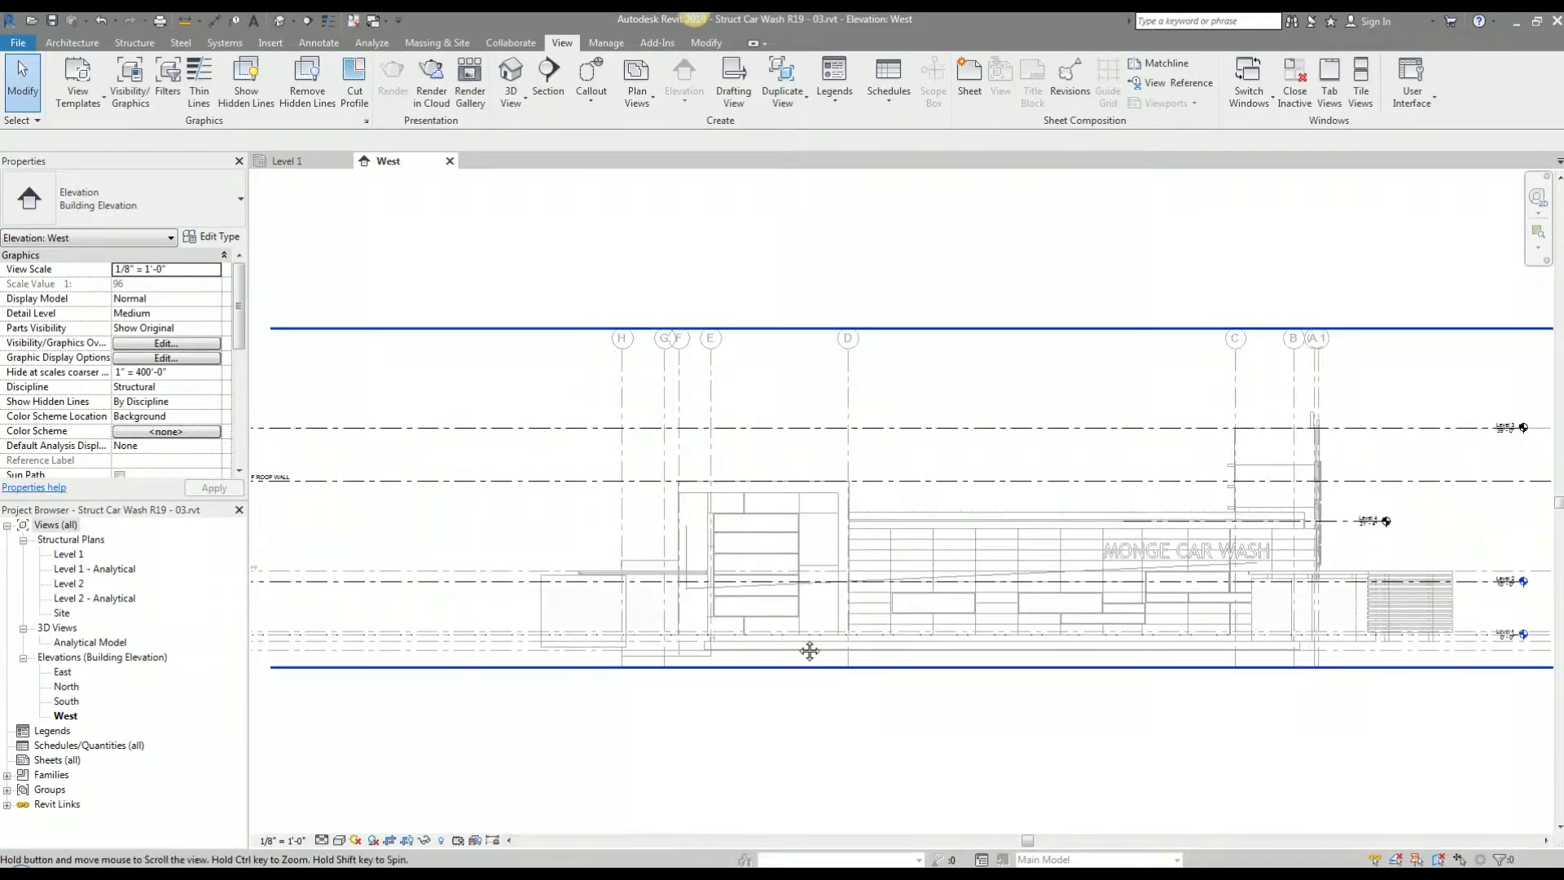
Step: Set the Arch Car Wash R19.rvt link's custom display to the linked view Section: BUILDING SECTION A-A
{"action": "left_click", "coordinate": [130, 81]}
{"action": "left_click", "coordinate": [920, 326]}
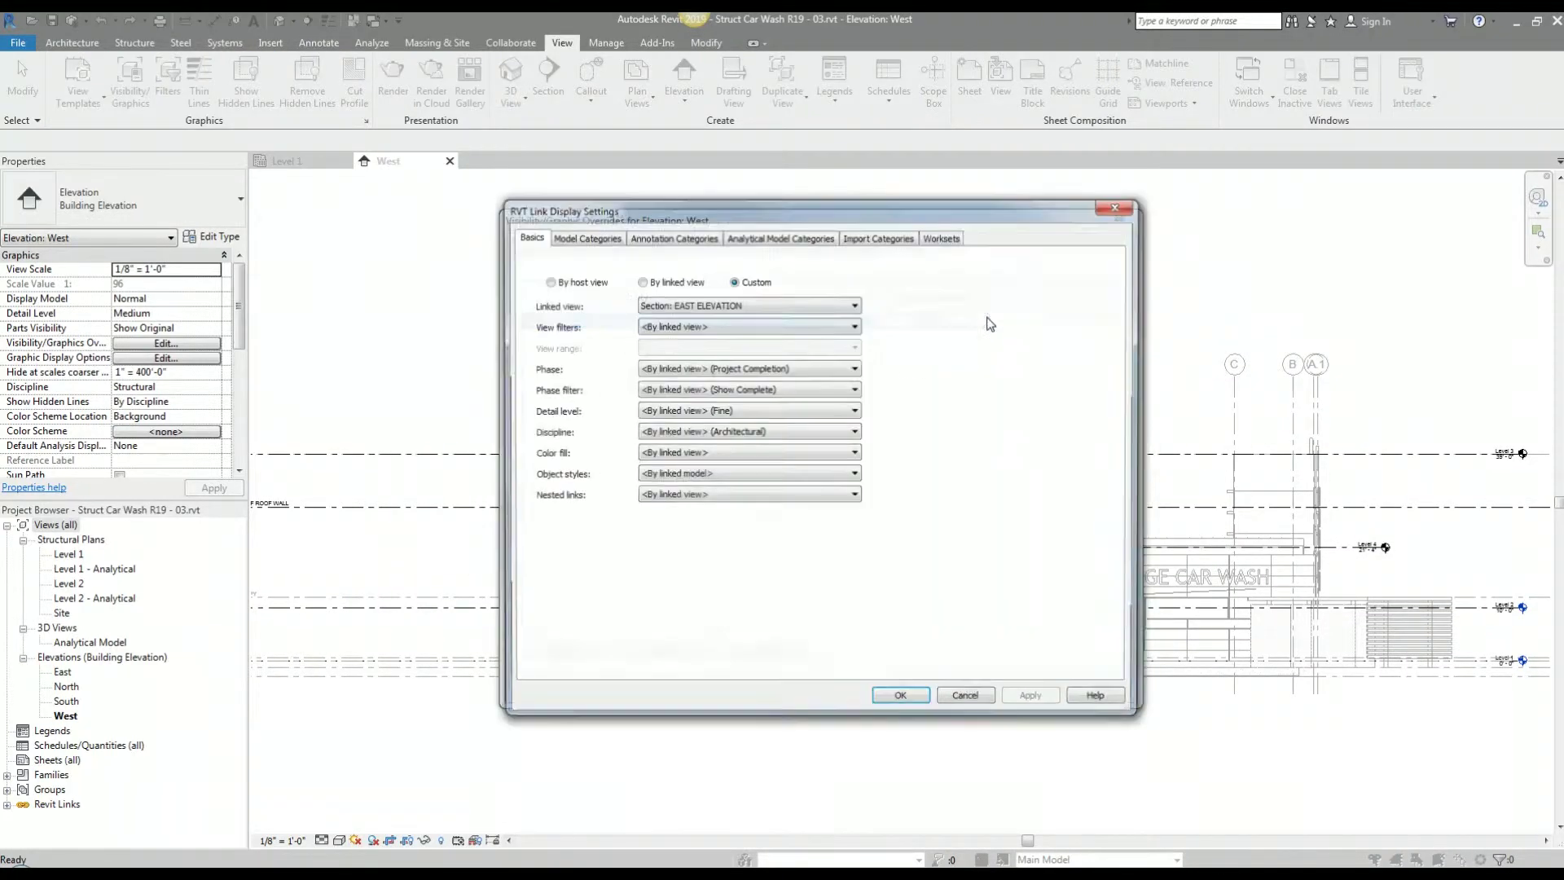
{"action": "left_click", "coordinate": [792, 305]}
{"action": "scroll", "coordinate": [733, 456], "scroll_direction": "down", "scroll_amount": 3}
{"action": "left_click", "coordinate": [733, 415]}
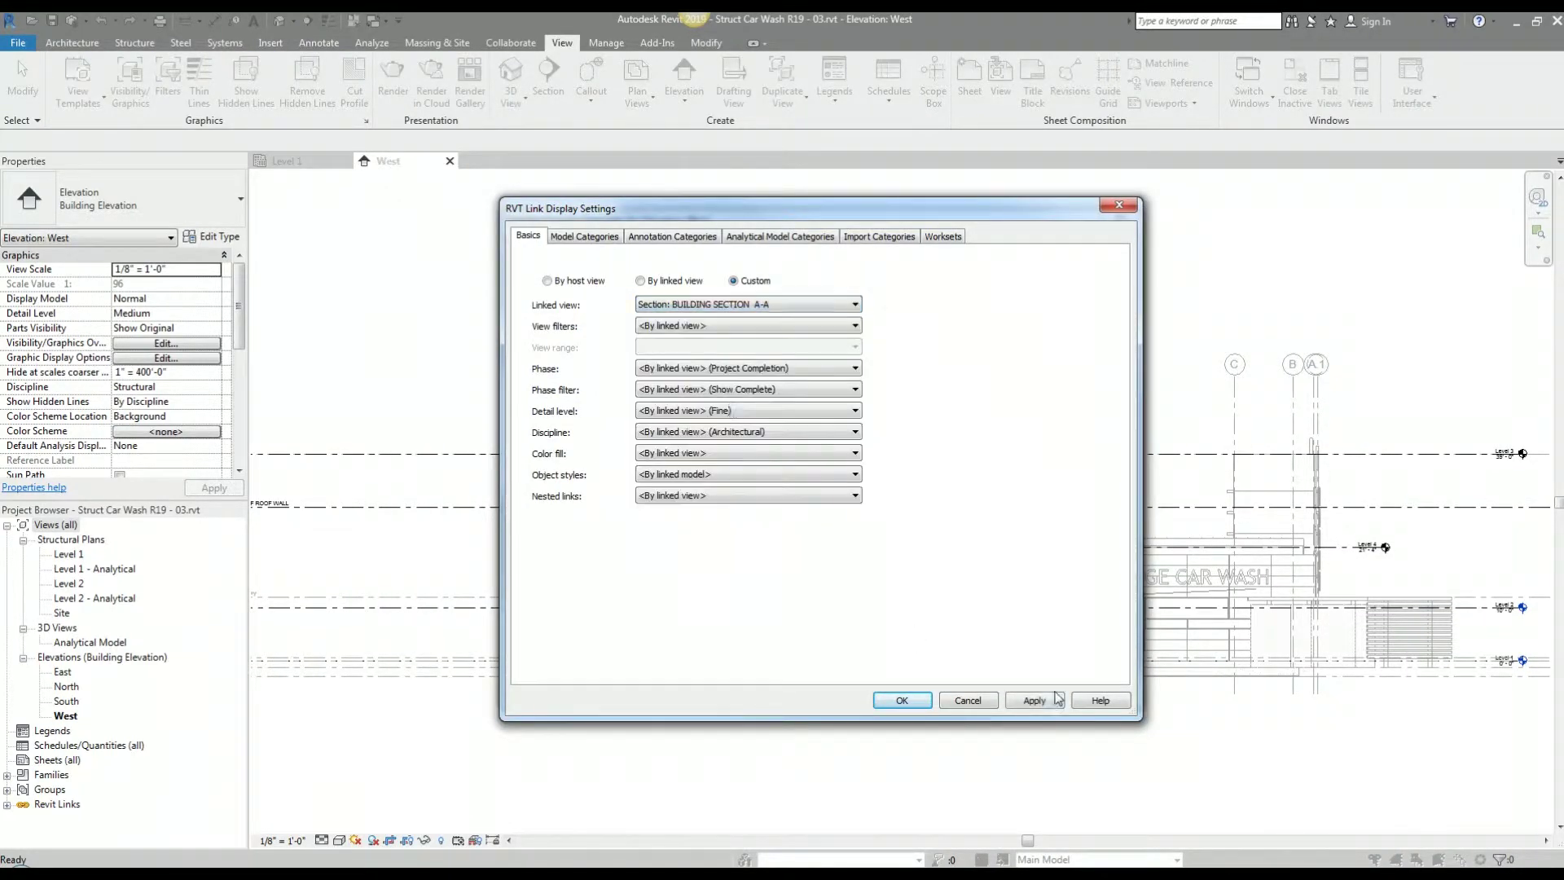
{"action": "left_click", "coordinate": [902, 701]}
Step: Show Level 2's level head at the end below the link's MEZZ. level head
{"action": "scroll", "coordinate": [859, 715], "scroll_direction": "up", "scroll_amount": 6}
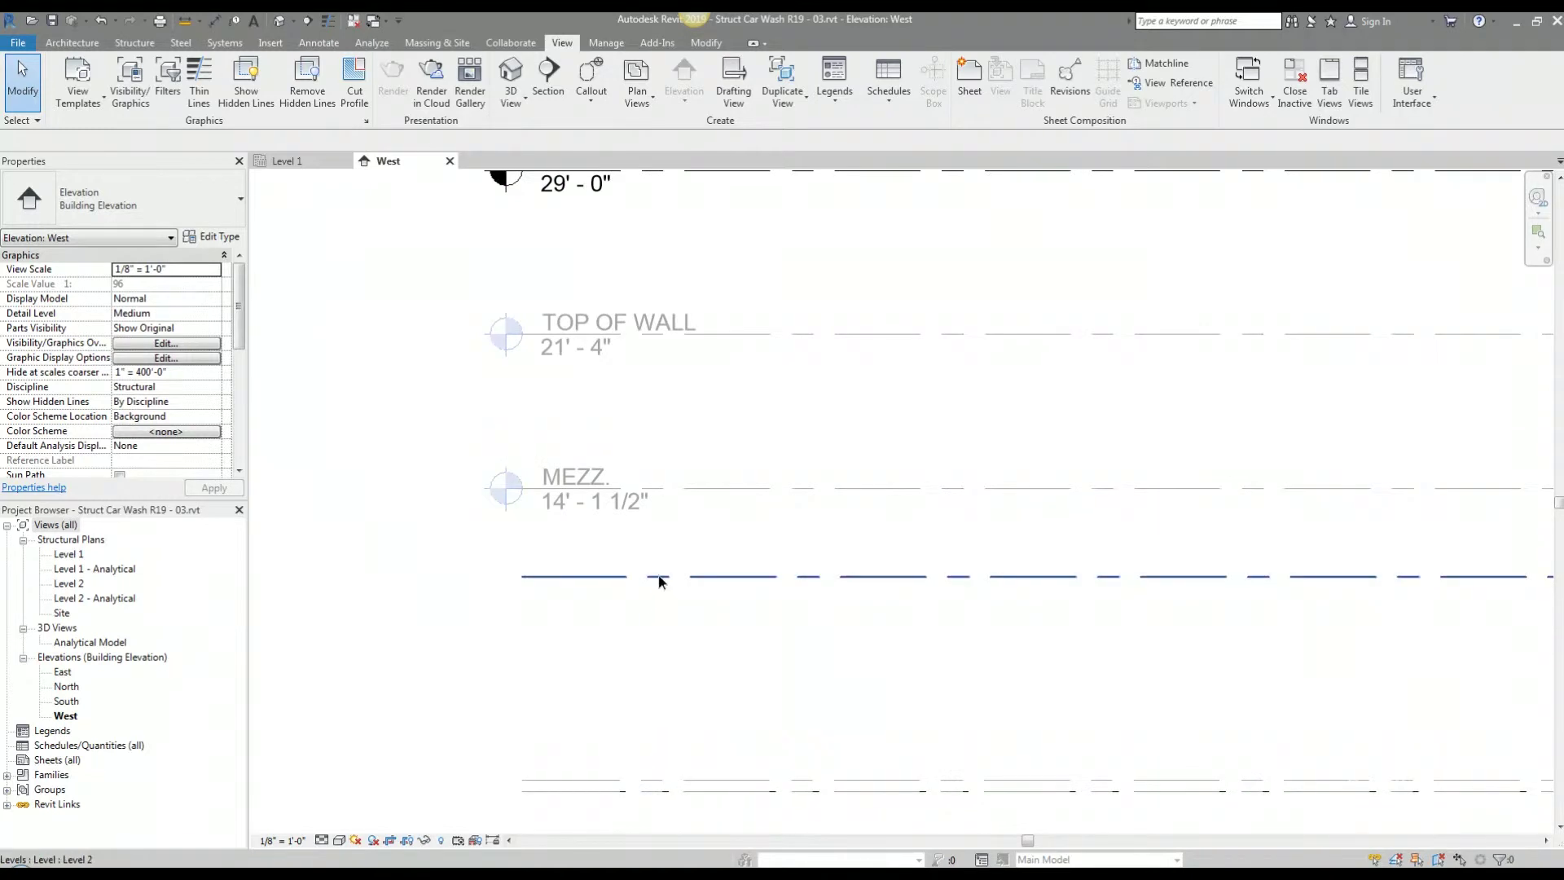
{"action": "left_click", "coordinate": [660, 576]}
{"action": "left_click", "coordinate": [730, 614]}
{"action": "scroll", "coordinate": [730, 614], "scroll_direction": "down", "scroll_amount": 2}
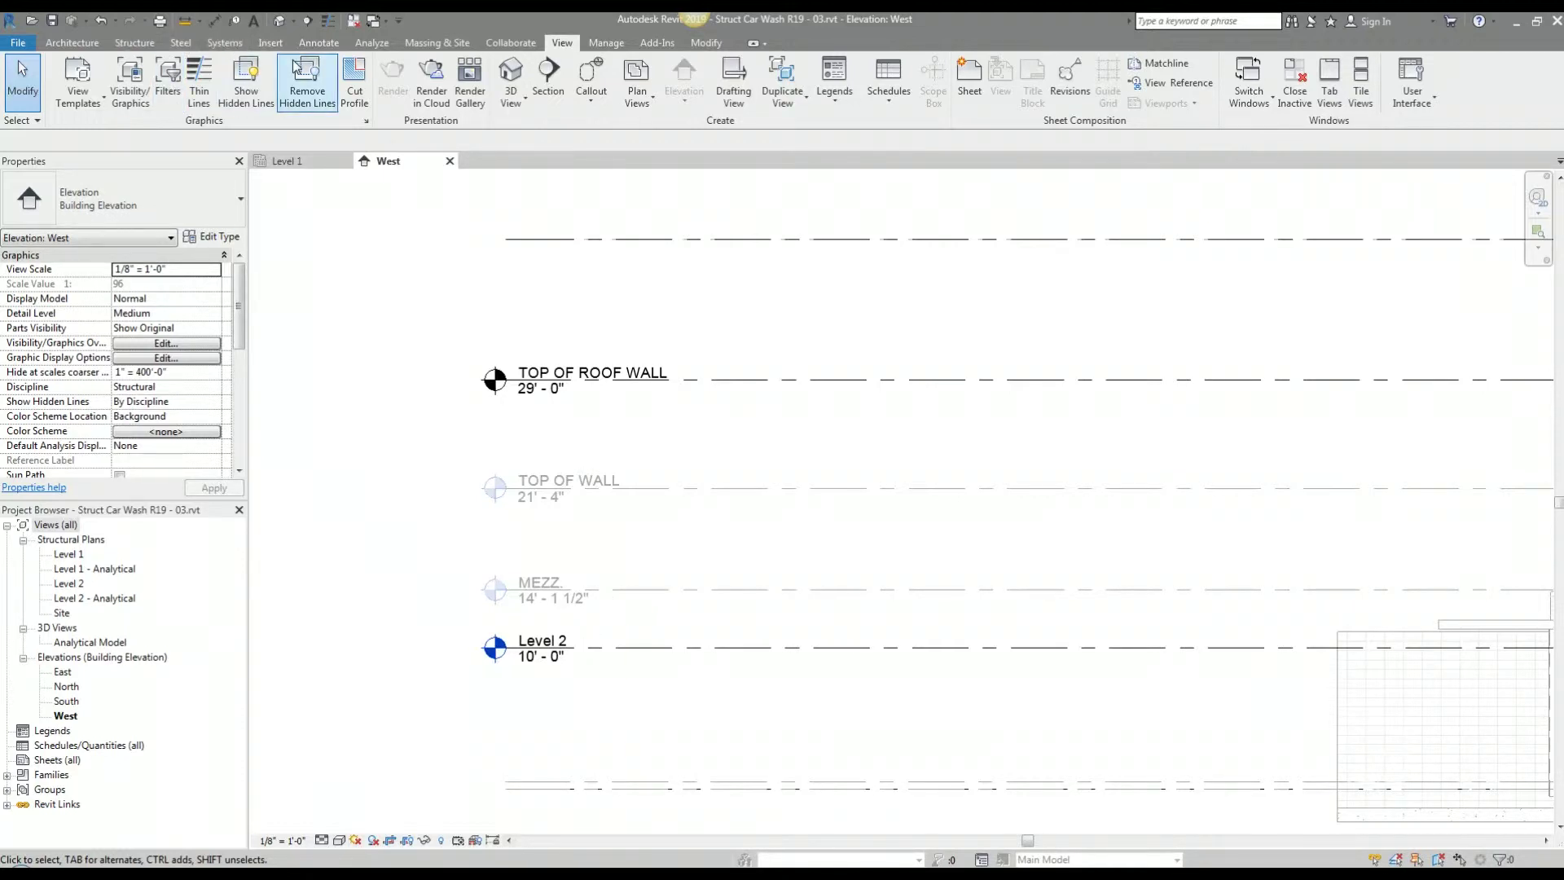
Step: Align Level 2 to the linked architectural model's MEZZ. level line
{"action": "left_click", "coordinate": [707, 42]}
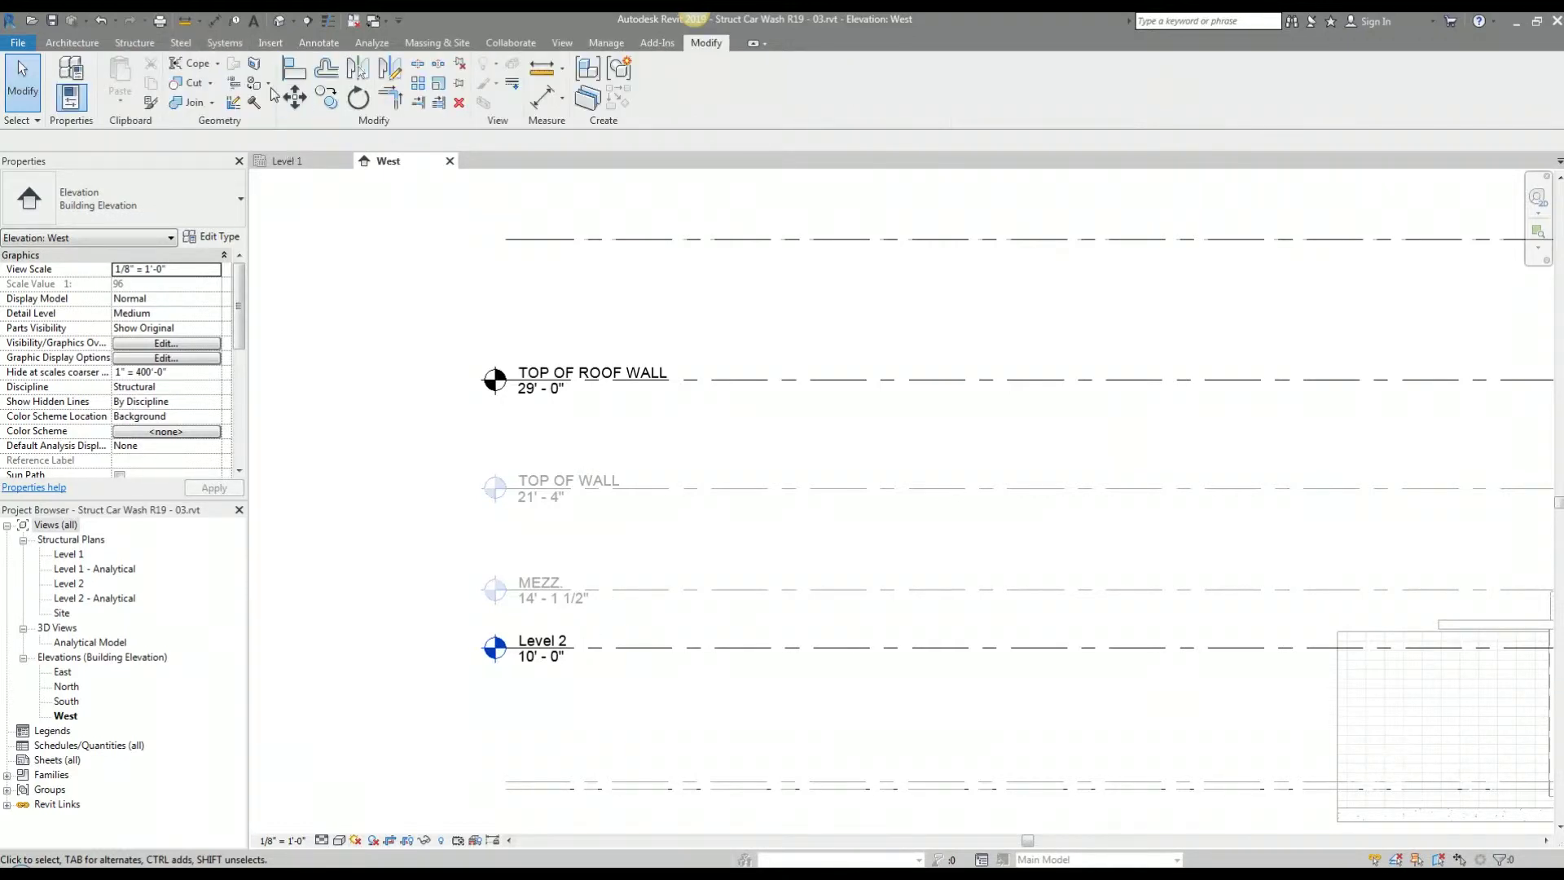
{"action": "left_click", "coordinate": [294, 69]}
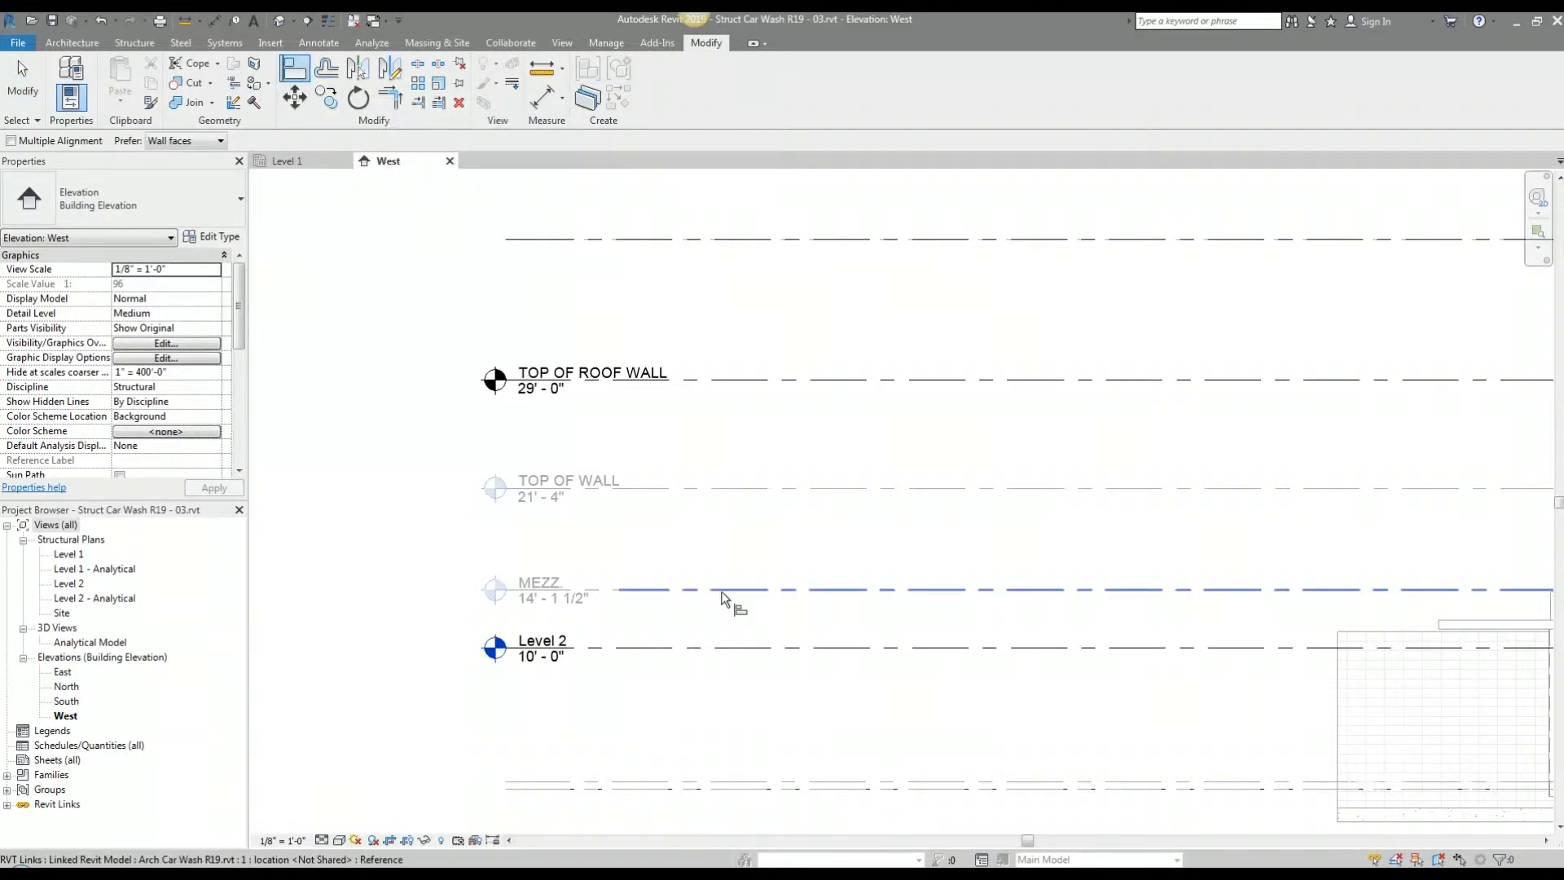
{"action": "left_click", "coordinate": [815, 590]}
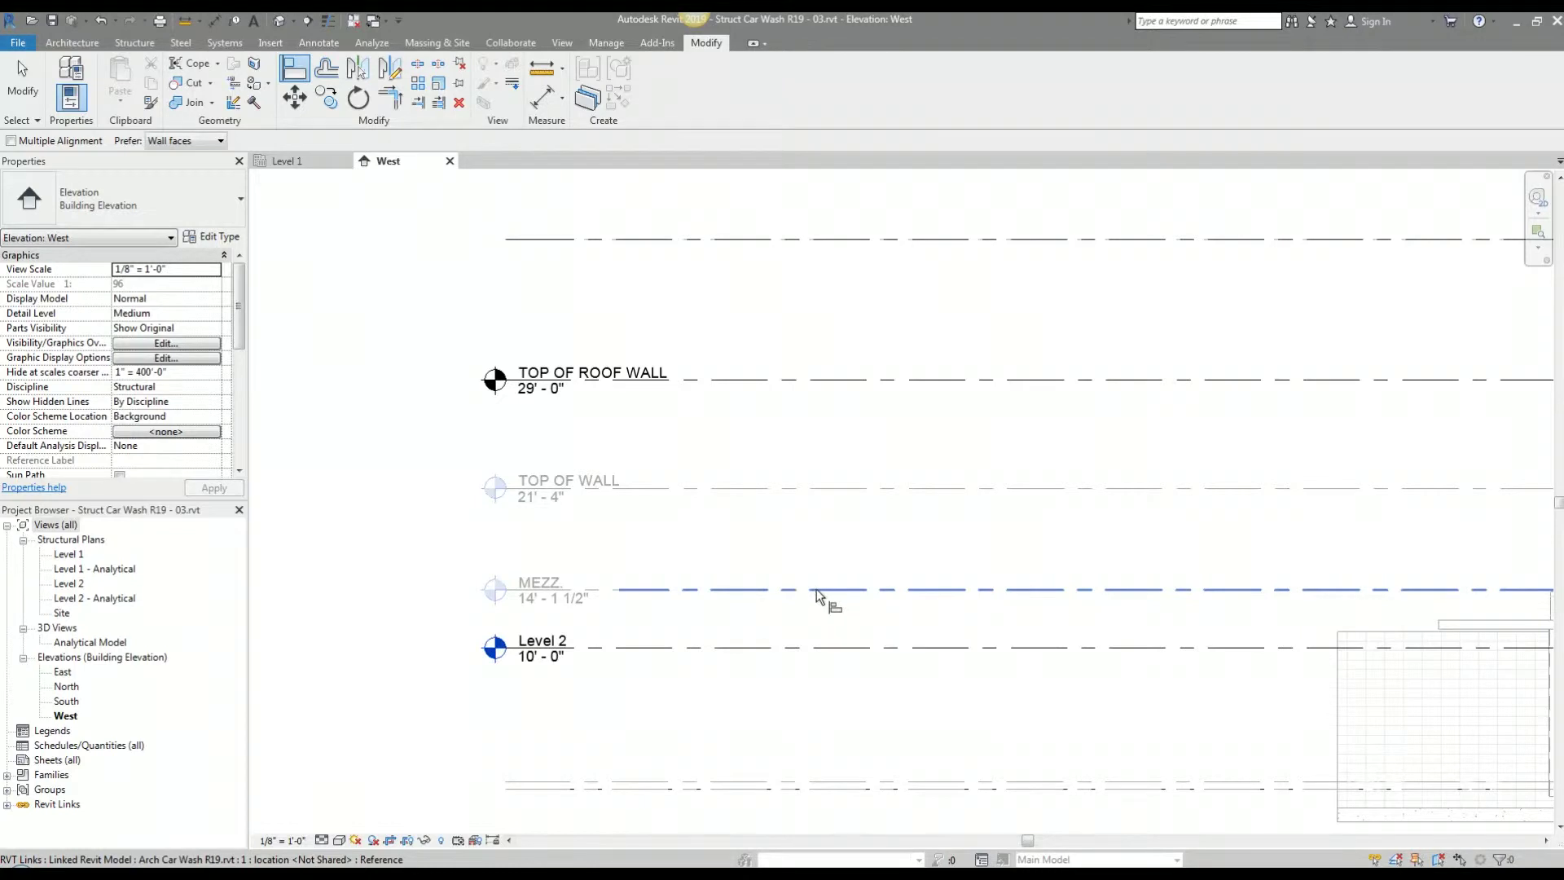
{"action": "left_click", "coordinate": [734, 648]}
{"action": "key", "text": "Escape"}
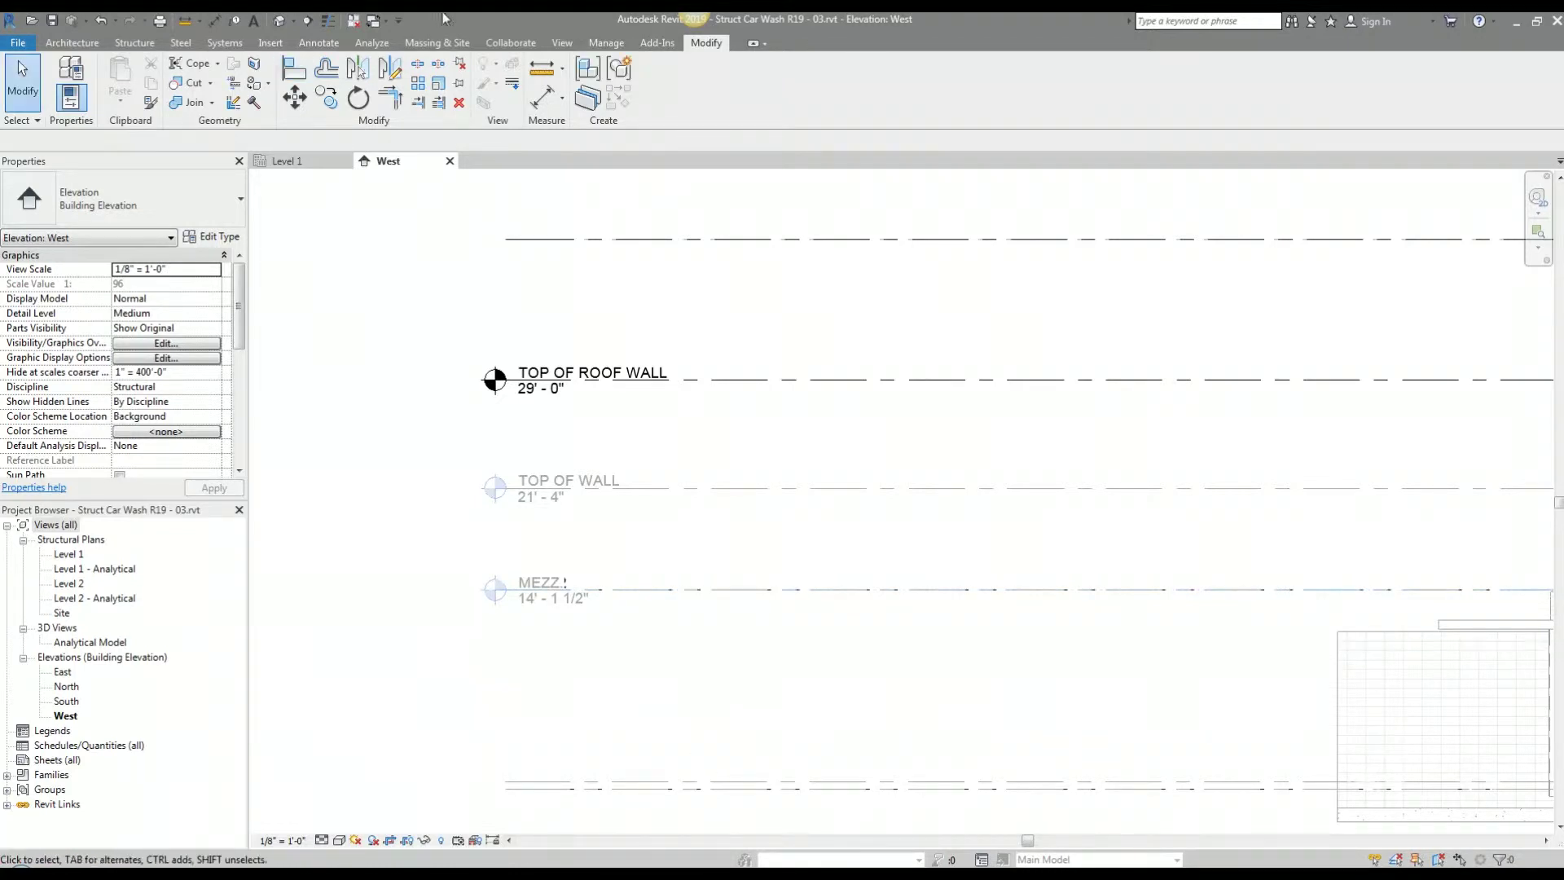
Step: Monitor Level 2 against the linked architectural model's MEZZ. level using Copy/Monitor and finish the session
{"action": "left_click", "coordinate": [511, 42]}
{"action": "left_click", "coordinate": [764, 96]}
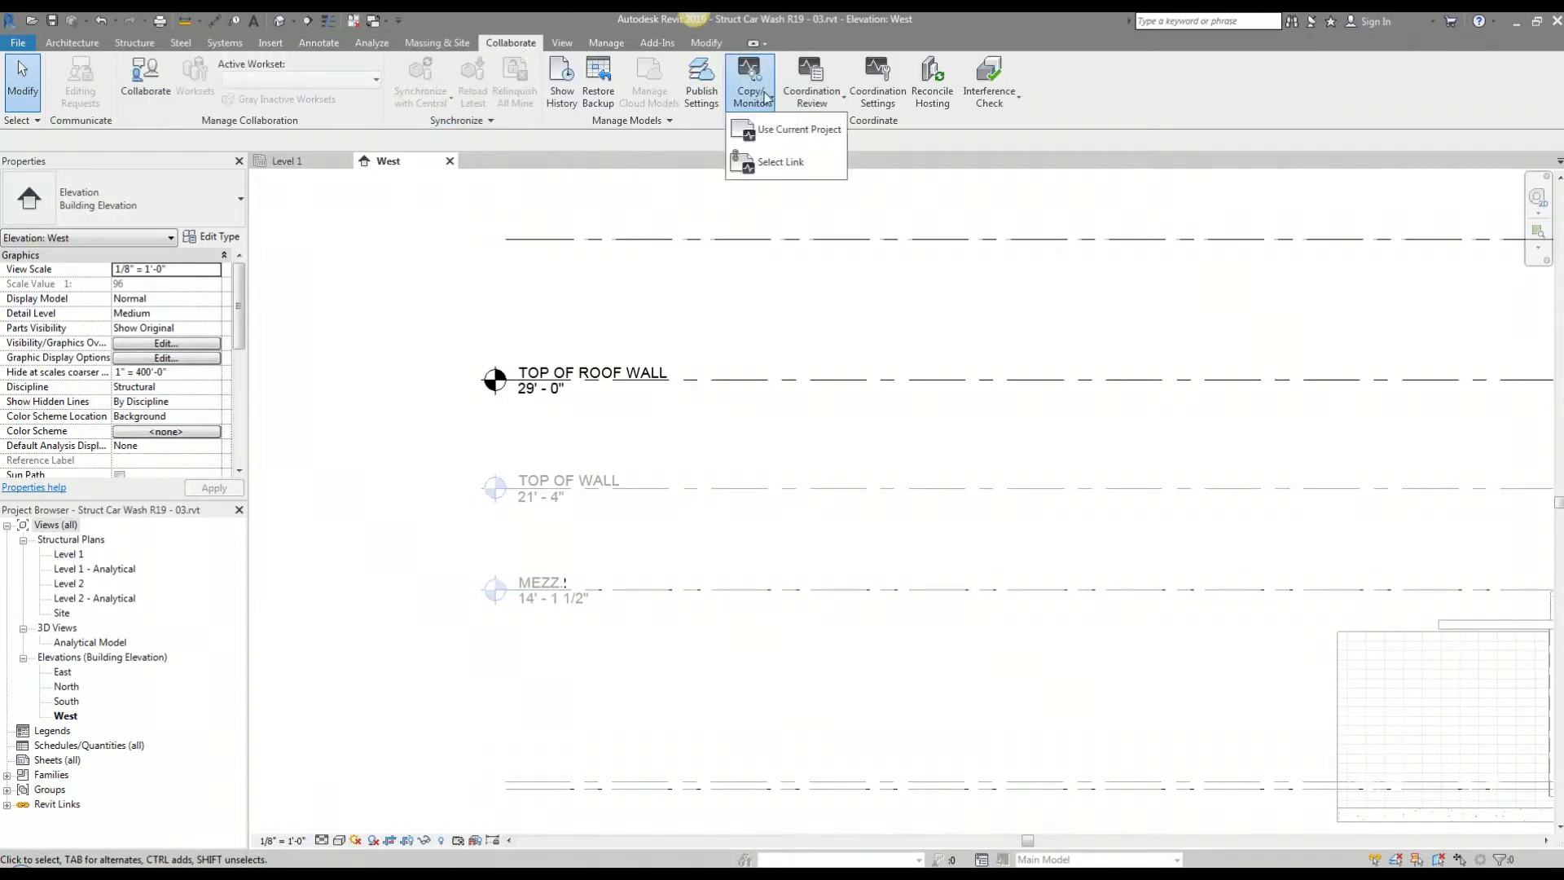
{"action": "left_click", "coordinate": [556, 493]}
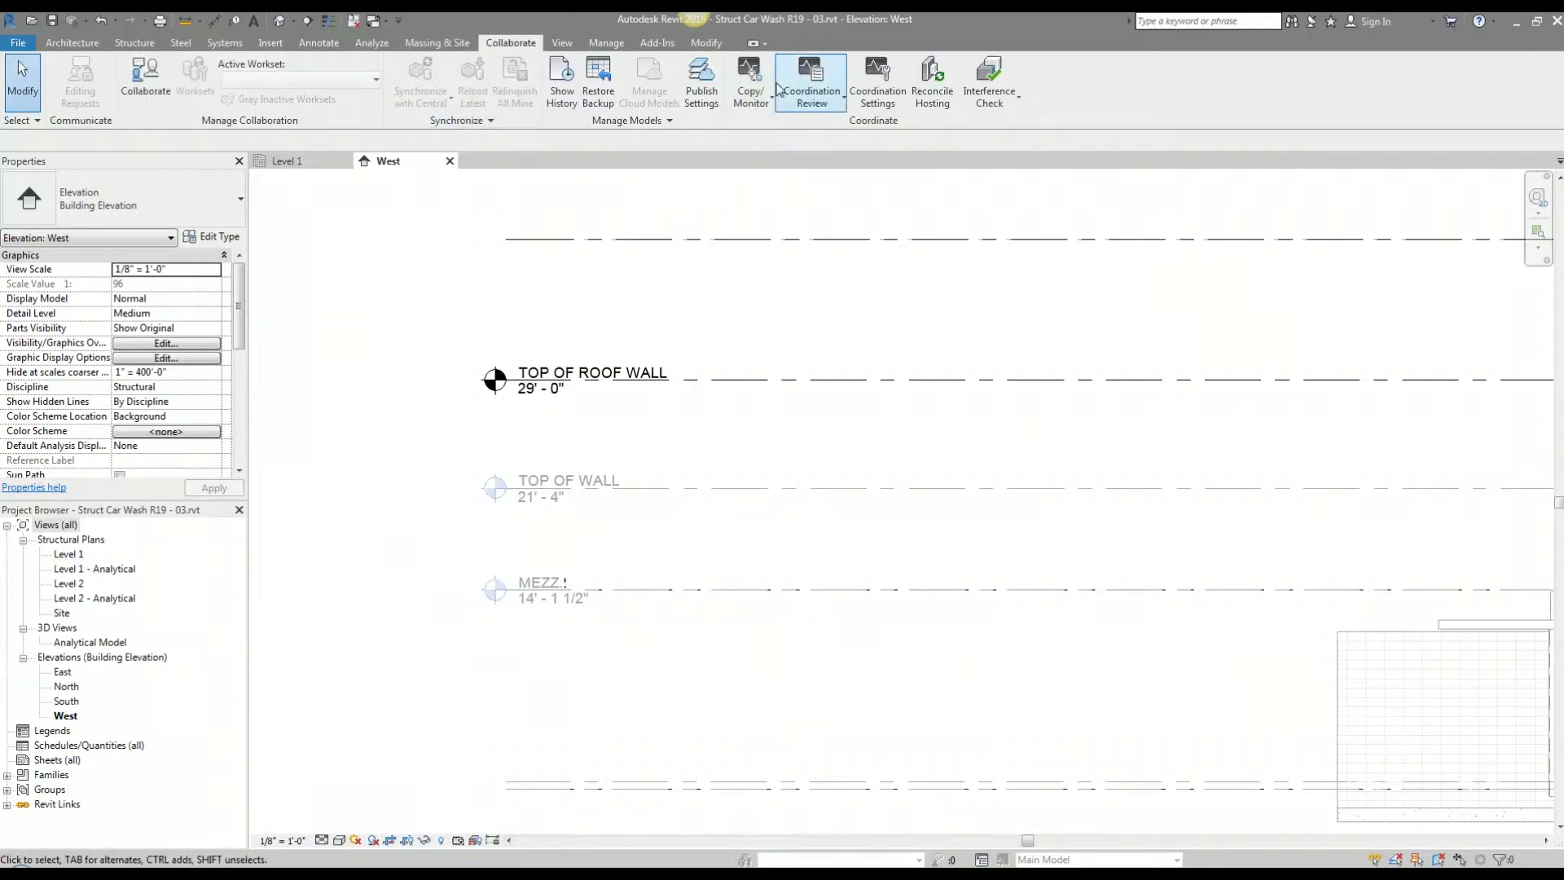
{"action": "left_click", "coordinate": [1337, 677]}
{"action": "scroll", "coordinate": [1145, 663], "scroll_direction": "down", "scroll_amount": 5}
{"action": "scroll", "coordinate": [1069, 570], "scroll_direction": "up", "scroll_amount": 4}
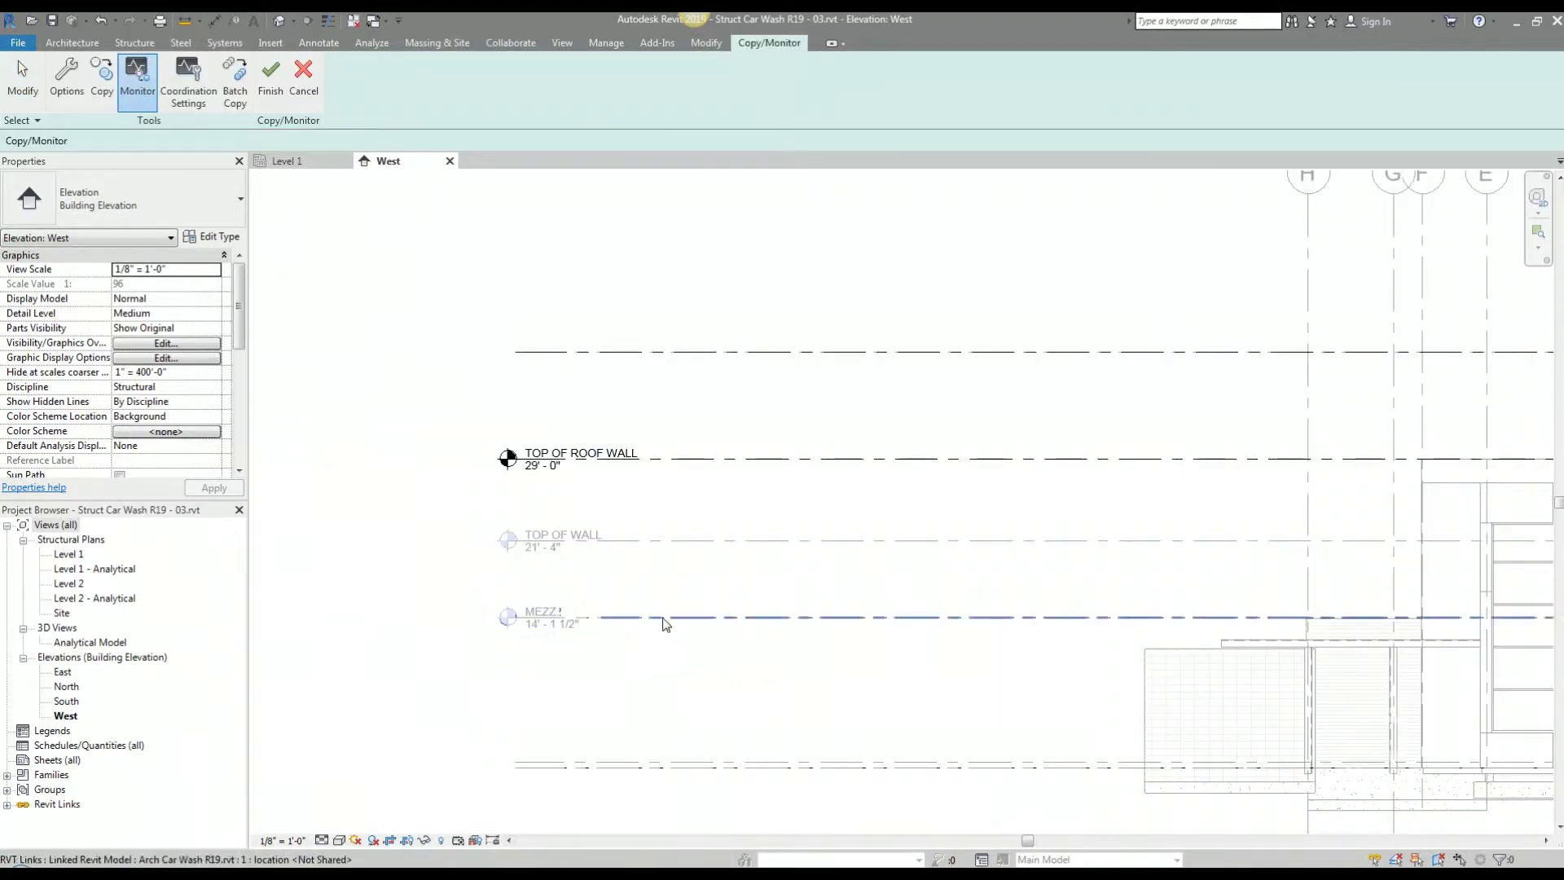
{"action": "left_click", "coordinate": [270, 77]}
Step: Set the Arch Car Wash R19.rvt link's custom display to the linked view Section: WEST ELEVATION
{"action": "scroll", "coordinate": [716, 524], "scroll_direction": "down", "scroll_amount": 3}
{"action": "scroll", "coordinate": [750, 505], "scroll_direction": "up", "scroll_amount": 2}
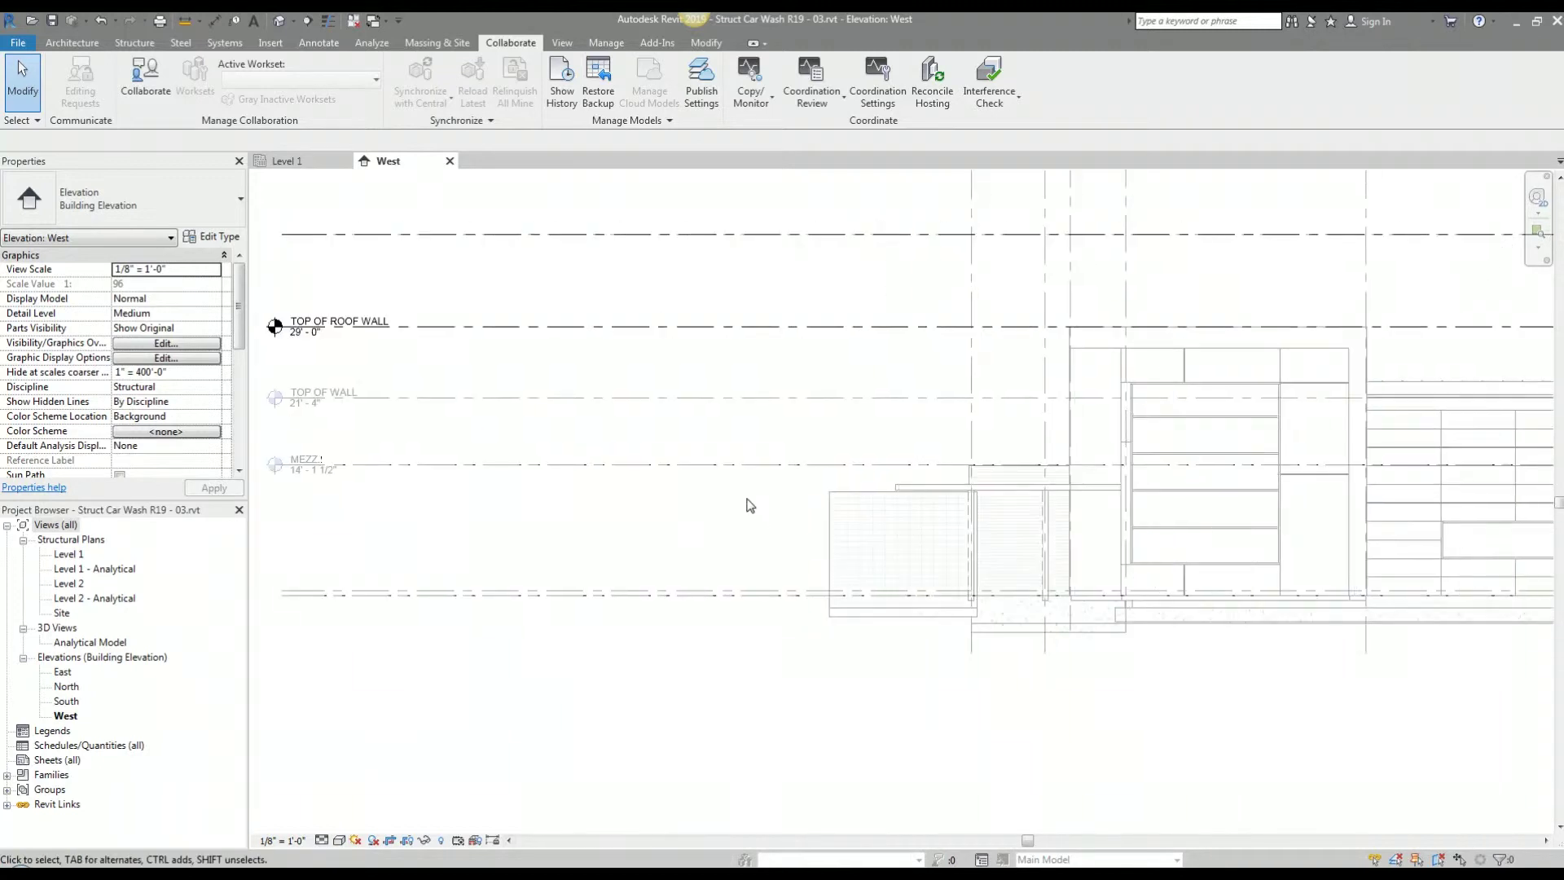
{"action": "left_click", "coordinate": [562, 43]}
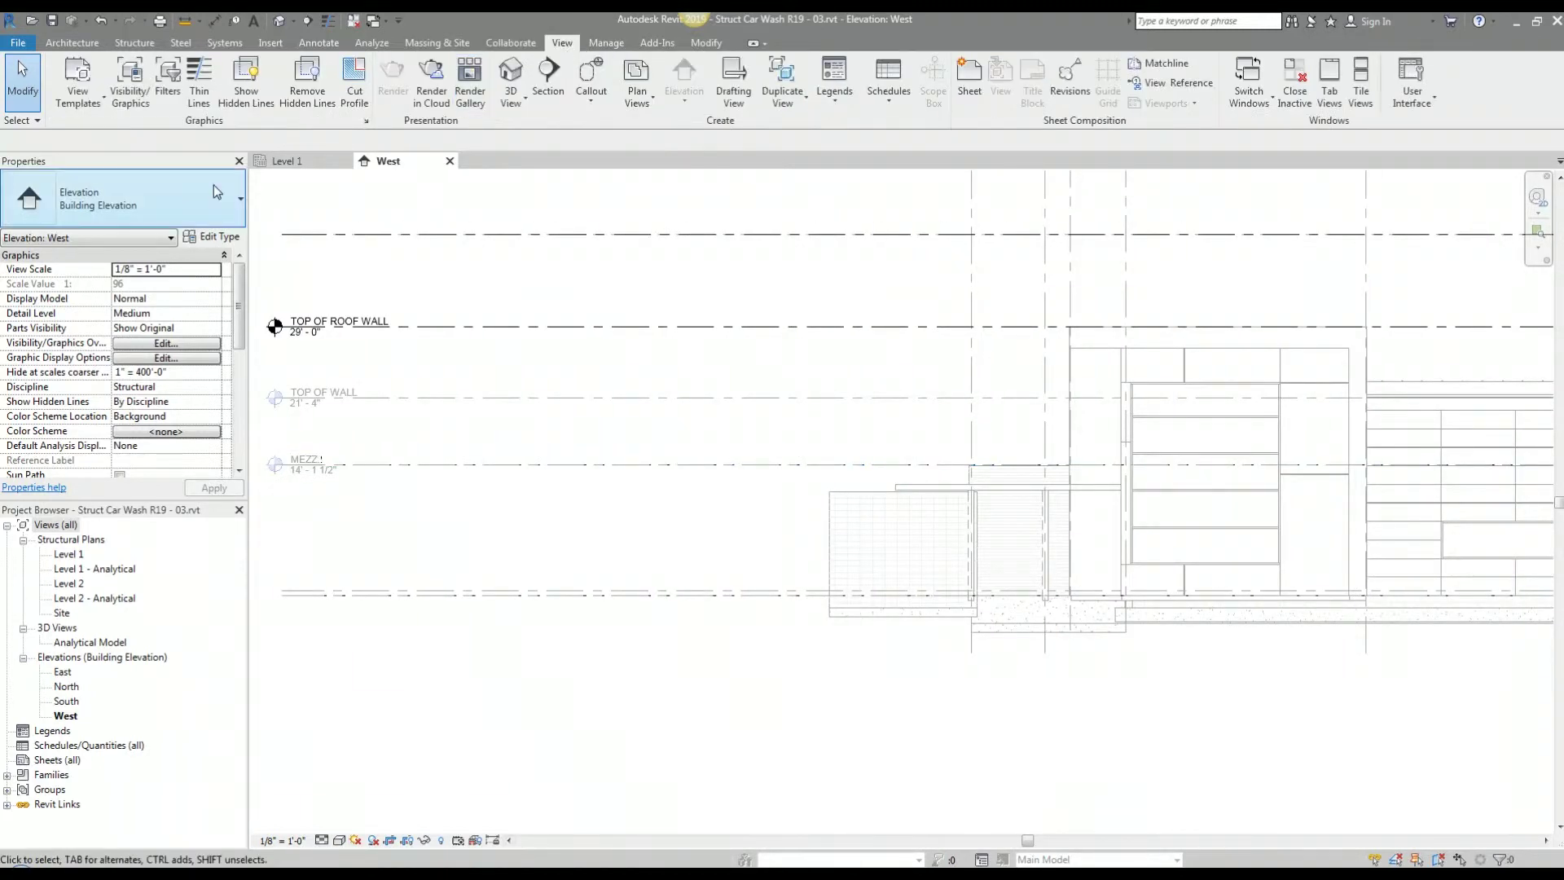
{"action": "left_click", "coordinate": [144, 98]}
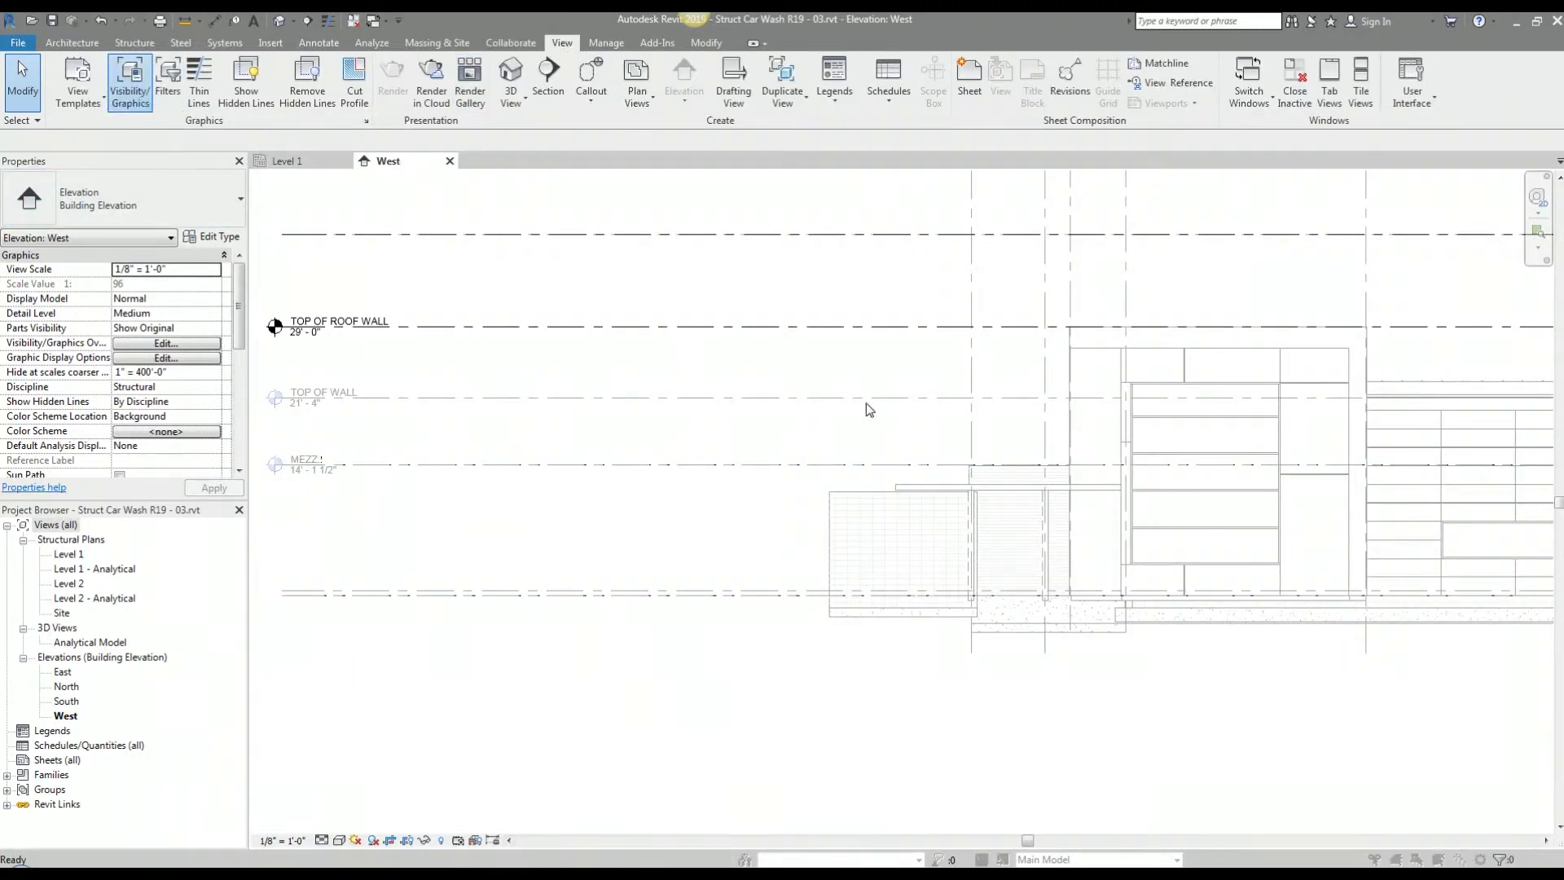
{"action": "left_click", "coordinate": [958, 320]}
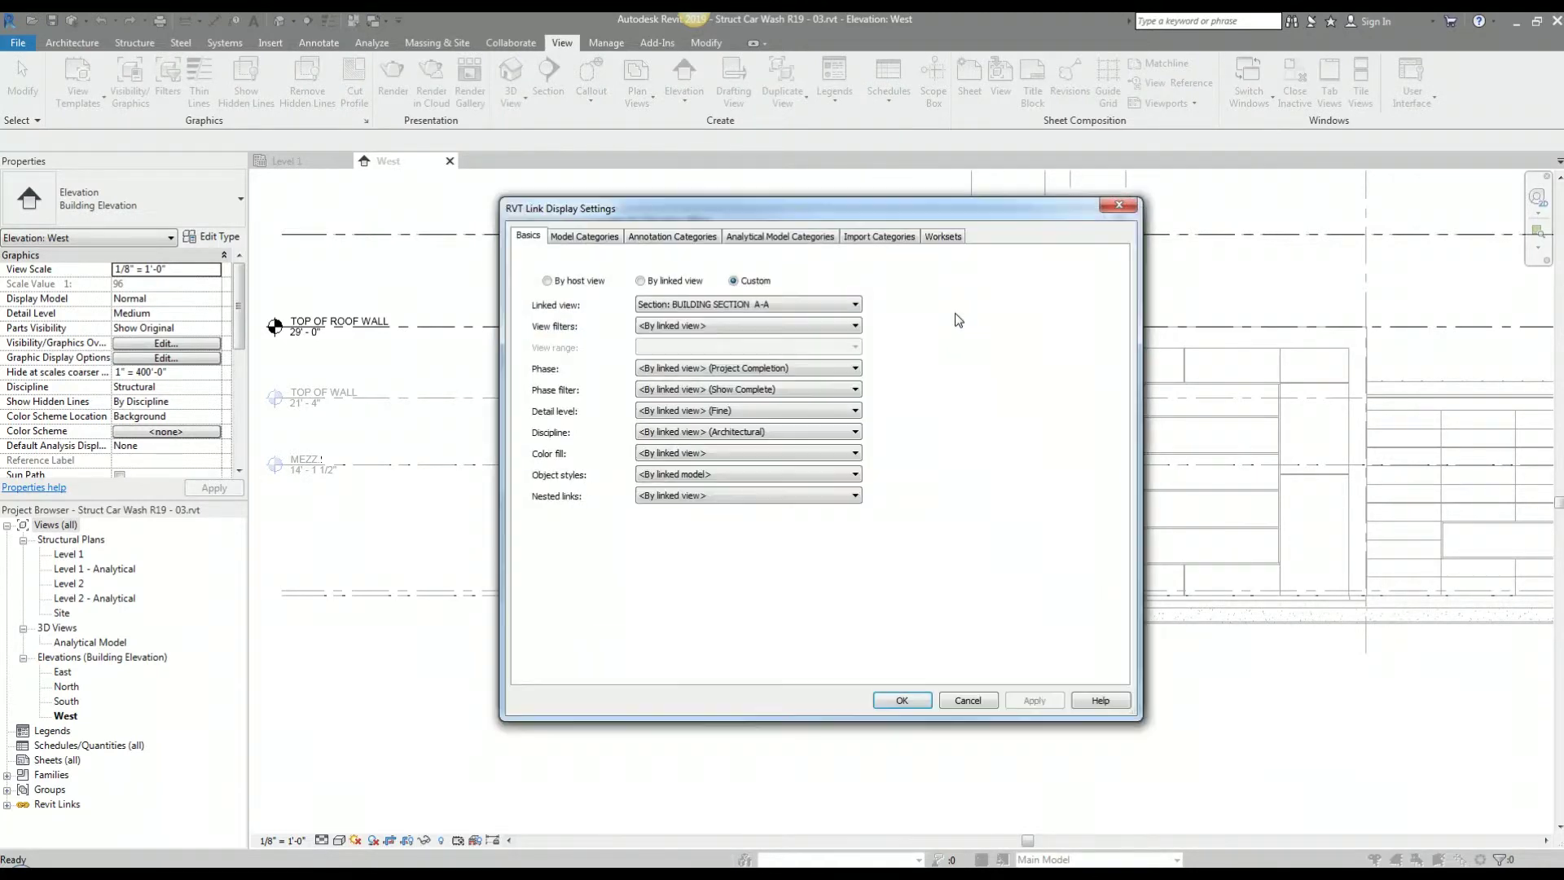
{"action": "left_click", "coordinate": [795, 304]}
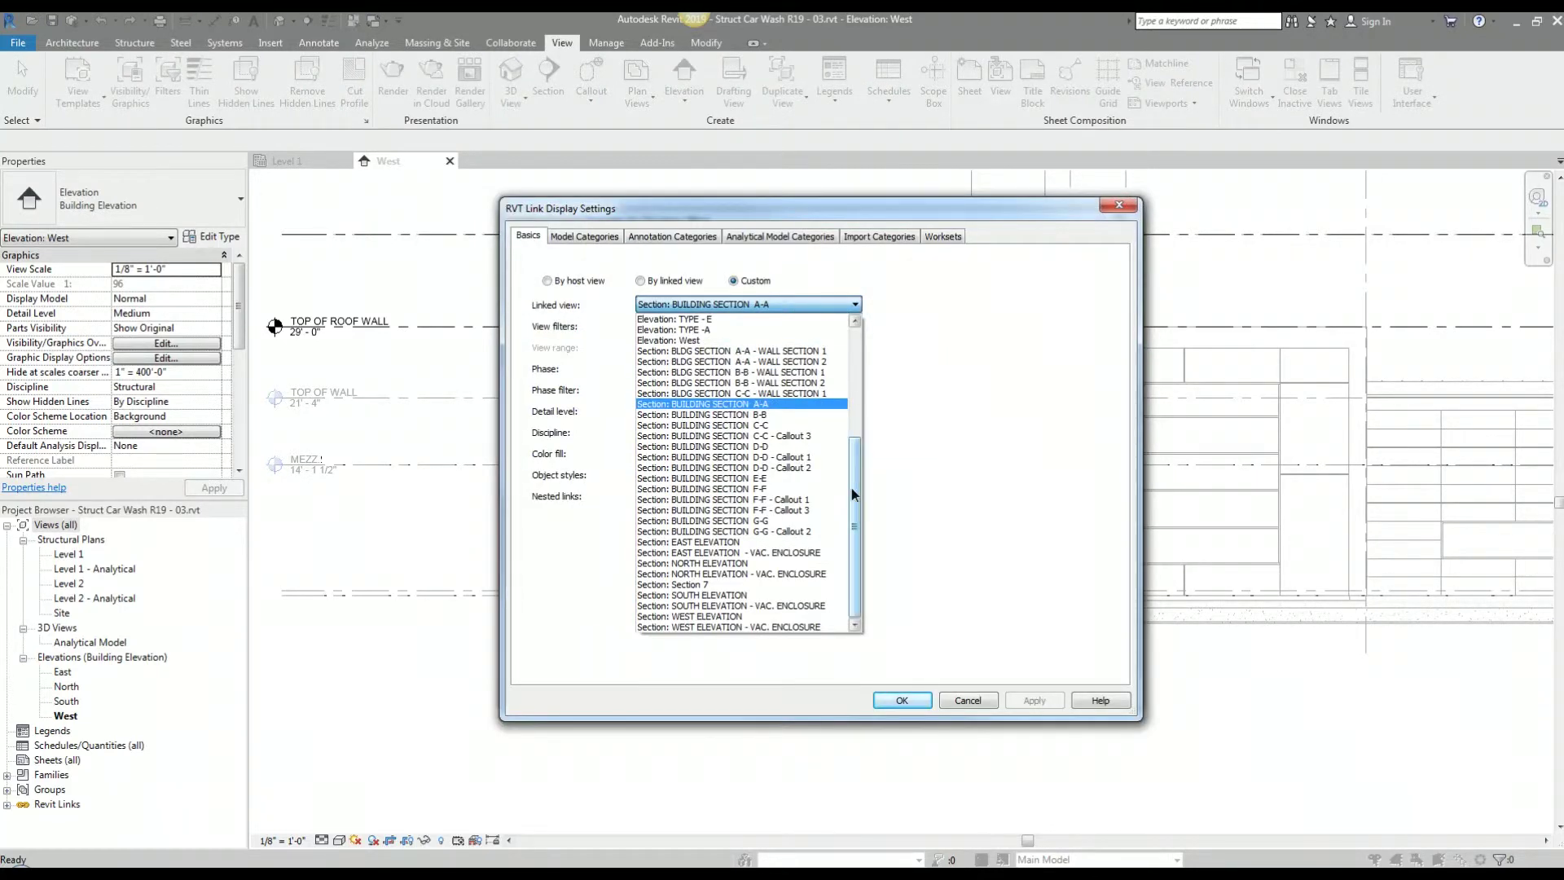
{"action": "left_click", "coordinate": [692, 615]}
{"action": "left_click", "coordinate": [902, 700]}
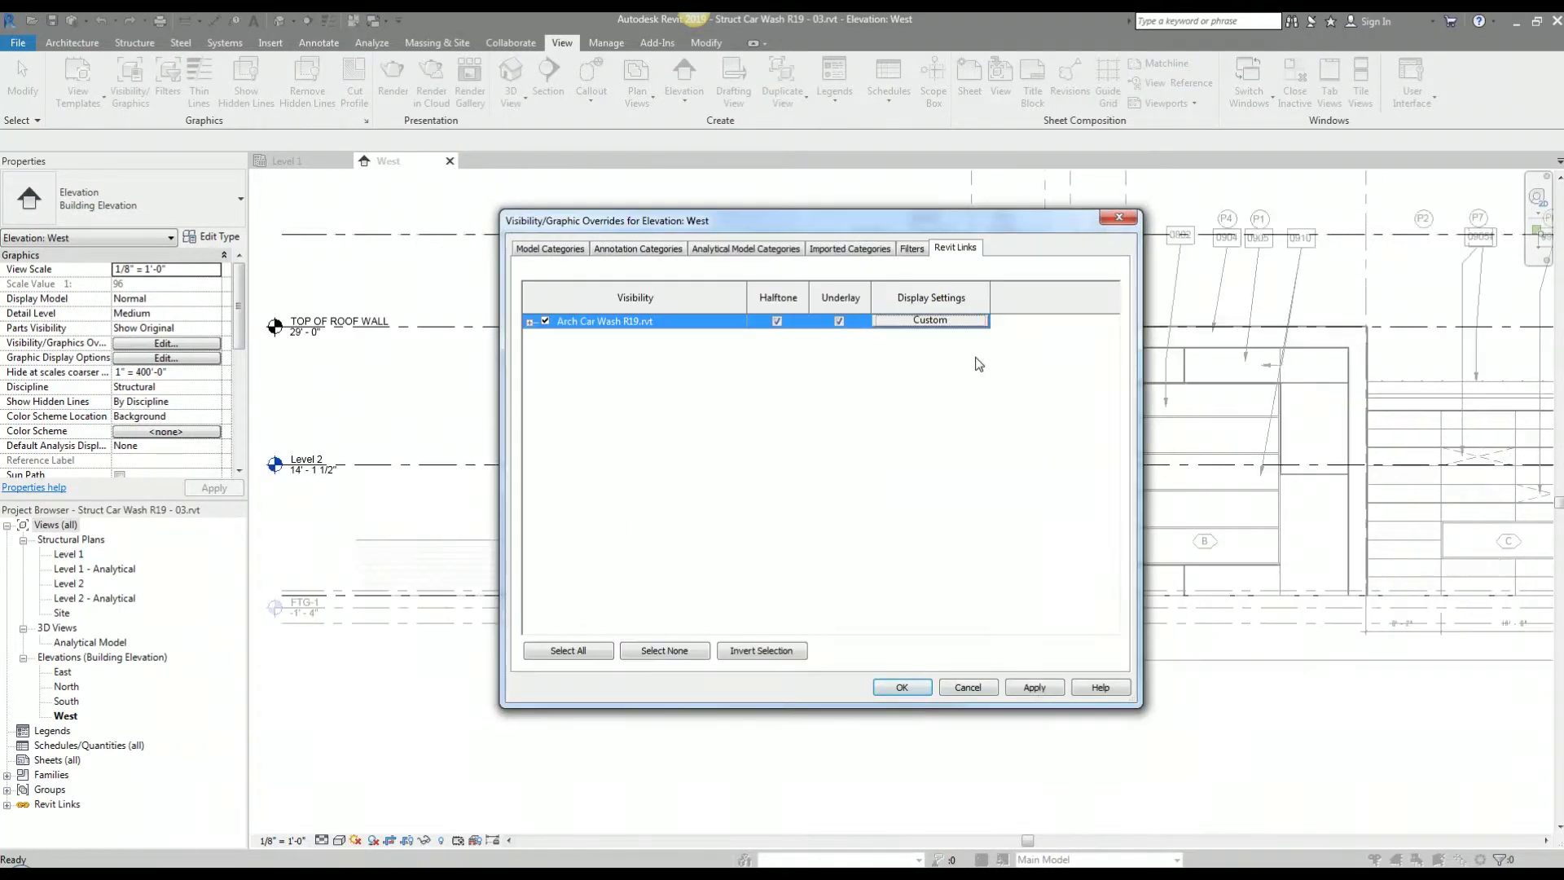
Step: Set the link's annotation categories to <Custom> and hide the linked levels in the West elevation
{"action": "left_click", "coordinate": [929, 321]}
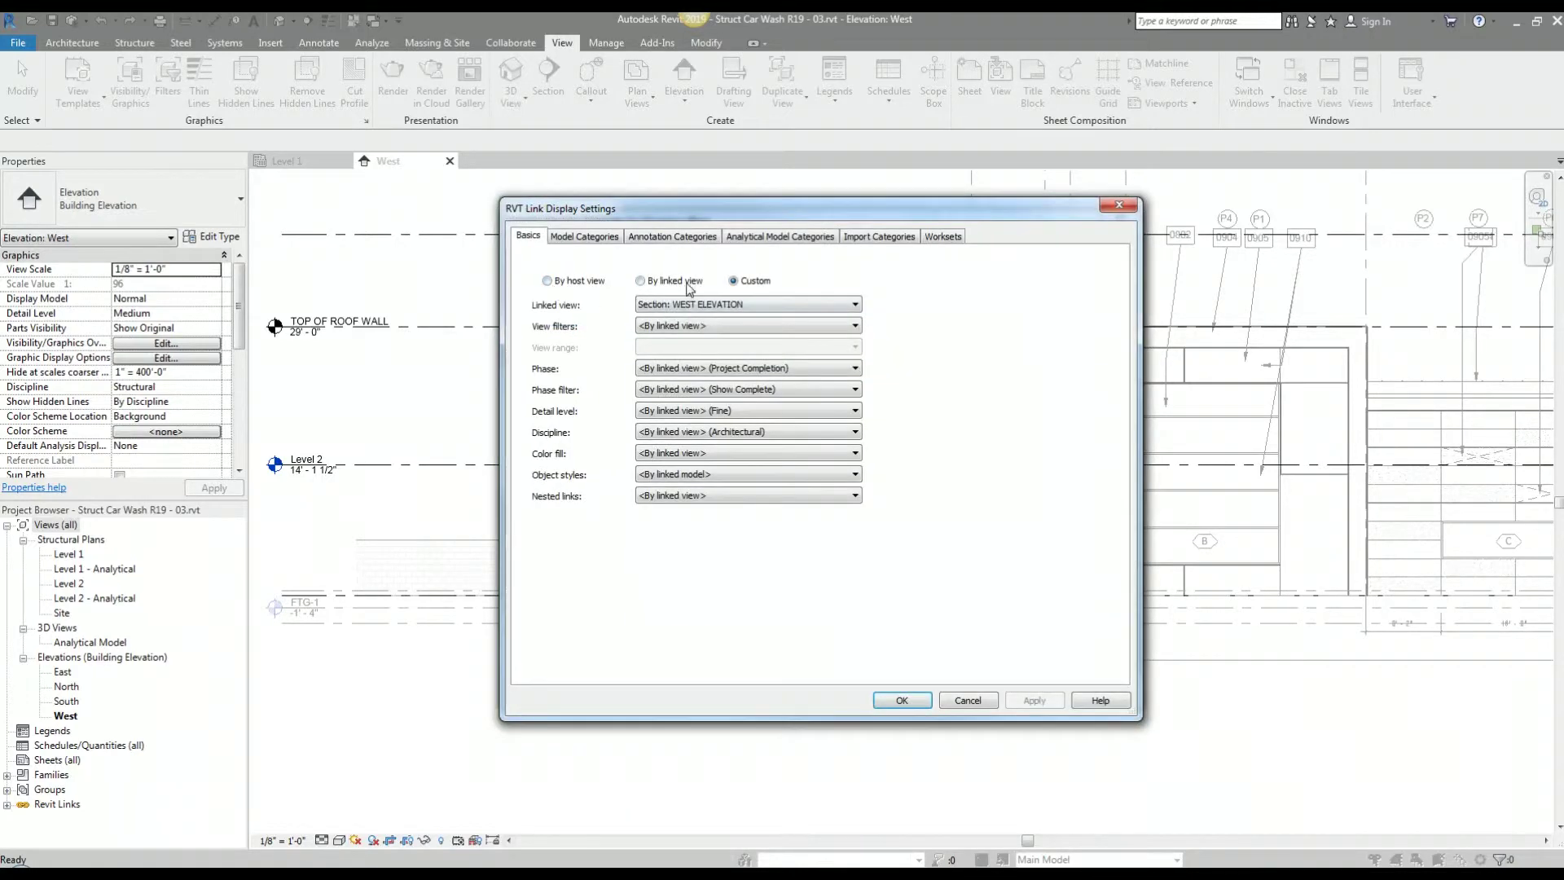
{"action": "left_click", "coordinate": [672, 236]}
{"action": "left_click", "coordinate": [748, 262]}
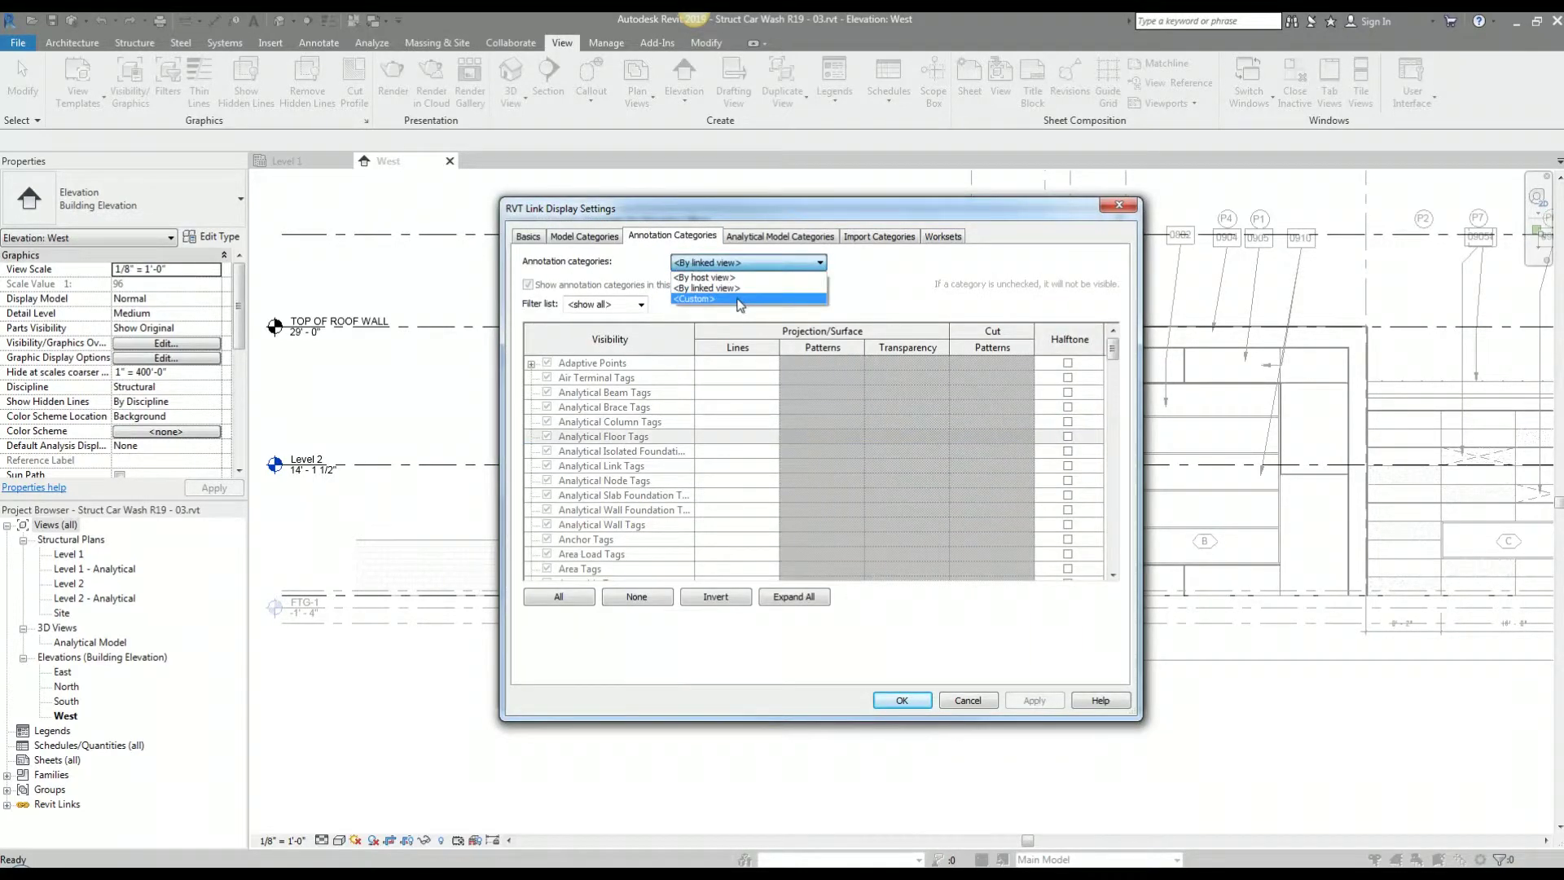
{"action": "left_click", "coordinate": [717, 303]}
{"action": "left_click", "coordinate": [602, 481]}
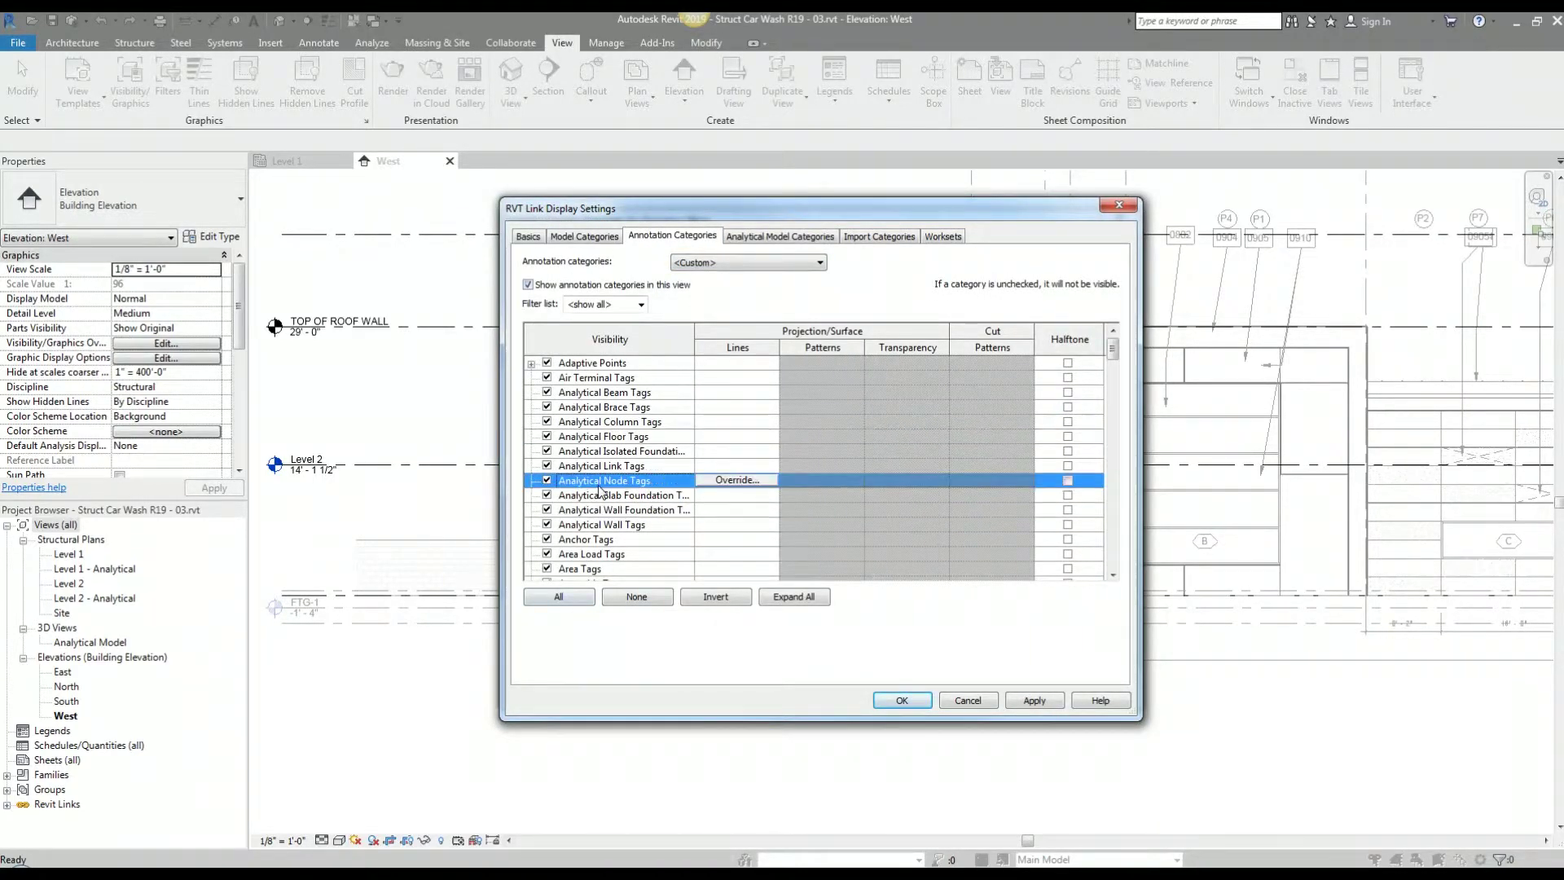
{"action": "left_click", "coordinate": [902, 700]}
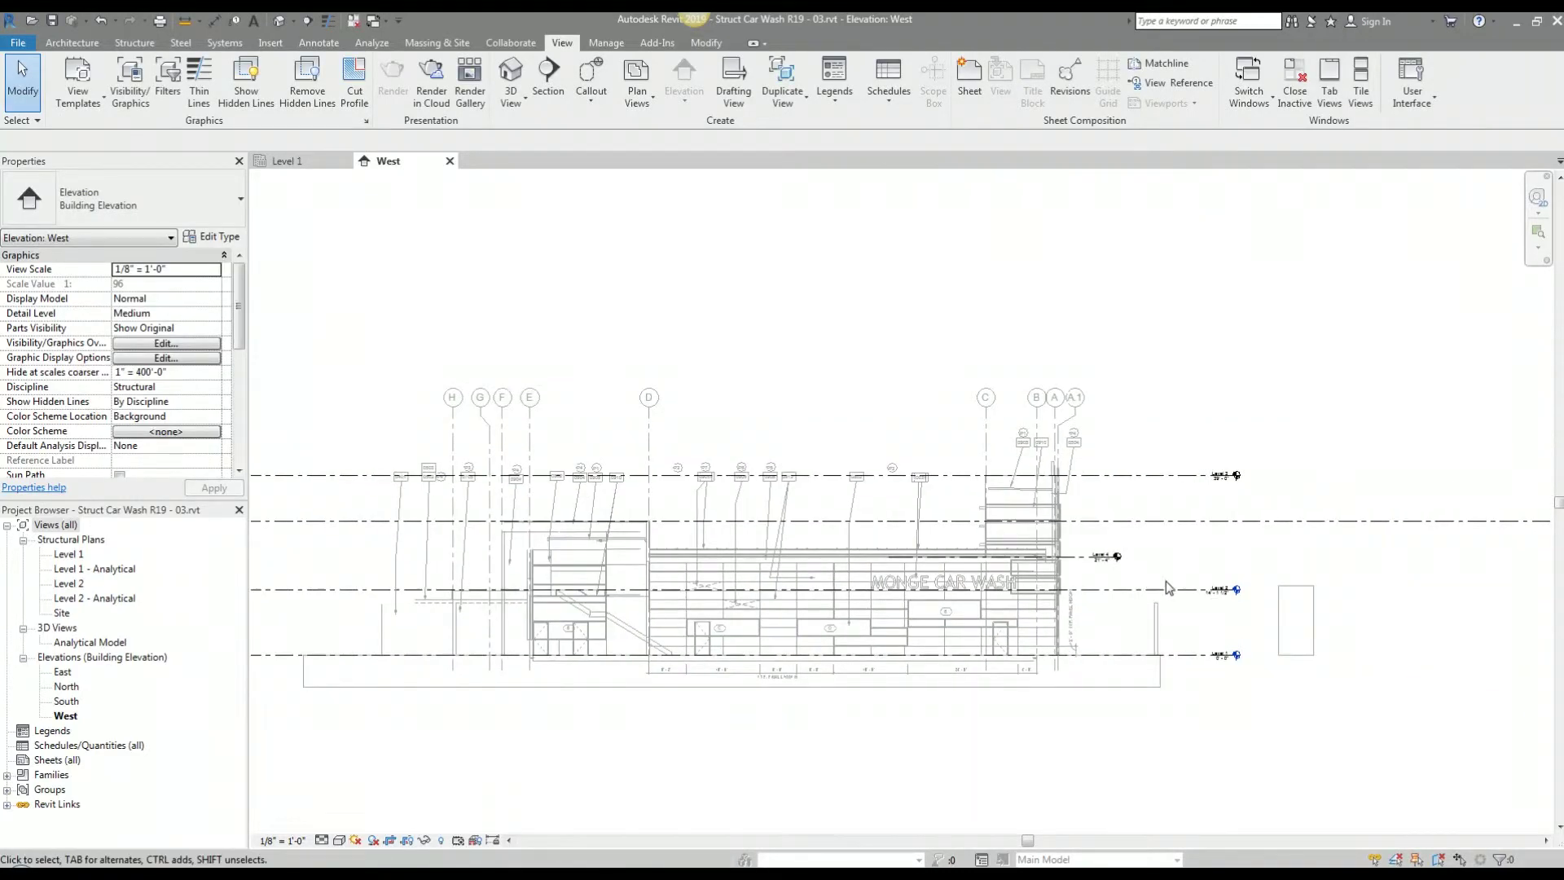
Step: Extend Level 4's head end to line up with the level heads of Levels 1, 2 and 3
{"action": "scroll", "coordinate": [1166, 580], "scroll_direction": "up", "scroll_amount": 3}
{"action": "left_click", "coordinate": [929, 536]}
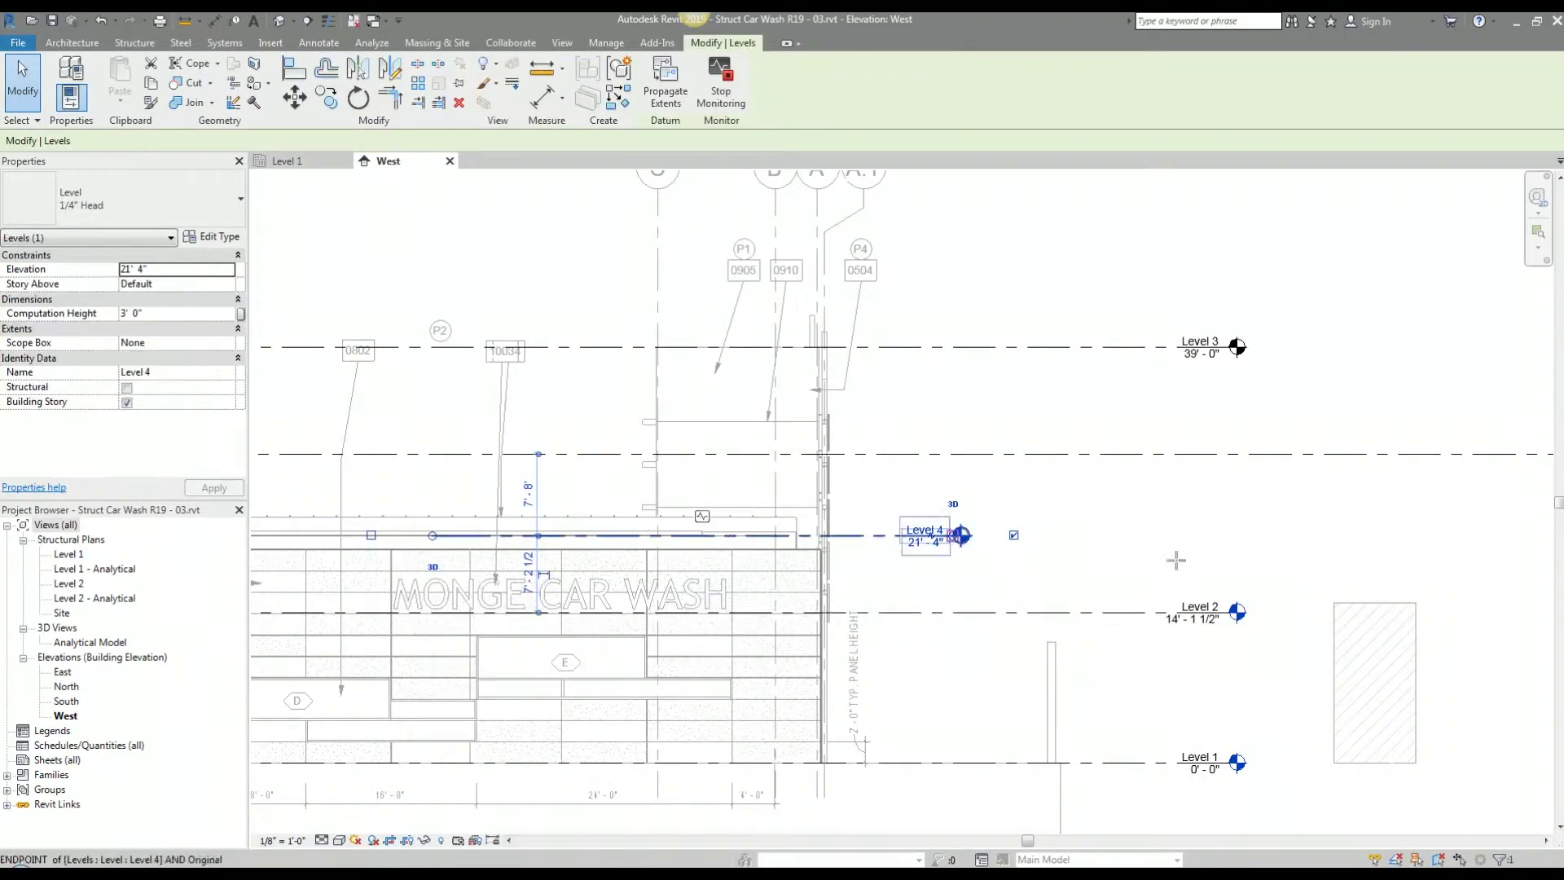
{"action": "scroll", "coordinate": [1358, 570], "scroll_direction": "down", "scroll_amount": 3}
Step: Show the level heads of Level 3 and Level 1 at the end beside the TOP OF ROOF WALL head
{"action": "middle_click_drag", "start_coordinate": [1358, 570], "coordinate": [1552, 611]}
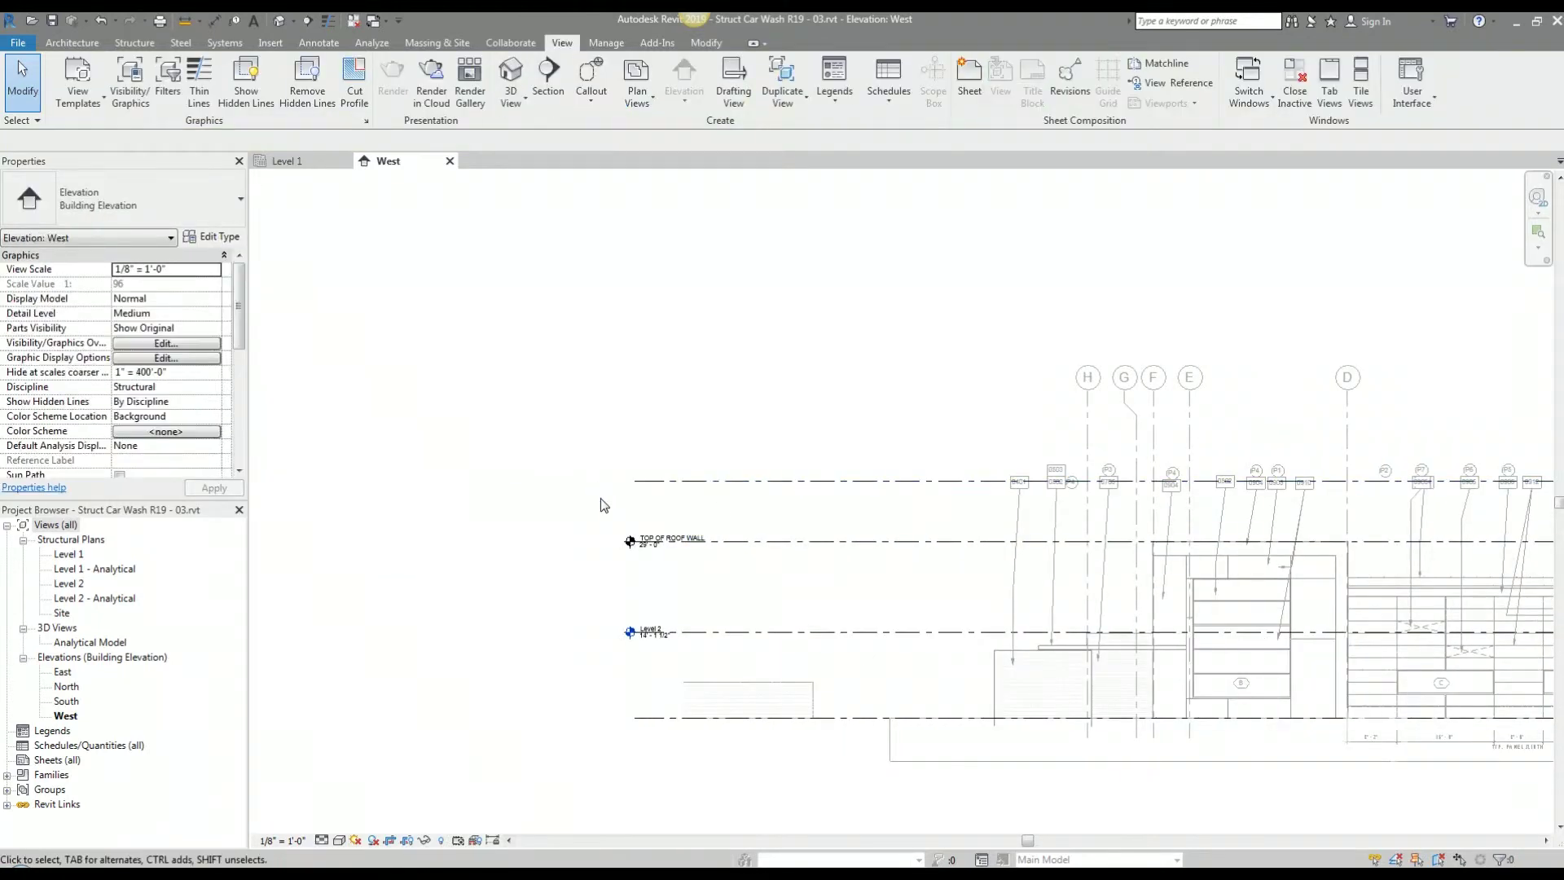
{"action": "left_click", "coordinate": [643, 481]}
{"action": "left_click", "coordinate": [637, 729]}
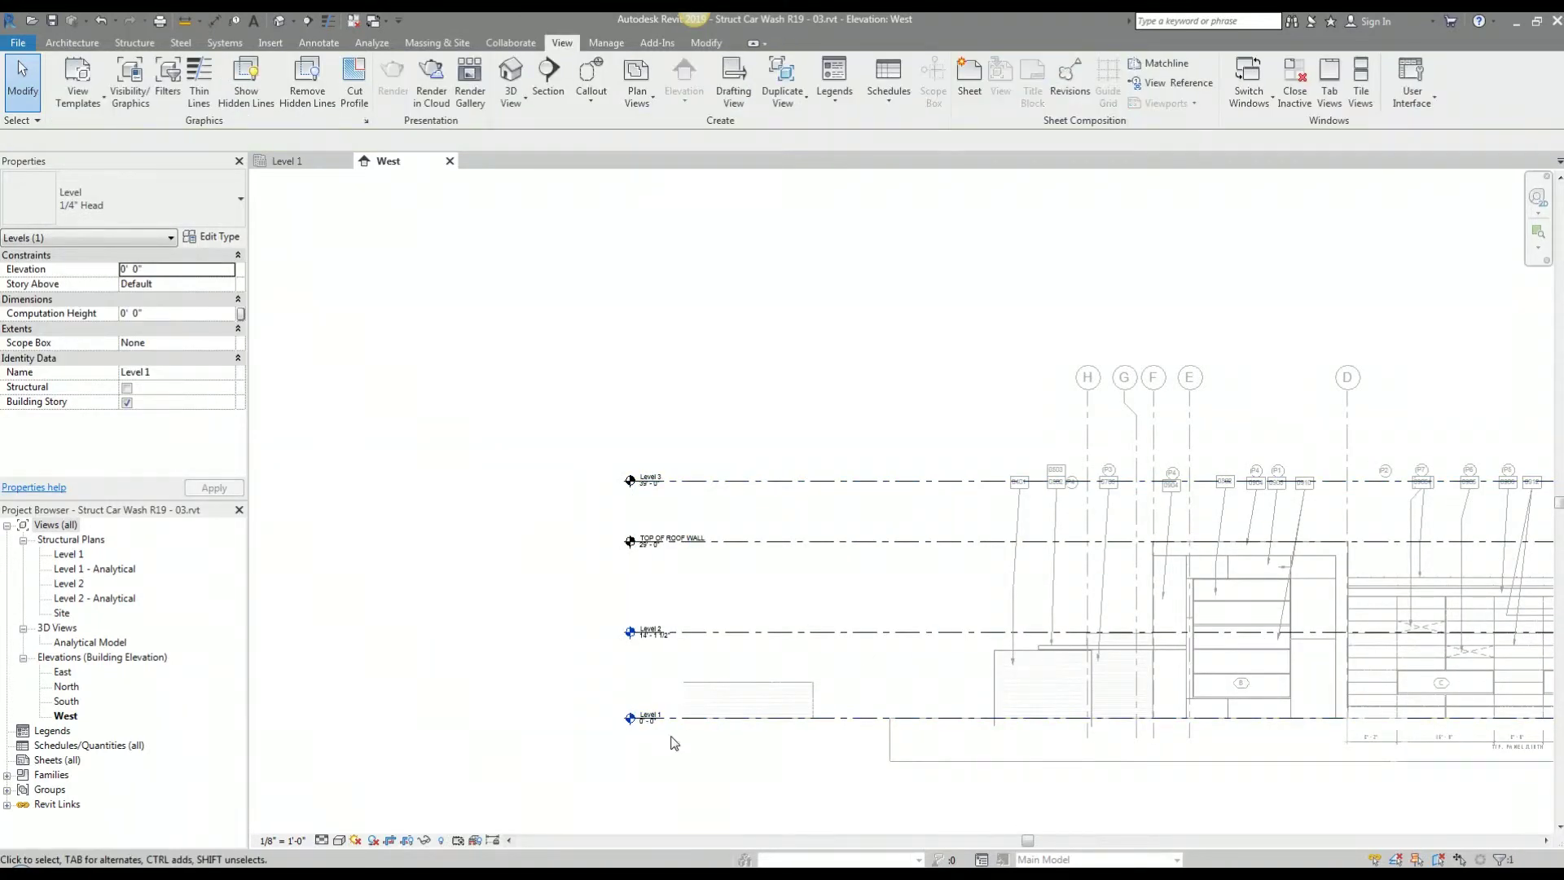
Step: Rename Level 1 to FIN FLOOR without renaming the corresponding views
{"action": "scroll", "coordinate": [656, 734], "scroll_direction": "up", "scroll_amount": 4}
{"action": "left_click", "coordinate": [632, 712]}
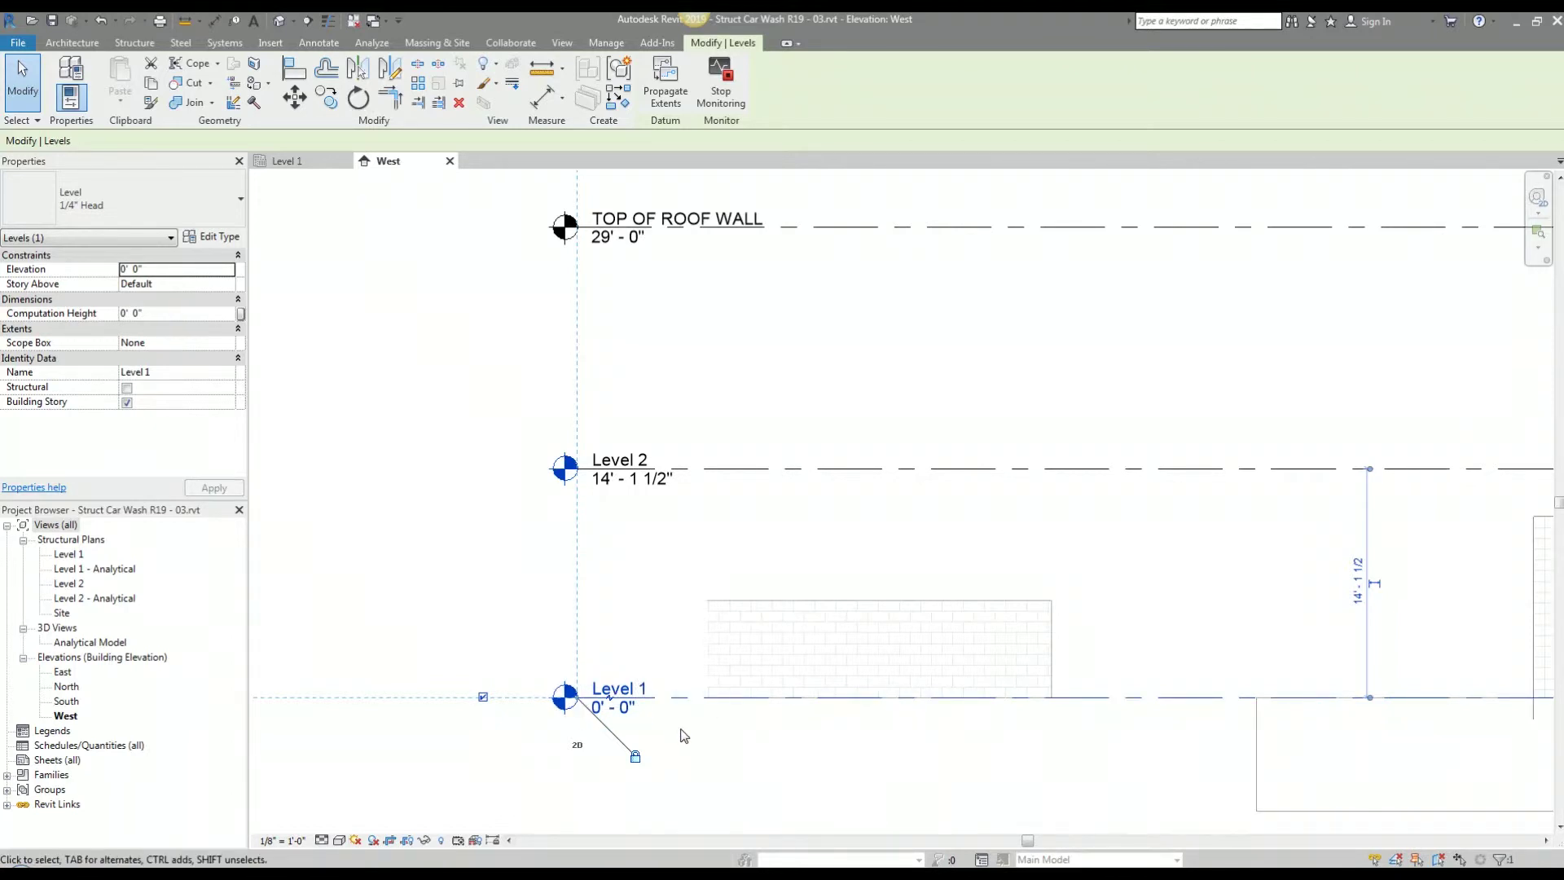
{"action": "left_click", "coordinate": [642, 689]}
{"action": "type", "text": "FIN FLOOR"}
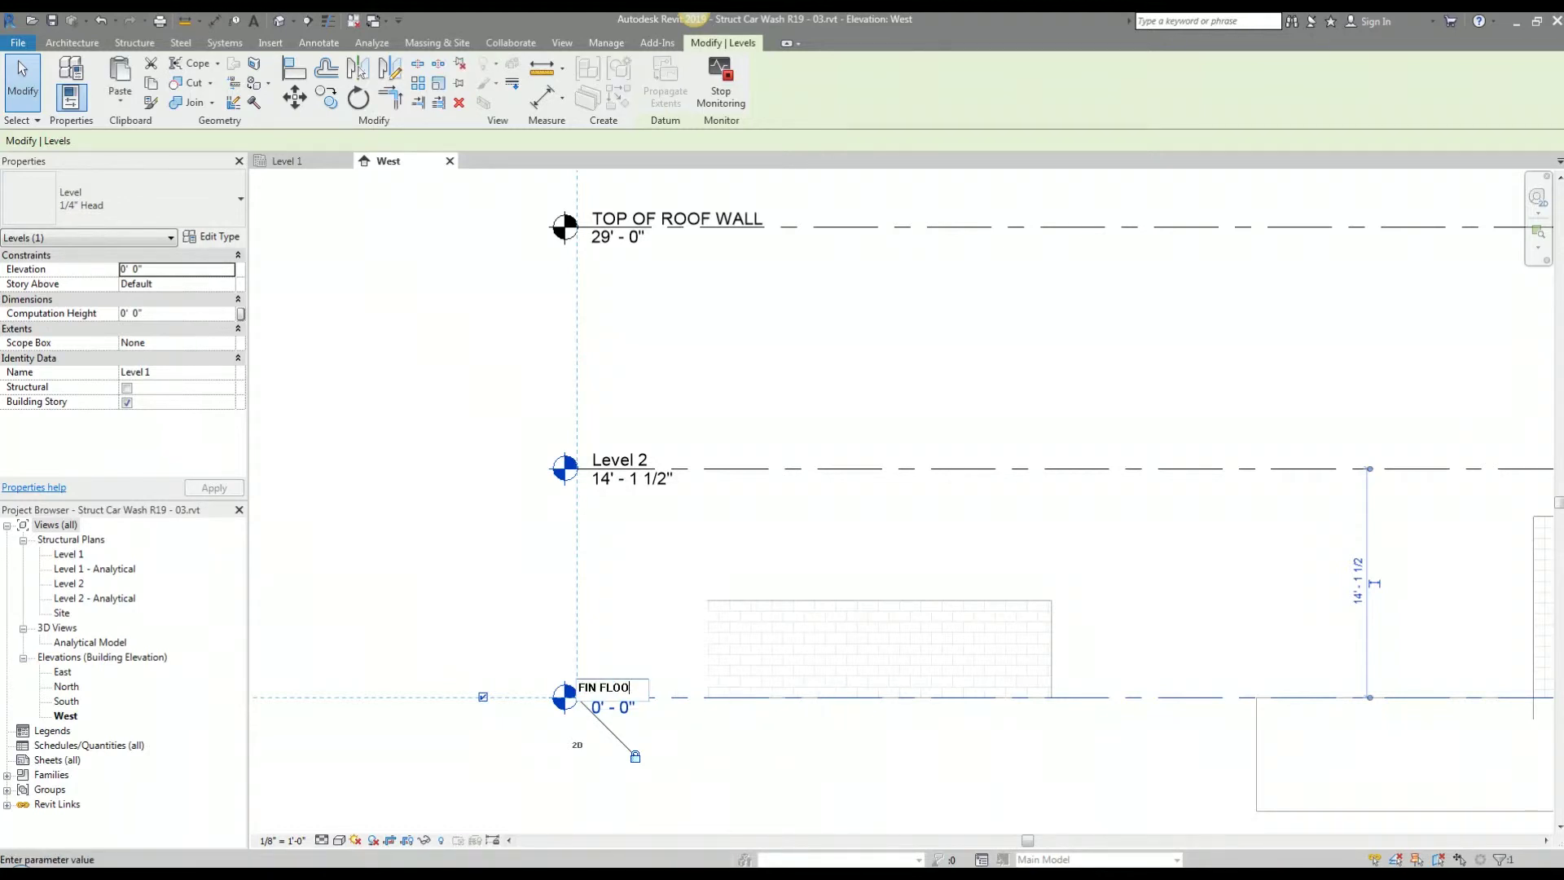
{"action": "key", "text": "Return"}
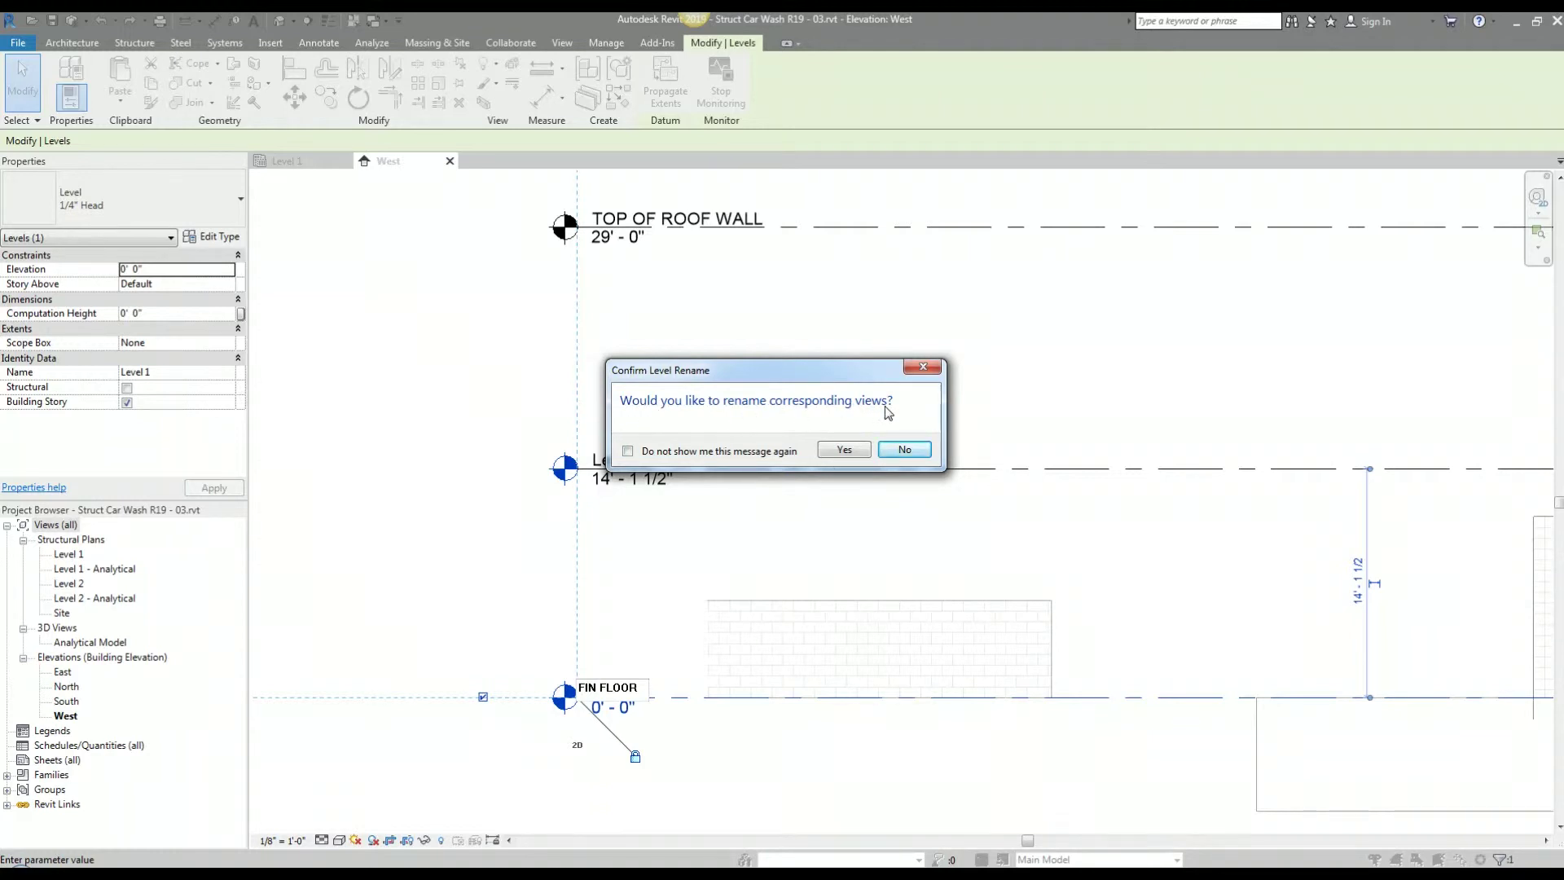
{"action": "left_click", "coordinate": [906, 450]}
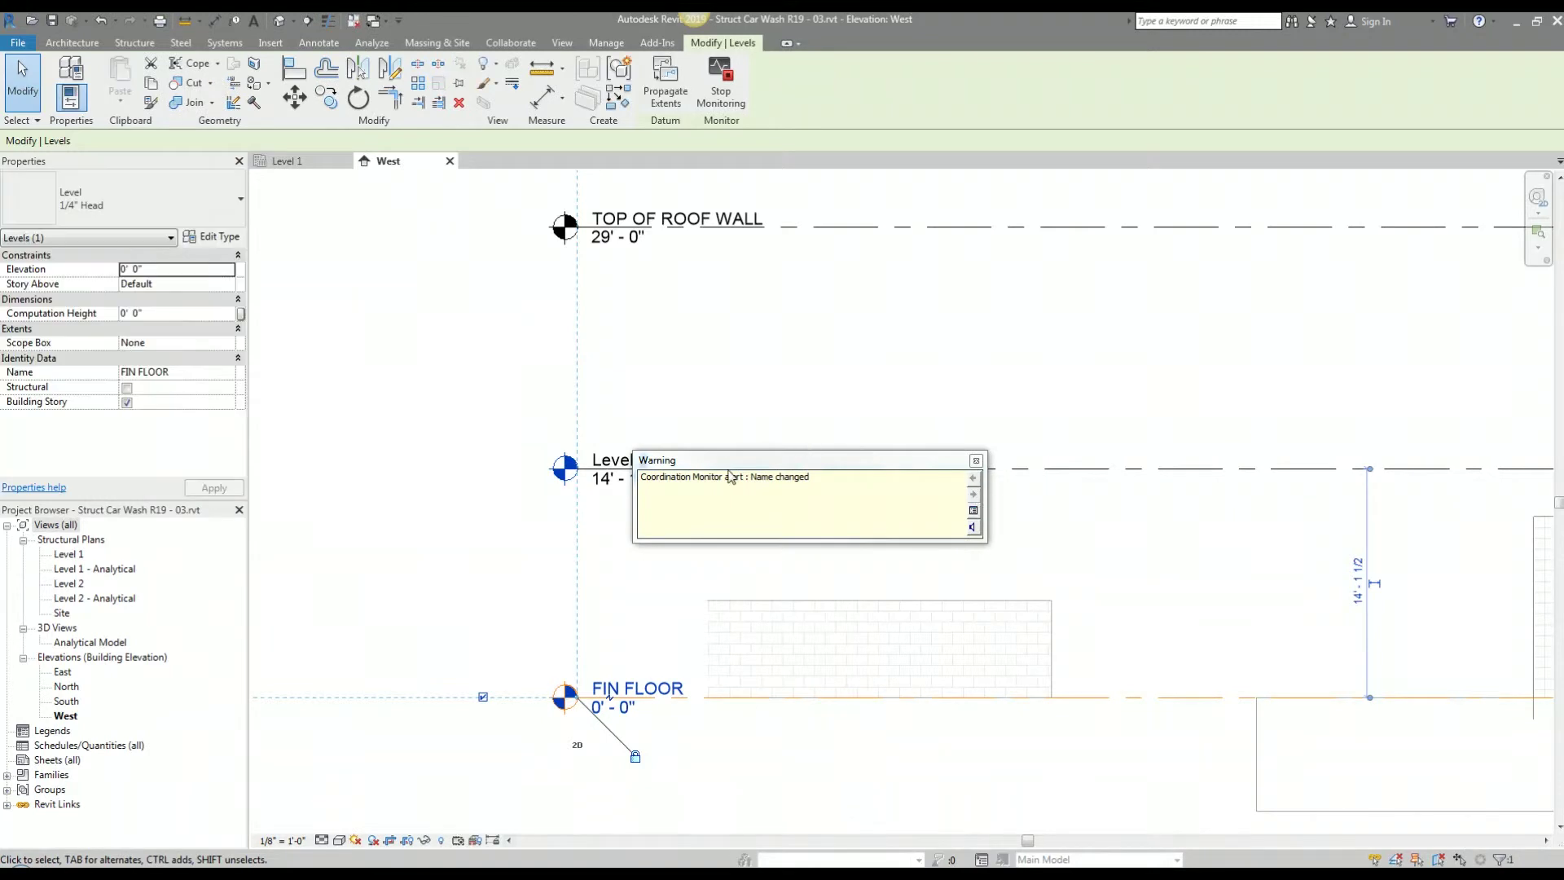
{"action": "left_click", "coordinate": [661, 603]}
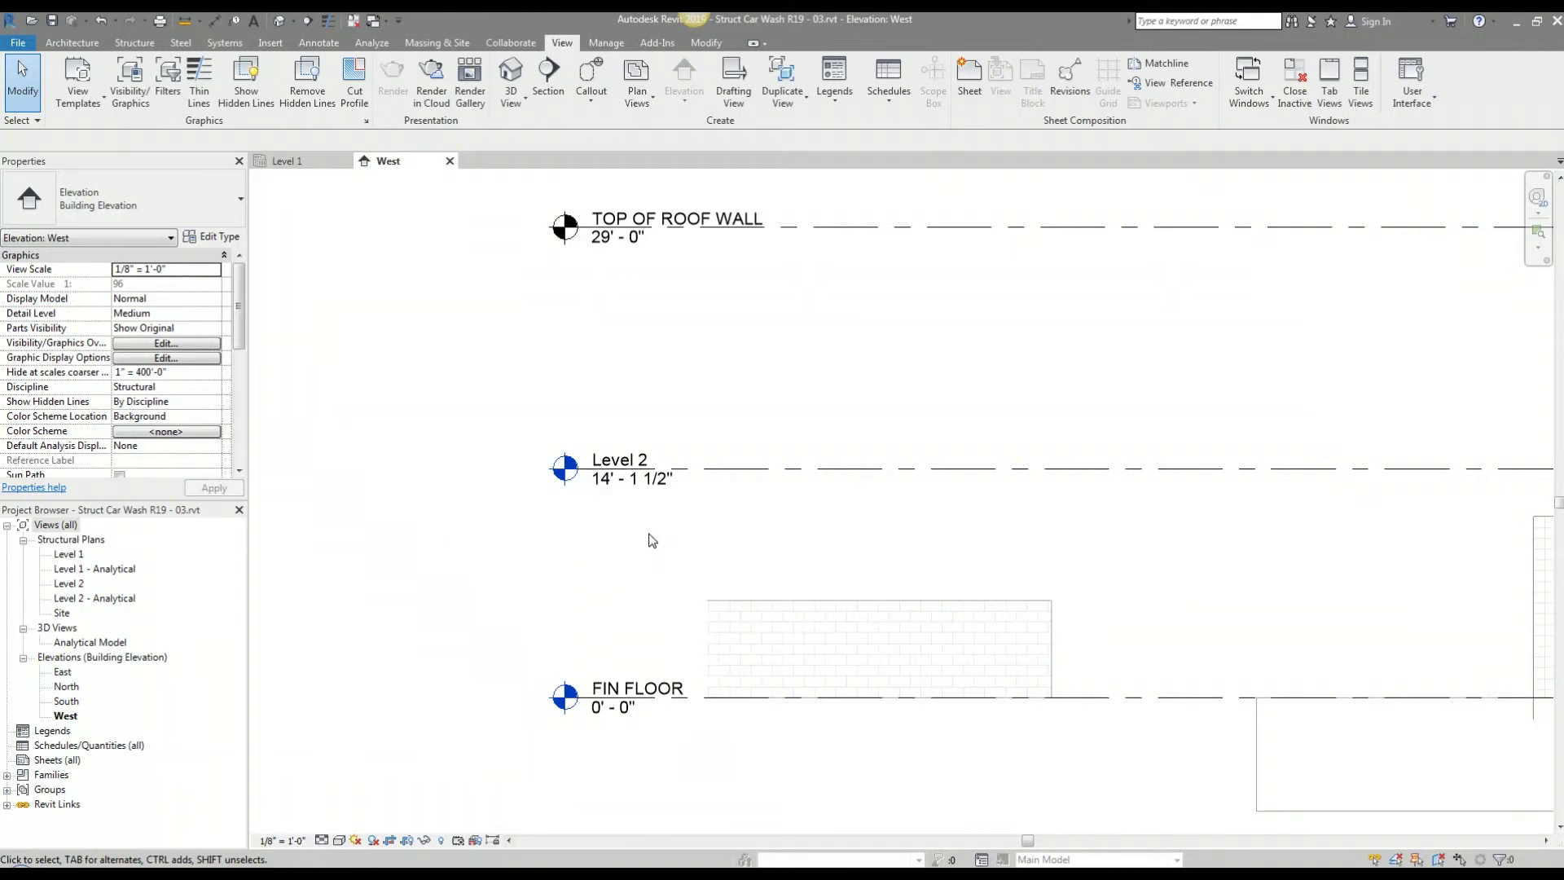
Step: Rename Level 2 to 2ND FLOOR without renaming the corresponding views
{"action": "double_click", "coordinate": [642, 458]}
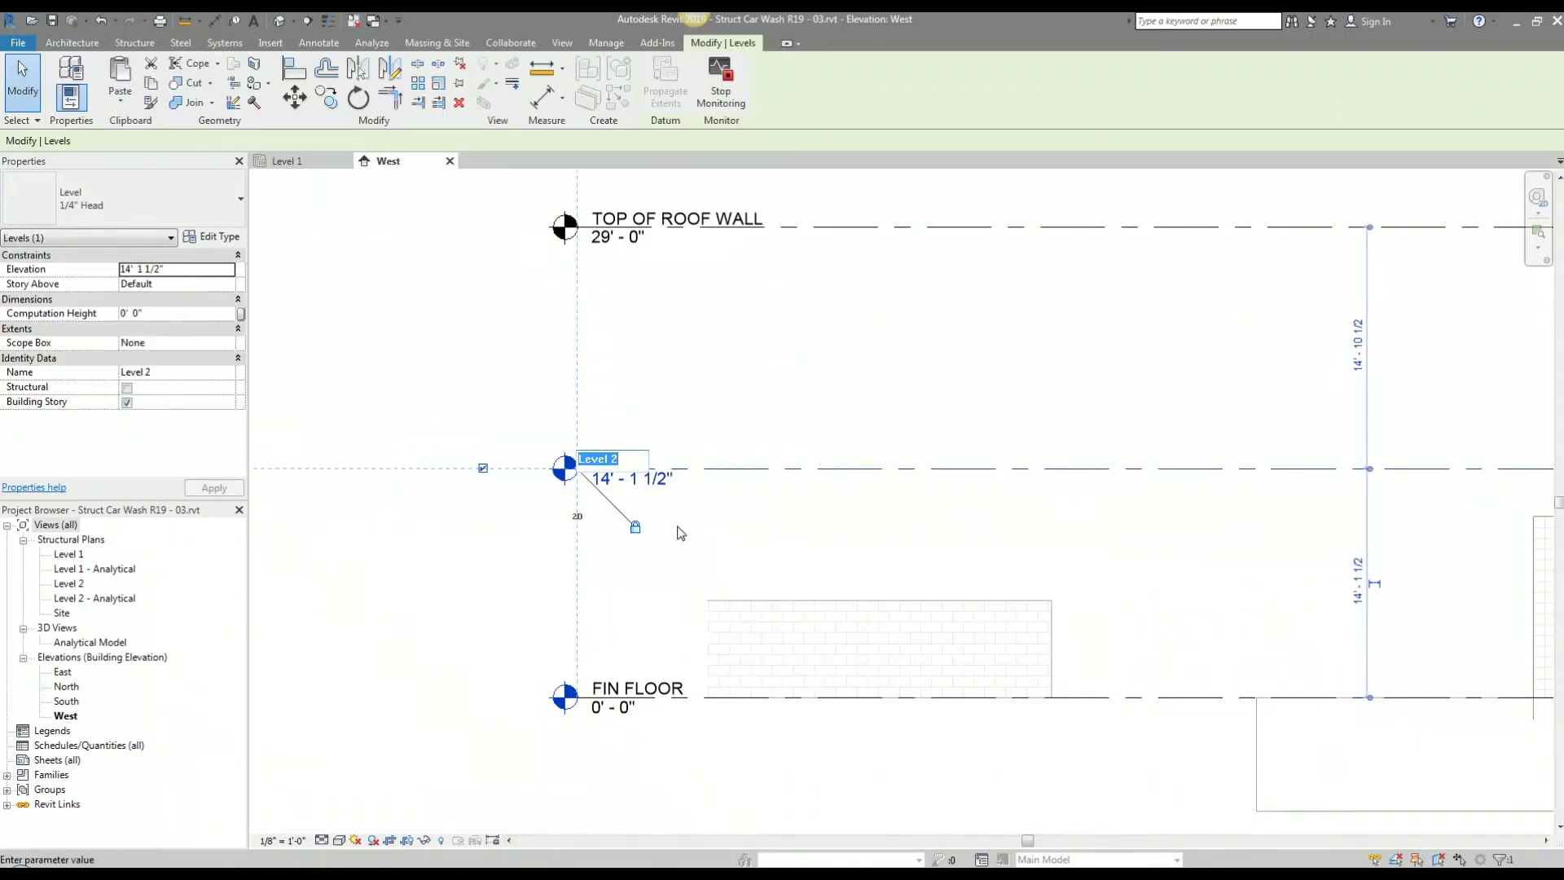
{"action": "type", "text": "S"}
{"action": "type", "text": "ND FLOOR"}
{"action": "key", "text": "Return"}
{"action": "left_click", "coordinate": [903, 458]}
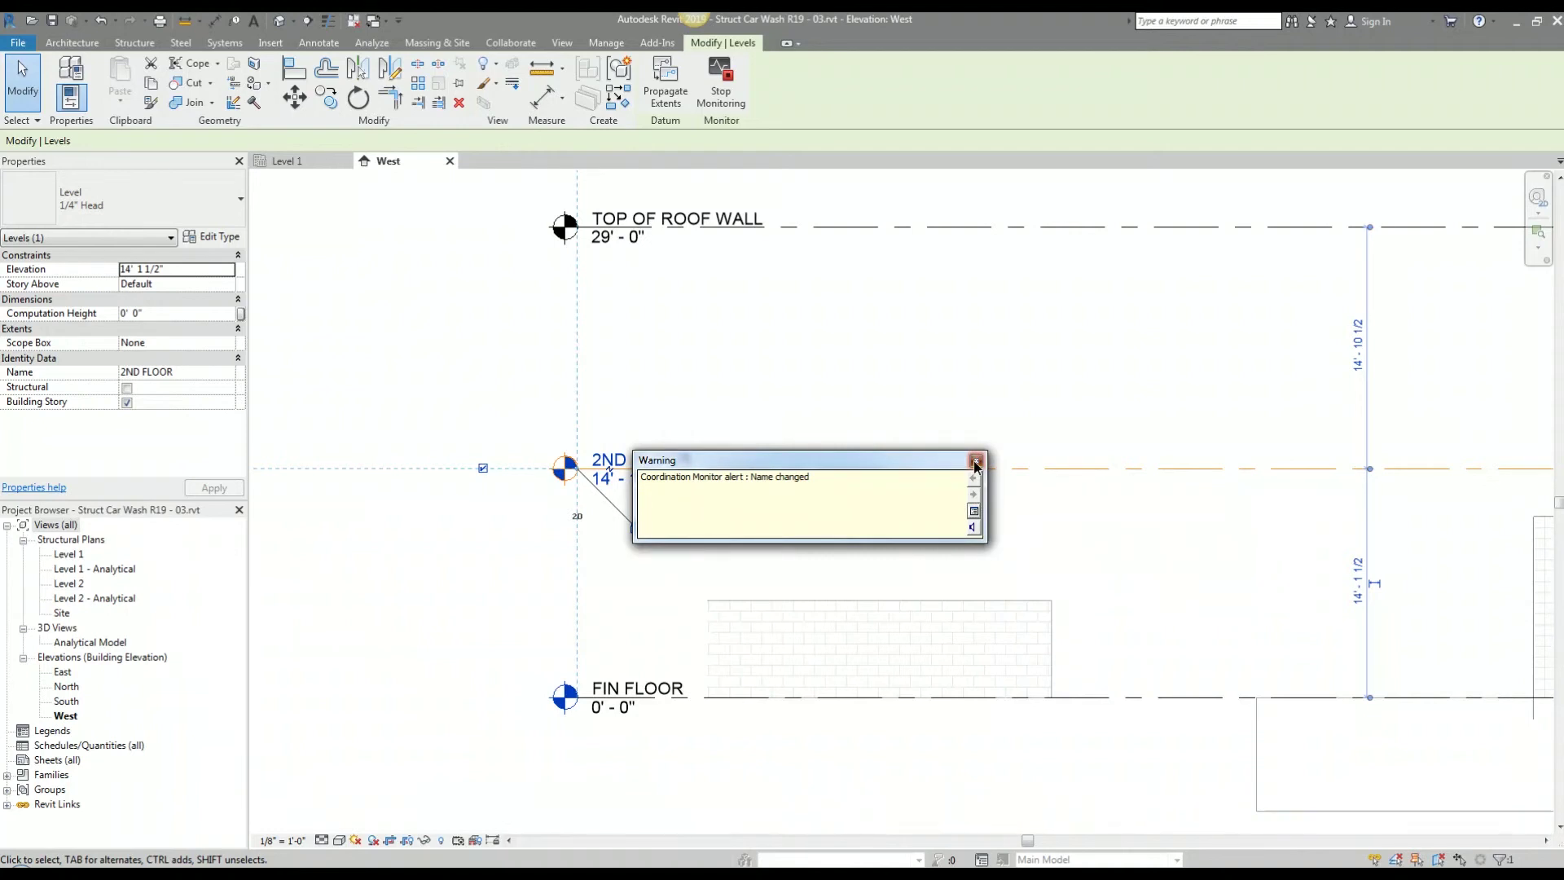
{"action": "left_click", "coordinate": [976, 464]}
{"action": "left_click", "coordinate": [773, 387]}
Step: Rename Level 3 to TOP OF TOWER in the West elevation
{"action": "scroll", "coordinate": [773, 388], "scroll_direction": "down", "scroll_amount": 3}
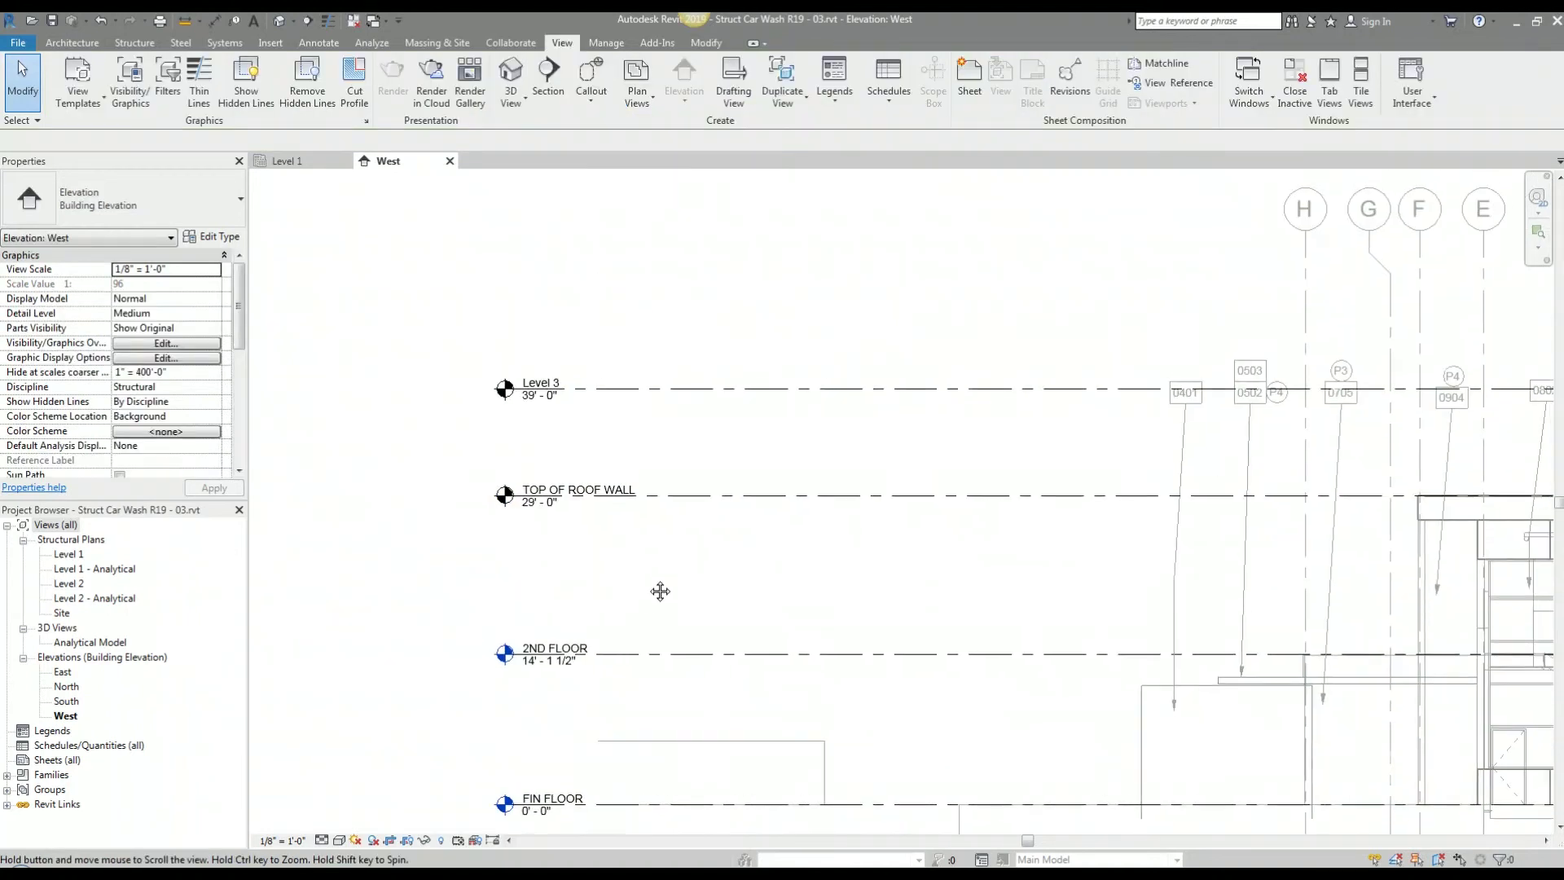
{"action": "middle_click_drag", "start_coordinate": [805, 448], "coordinate": [741, 488]}
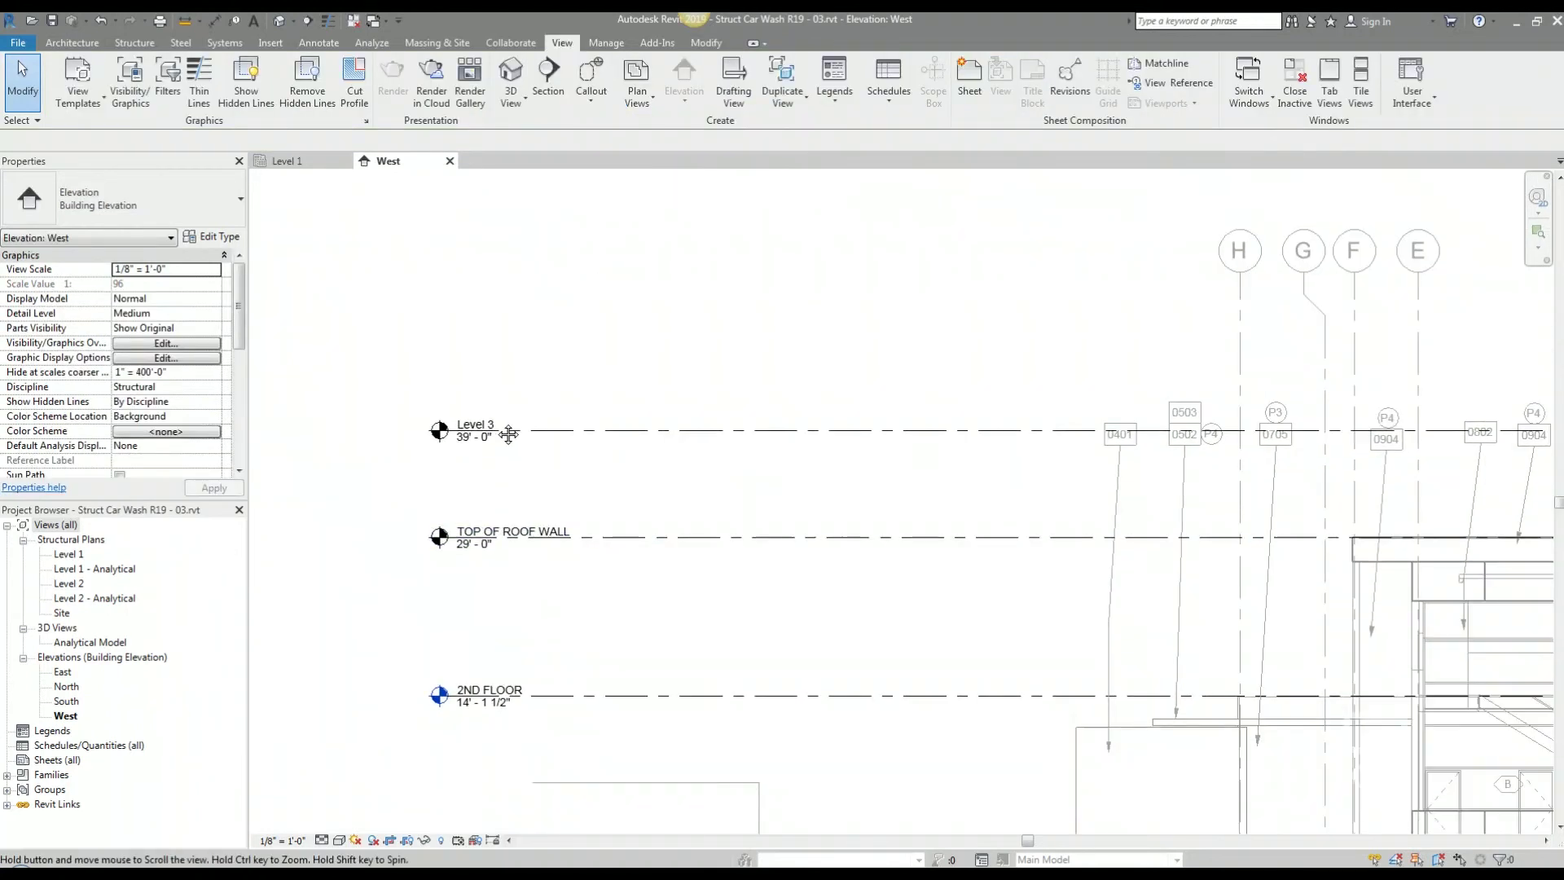
{"action": "left_click", "coordinate": [483, 429]}
{"action": "scroll", "coordinate": [484, 429], "scroll_direction": "up", "scroll_amount": 3}
{"action": "left_click", "coordinate": [457, 437]}
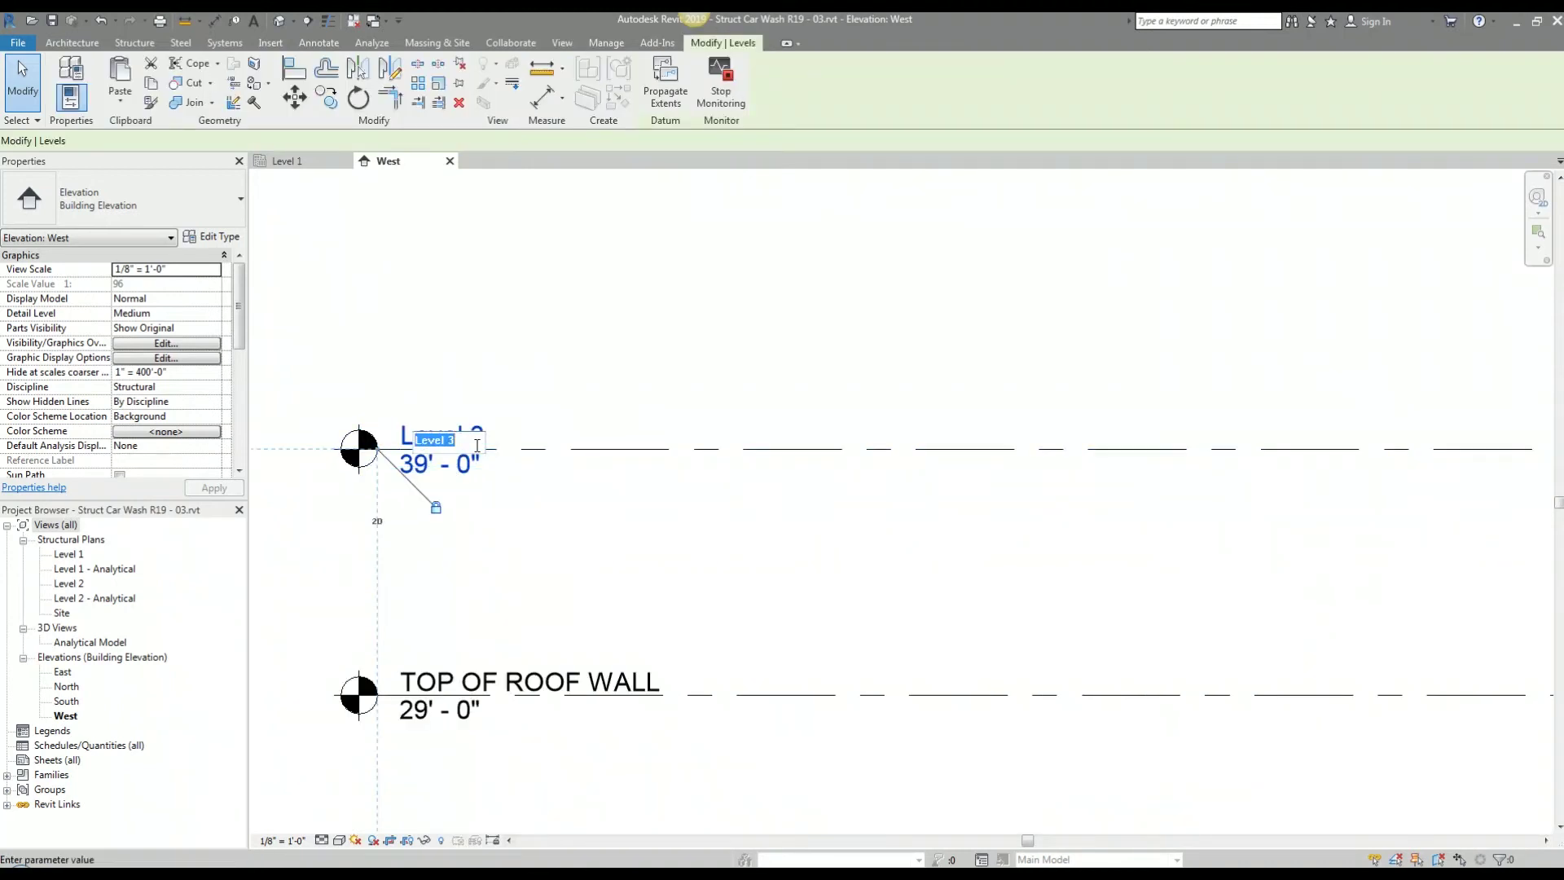
{"action": "type", "text": "TOP OF TOWER"}
{"action": "left_click", "coordinate": [976, 461]}
{"action": "left_click", "coordinate": [956, 559]}
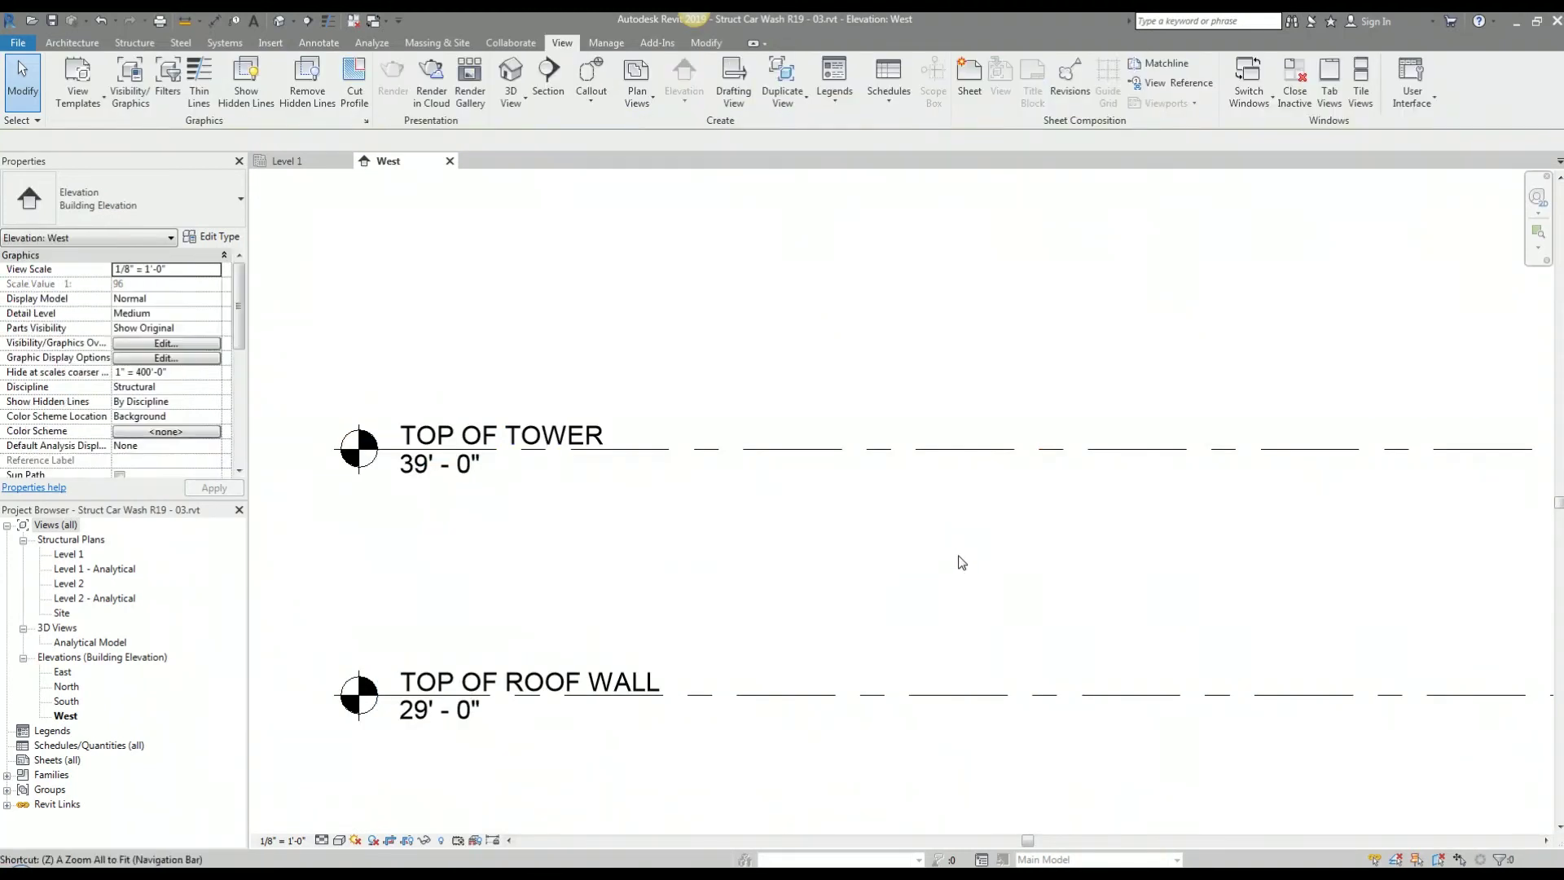
{"action": "key", "text": "z"}
{"action": "key", "text": "f"}
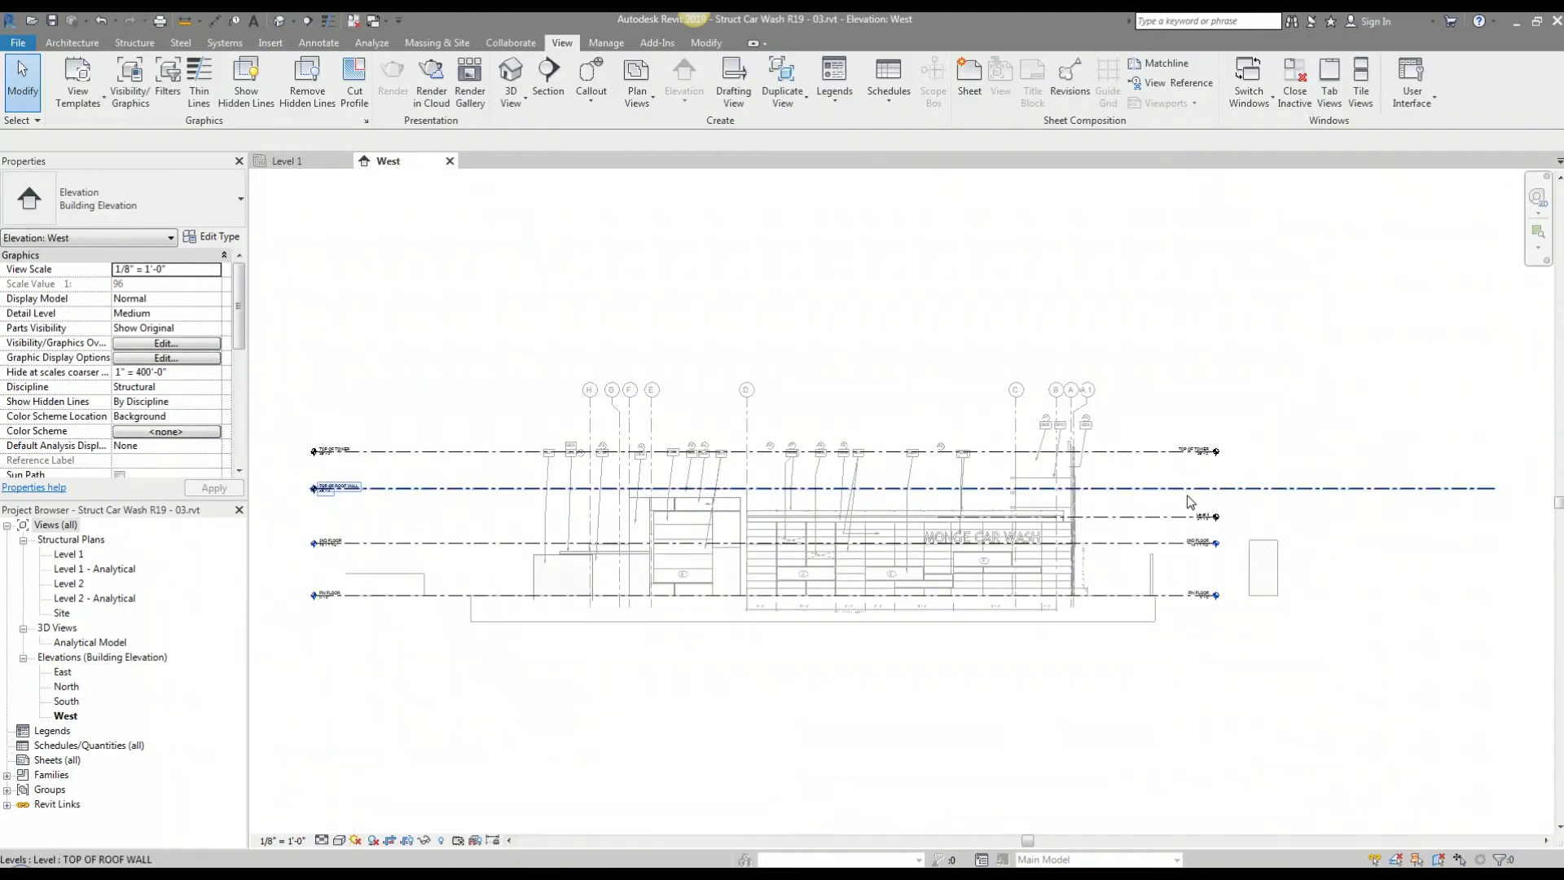
{"action": "left_click", "coordinate": [1161, 488]}
{"action": "left_click", "coordinate": [911, 683]}
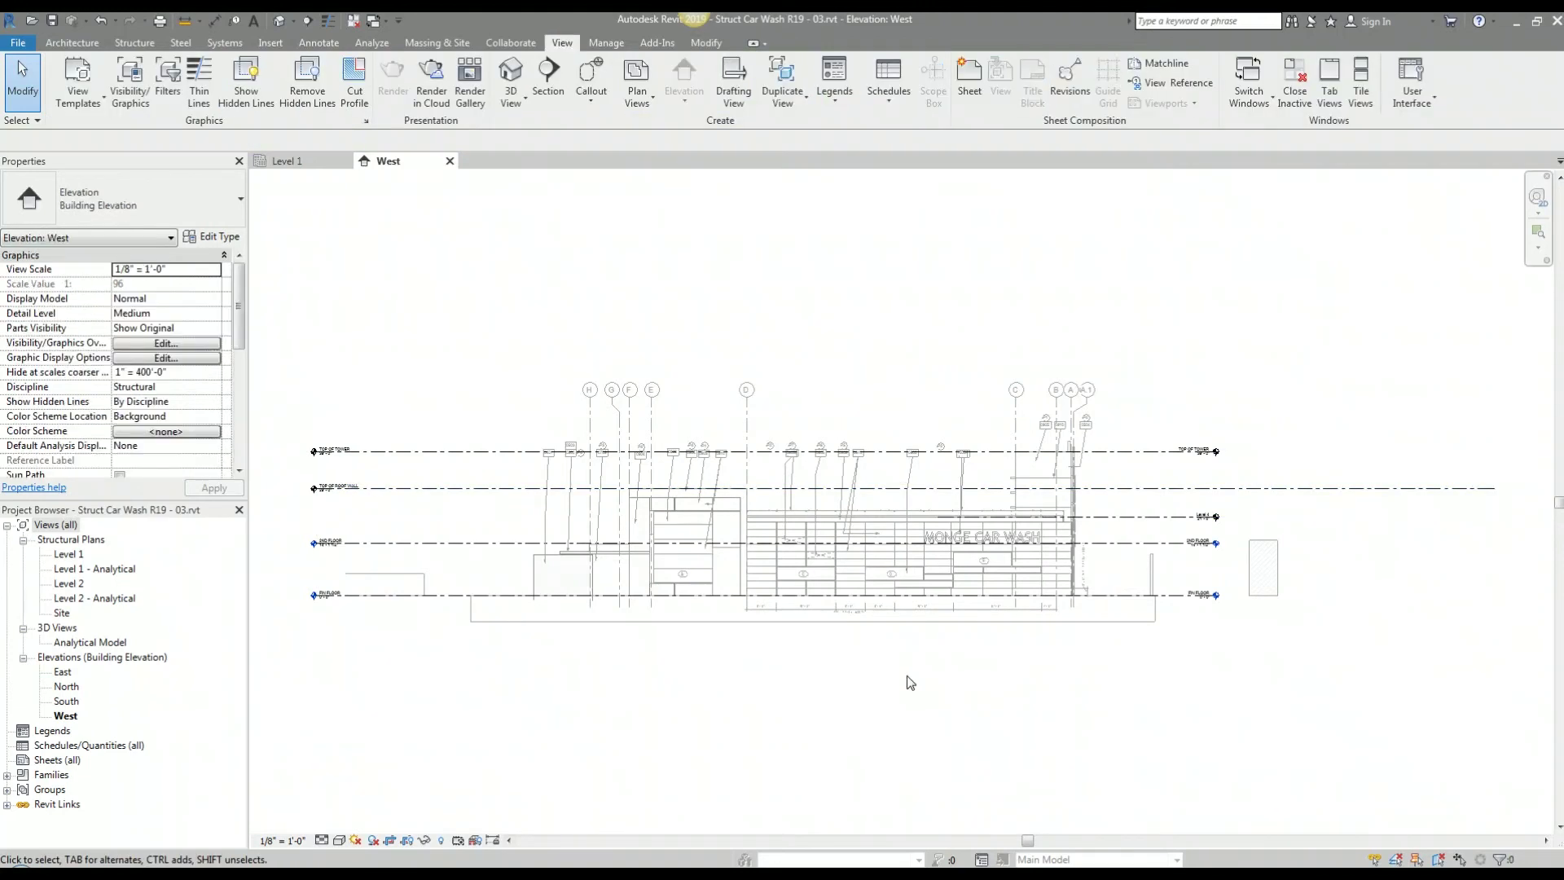